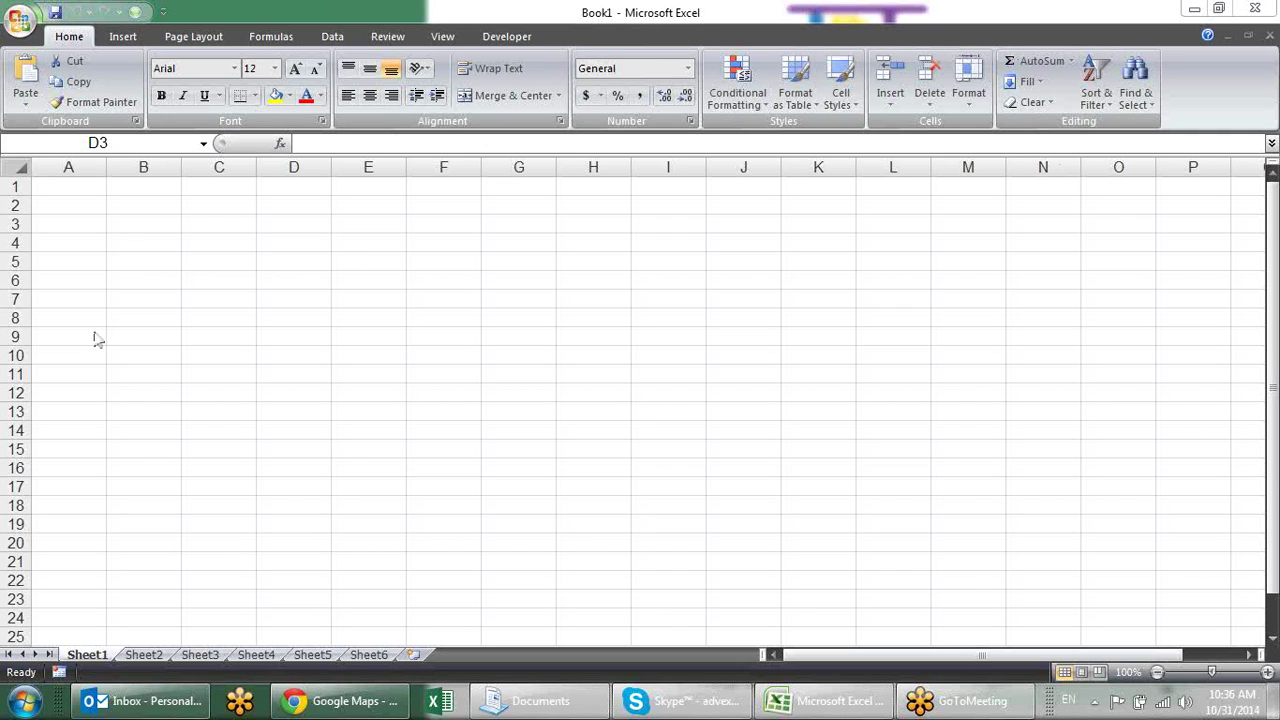
# - Review the Format Cells tabs for C3, leaving the cells Locked by default
pyautogui.click(235, 231)
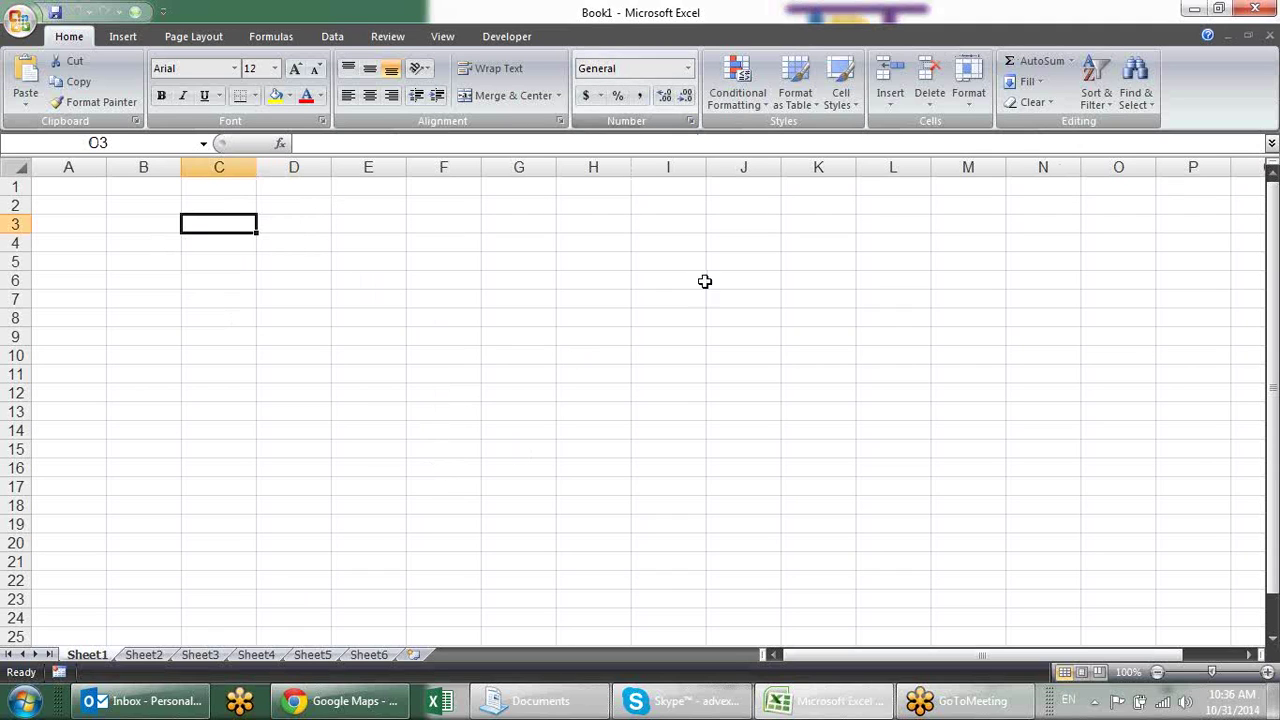
pyautogui.hotkey('ctrl', '1')
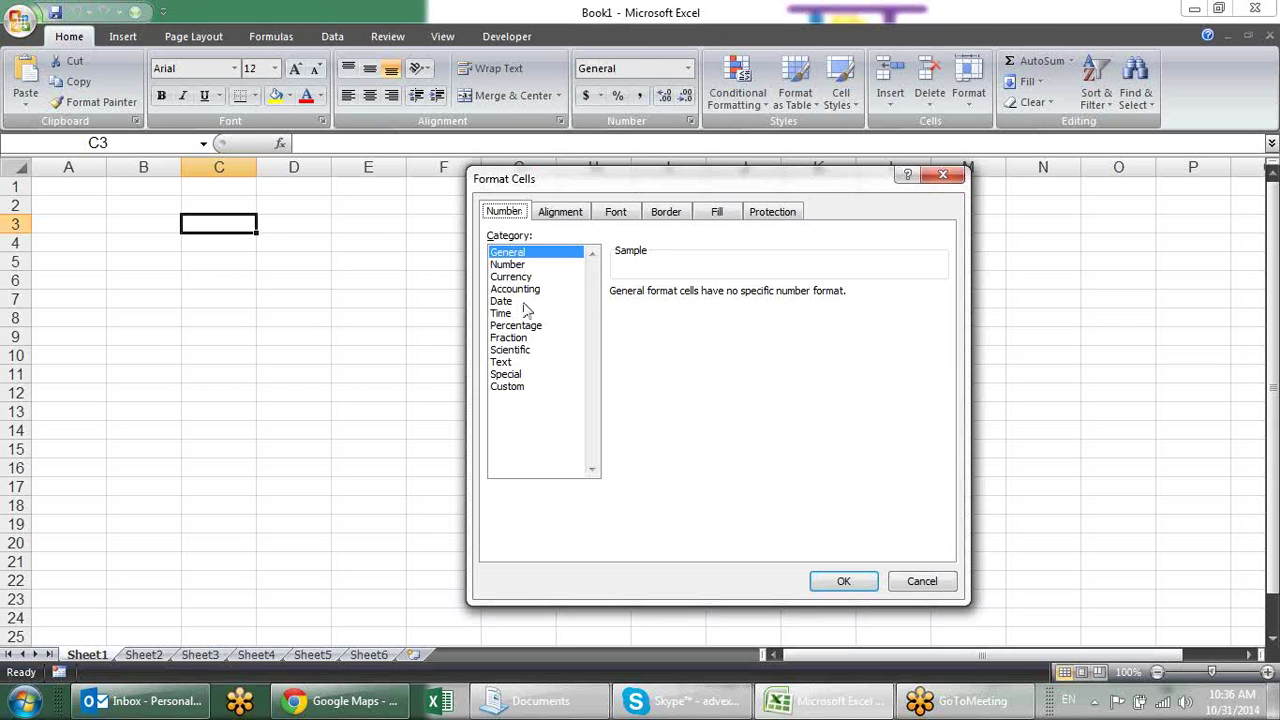
pyautogui.click(568, 214)
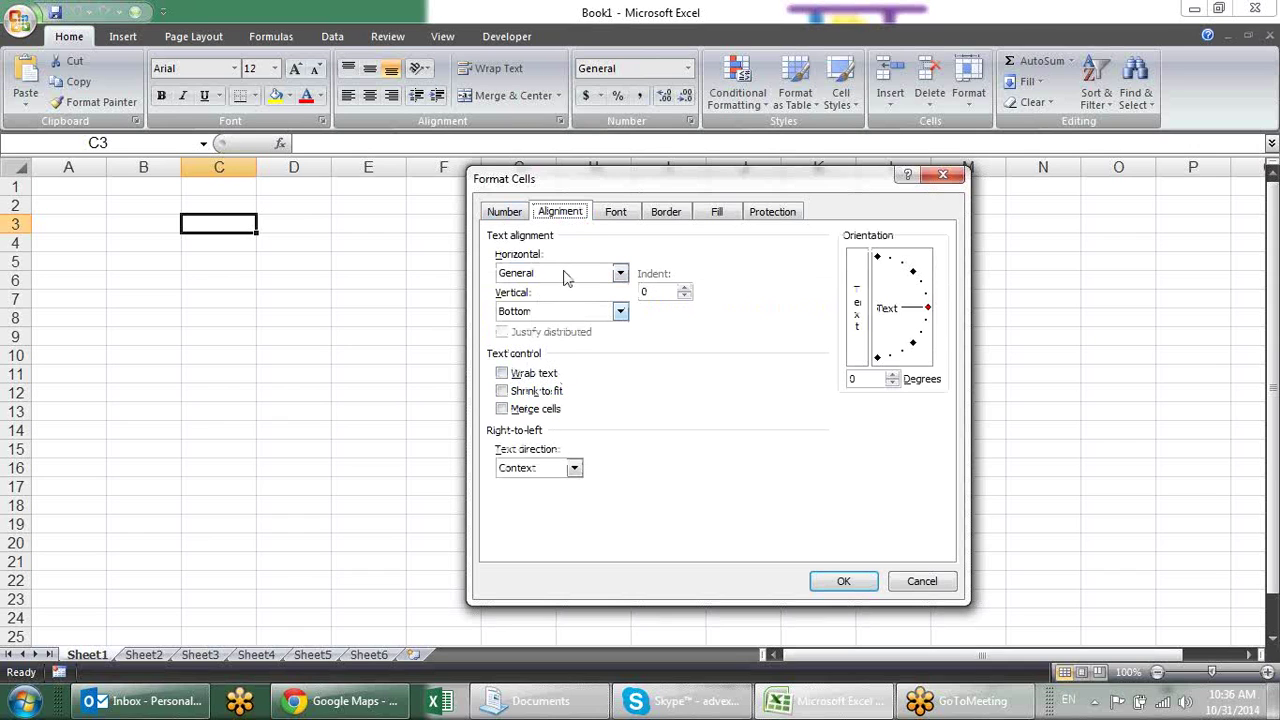
pyautogui.click(585, 214)
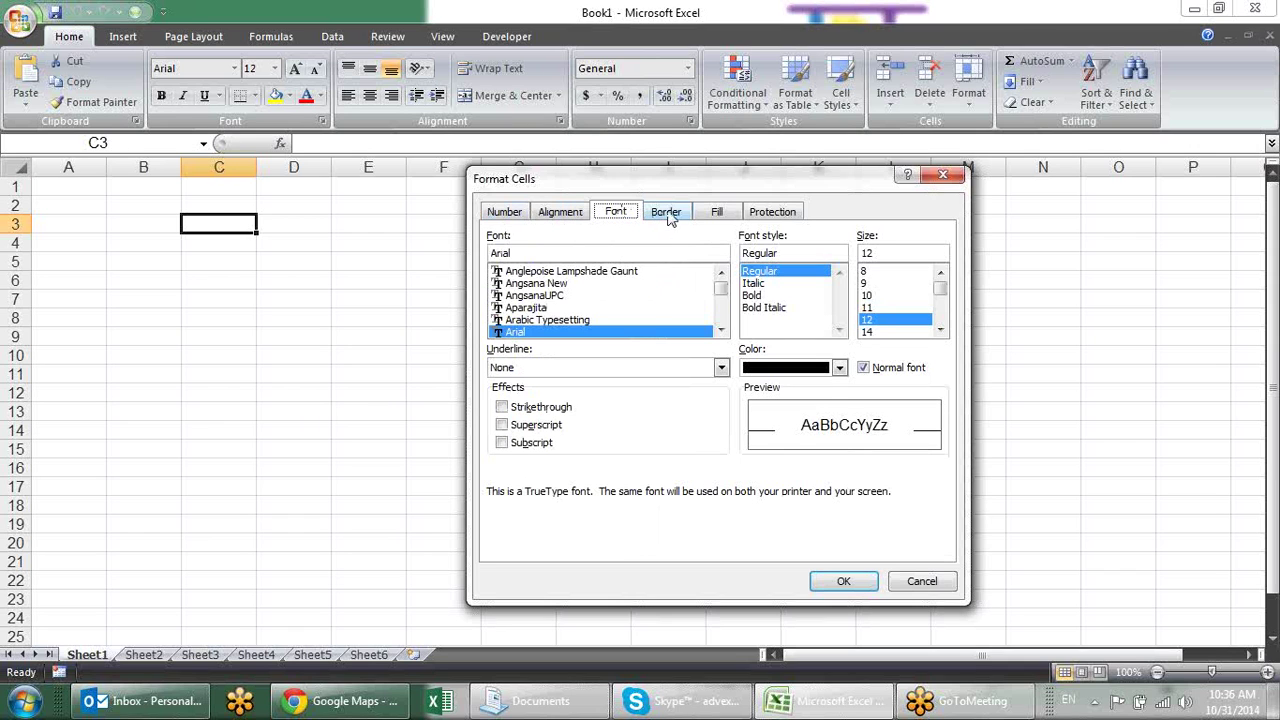
pyautogui.click(667, 214)
pyautogui.click(712, 216)
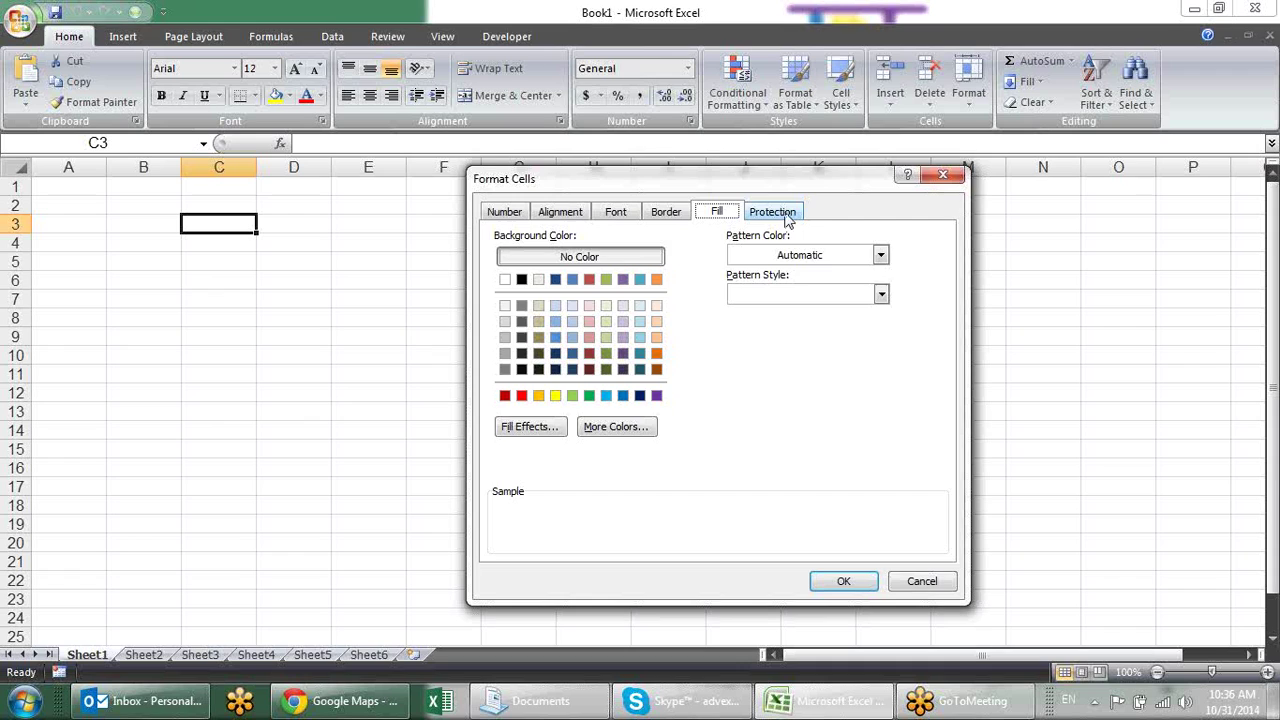
pyautogui.click(787, 220)
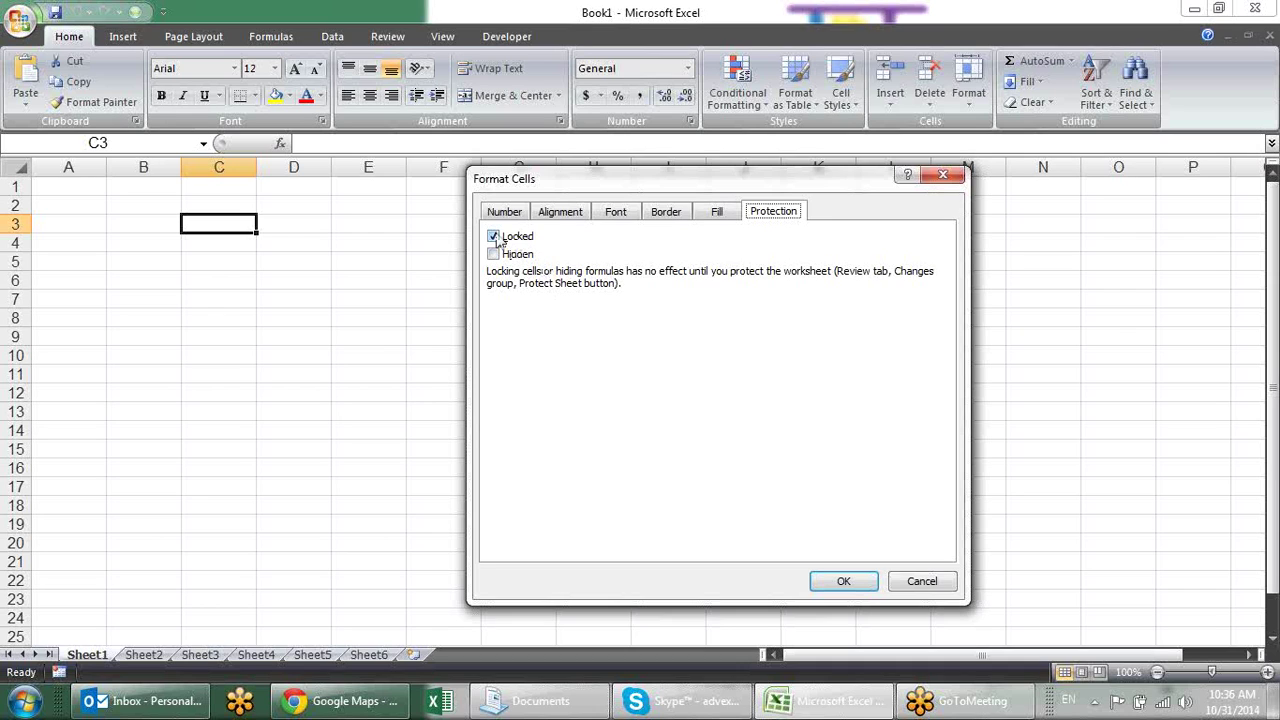
pyautogui.click(838, 581)
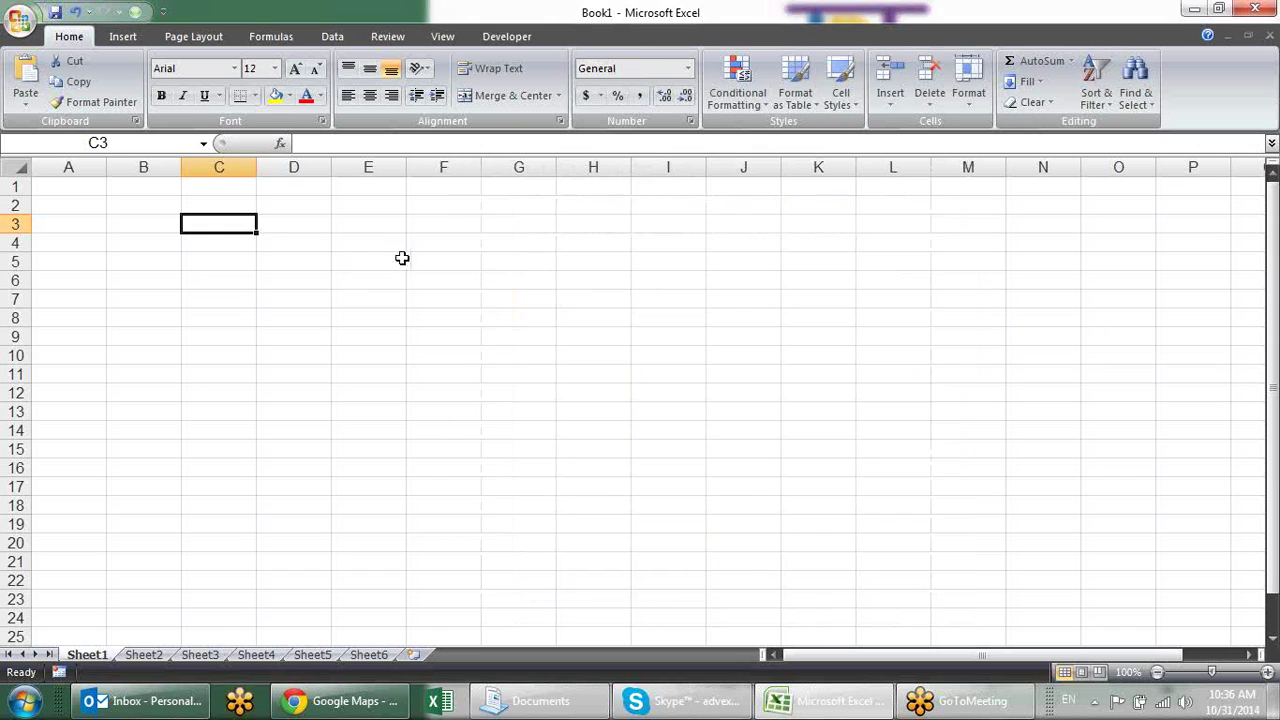
# - Check E5's protection setting unchanged, then select and deselect the A1:E10 block
pyautogui.click(401, 258)
pyautogui.click(690, 120)
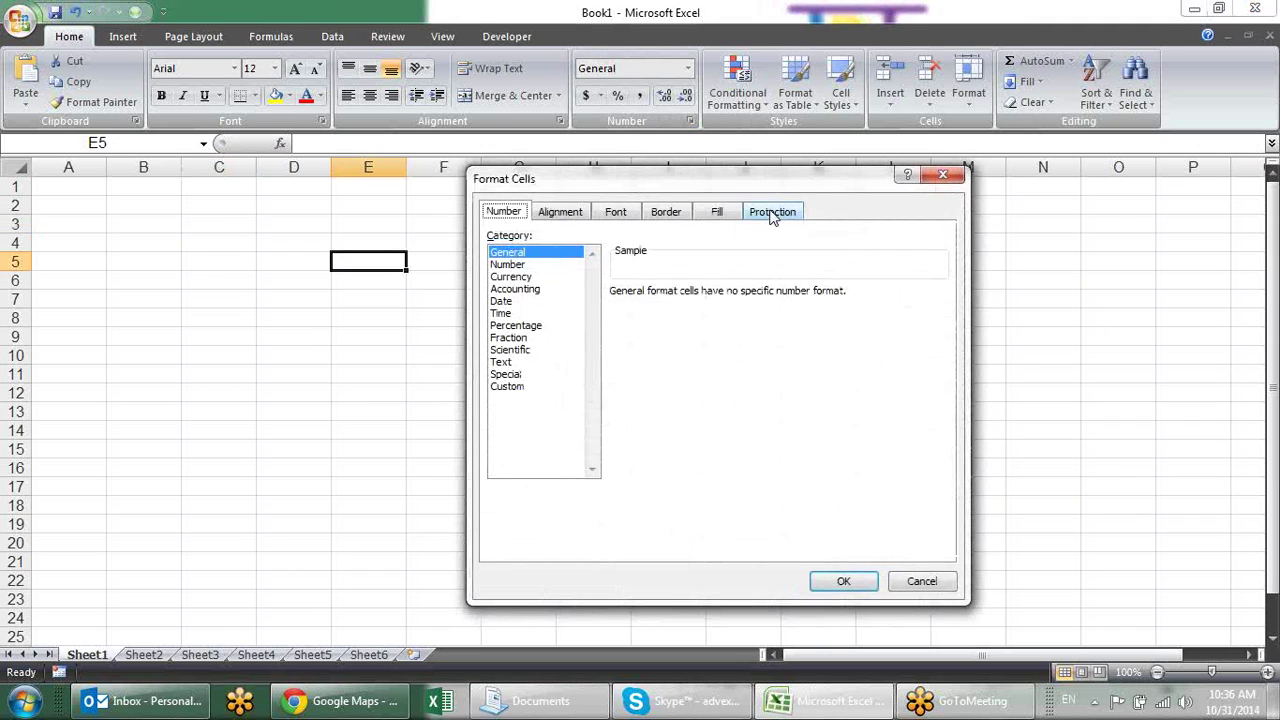
pyautogui.click(773, 211)
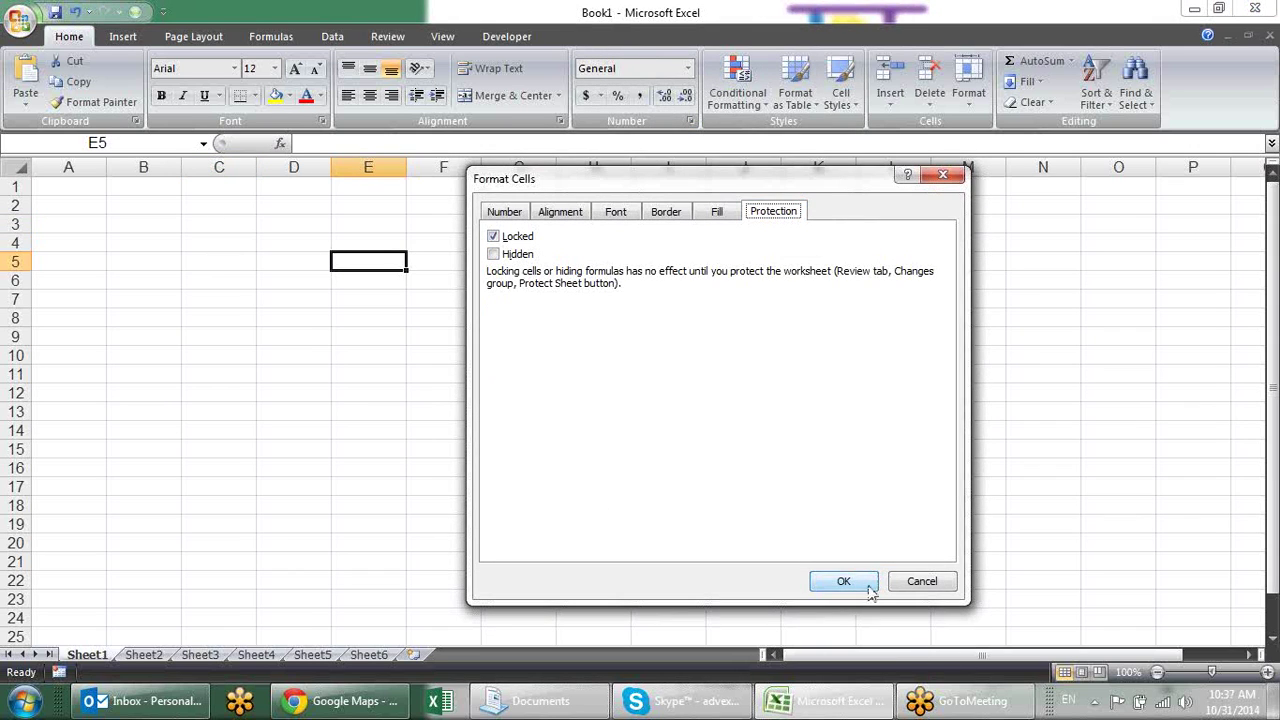
pyautogui.click(845, 582)
pyautogui.moveTo(70, 188); pyautogui.dragTo(800, 500)
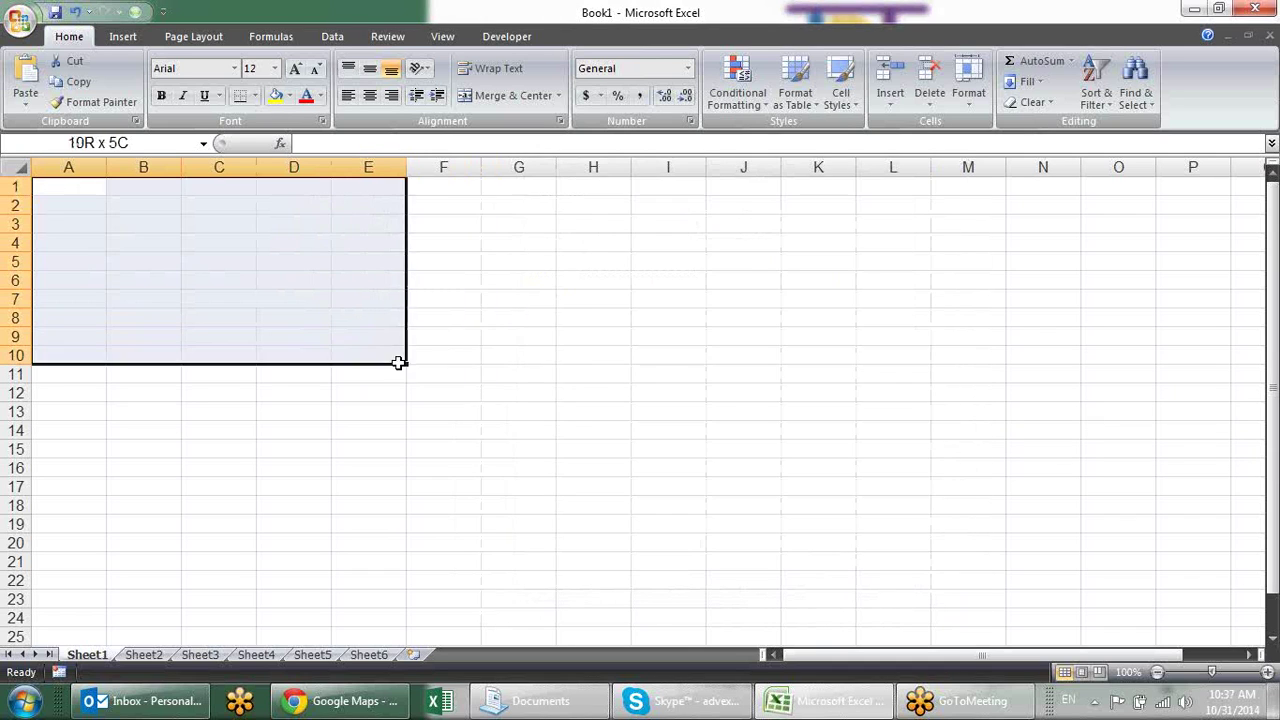
pyautogui.click(372, 330)
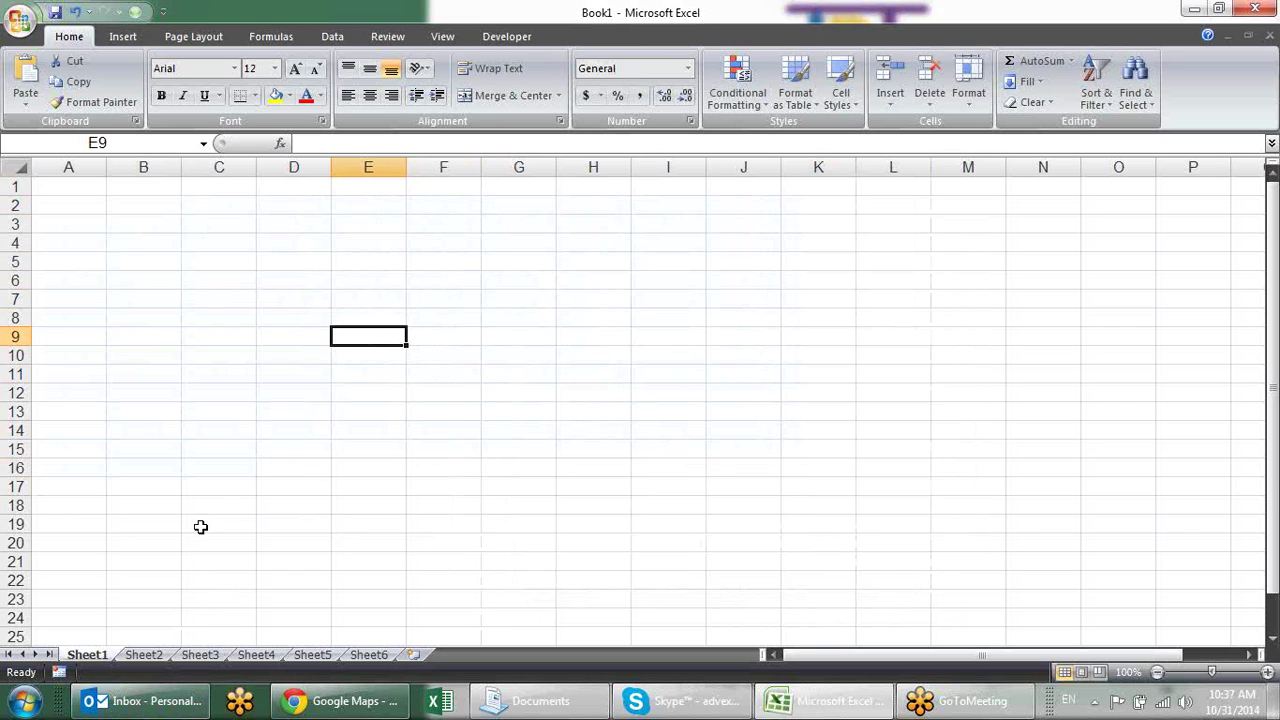
# - Protect Sheet1 without a password
pyautogui.rightClick(90, 659)
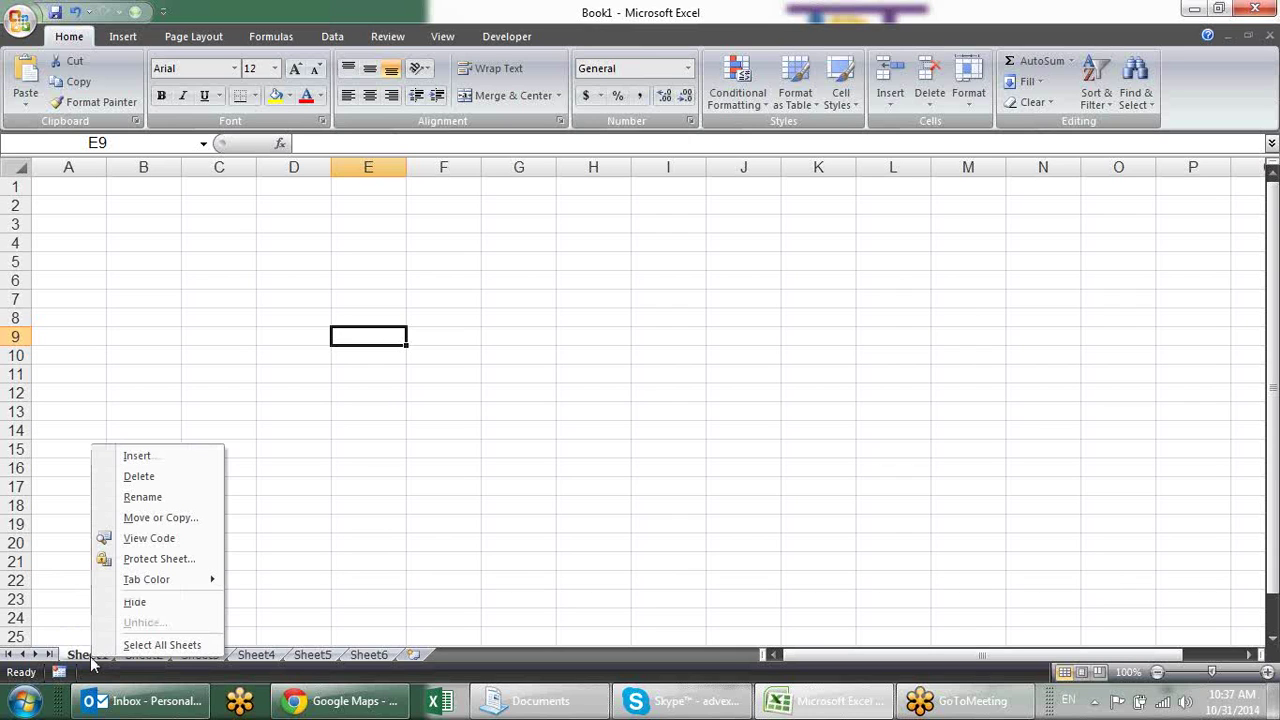
pyautogui.click(151, 561)
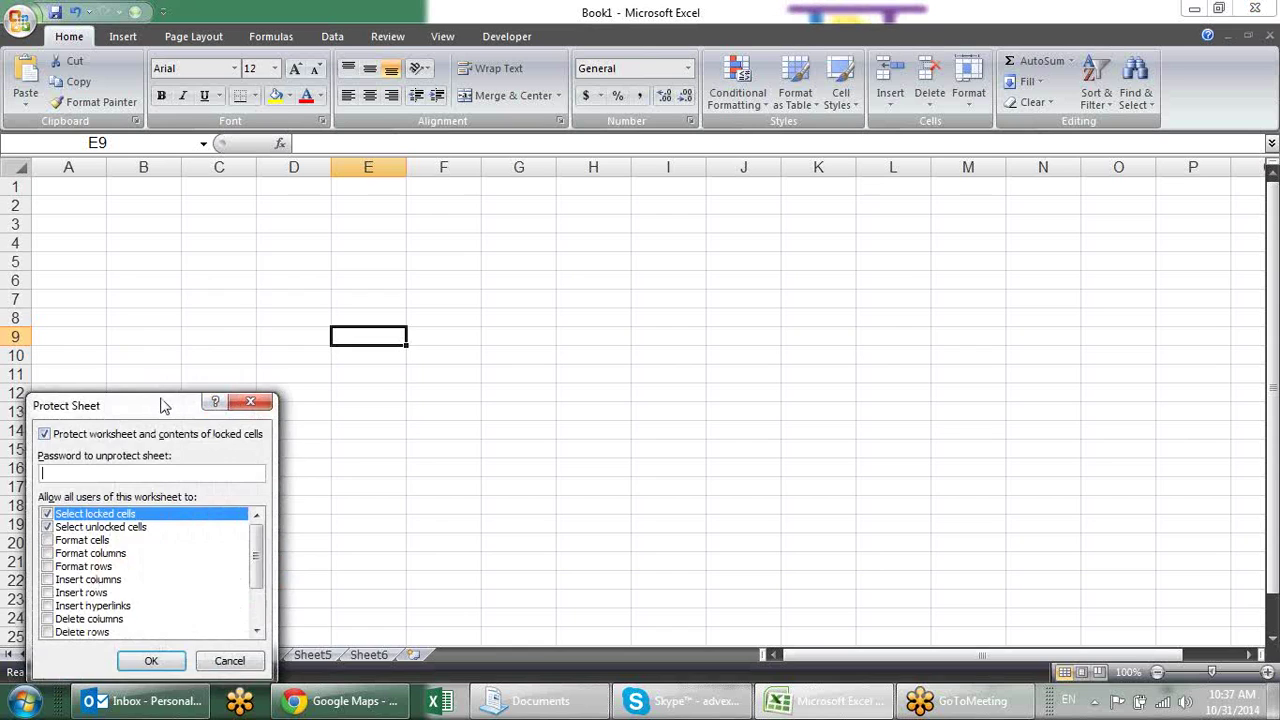
pyautogui.moveTo(166, 403); pyautogui.dragTo(287, 245)
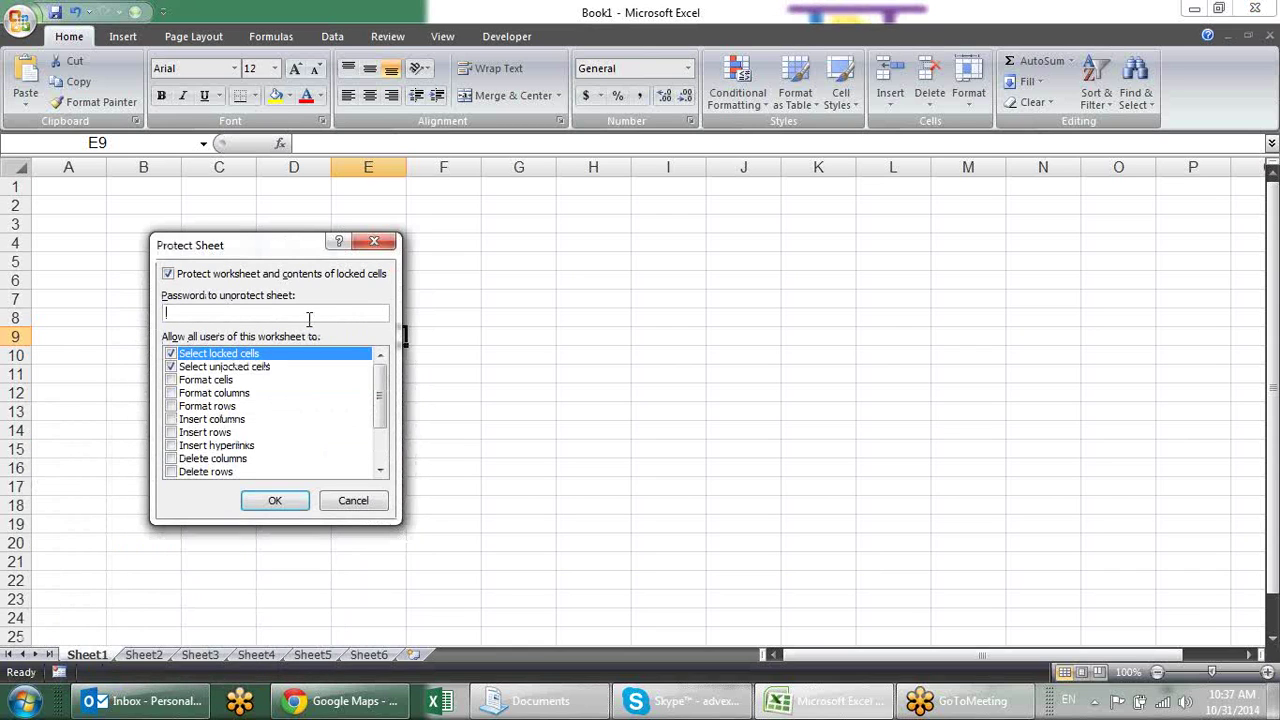
pyautogui.click(276, 500)
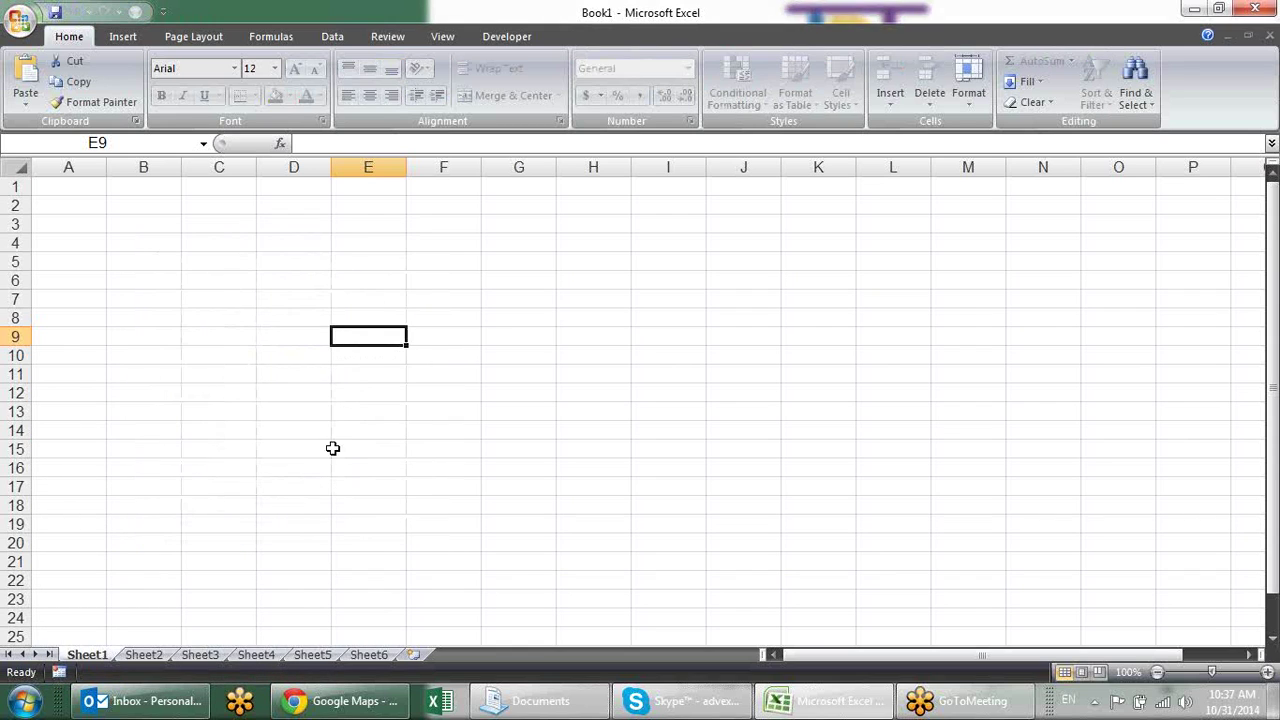
# - Try typing in D5 to trigger the read-only warning, then dismiss it
pyautogui.click(288, 262)
pyautogui.write('a')
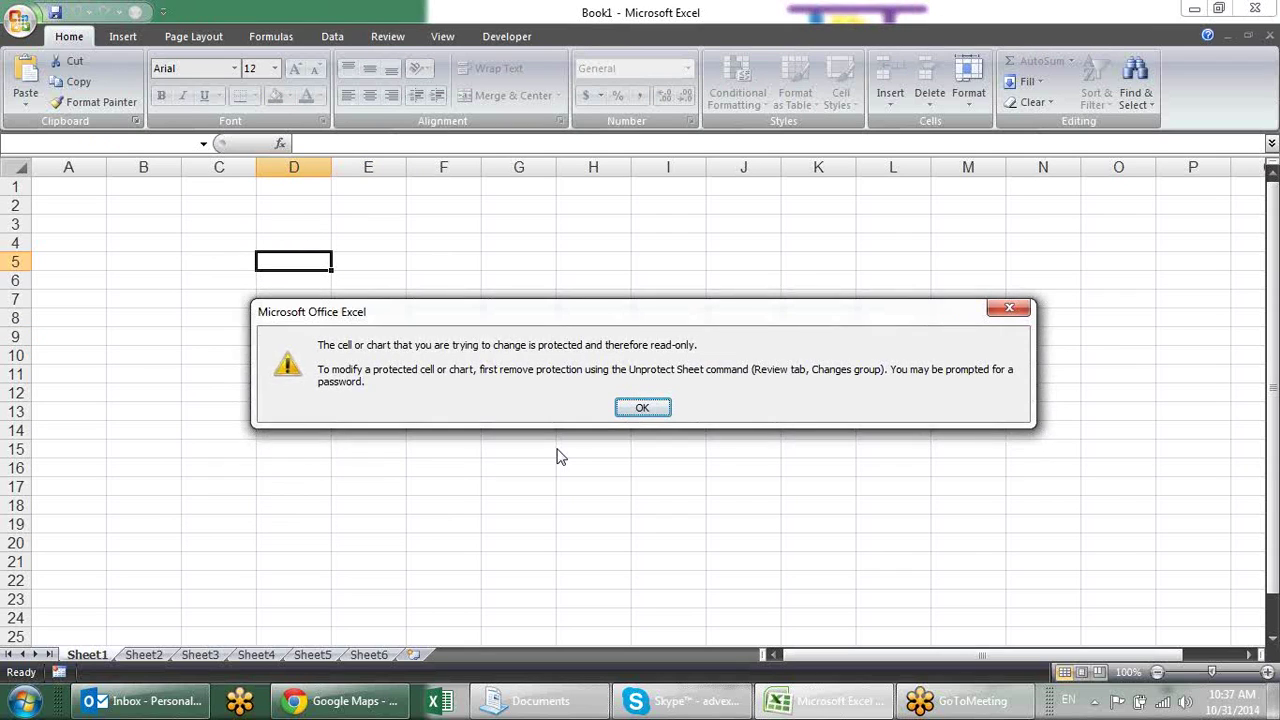
pyautogui.press('Return')
# - Unprotect Sheet1, enter test text 'sdf' and 'df' in D5:D6, then delete it
pyautogui.rightClick(95, 656)
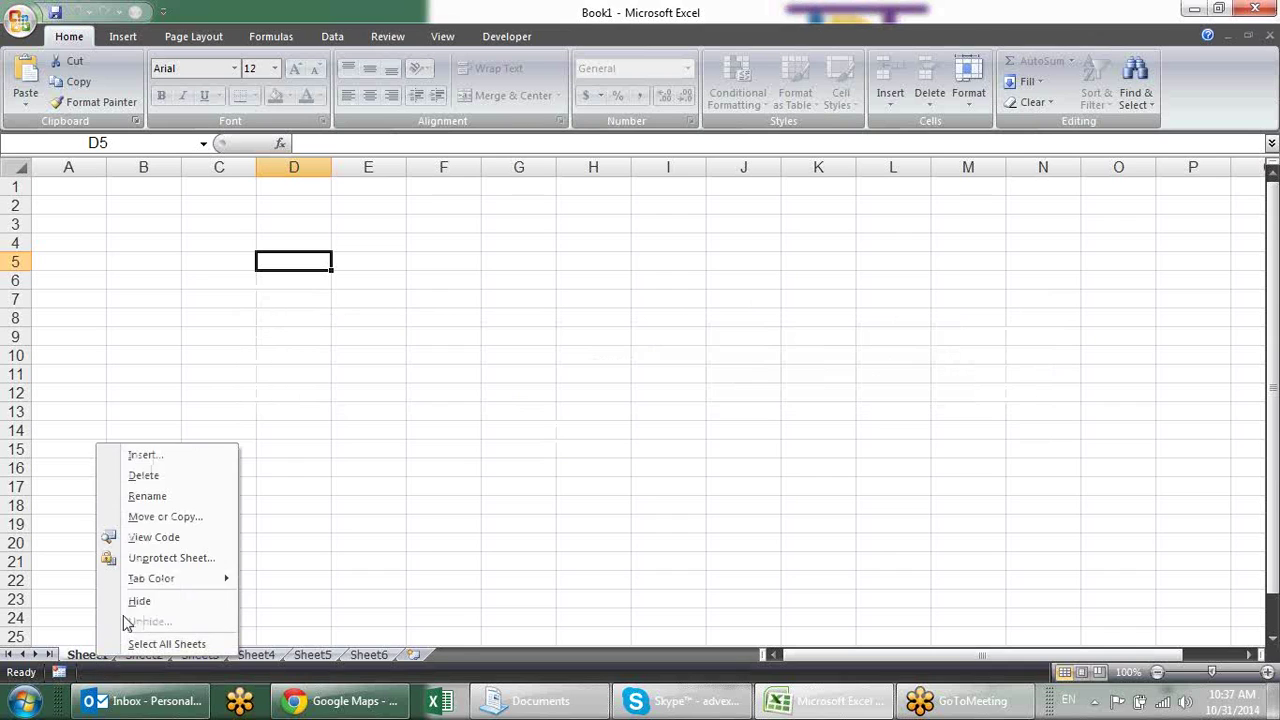
pyautogui.click(160, 560)
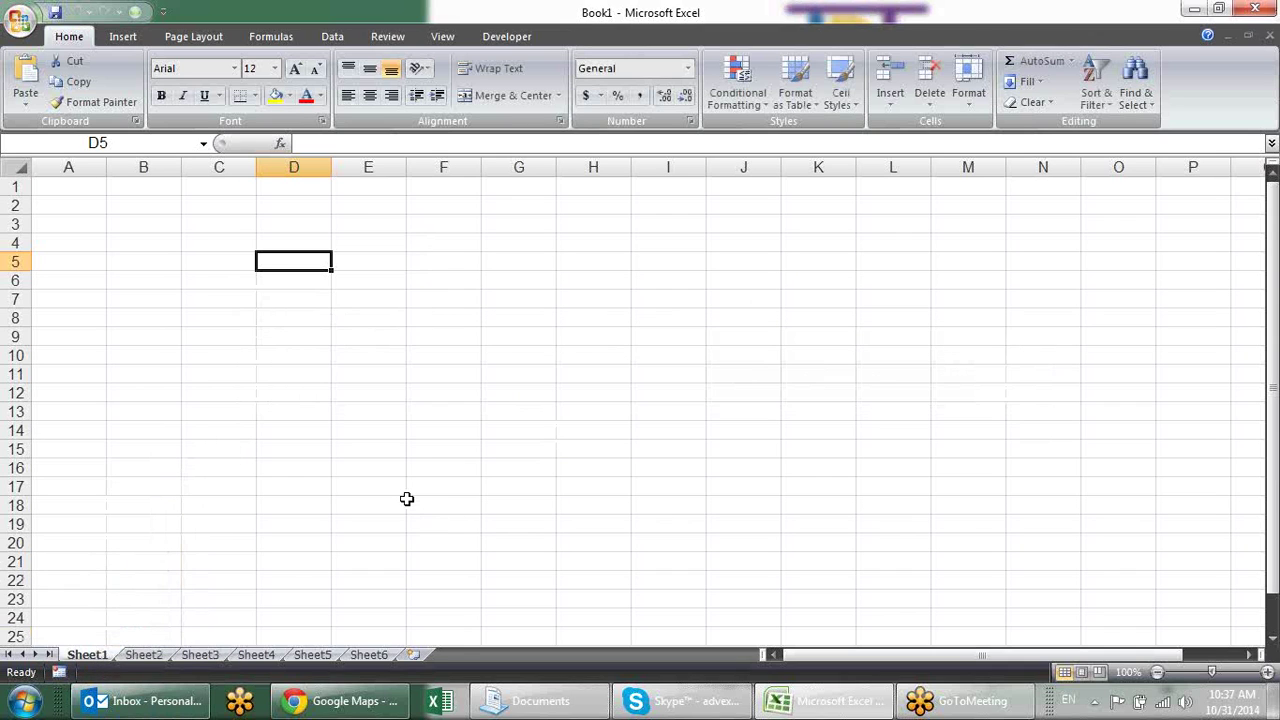
pyautogui.write('sdf')
pyautogui.press('Return')
pyautogui.write('df')
pyautogui.press('Return')
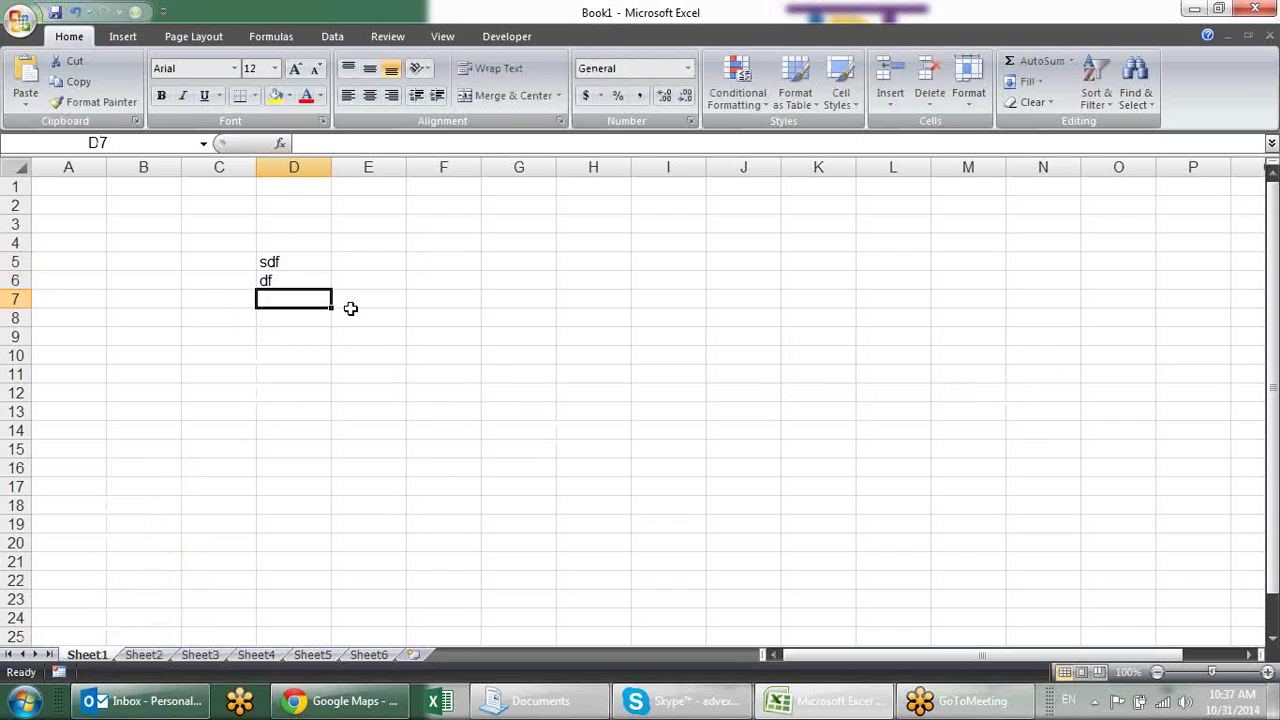
pyautogui.moveTo(322, 258); pyautogui.dragTo(325, 284)
pyautogui.press('Delete')
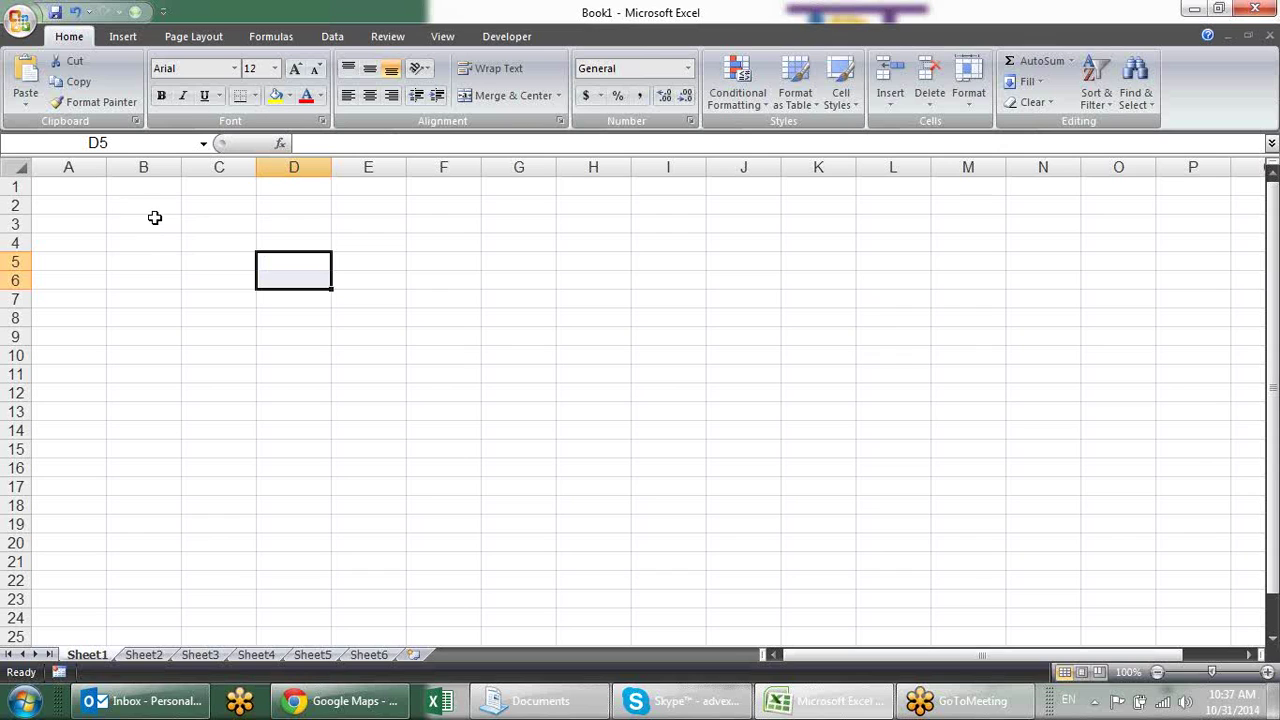
# - Type the labels Name in B2, Roll No in B4 and Marks in B6
pyautogui.click(155, 212)
pyautogui.write('Name')
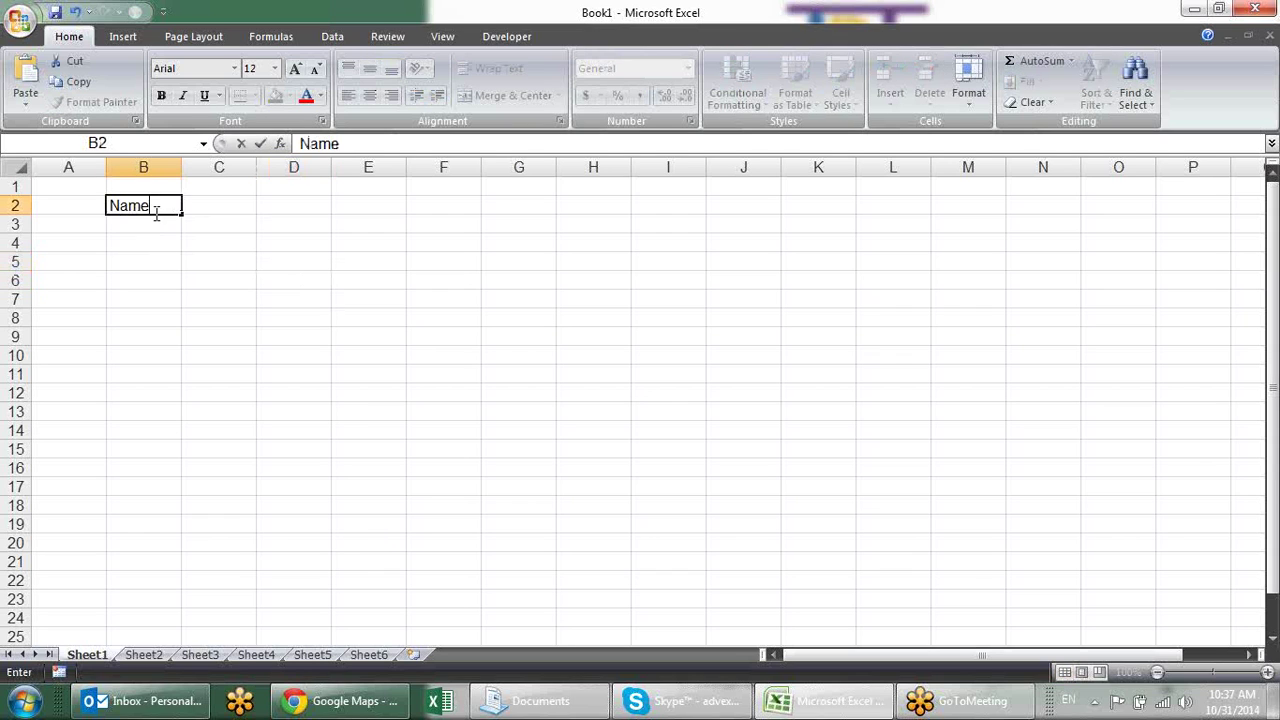
pyautogui.press('Tab')
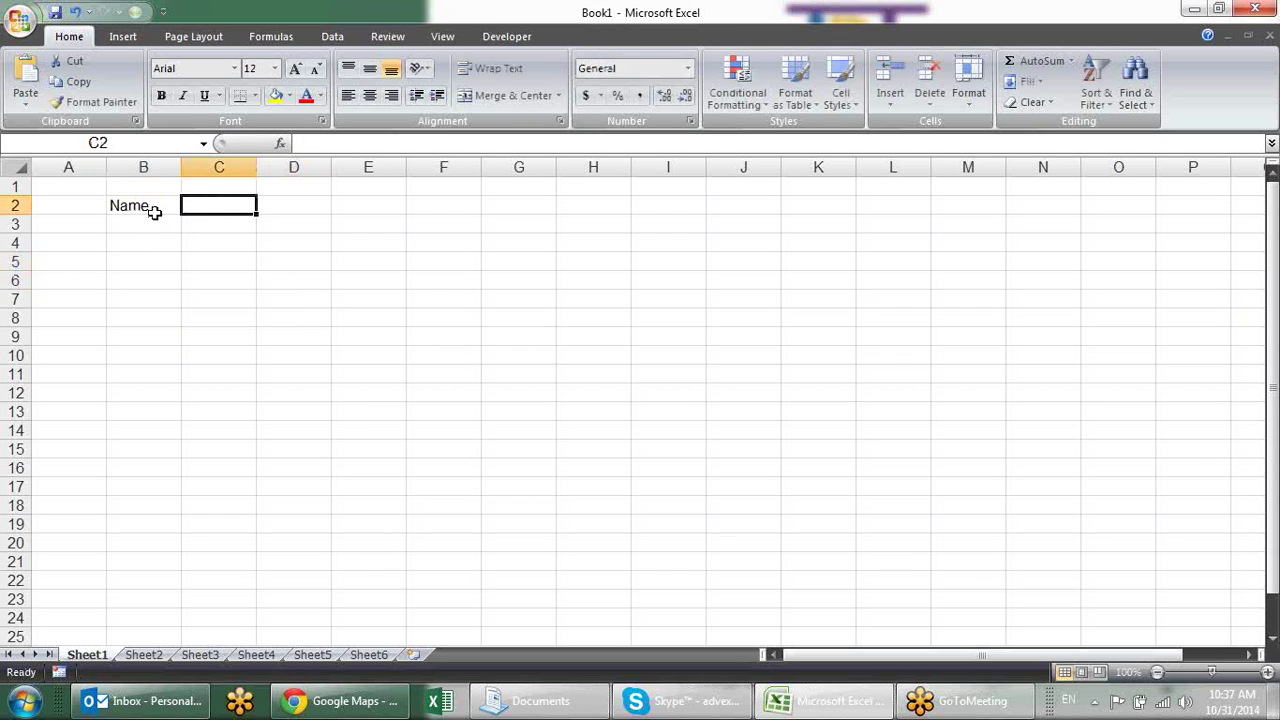
pyautogui.press('Return')
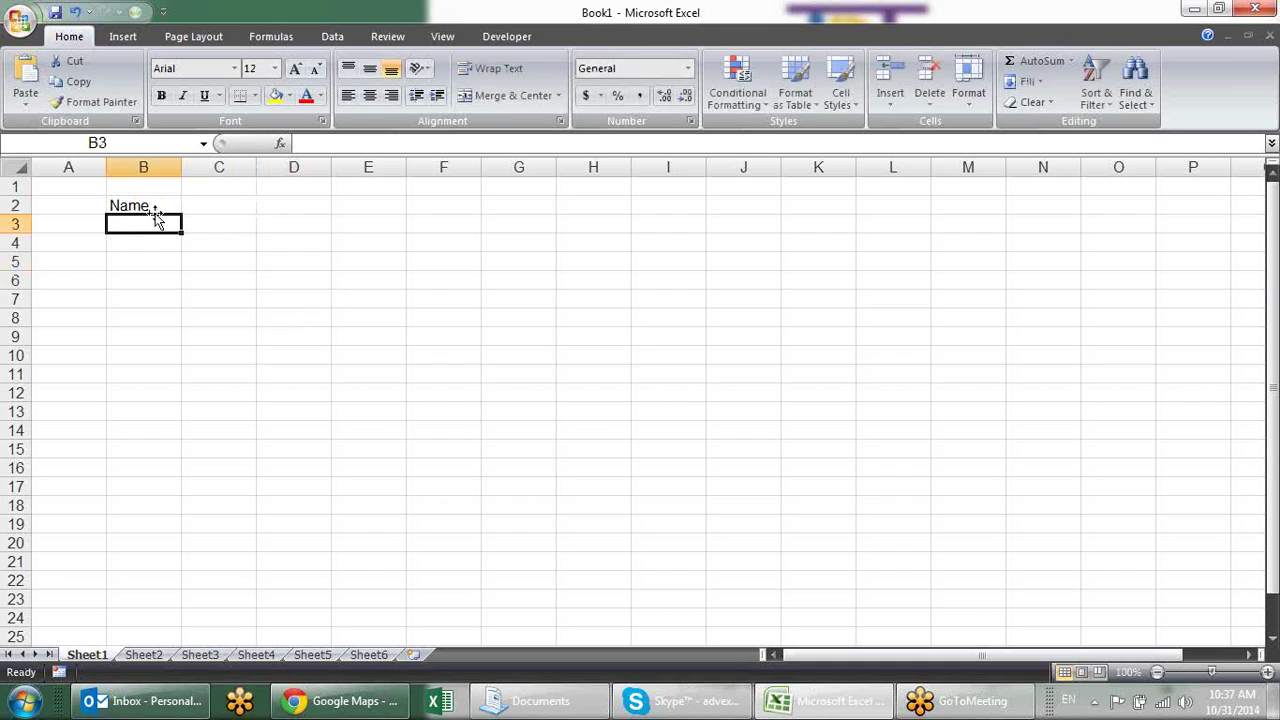
pyautogui.press('Return')
pyautogui.write('Roll ')
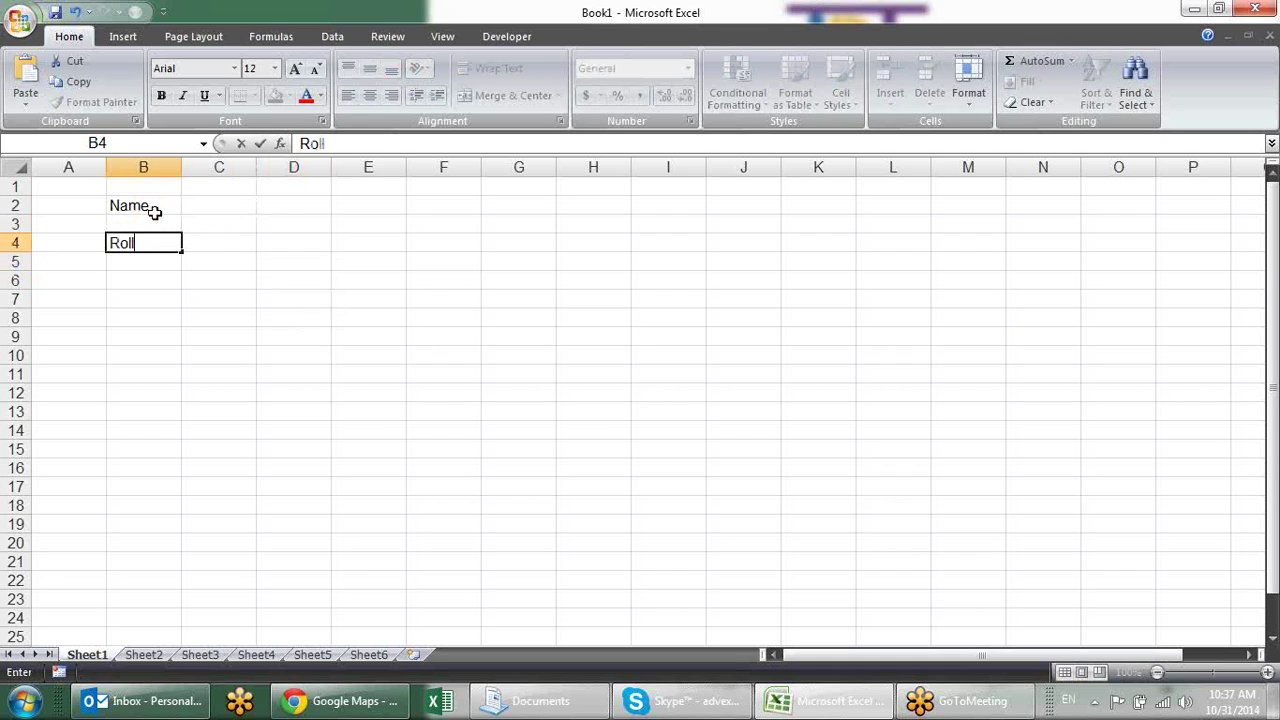
pyautogui.write('No')
pyautogui.press('Return')
pyautogui.press('Return')
pyautogui.write('Marks')
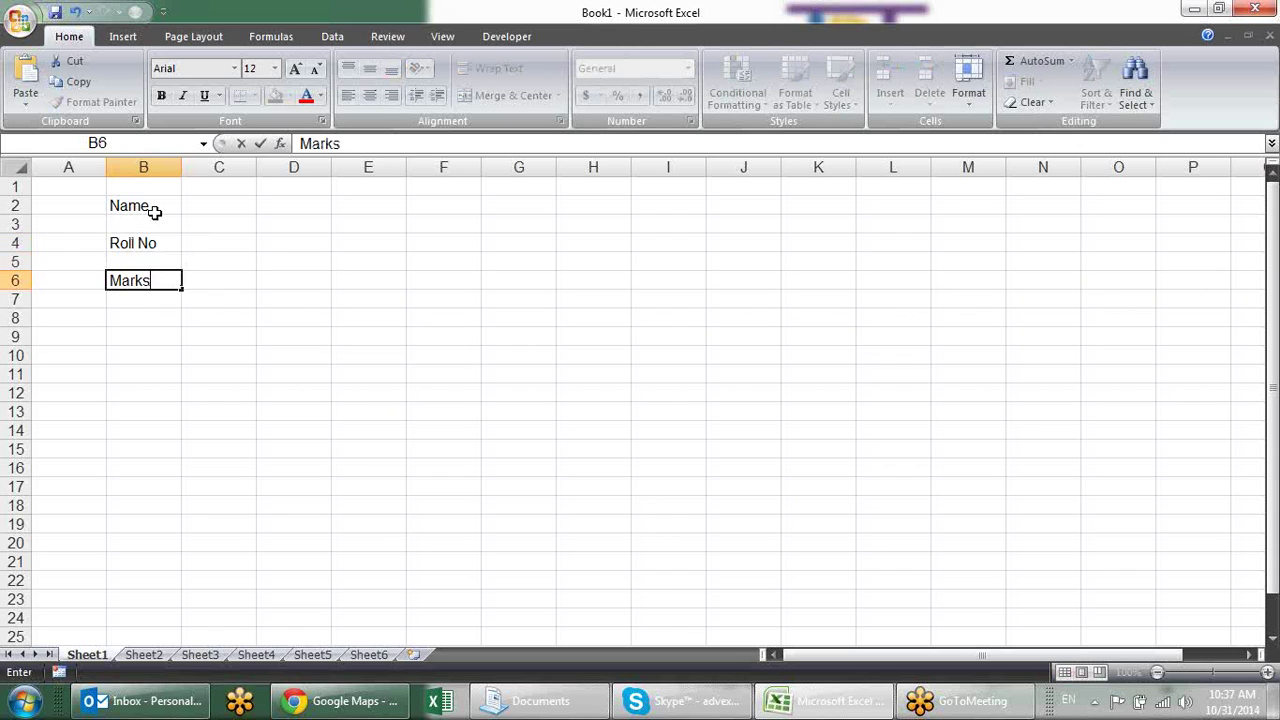
pyautogui.press('Return')
pyautogui.press('Up')
pyautogui.press('Up')
pyautogui.press('Up')
pyautogui.press('Up')
pyautogui.press('Up')
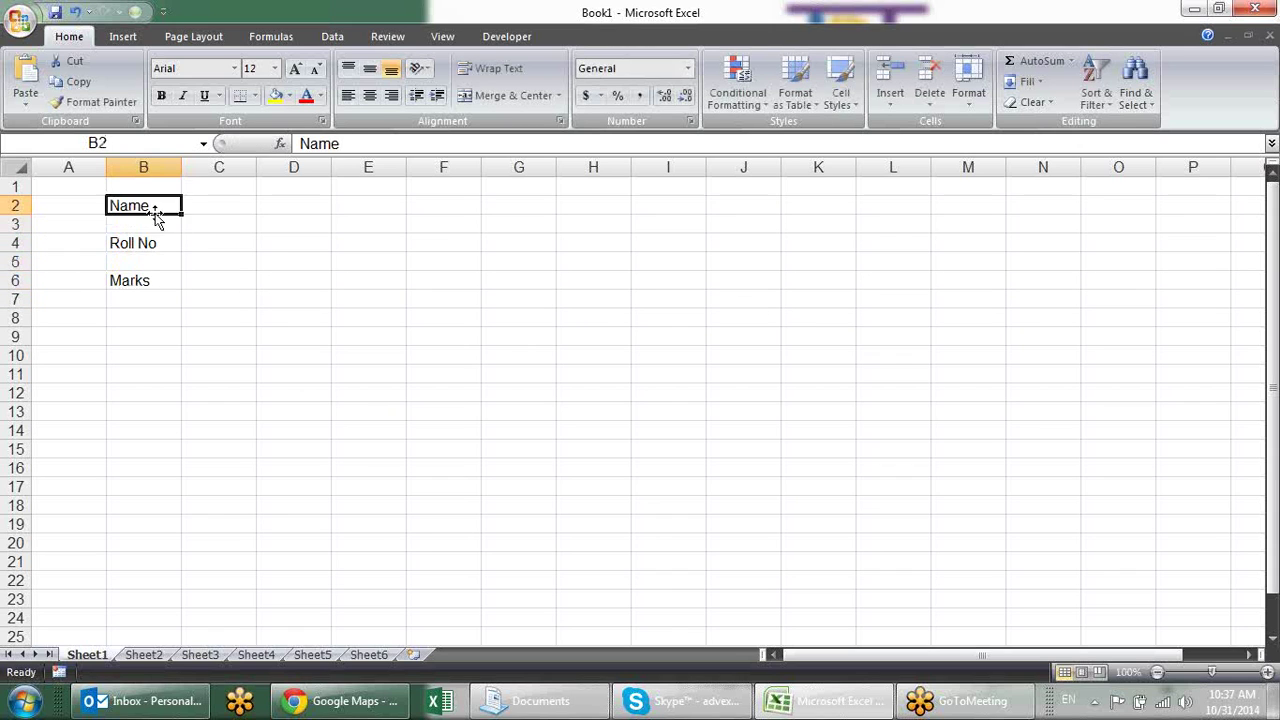
pyautogui.press('Right')
# - Fill the entry cells C2, C4 and C6 yellow, undoing the stray fills on C7
pyautogui.click(276, 95)
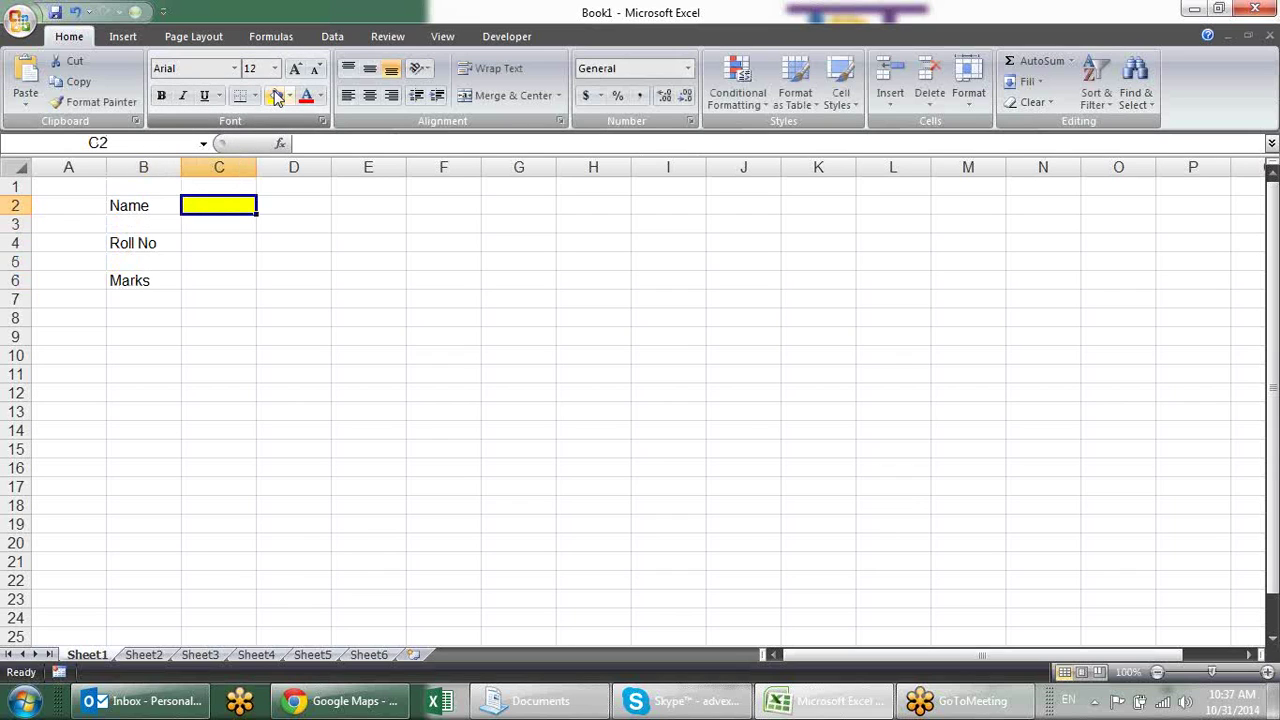
pyautogui.press('Down')
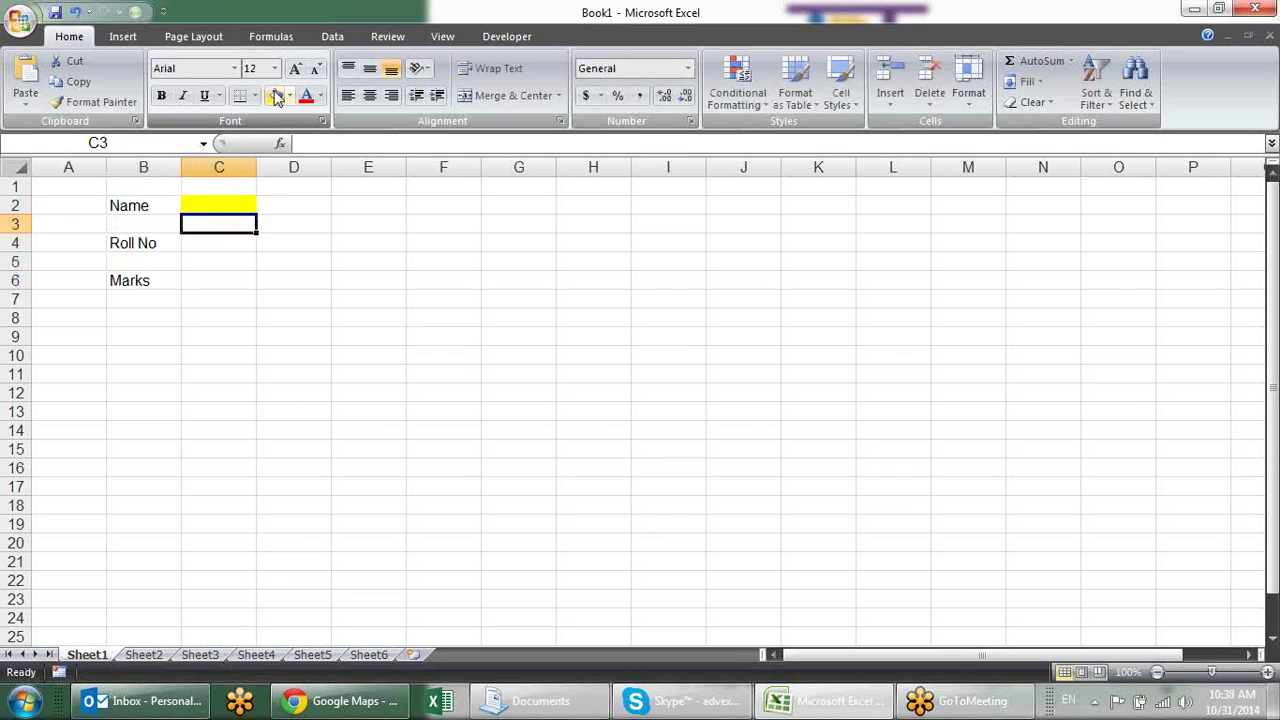
pyautogui.press('Down')
pyautogui.click(276, 95)
pyautogui.press('Down')
pyautogui.press('Down')
pyautogui.press('Down')
pyautogui.click(276, 95)
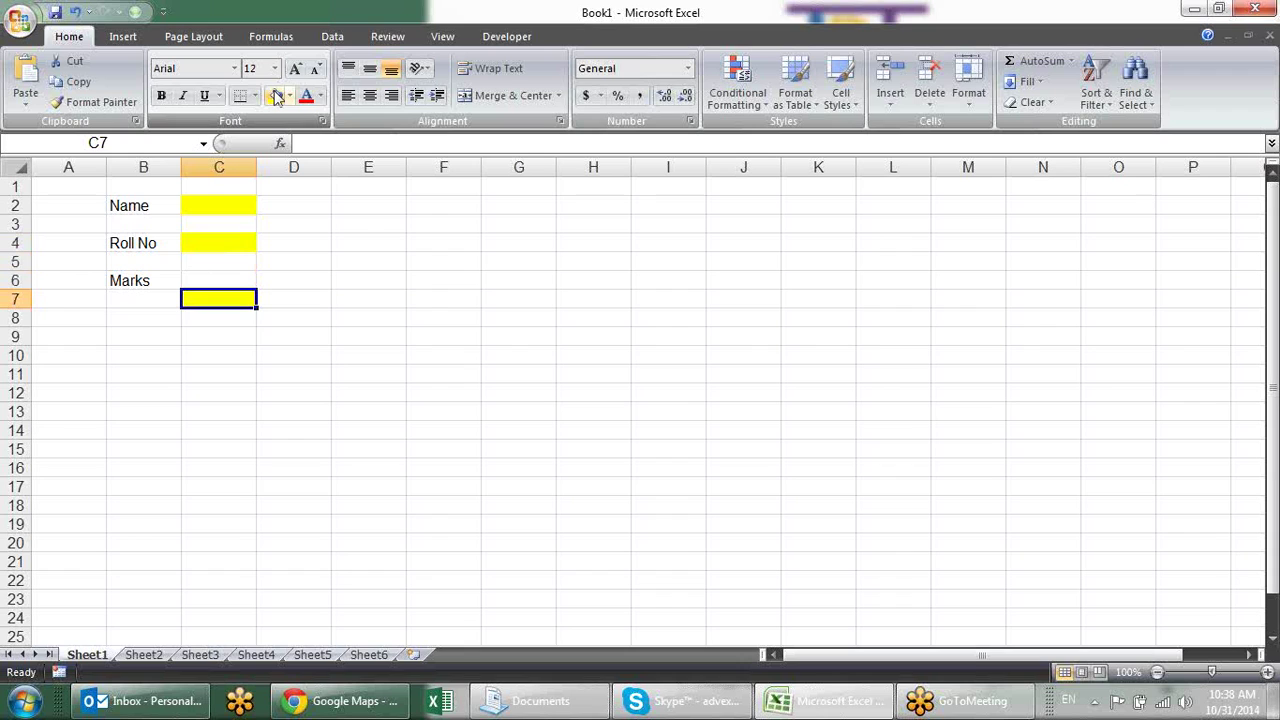
pyautogui.hotkey('ctrl', 'z')
pyautogui.press('Up')
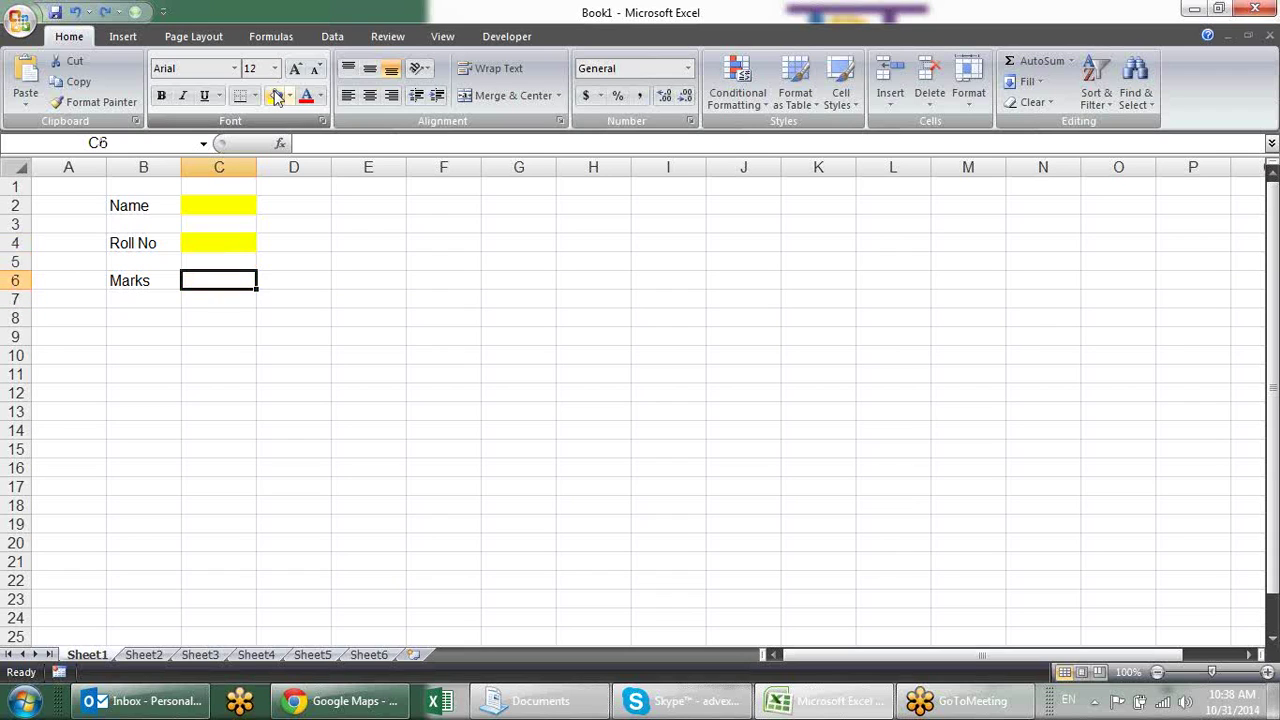
pyautogui.press('Down')
pyautogui.click(276, 95)
pyautogui.hotkey('ctrl', 'z')
pyautogui.press('Up')
pyautogui.click(276, 95)
pyautogui.click(372, 350)
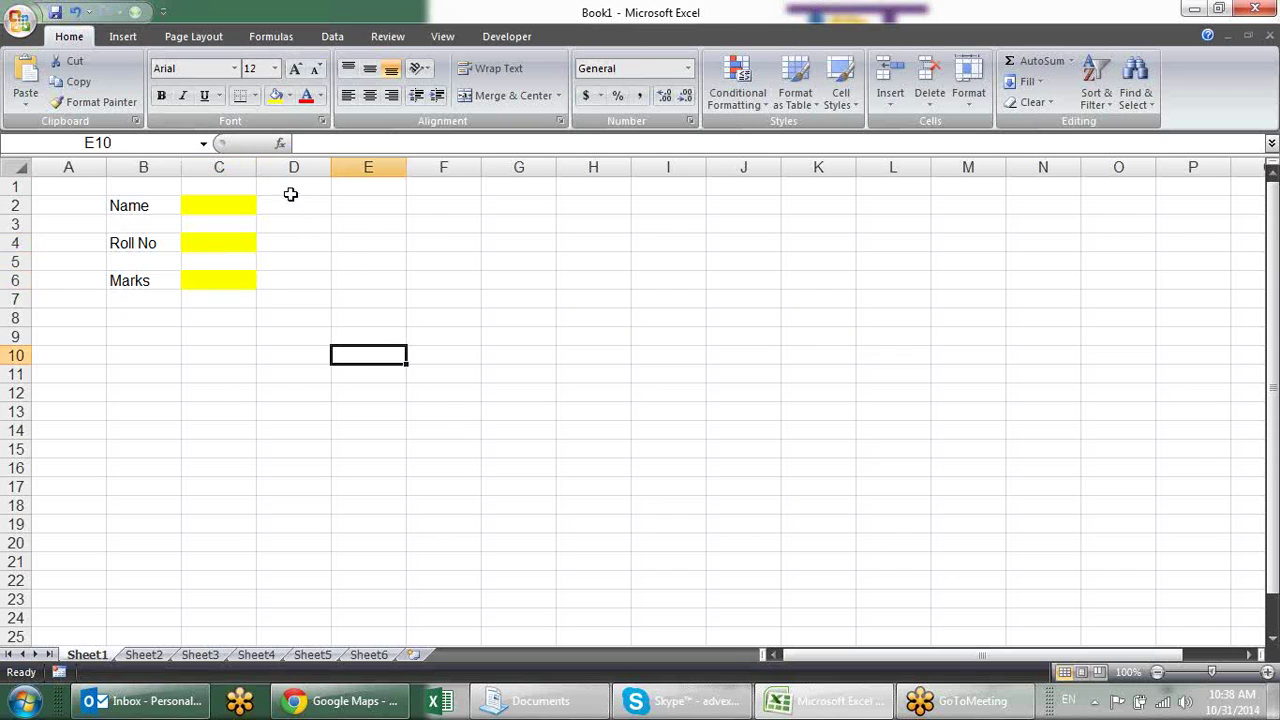
# - Widen column C to fit the entries
pyautogui.moveTo(258, 160); pyautogui.dragTo(355, 162)
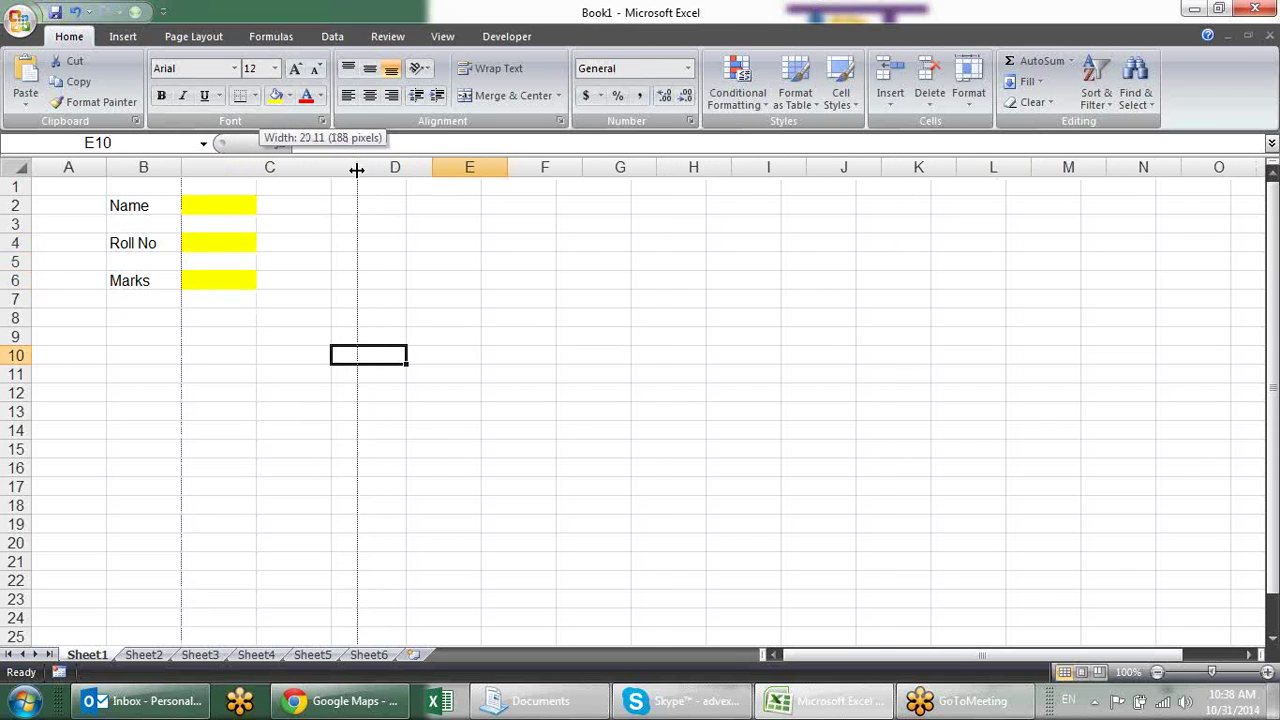
pyautogui.click(339, 361)
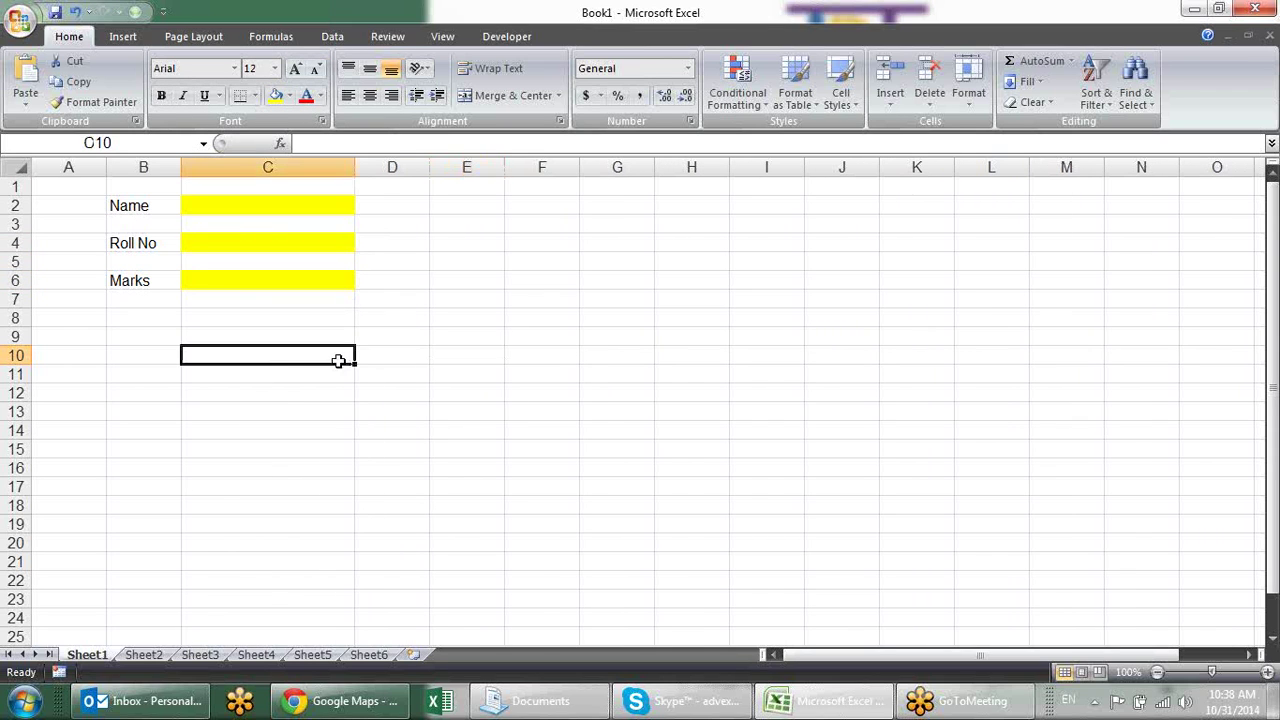
pyautogui.click(158, 204)
pyautogui.click(154, 226)
pyautogui.click(190, 304)
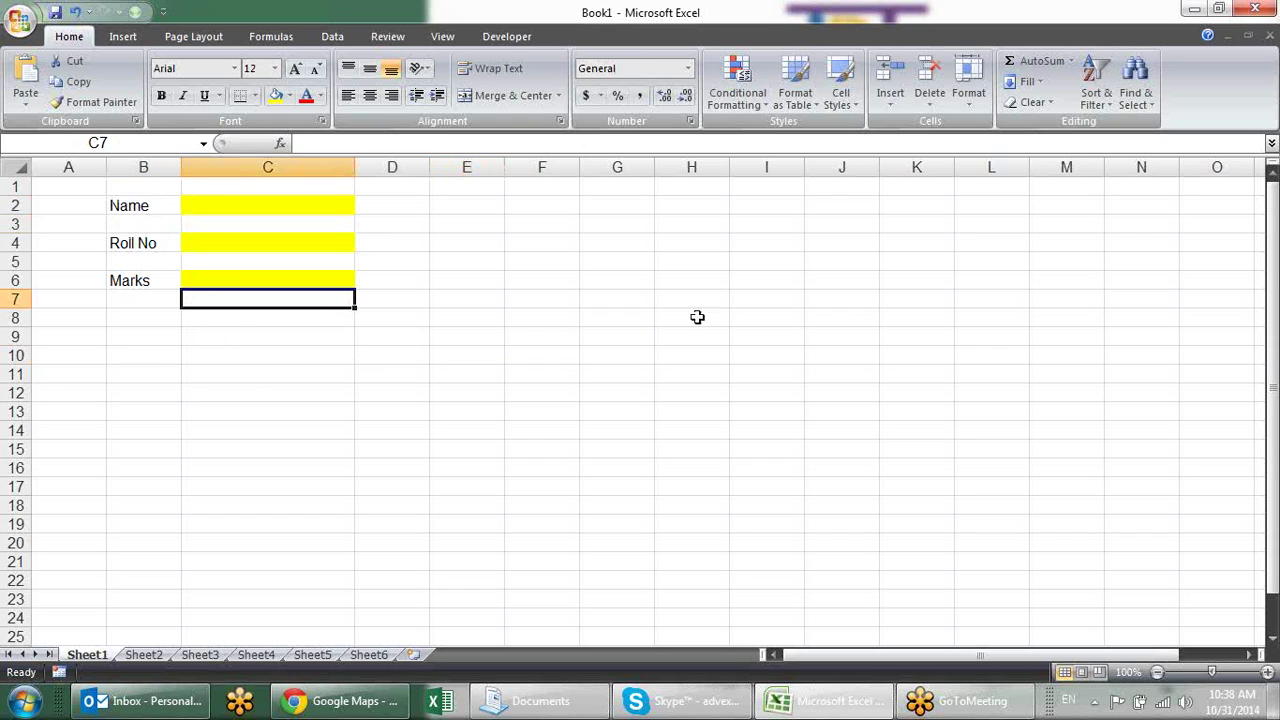
pyautogui.click(697, 300)
pyautogui.click(322, 208)
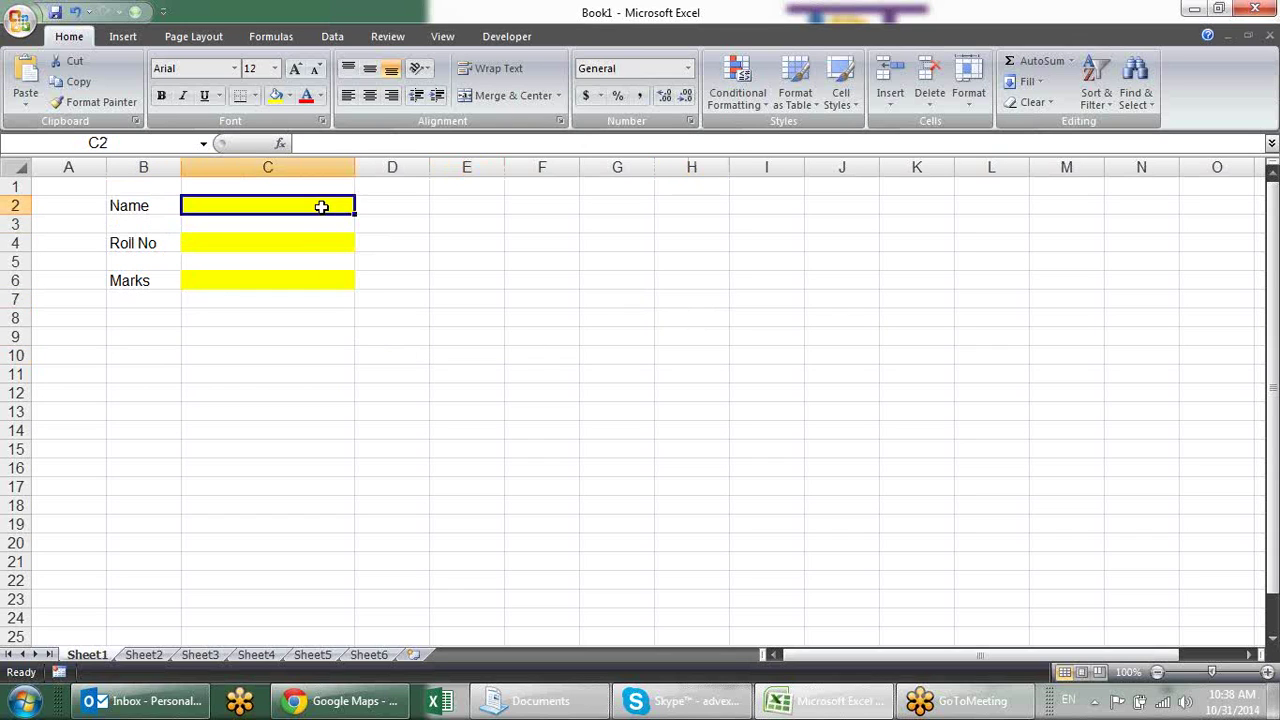
# - Select C2, C4 and C6 together and change their fill to light blue
pyautogui.click(312, 243)
pyautogui.click(313, 280)
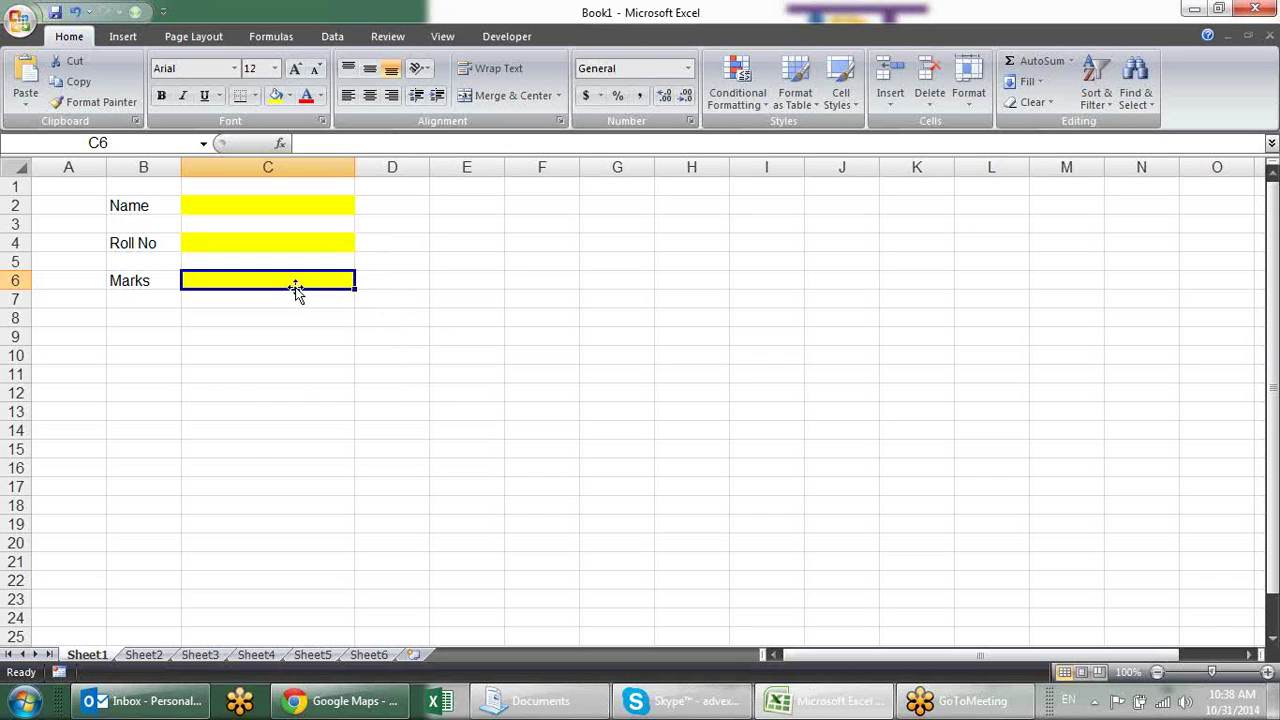
pyautogui.click(327, 242)
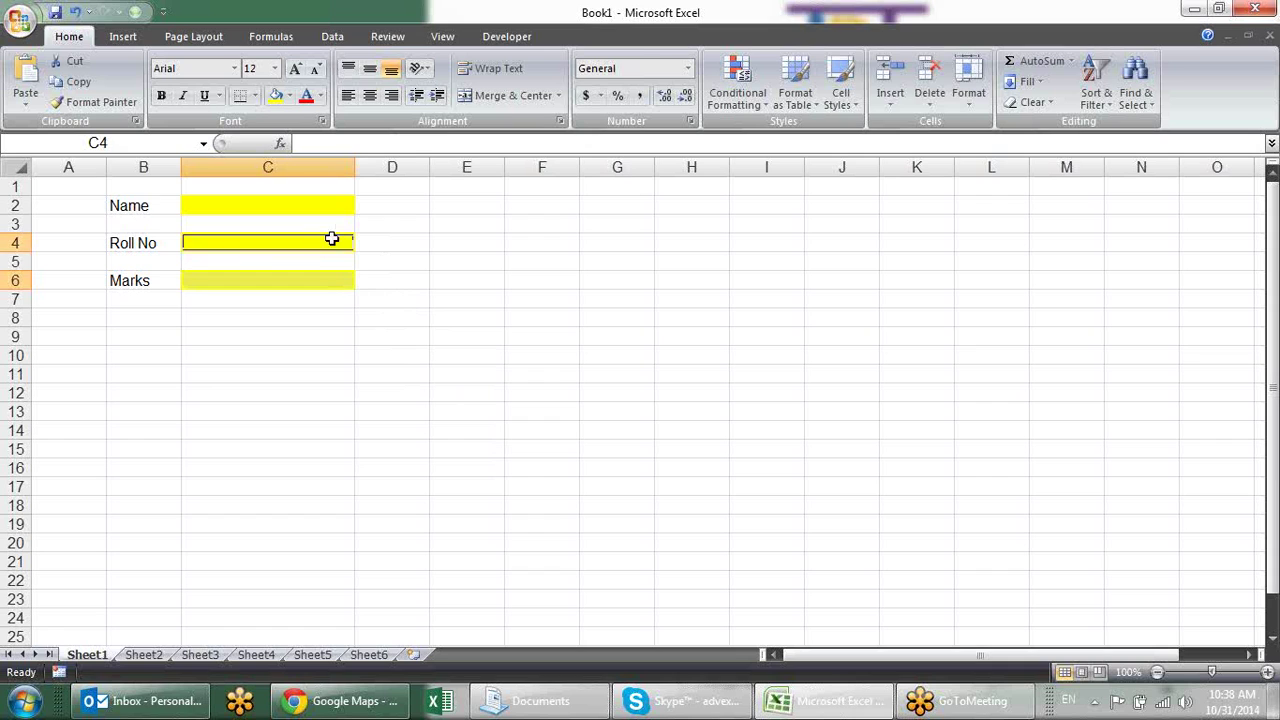
pyautogui.click(339, 210)
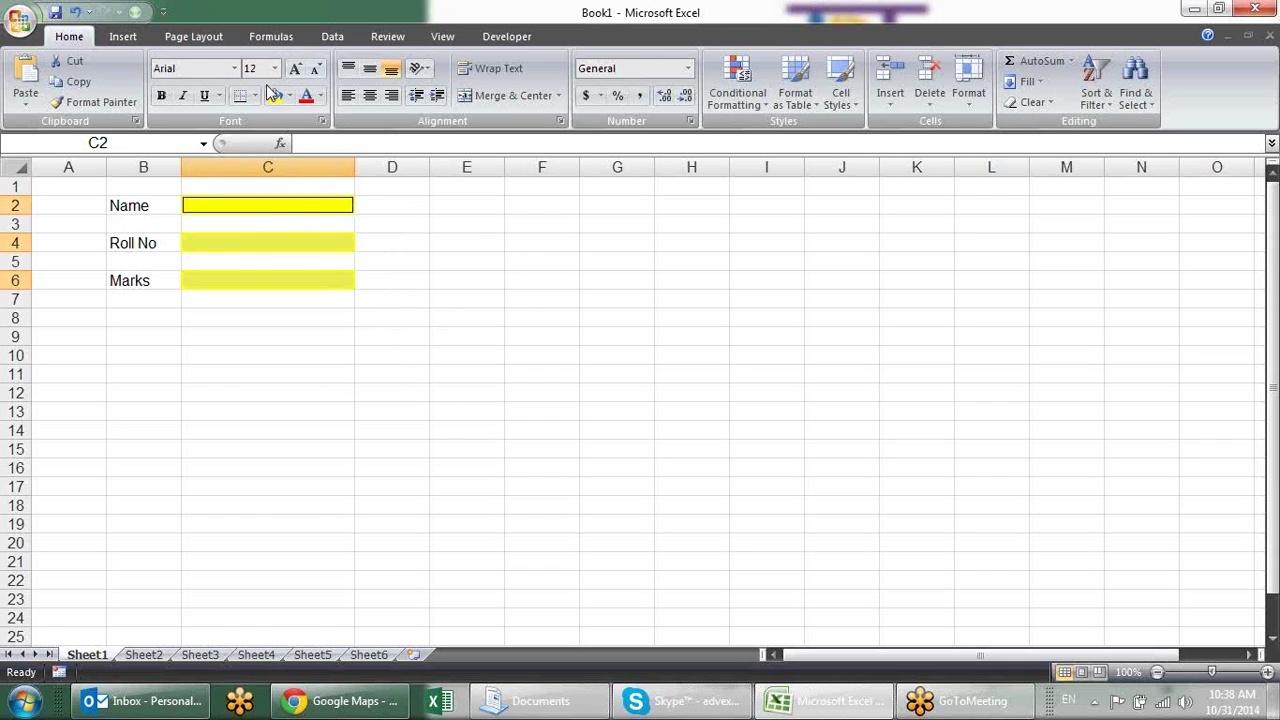
pyautogui.click(288, 97)
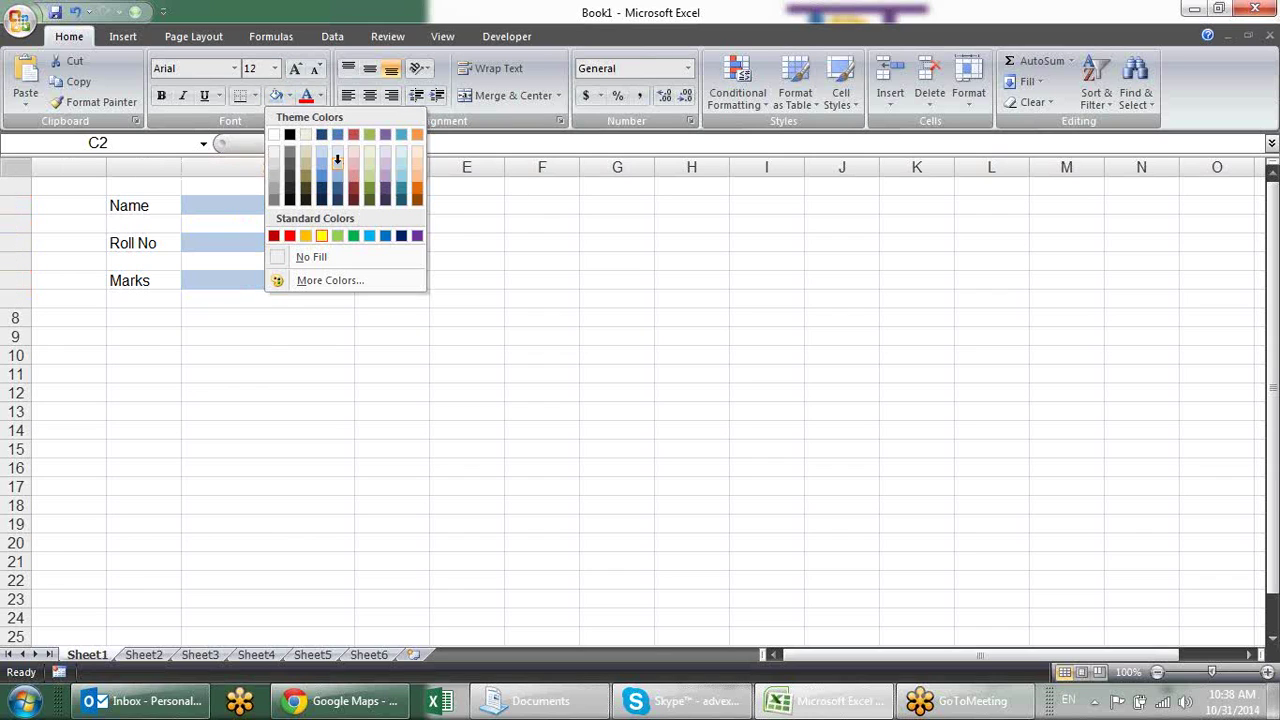
pyautogui.click(339, 170)
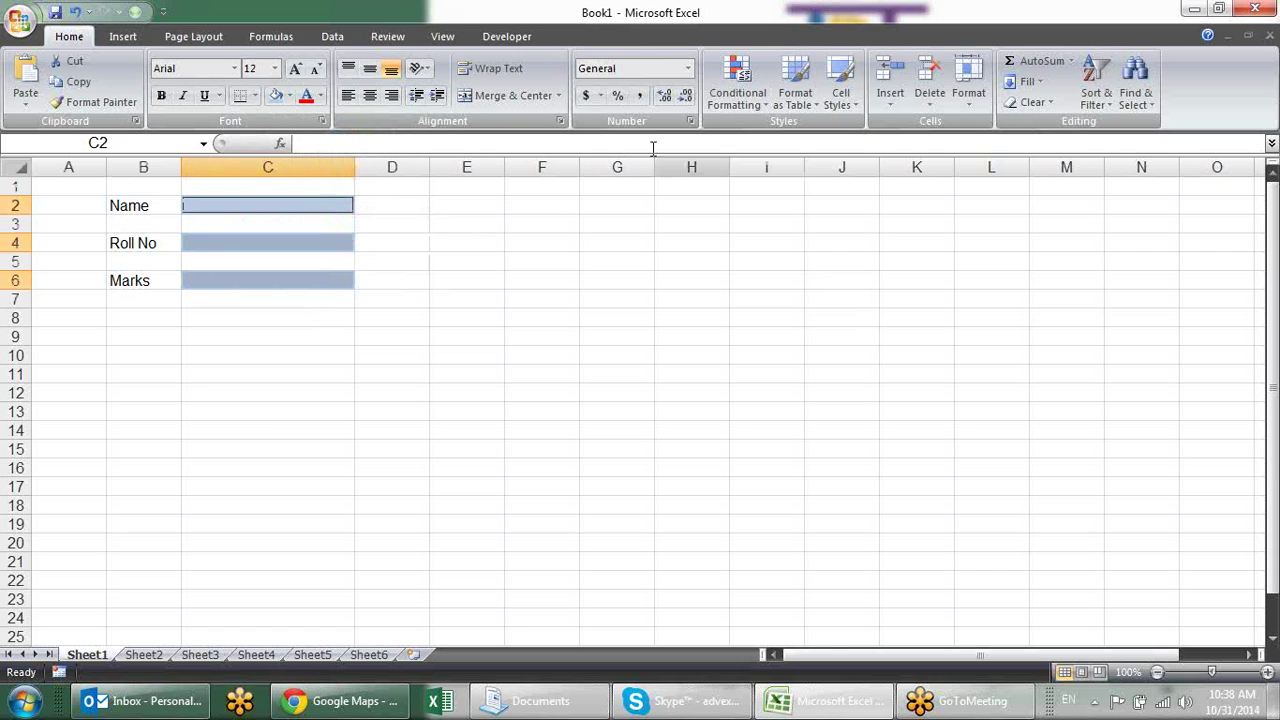
# - Clear the Locked option for the selected entry cells C2, C4 and C6
pyautogui.click(697, 123)
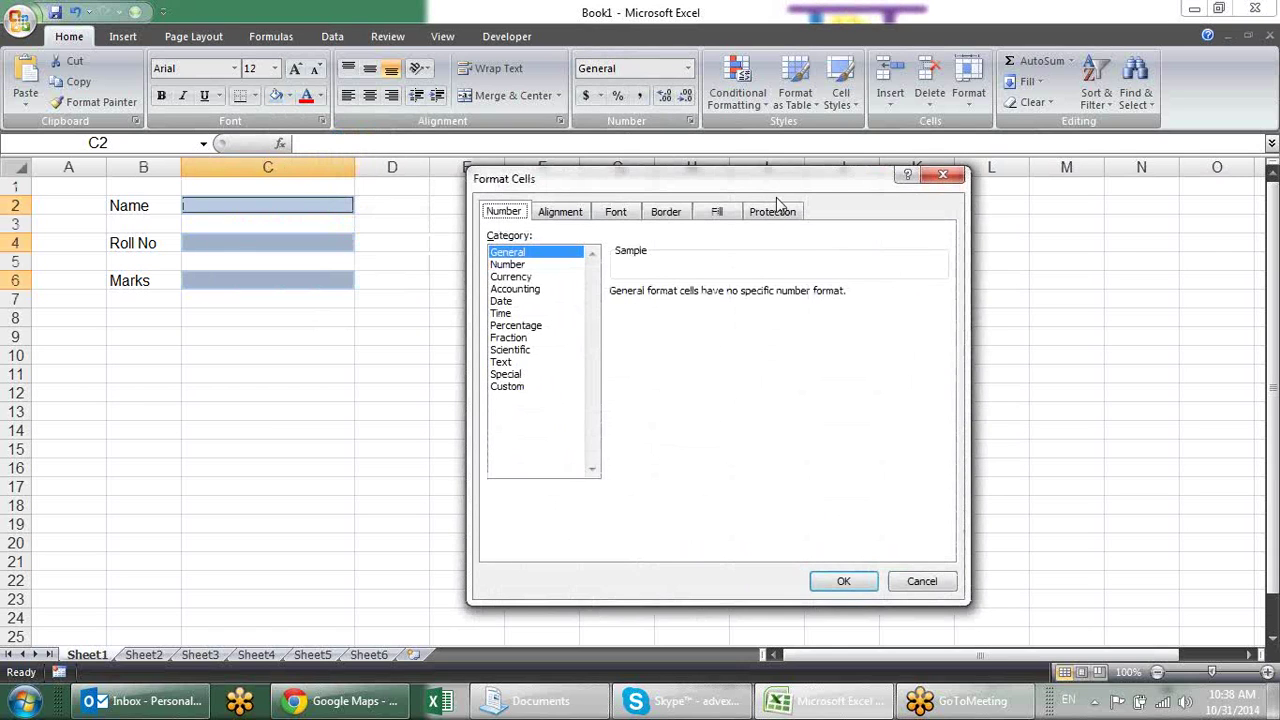
pyautogui.click(775, 211)
pyautogui.click(494, 237)
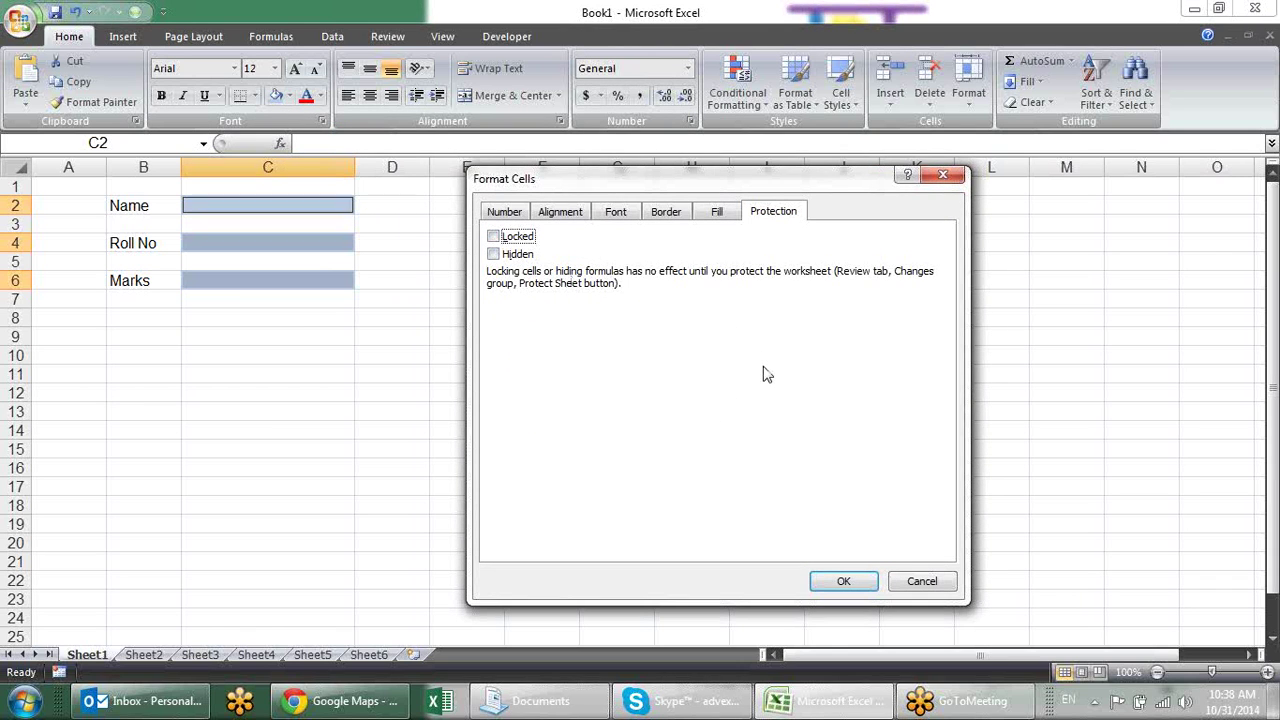
pyautogui.click(829, 585)
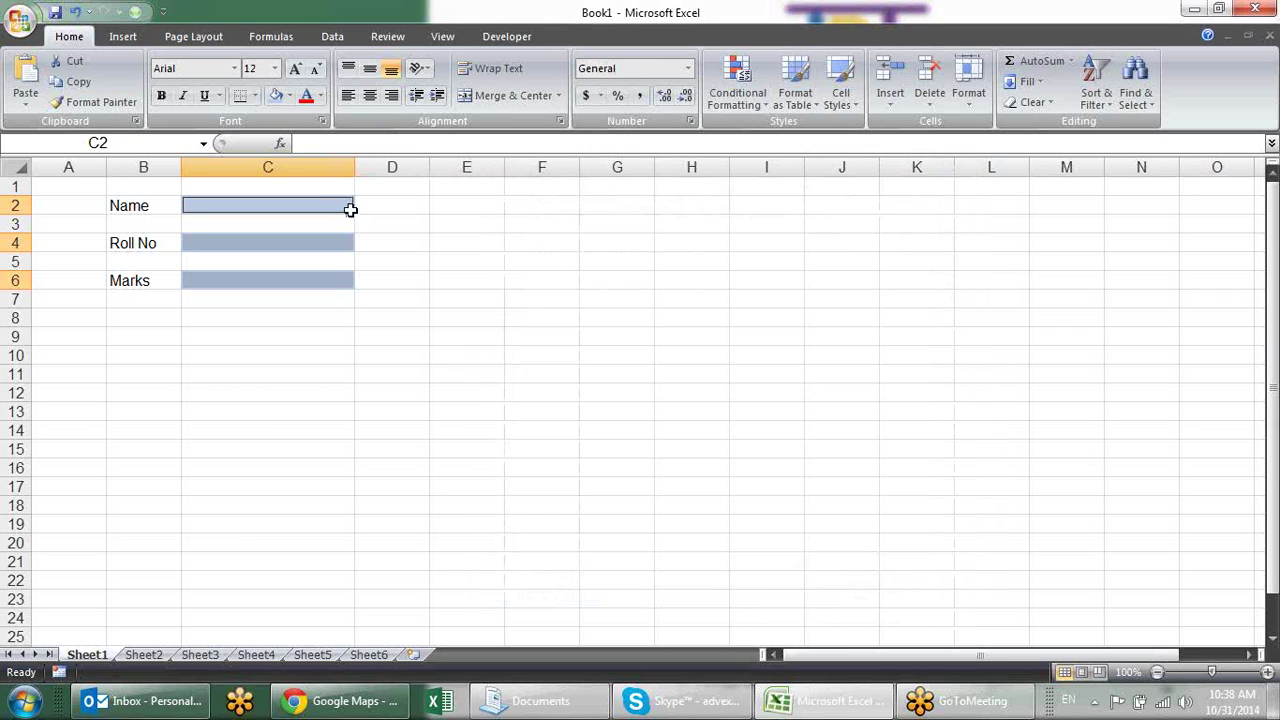
# - Reselect C2, C4 and C6 and start the Protect Sheet command for Sheet1
pyautogui.click(403, 252)
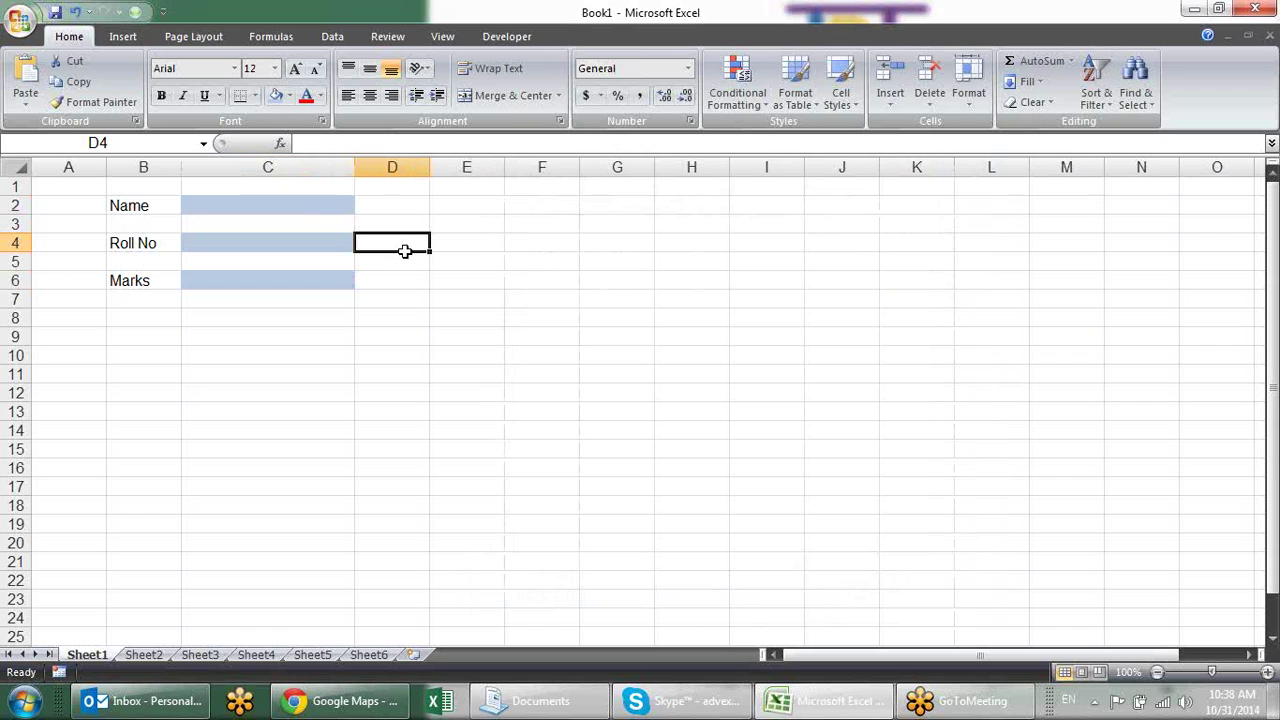
pyautogui.click(338, 203)
pyautogui.click(337, 243)
pyautogui.click(336, 280)
pyautogui.rightClick(95, 655)
pyautogui.click(189, 560)
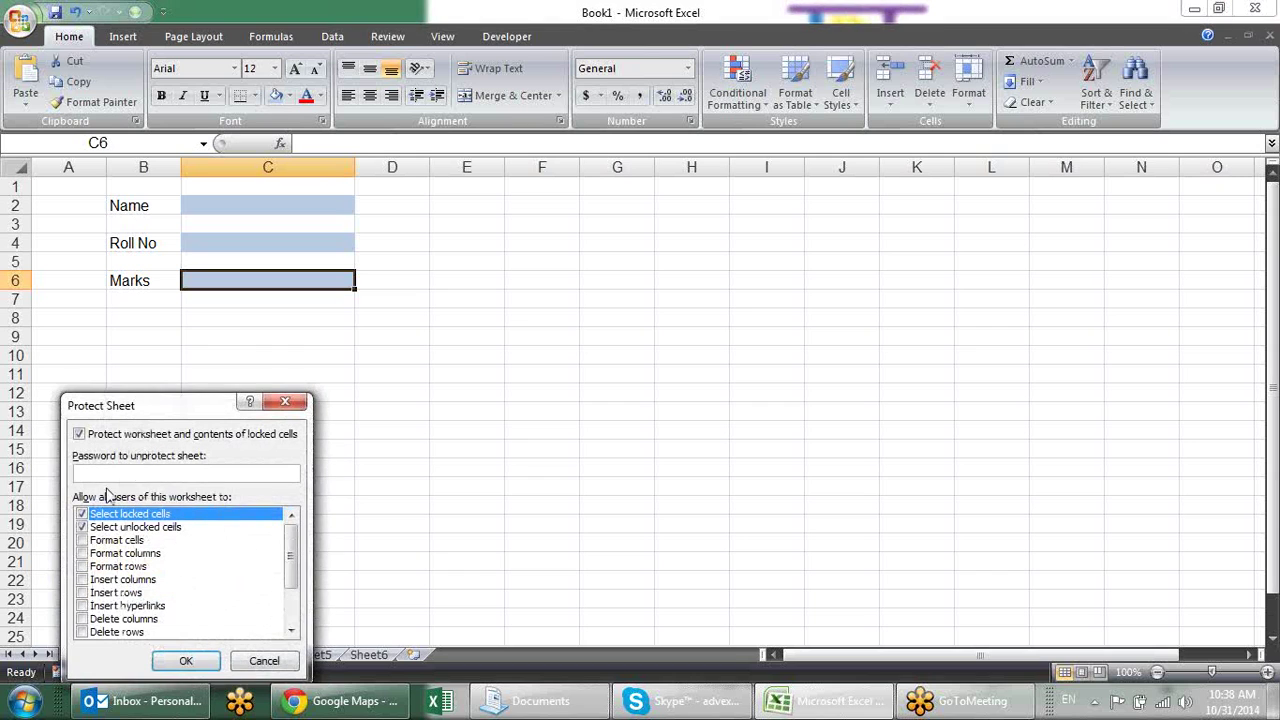
# - Protect Sheet1 and confirm a locked cell like E3 refuses typing with a read-only warning
pyautogui.click(186, 660)
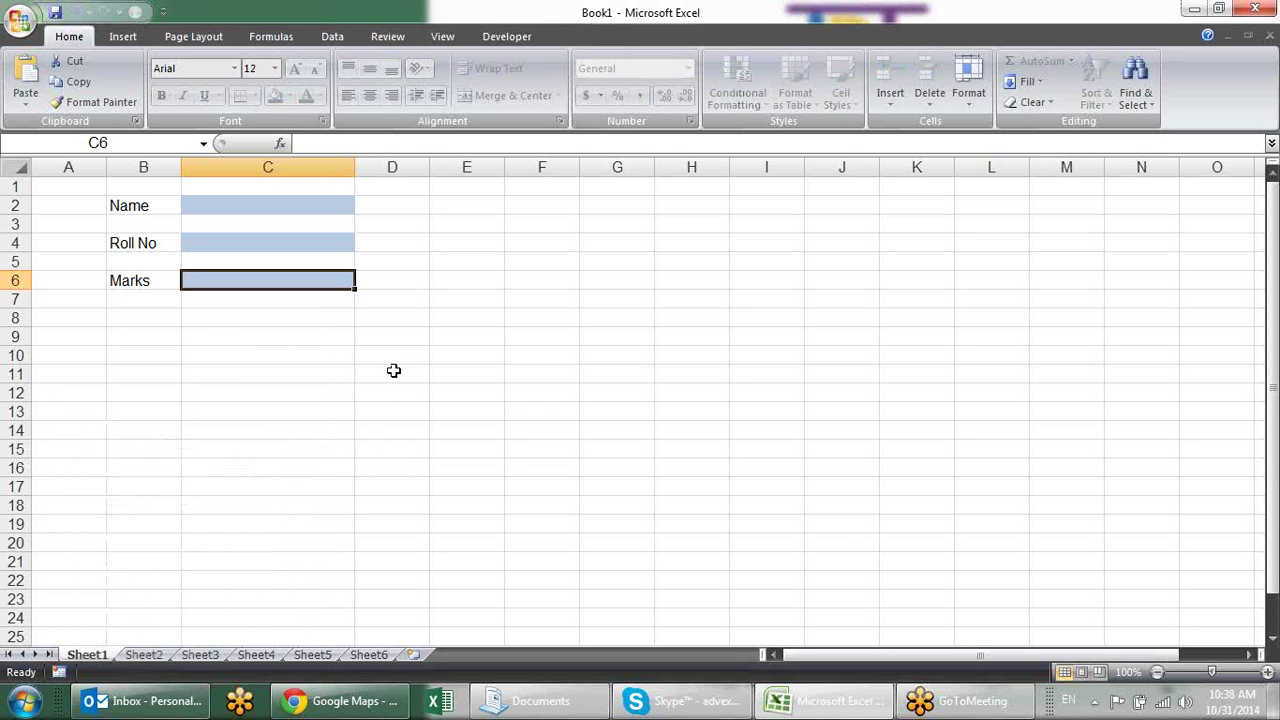
pyautogui.click(393, 370)
pyautogui.click(487, 222)
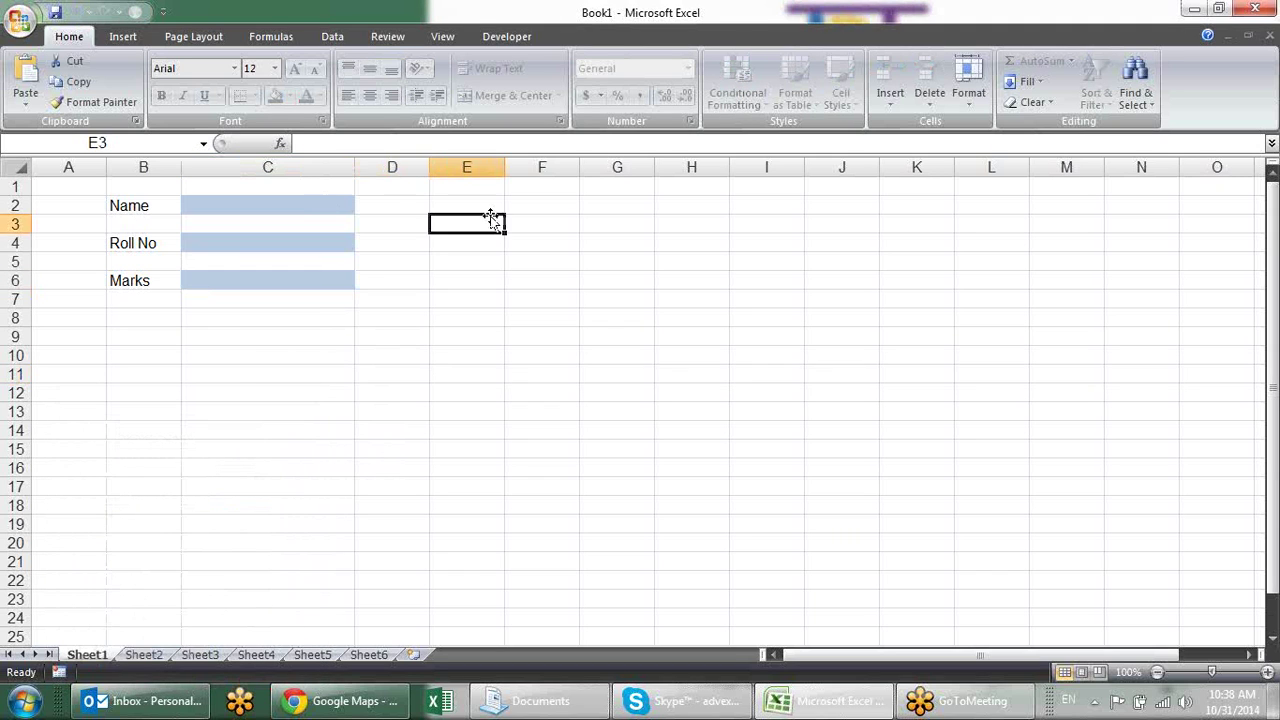
pyautogui.write('a')
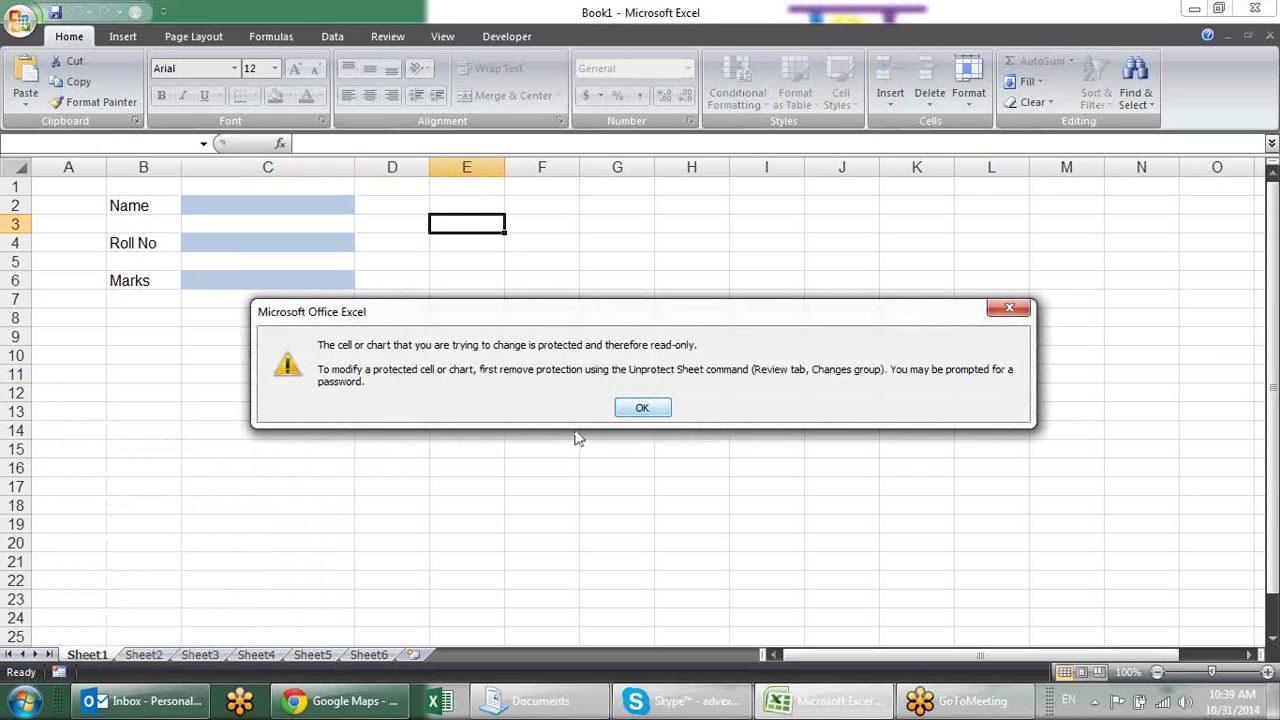
pyautogui.press('Return')
pyautogui.click(337, 391)
pyautogui.write('a')
pyautogui.press('Return')
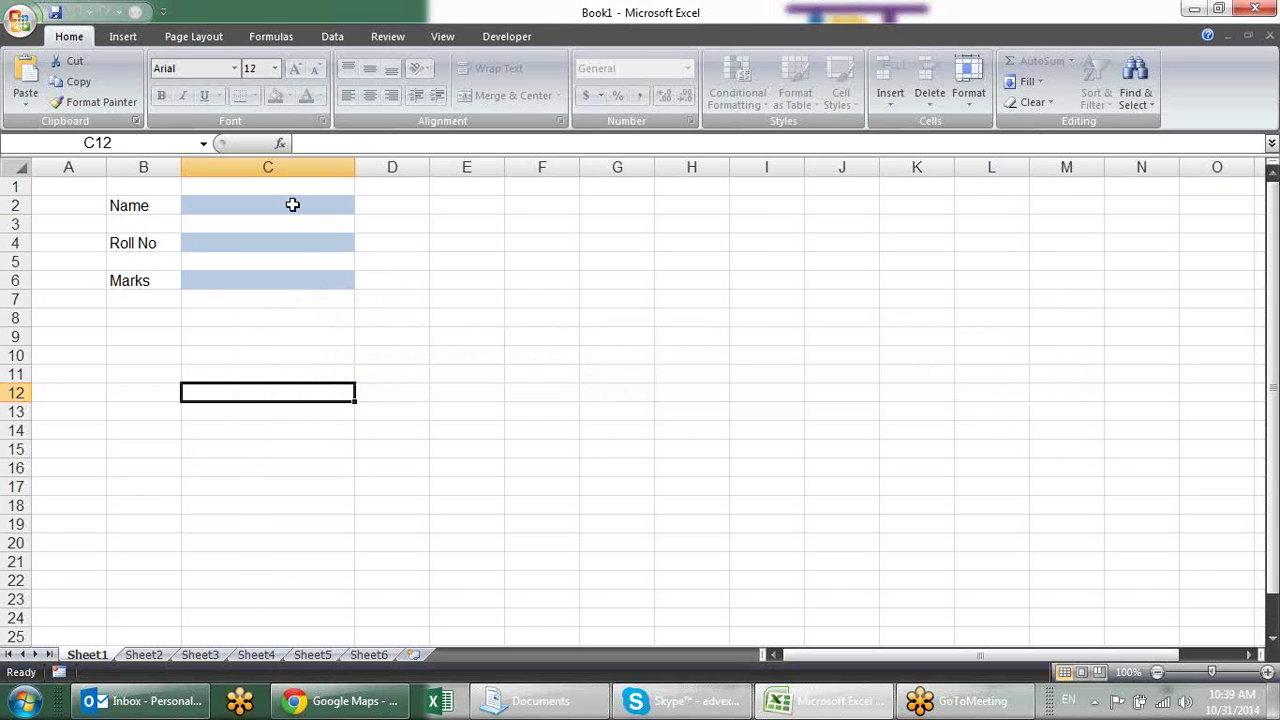
# - Enter the student's name, roll number and marks 95 in C2, C4 and C6
pyautogui.click(292, 204)
pyautogui.write('SAndeep')
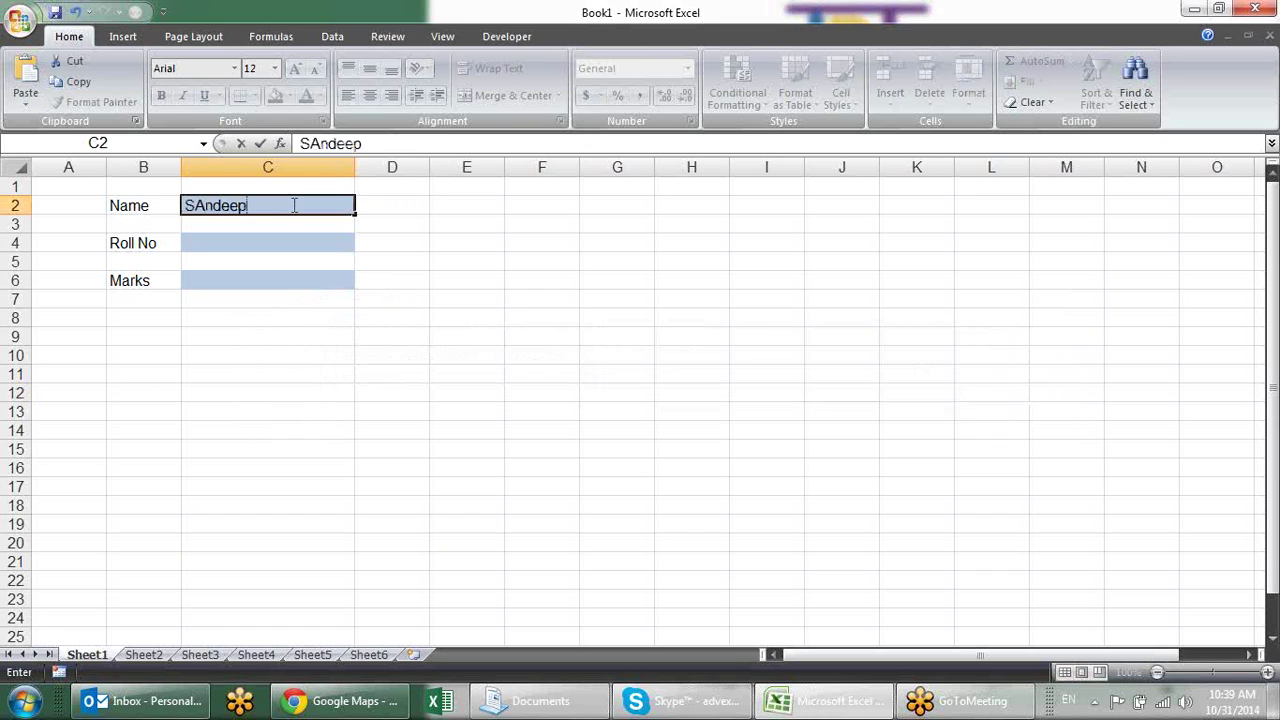
pyautogui.press('Return')
pyautogui.press('Return')
pyautogui.press('Return')
pyautogui.press('Return')
pyautogui.write('95')
pyautogui.press('Return')
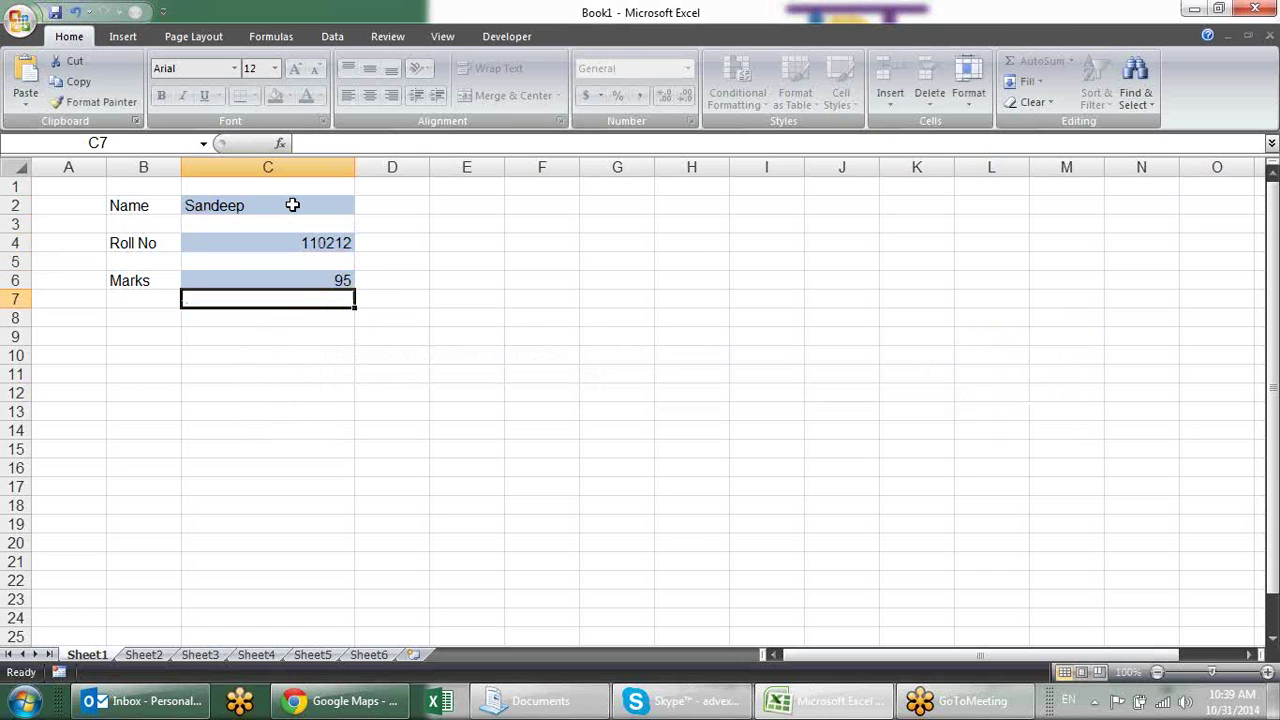
# - Verify a locked cell below refuses deletion, then check the entry cells C2, C4 and C6
pyautogui.press('Delete')
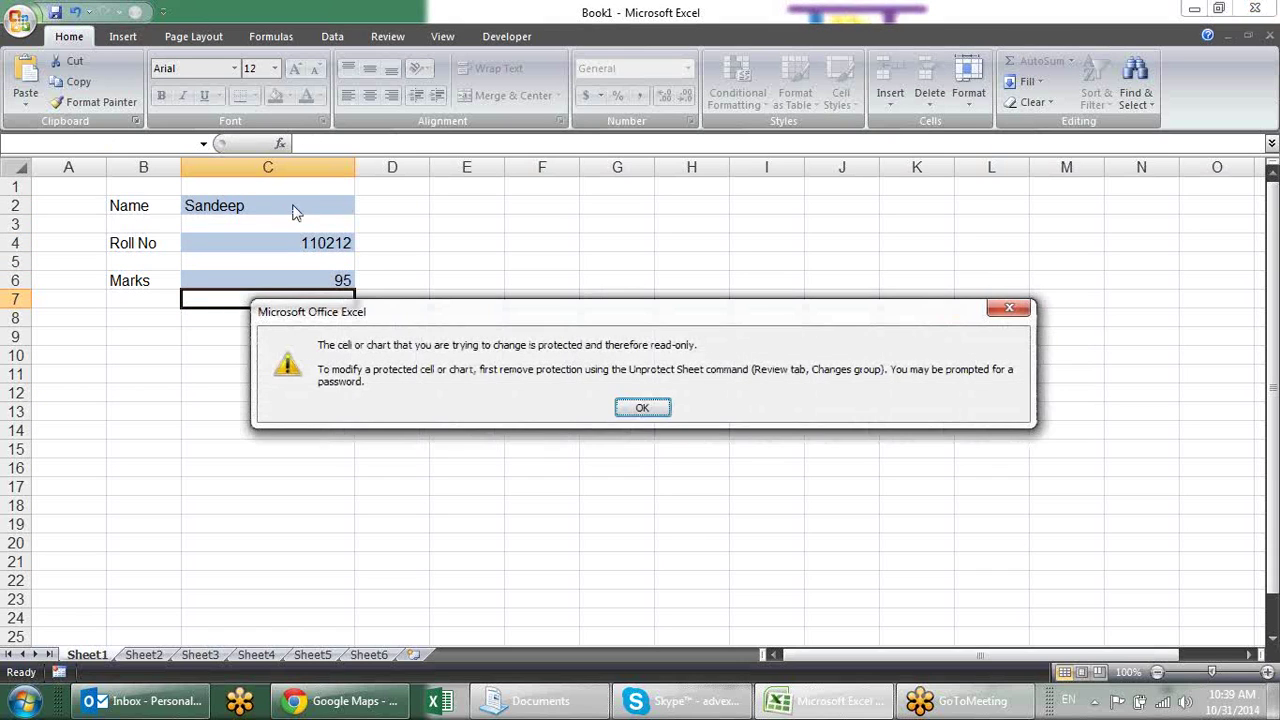
pyautogui.press('Return')
pyautogui.click(292, 205)
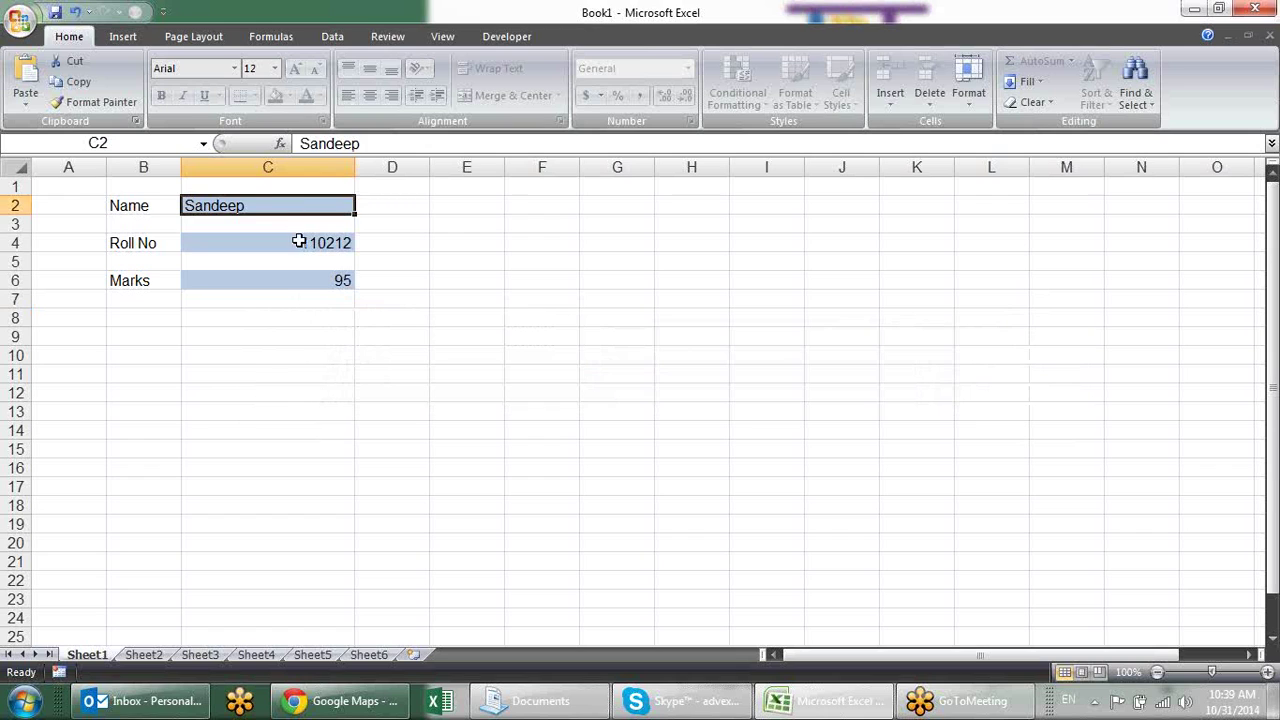
pyautogui.click(298, 241)
pyautogui.click(327, 278)
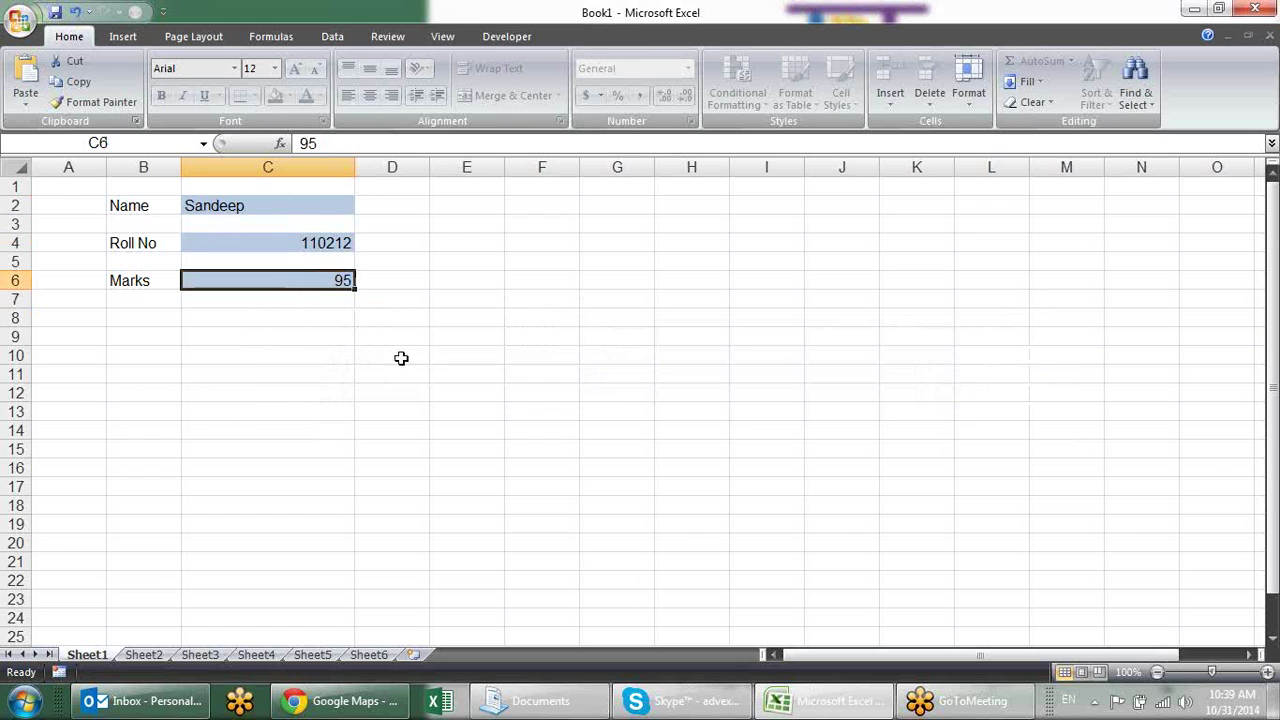
pyautogui.click(287, 241)
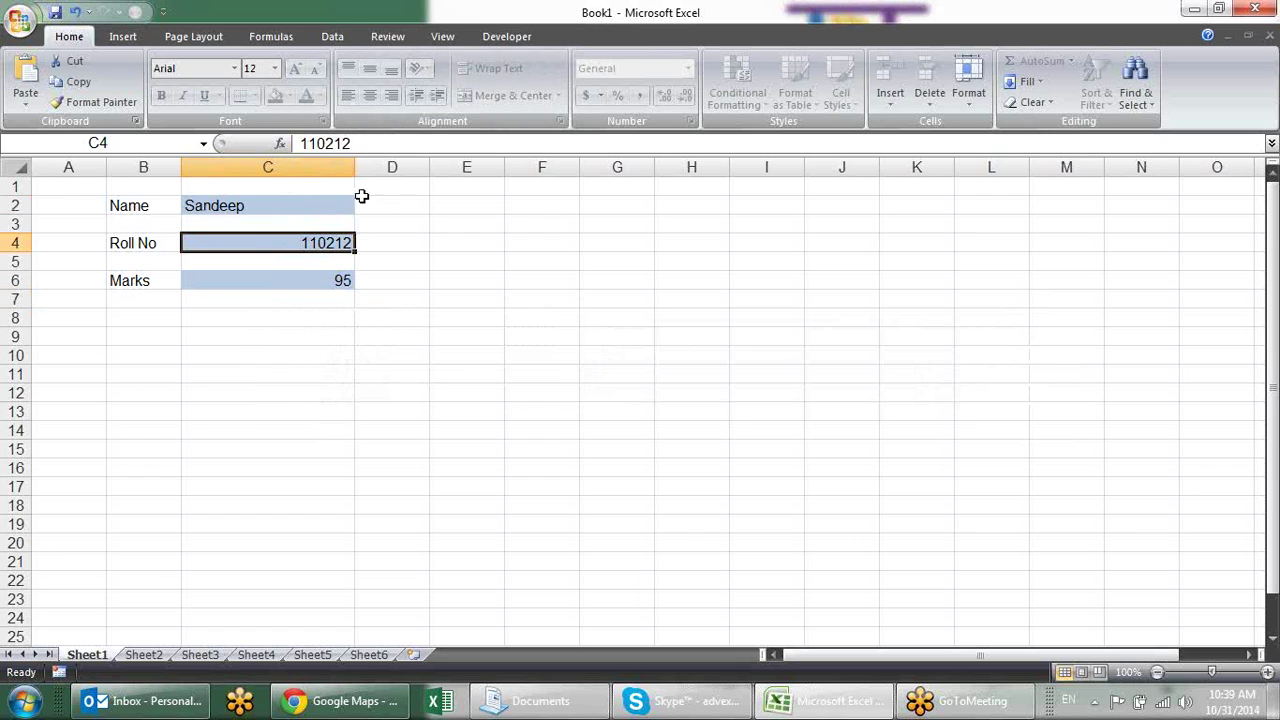
# - Unprotect Sheet1 and right-align the name in C2
pyautogui.rightClick(85, 657)
pyautogui.click(176, 564)
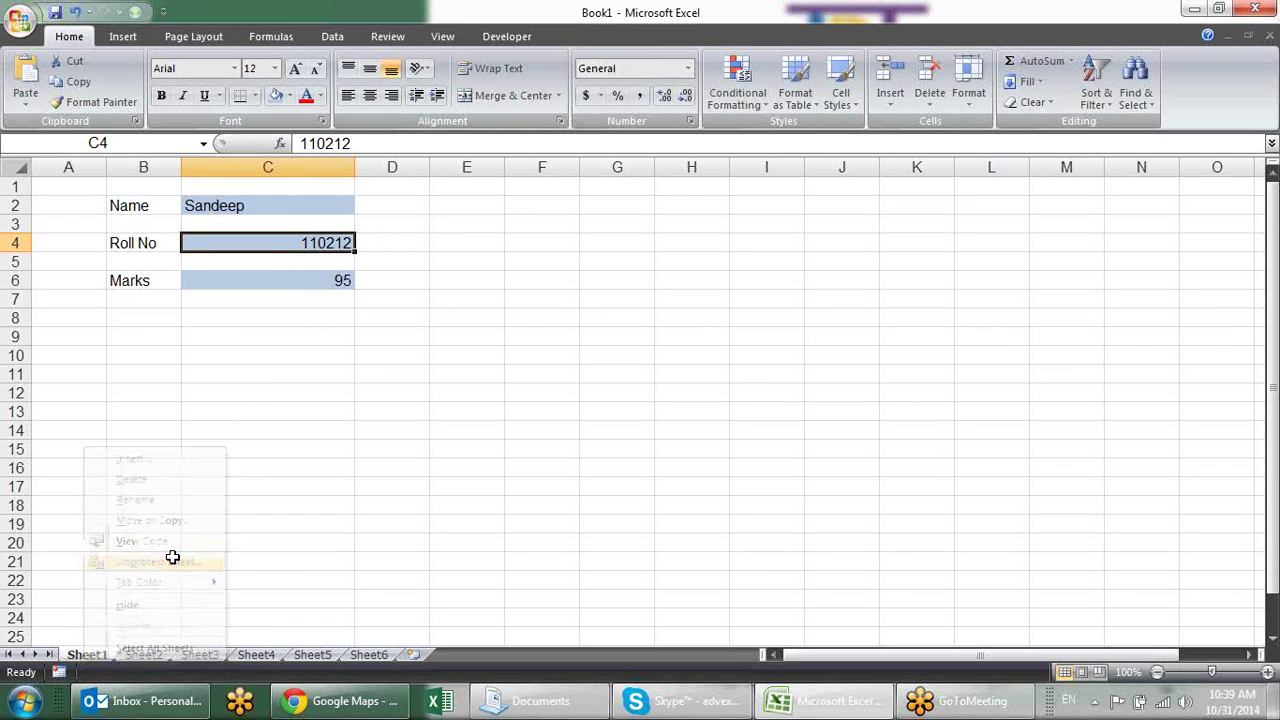
pyautogui.click(267, 207)
pyautogui.click(391, 95)
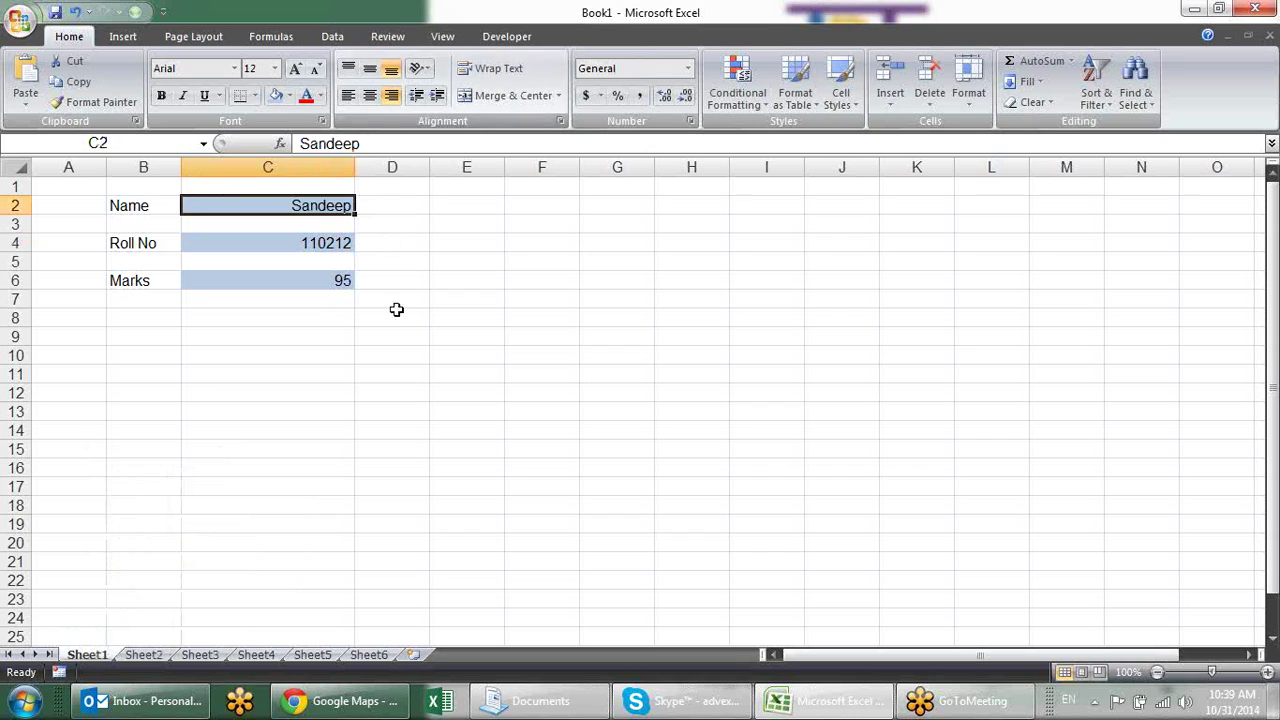
pyautogui.click(392, 315)
# - Select the labels B2:B6 and protect Sheet1 again
pyautogui.moveTo(137, 210); pyautogui.dragTo(157, 280)
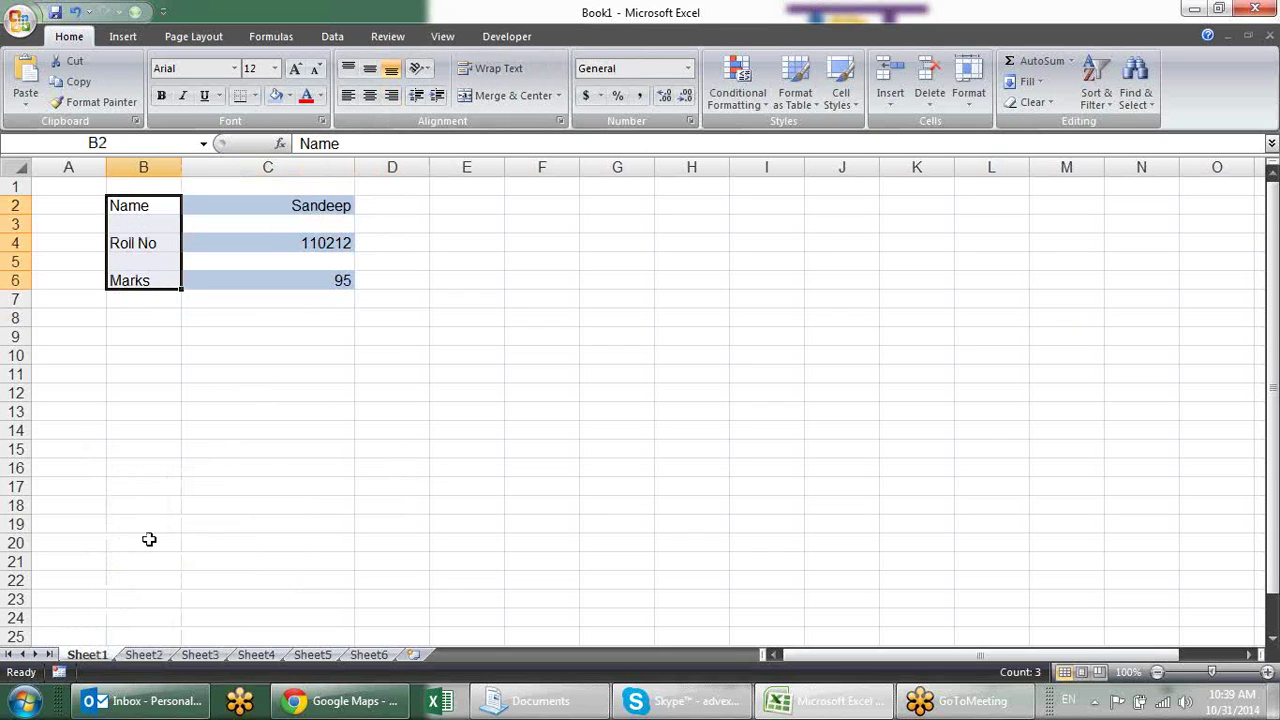
pyautogui.rightClick(110, 655)
pyautogui.click(185, 551)
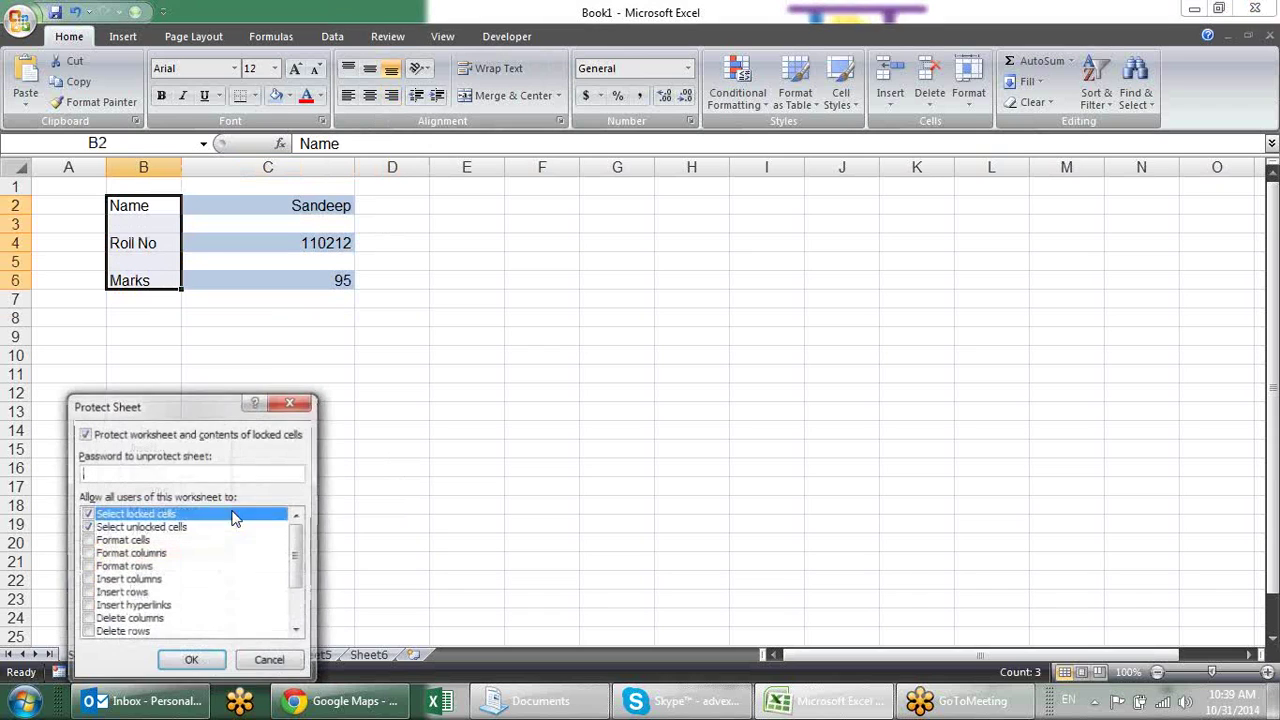
pyautogui.click(213, 667)
pyautogui.click(296, 404)
# - Try deleting the Name label in B2, dismiss the read-only warning, and reselect B2:B6
pyautogui.click(139, 206)
pyautogui.press('Delete')
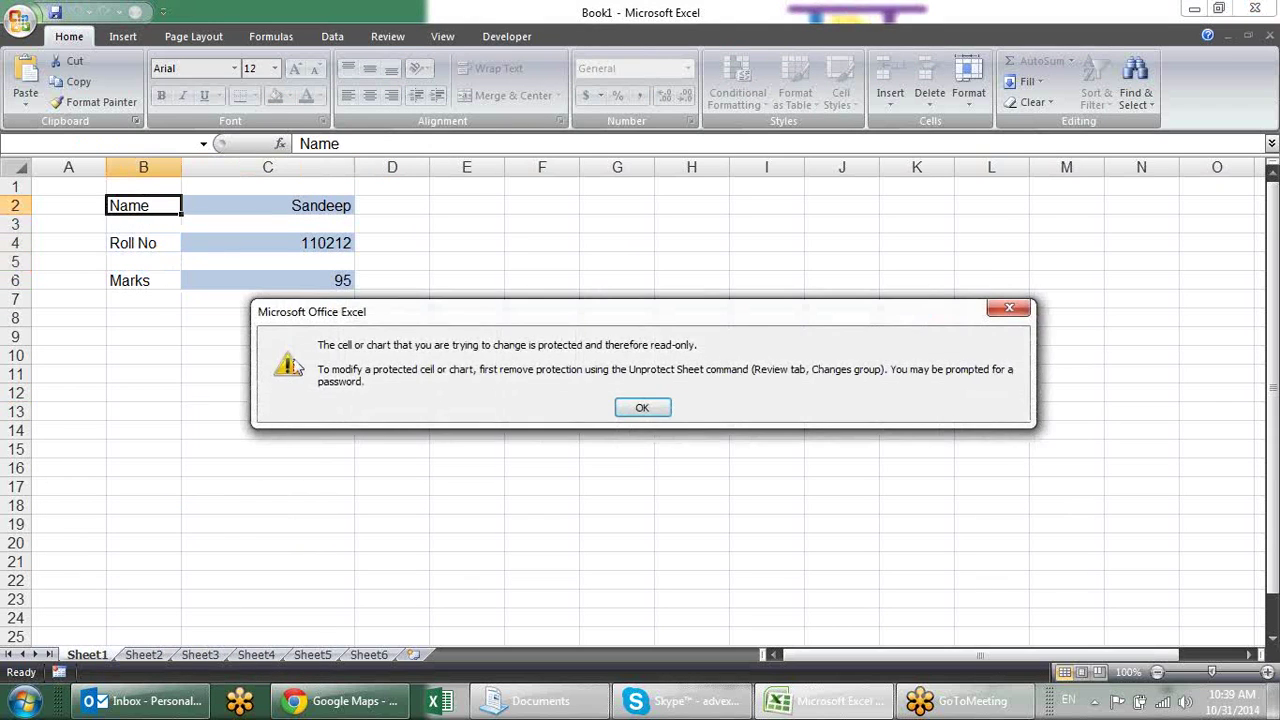
pyautogui.press('Return')
pyautogui.moveTo(140, 204); pyautogui.dragTo(130, 284)
# - Copy the labels B2:B6, compare Sheet2 with Sheet1, then cancel the copy
pyautogui.hotkey('ctrl', 'c')
pyautogui.click(143, 654)
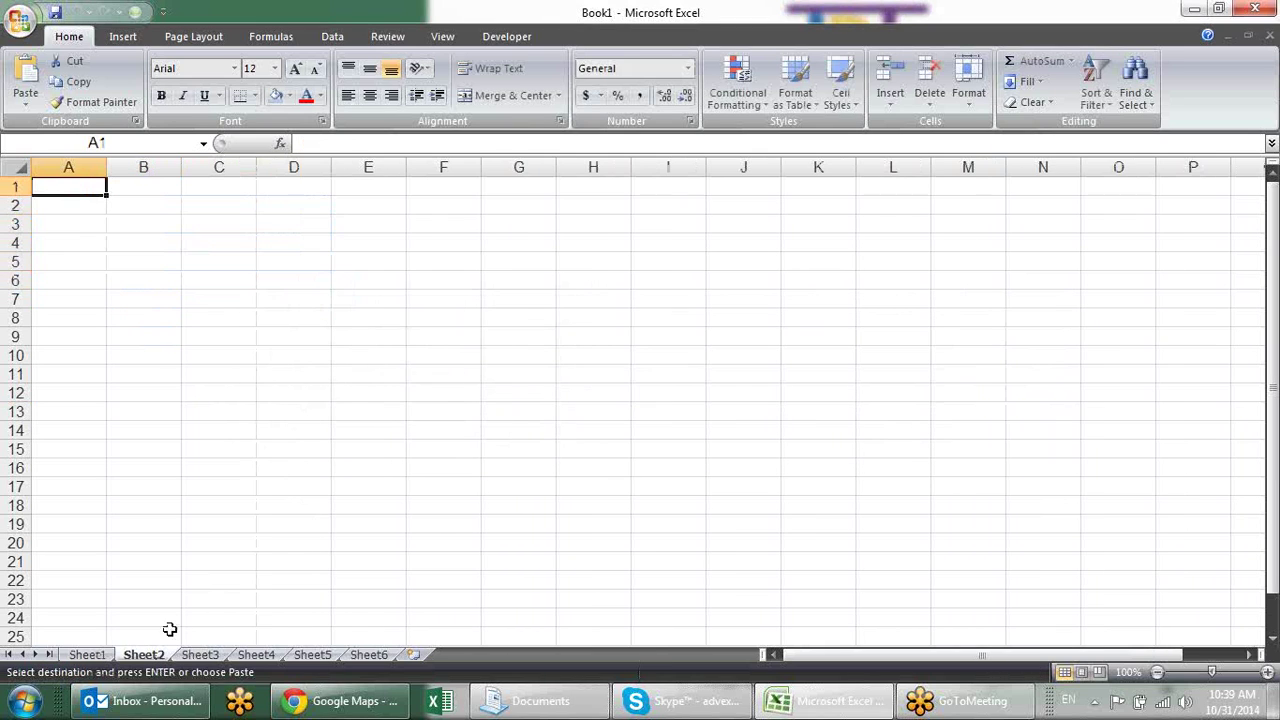
pyautogui.click(231, 466)
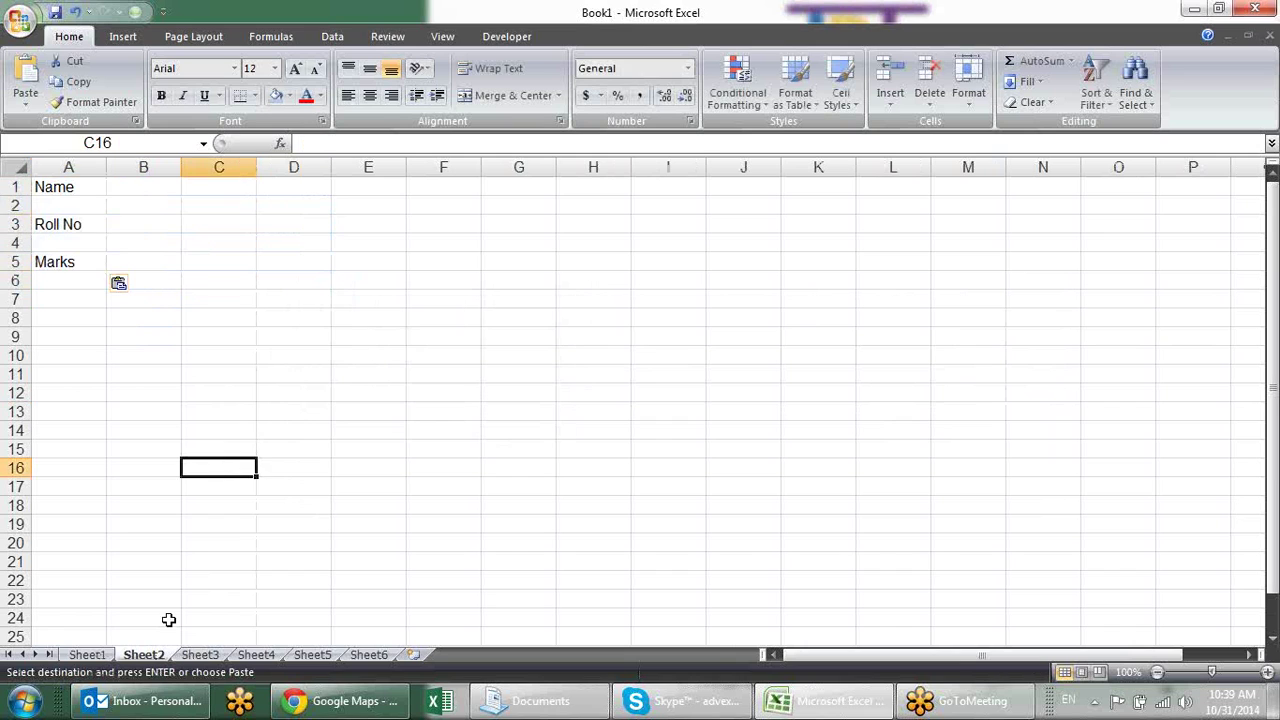
pyautogui.click(90, 656)
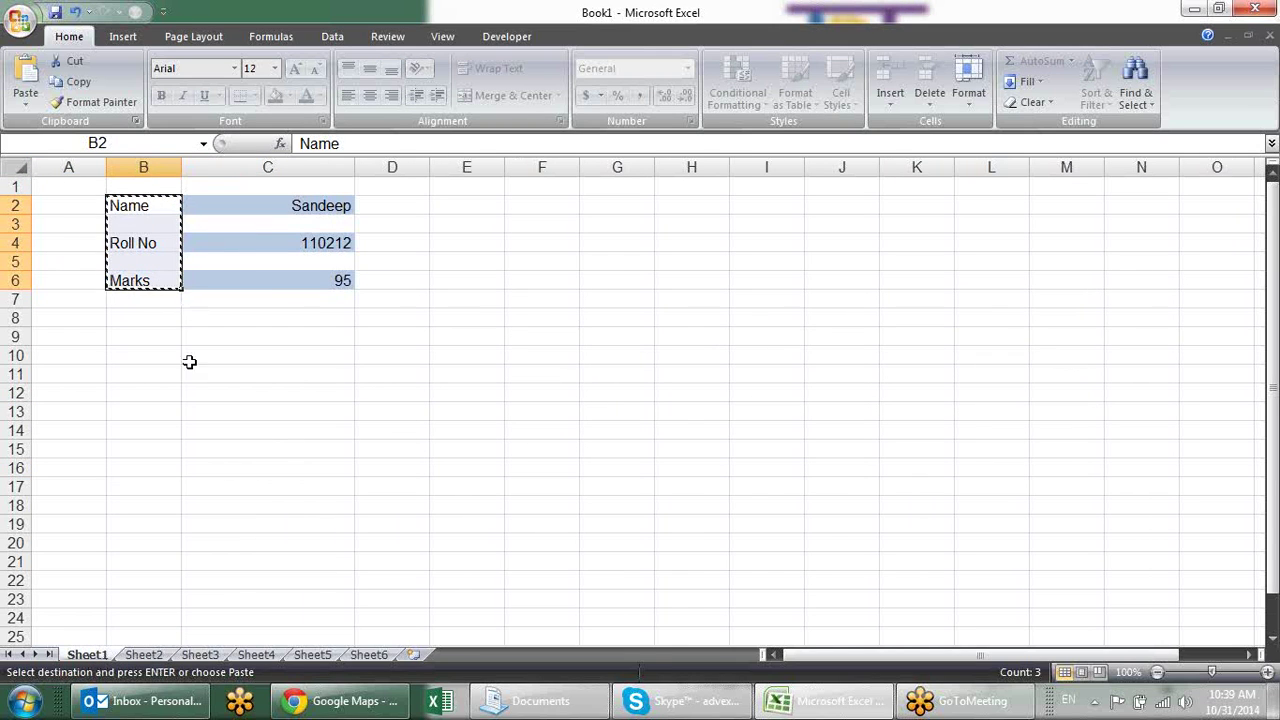
pyautogui.click(143, 655)
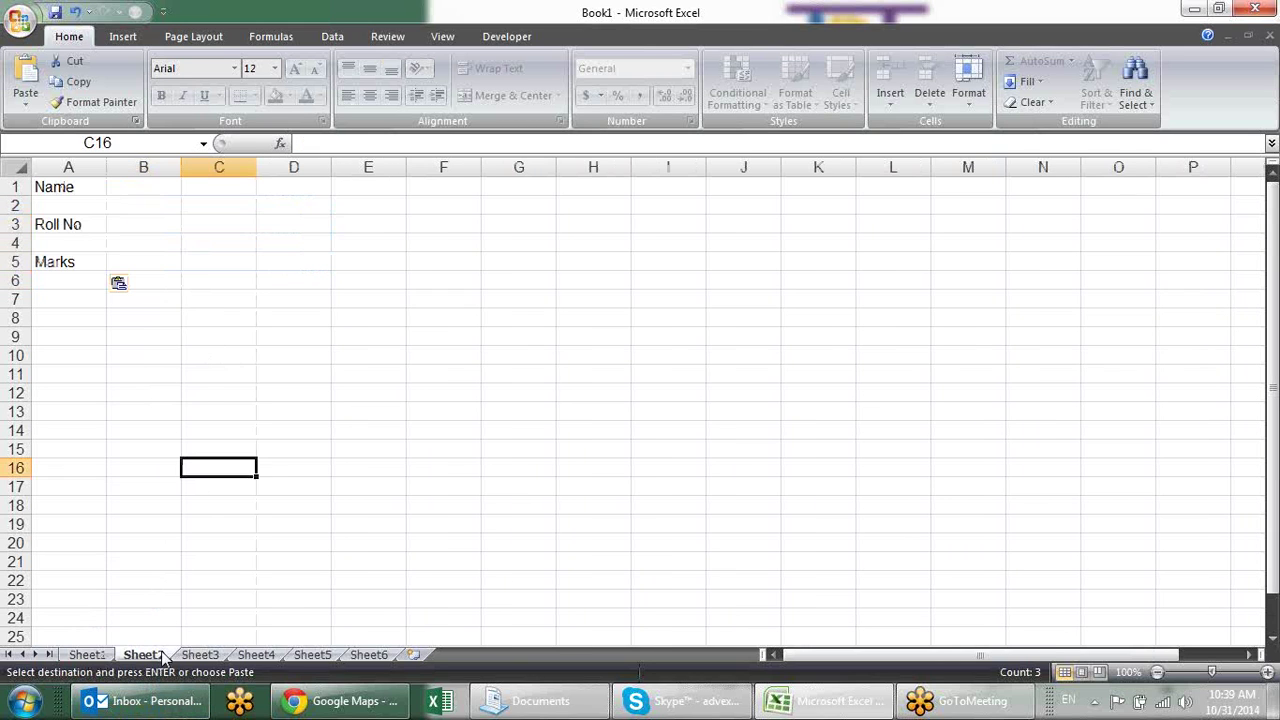
pyautogui.click(87, 655)
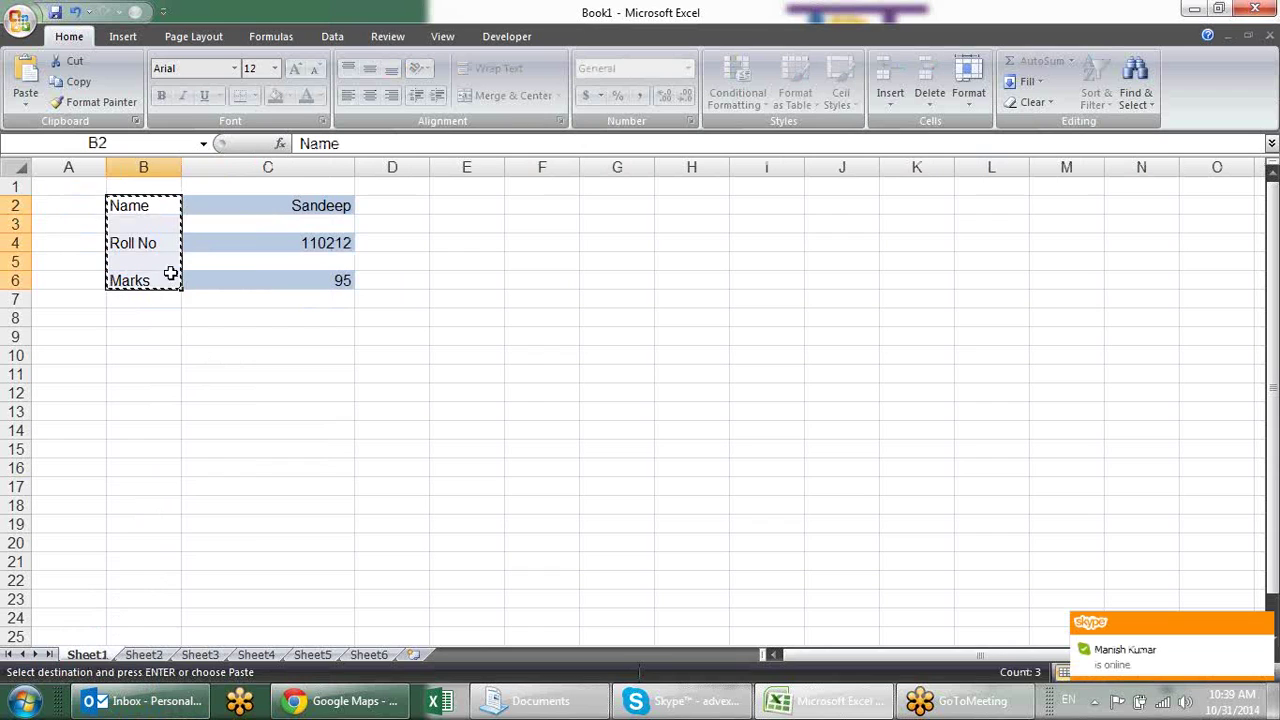
pyautogui.press('Escape')
# - Copy the Name label and try pasting it into protected G4, dismissing the warning
pyautogui.click(138, 216)
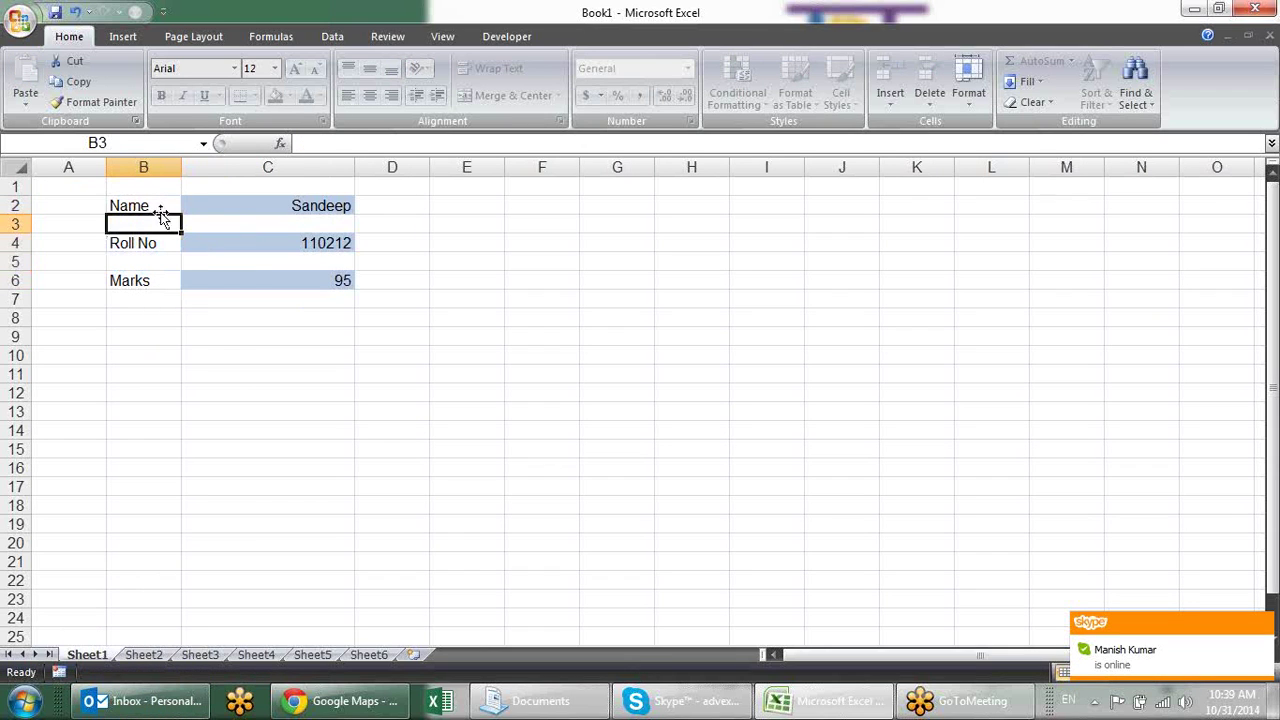
pyautogui.click(157, 206)
pyautogui.hotkey('ctrl', 'c')
pyautogui.click(616, 236)
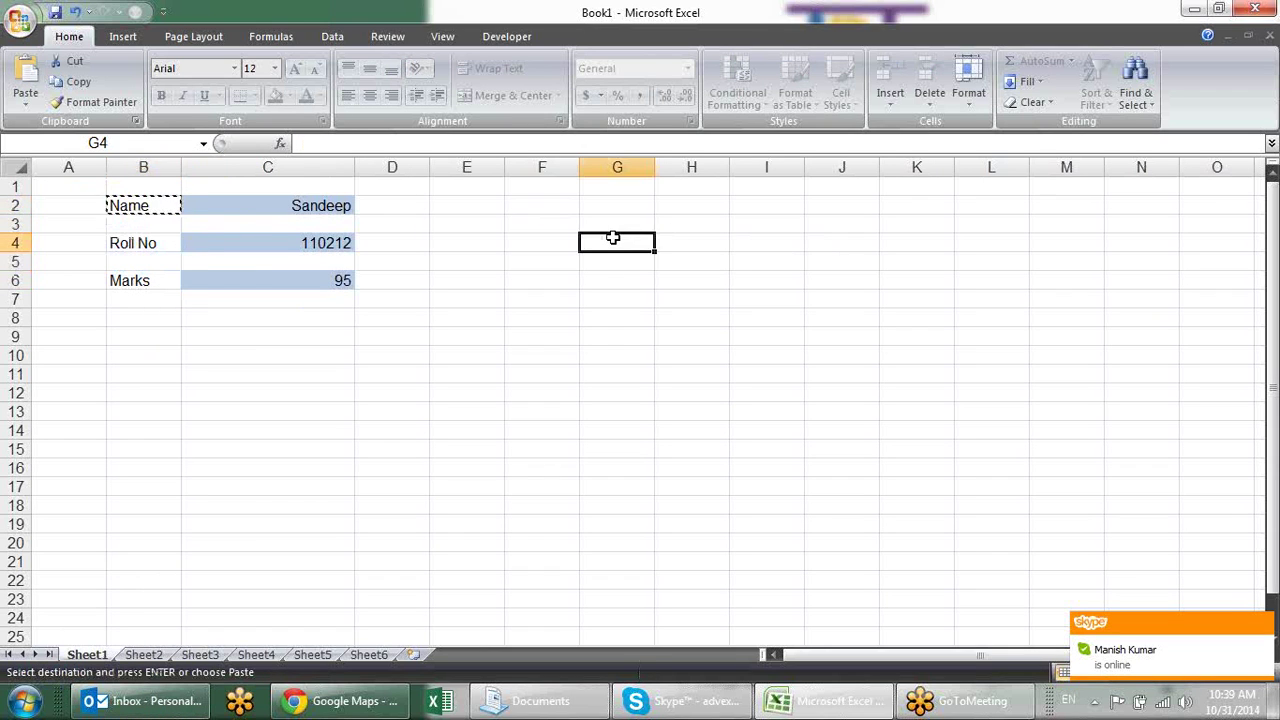
pyautogui.hotkey('ctrl', 'v')
pyautogui.press('Return')
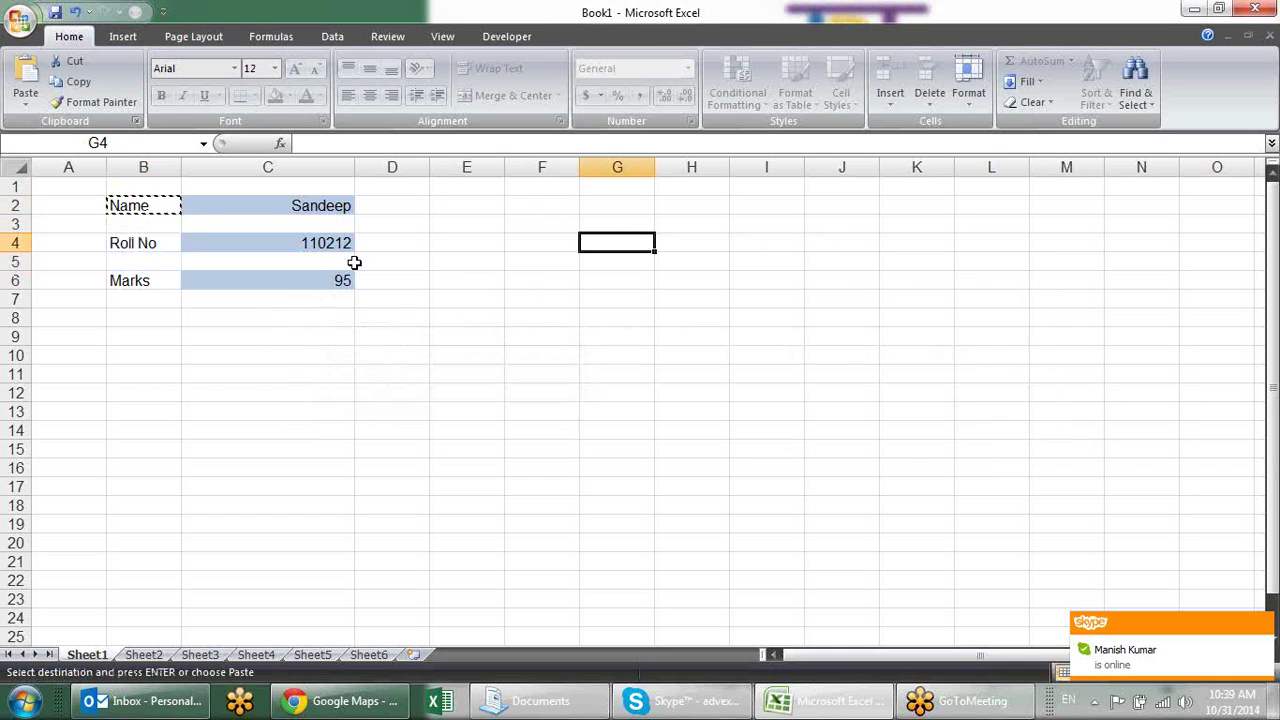
# - Paste the Name label into C6, undo to restore 95, and cancel the copy
pyautogui.click(288, 284)
pyautogui.hotkey('ctrl', 'v')
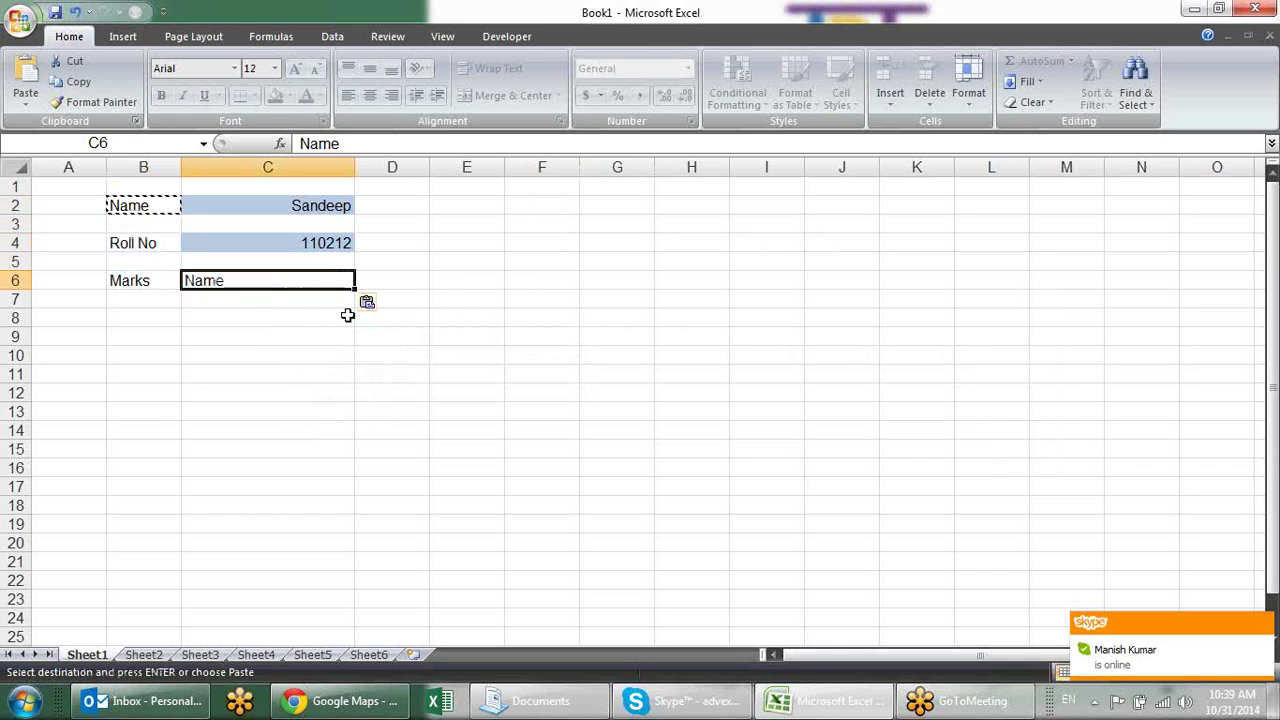
pyautogui.hotkey('ctrl', 'z')
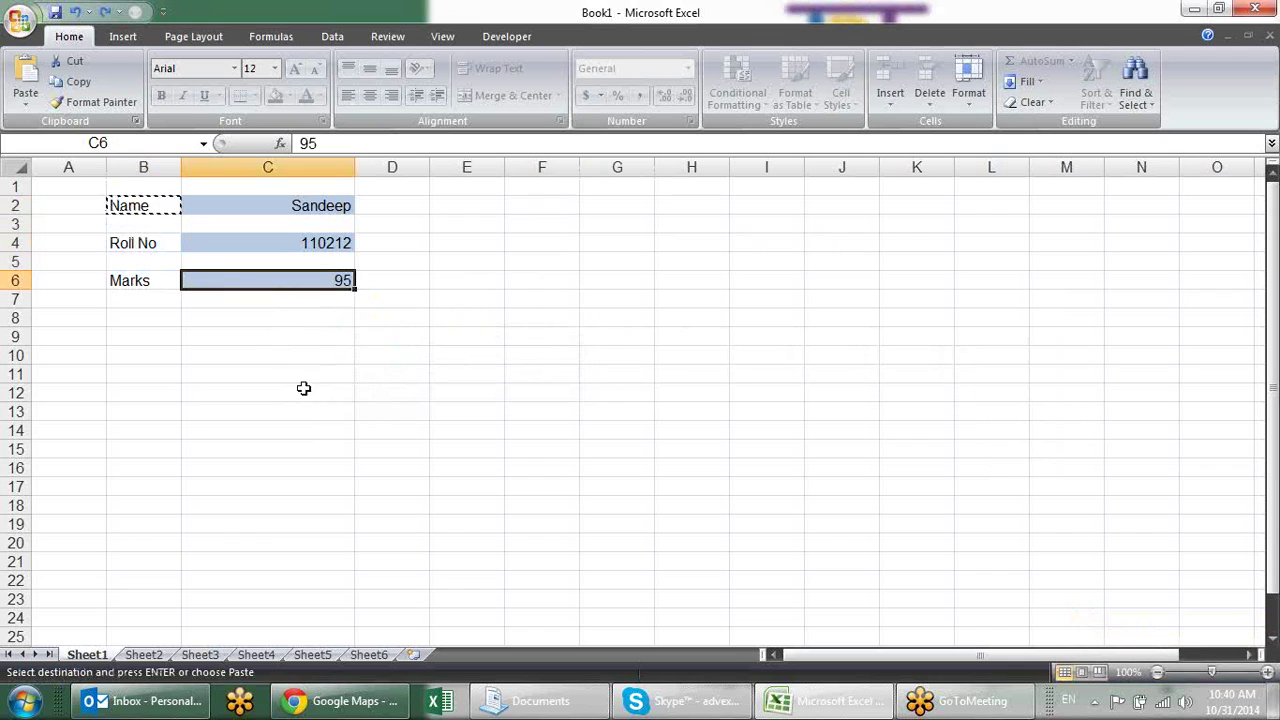
pyautogui.click(304, 390)
pyautogui.press('Escape')
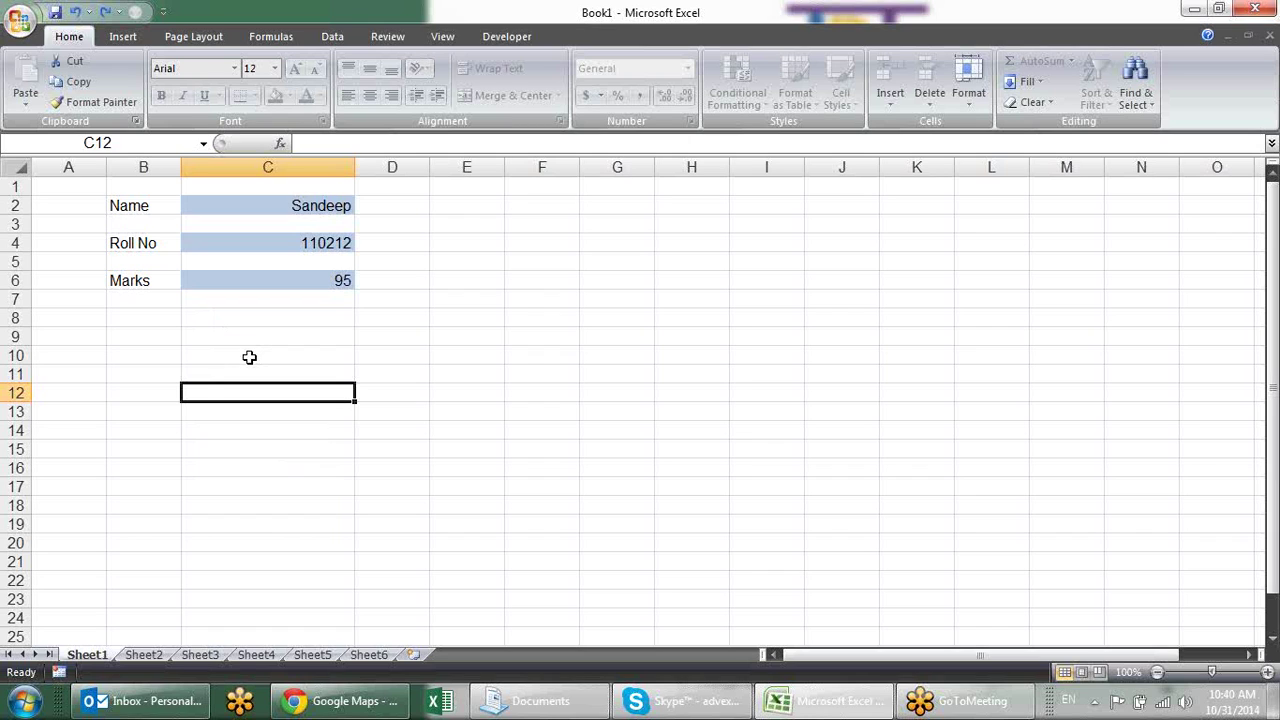
# - Step through the unlocked cells from C2, then select the labels B2, B4 and B6
pyautogui.click(236, 208)
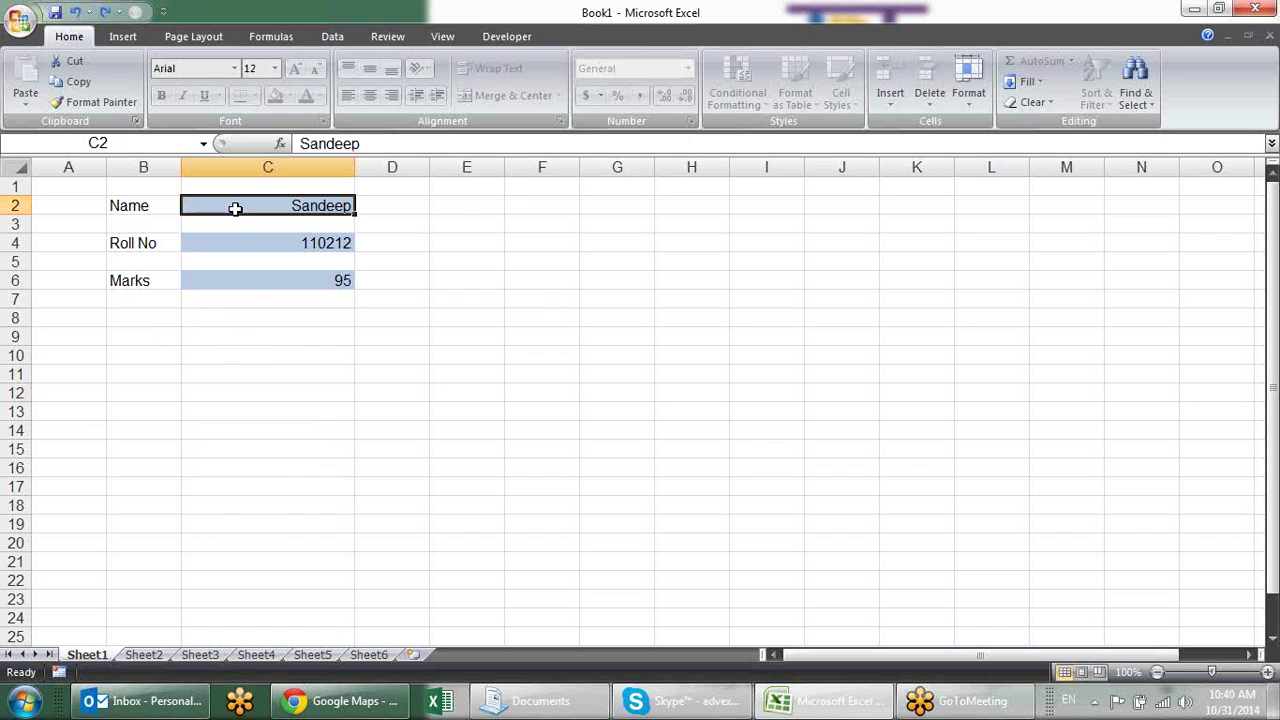
pyautogui.press('Return')
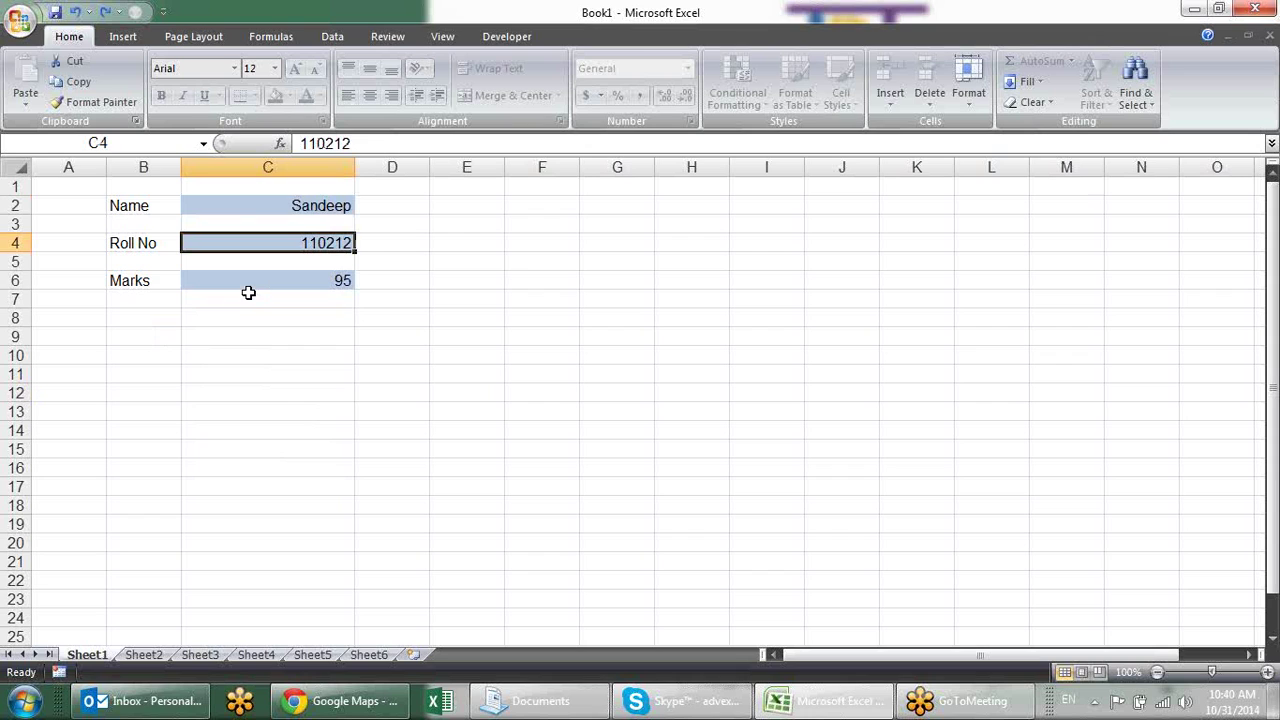
pyautogui.press('Return')
pyautogui.click(170, 204)
pyautogui.click(157, 242)
pyautogui.click(166, 284)
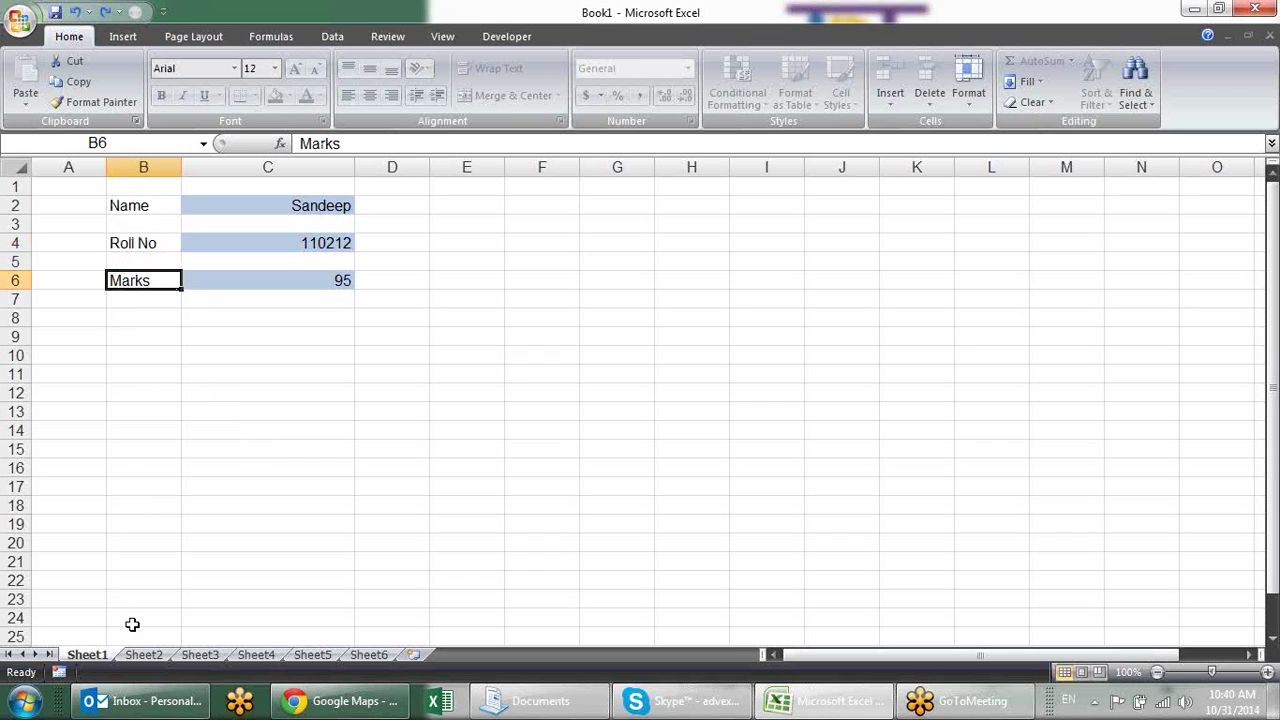
# - Unprotect Sheet1, then protect it again allowing only selection of locked and unlocked cells
pyautogui.rightClick(99, 660)
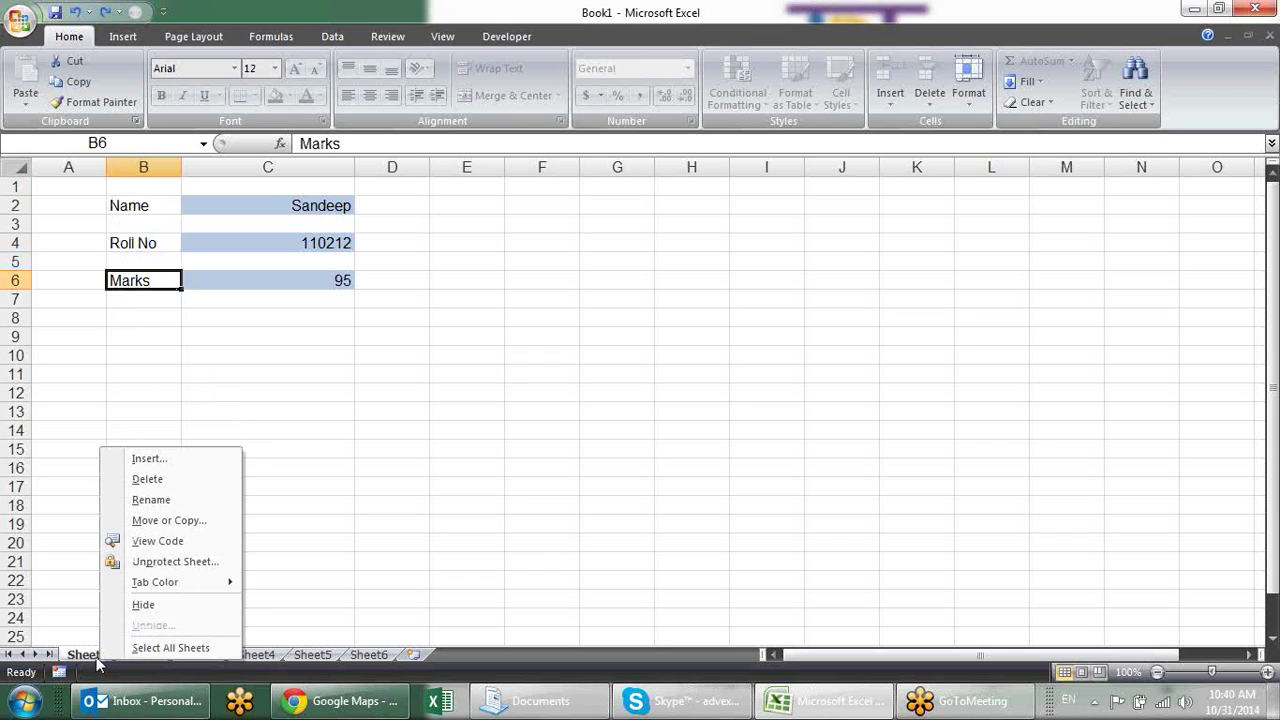
pyautogui.click(135, 565)
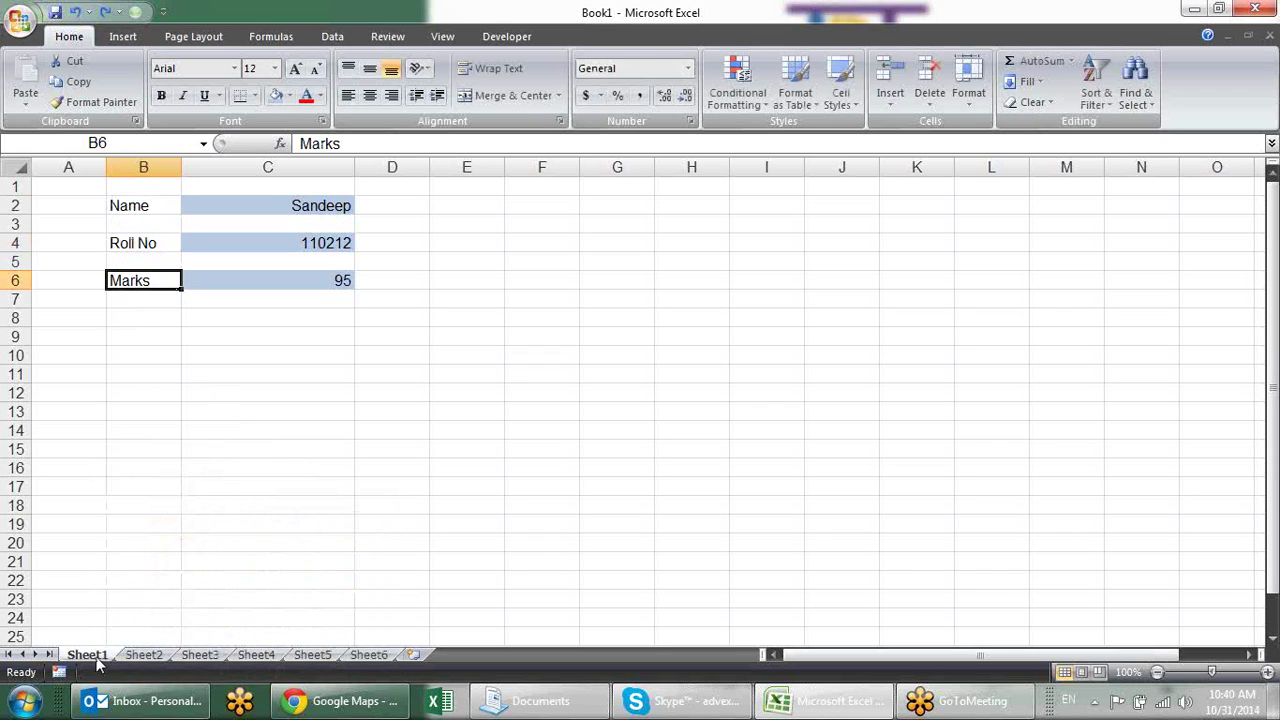
pyautogui.rightClick(97, 657)
pyautogui.click(142, 560)
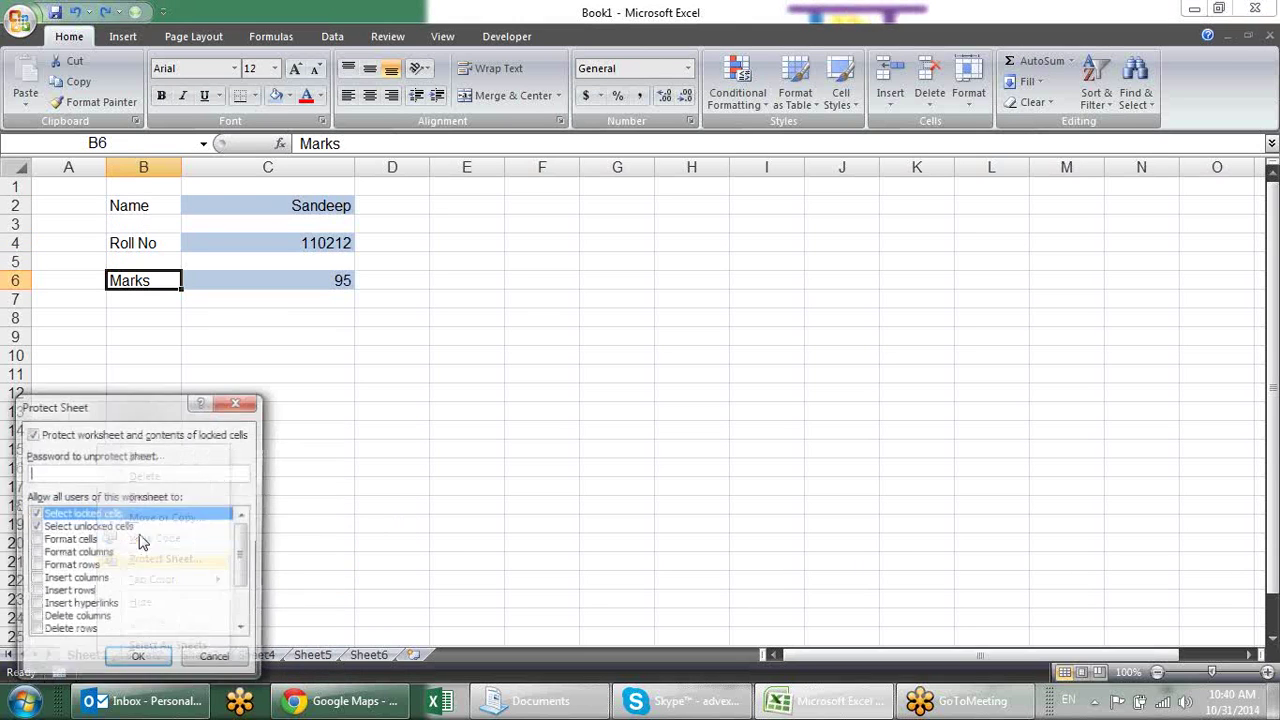
pyautogui.moveTo(137, 414); pyautogui.dragTo(569, 237)
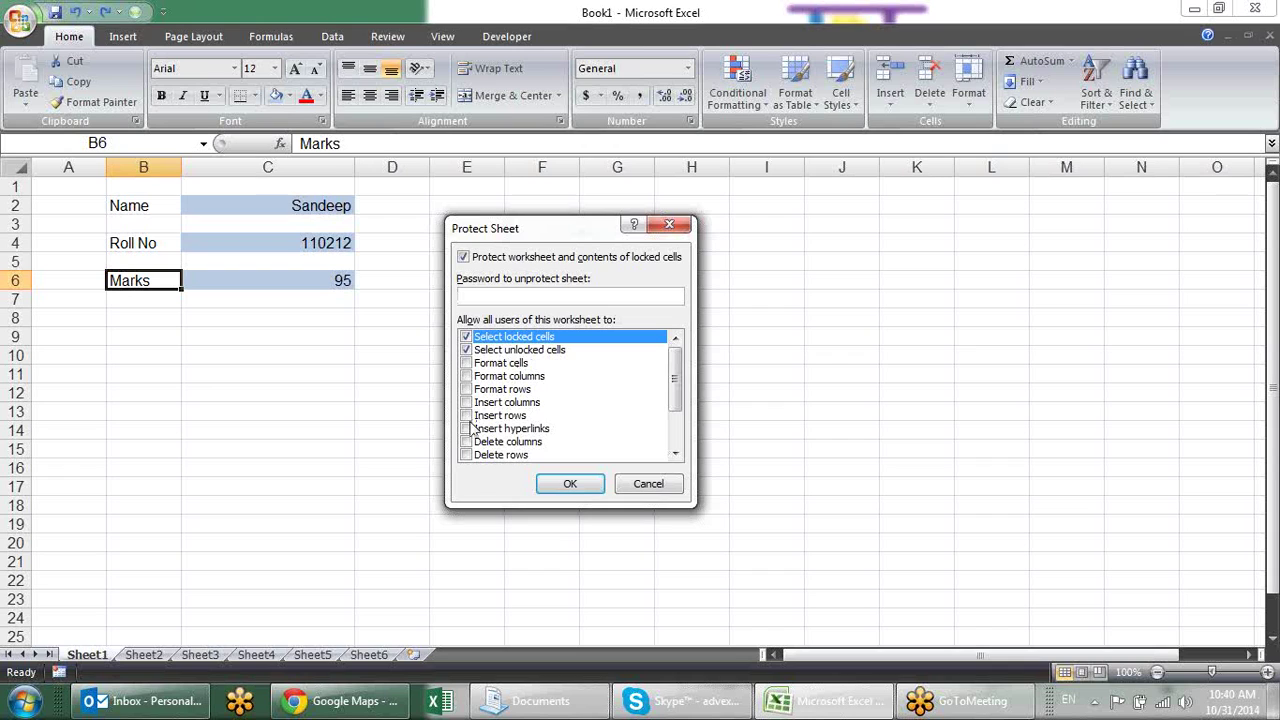
pyautogui.moveTo(680, 372)
pyautogui.mouseDown()
pyautogui.moveTo(677, 404)
pyautogui.moveTo(677, 345)
pyautogui.mouseUp()
pyautogui.click(550, 338)
pyautogui.click(561, 488)
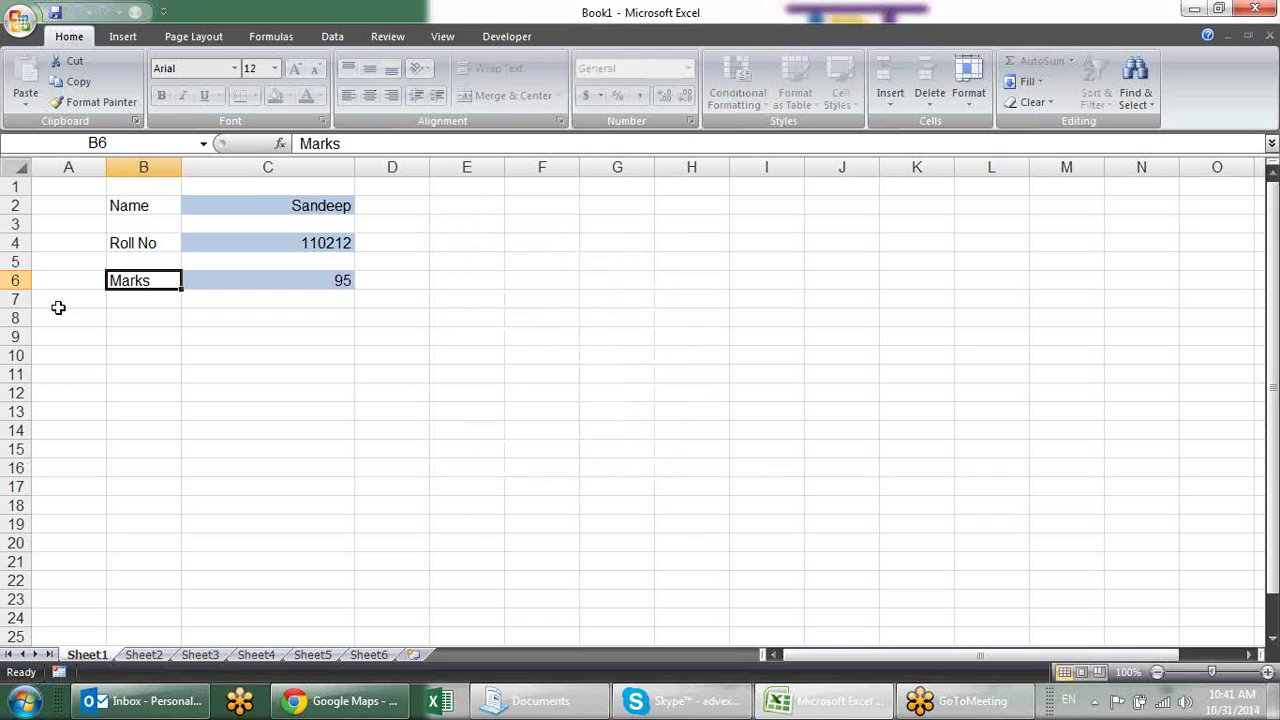
pyautogui.rightClick(18, 320)
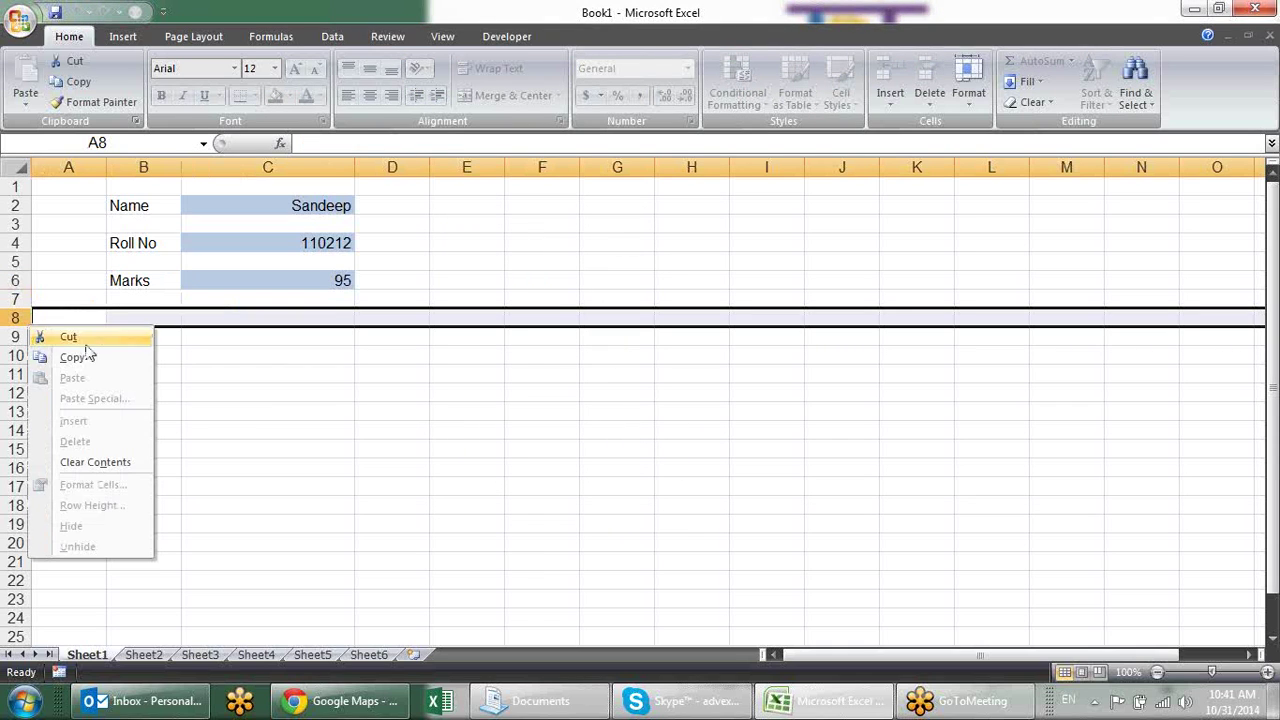
pyautogui.click(95, 462)
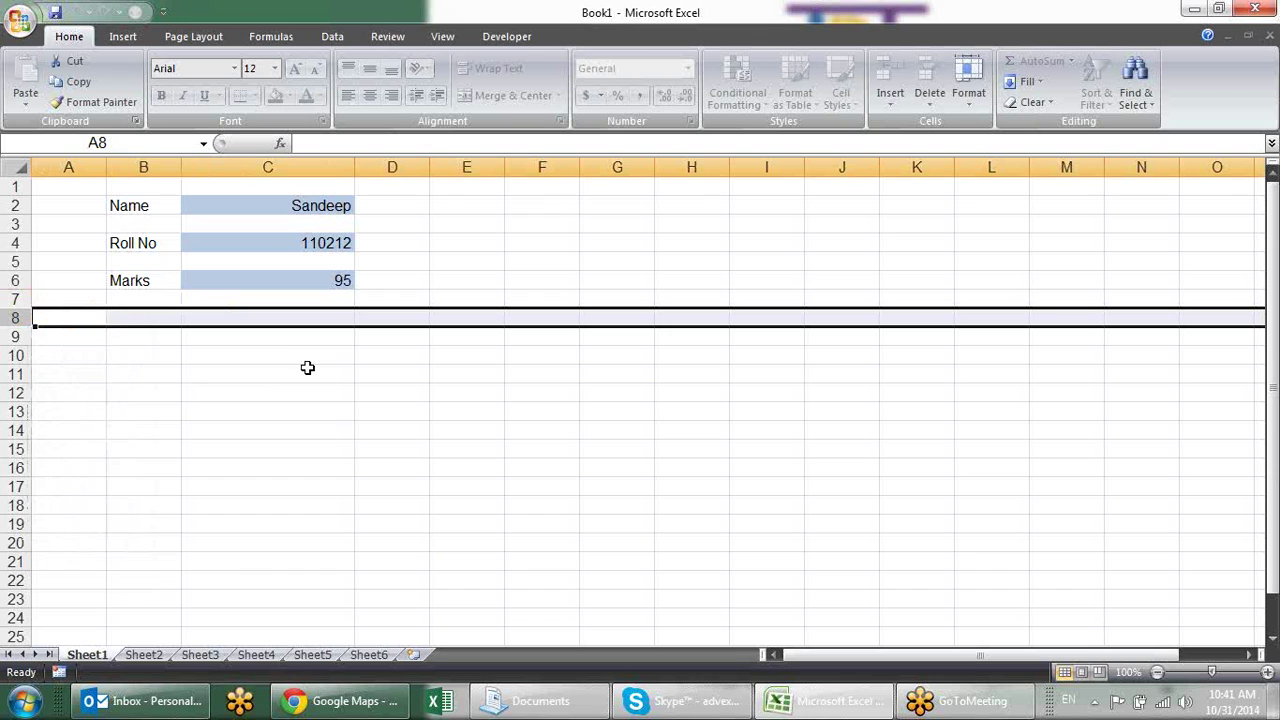
pyautogui.click(275, 428)
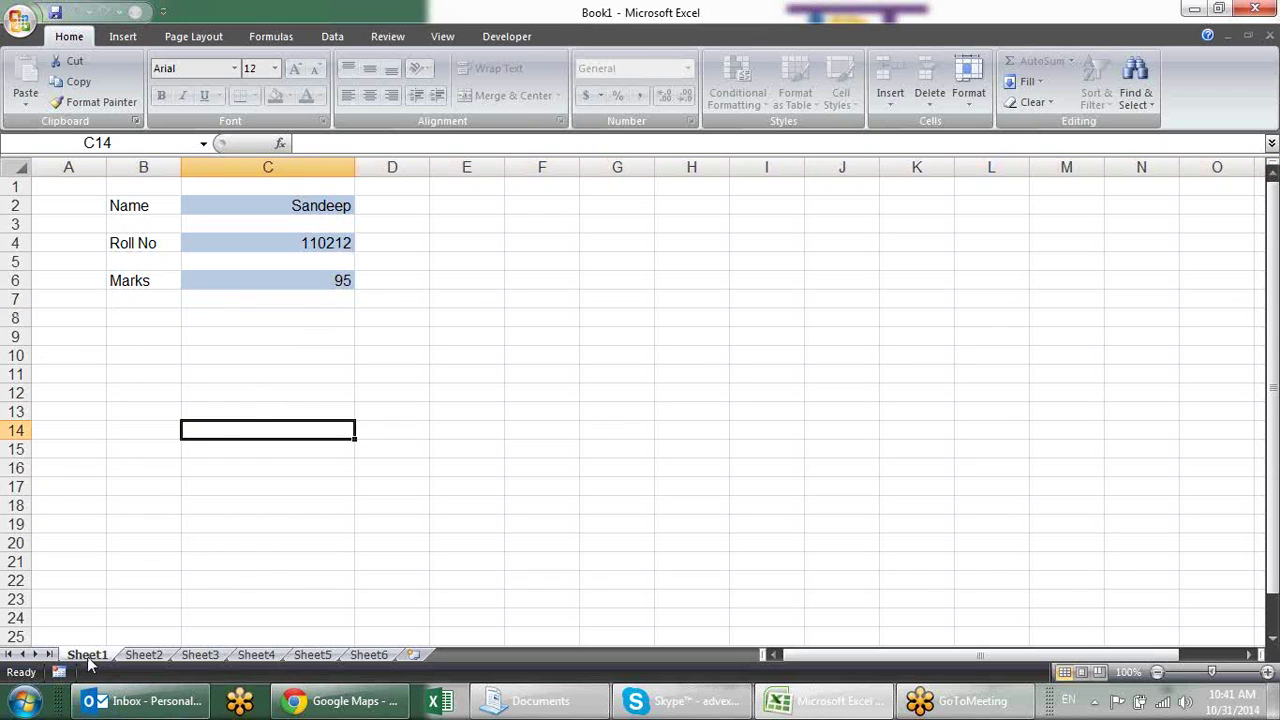
# - Unprotect Sheet1 and select the label cells B2 to B6
pyautogui.rightClick(88, 664)
pyautogui.click(171, 557)
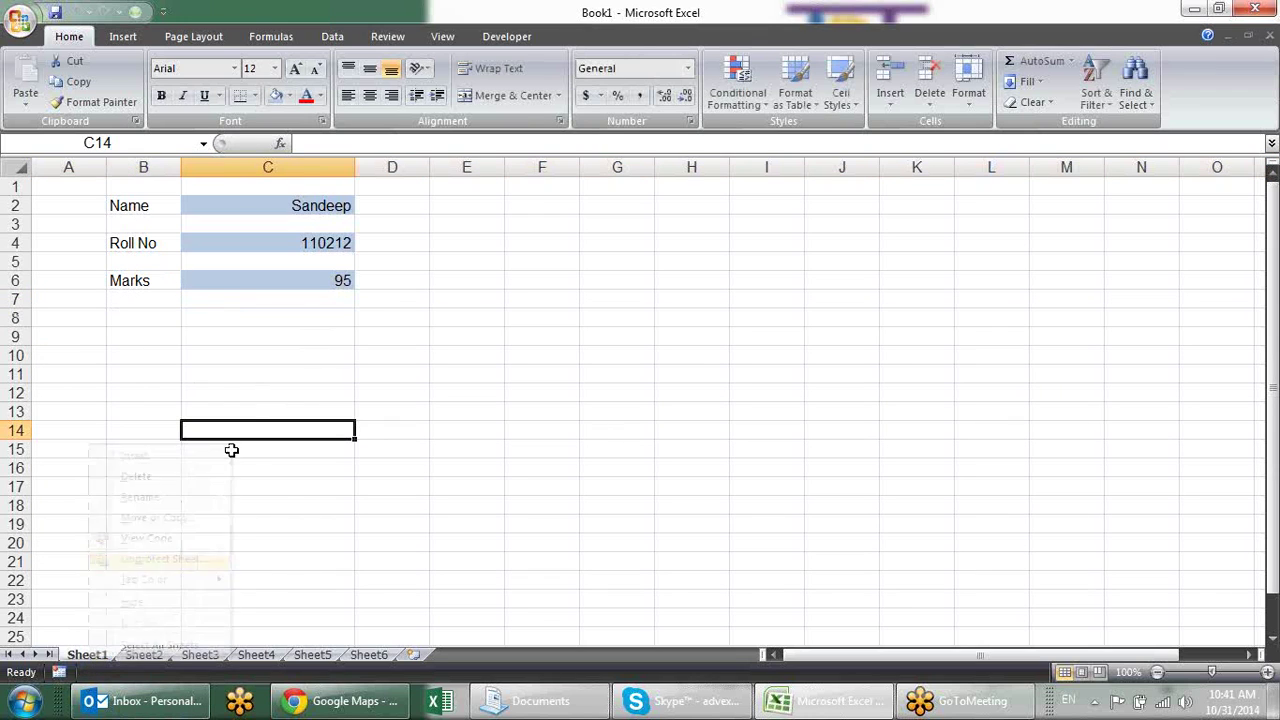
pyautogui.click(441, 297)
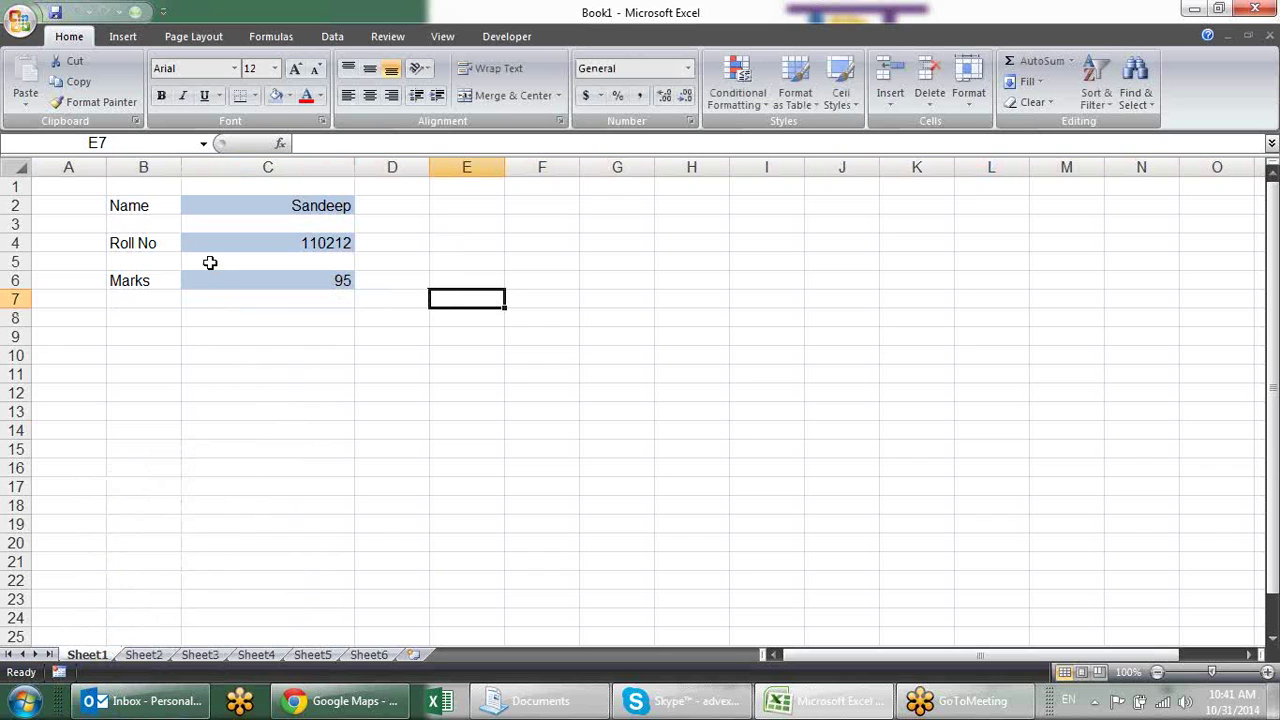
pyautogui.moveTo(140, 207); pyautogui.dragTo(146, 281)
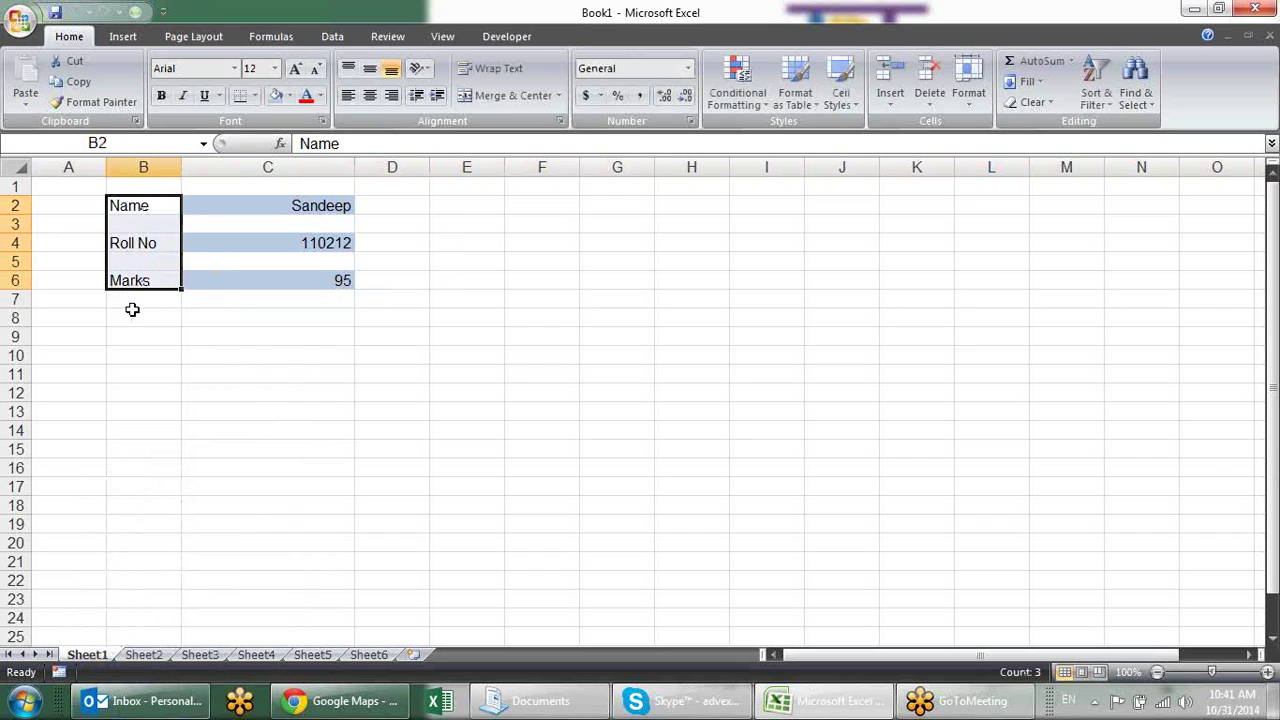
# - Protect Sheet1 again with 'Select locked cells' unticked, so only unlocked cells are selectable
pyautogui.rightClick(97, 652)
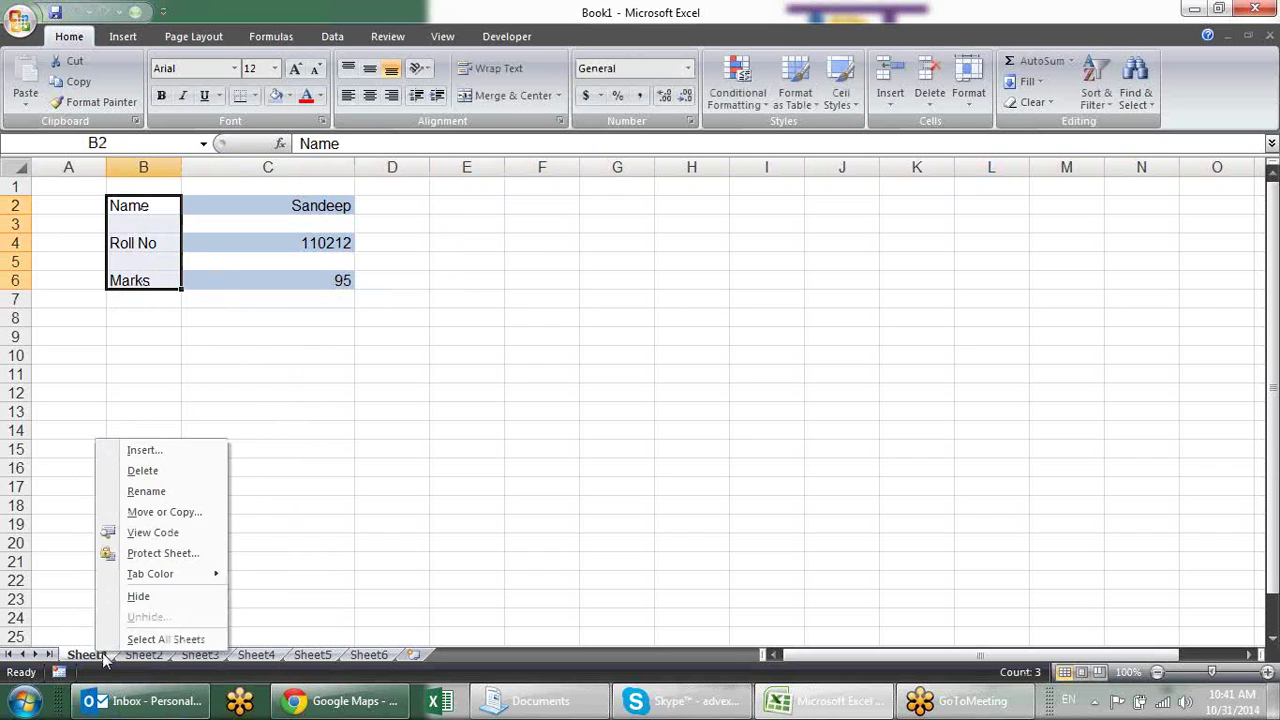
pyautogui.click(160, 555)
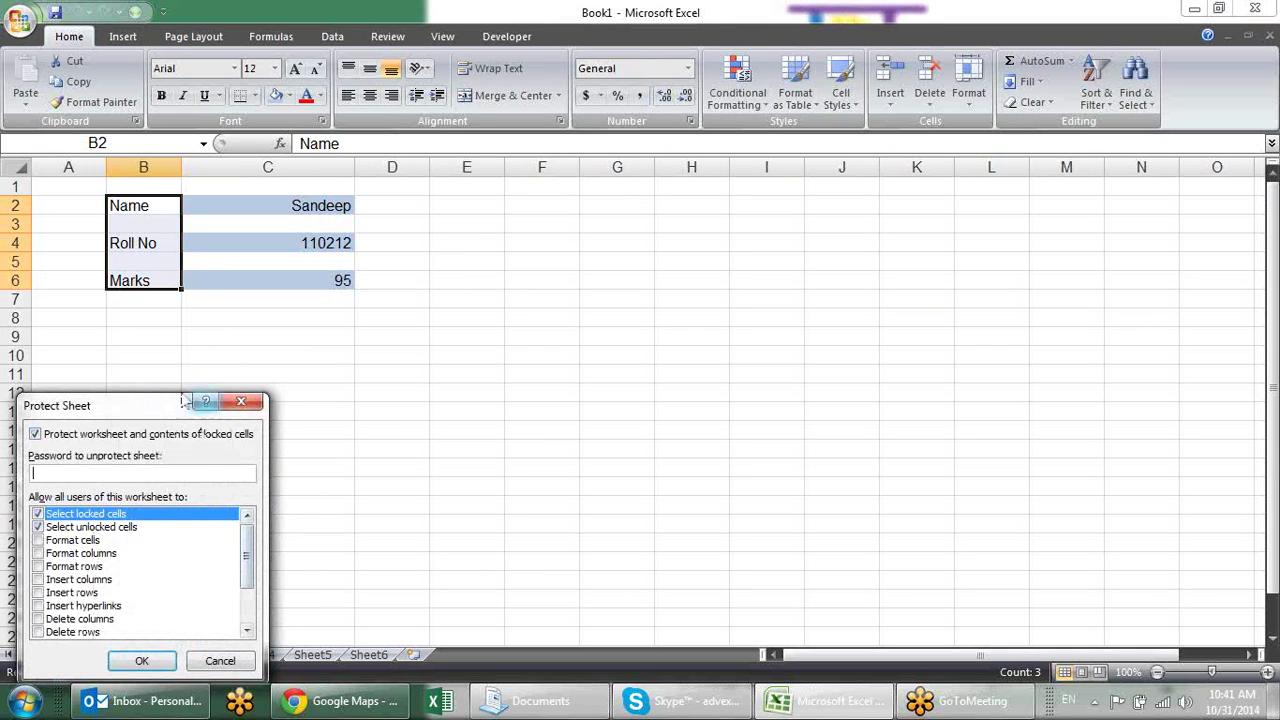
pyautogui.moveTo(169, 408); pyautogui.dragTo(451, 285)
pyautogui.moveTo(531, 430)
pyautogui.mouseDown()
pyautogui.moveTo(531, 485)
pyautogui.moveTo(531, 405)
pyautogui.mouseUp()
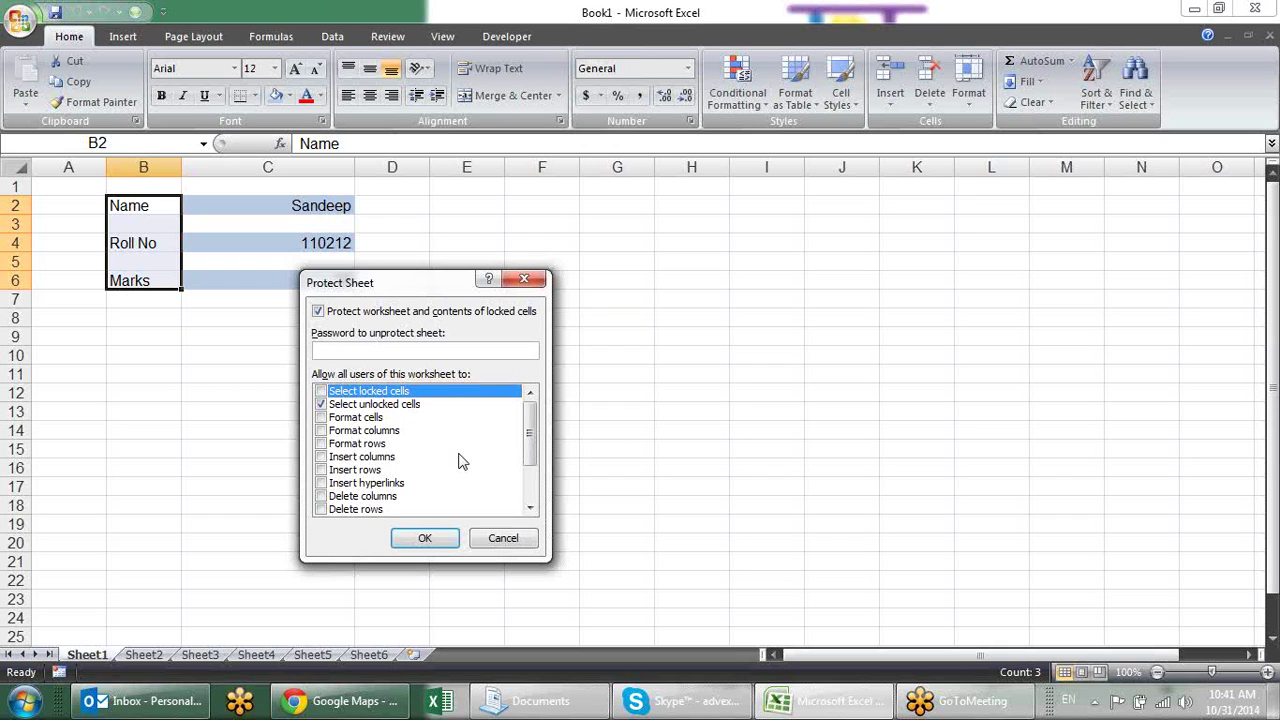
pyautogui.click(430, 538)
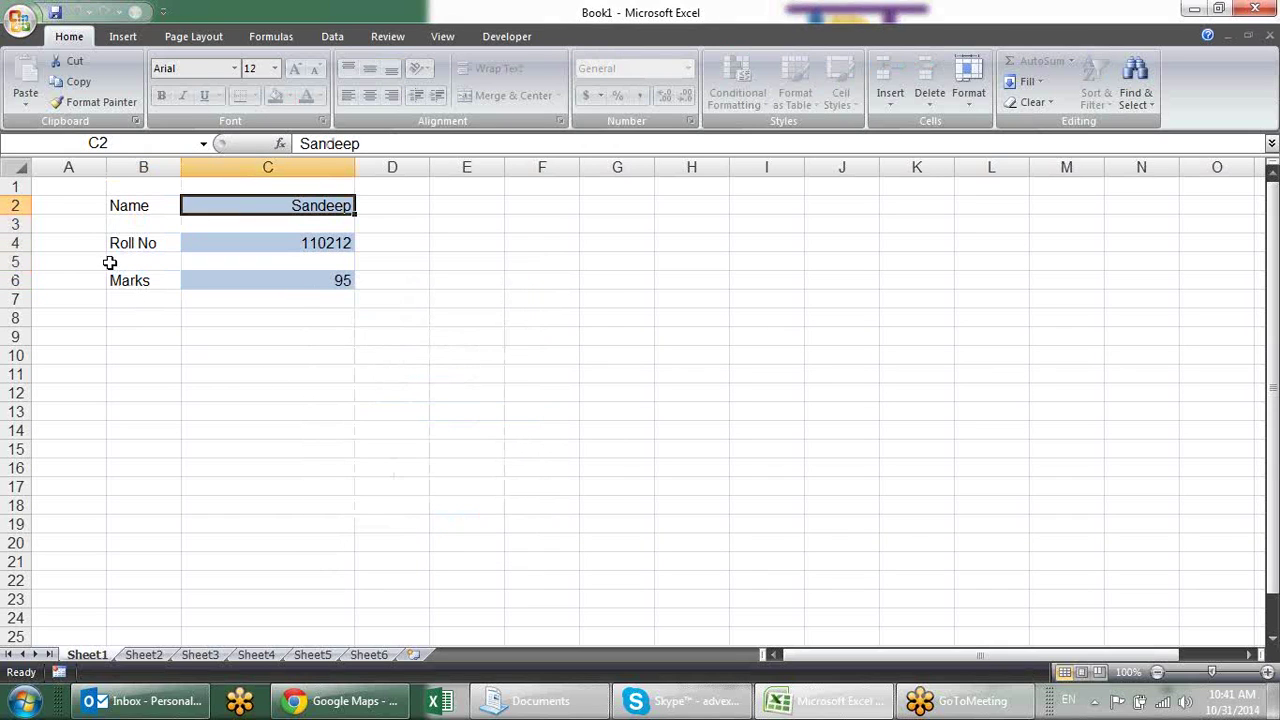
# - Check that cell options are unavailable, then enter a new student name in unlocked cell C2
pyautogui.rightClick(446, 272)
pyautogui.click(141, 380)
pyautogui.write('pradeep')
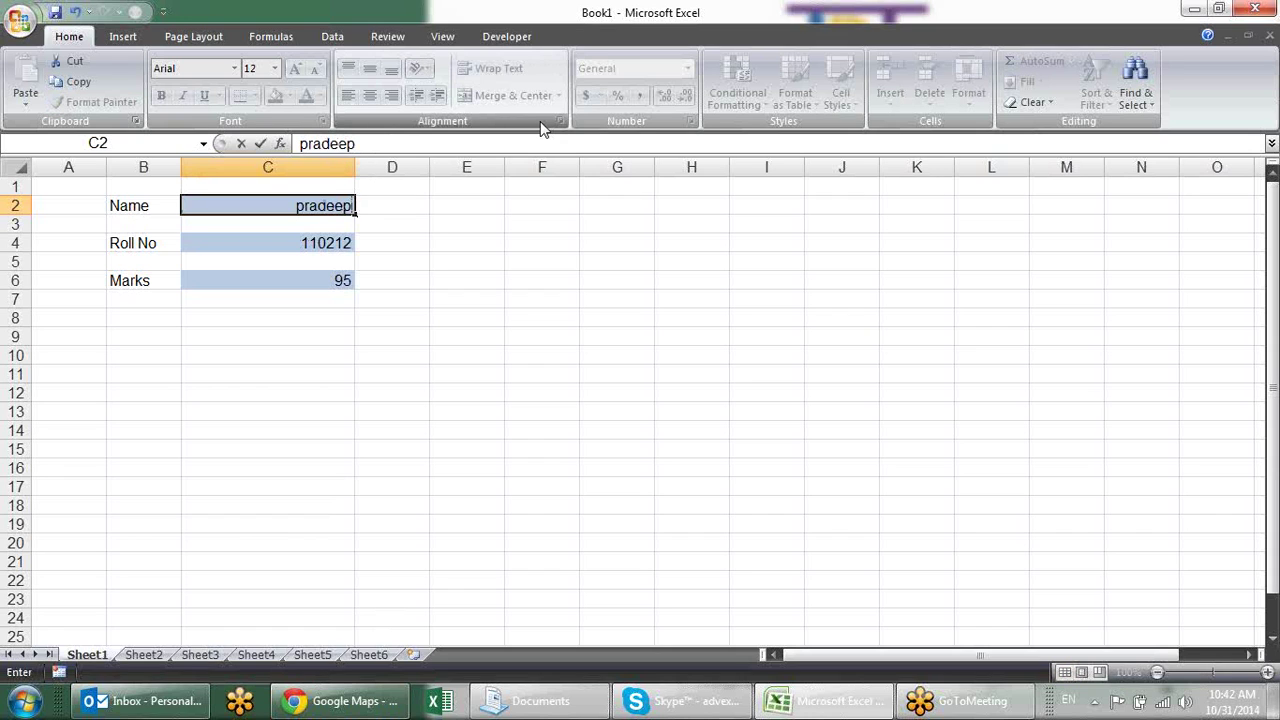
pyautogui.press('Return')
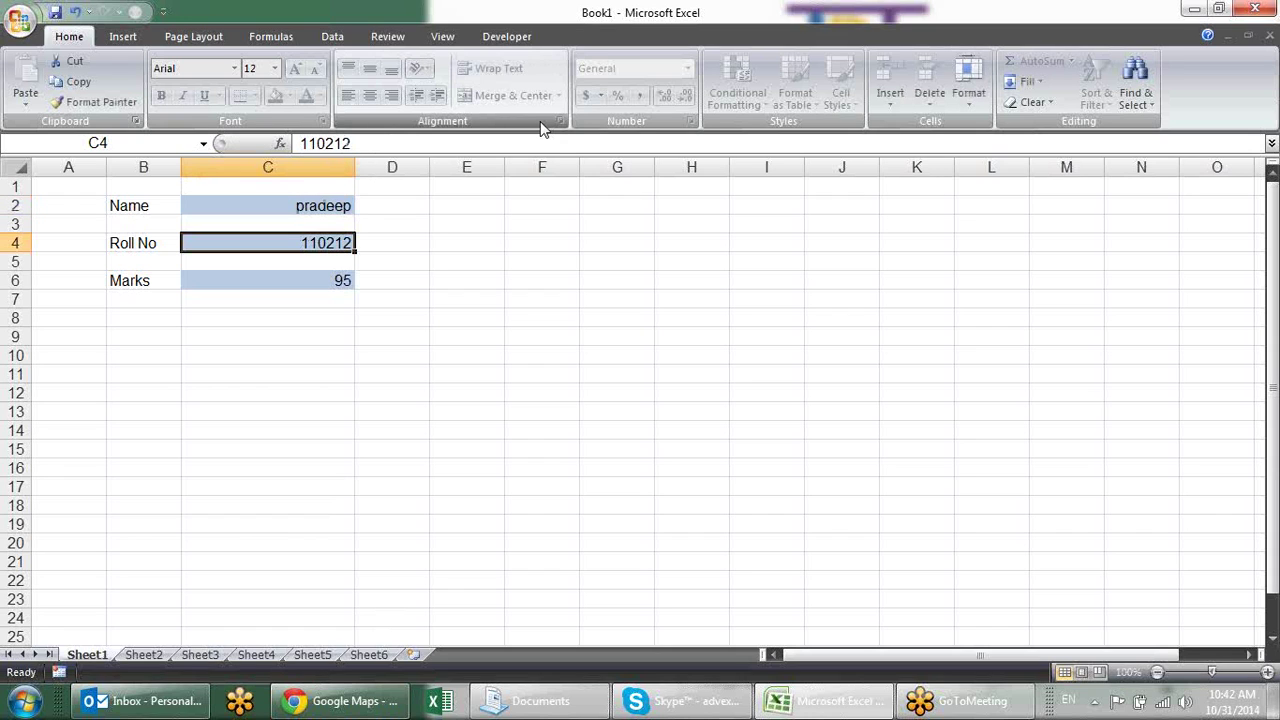
# - Cycle through the unlocked value cells back to C2 and bring up Sheet1's tab options
pyautogui.press('Return')
pyautogui.press('Return')
pyautogui.press('Return')
pyautogui.press('Return')
pyautogui.press('Return')
pyautogui.press('Return')
pyautogui.press('Return')
pyautogui.press('Return')
pyautogui.press('Return')
pyautogui.press('Return')
pyautogui.press('Return')
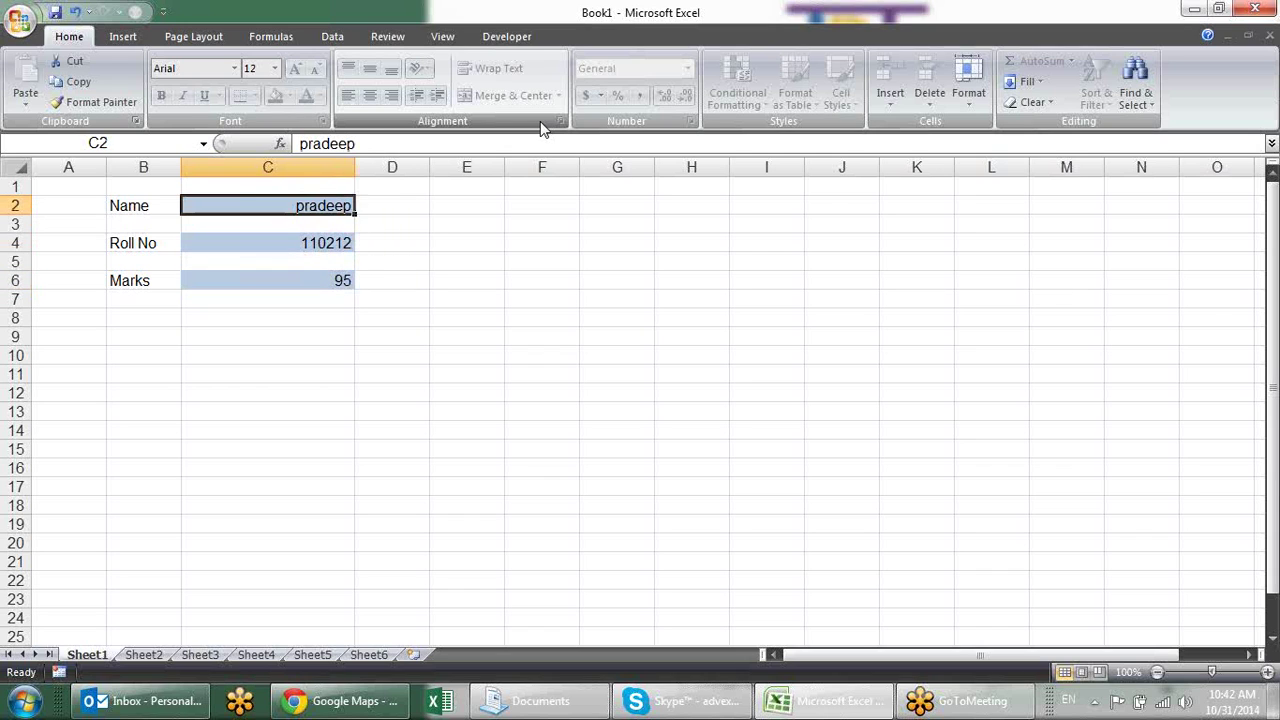
pyautogui.press('Return')
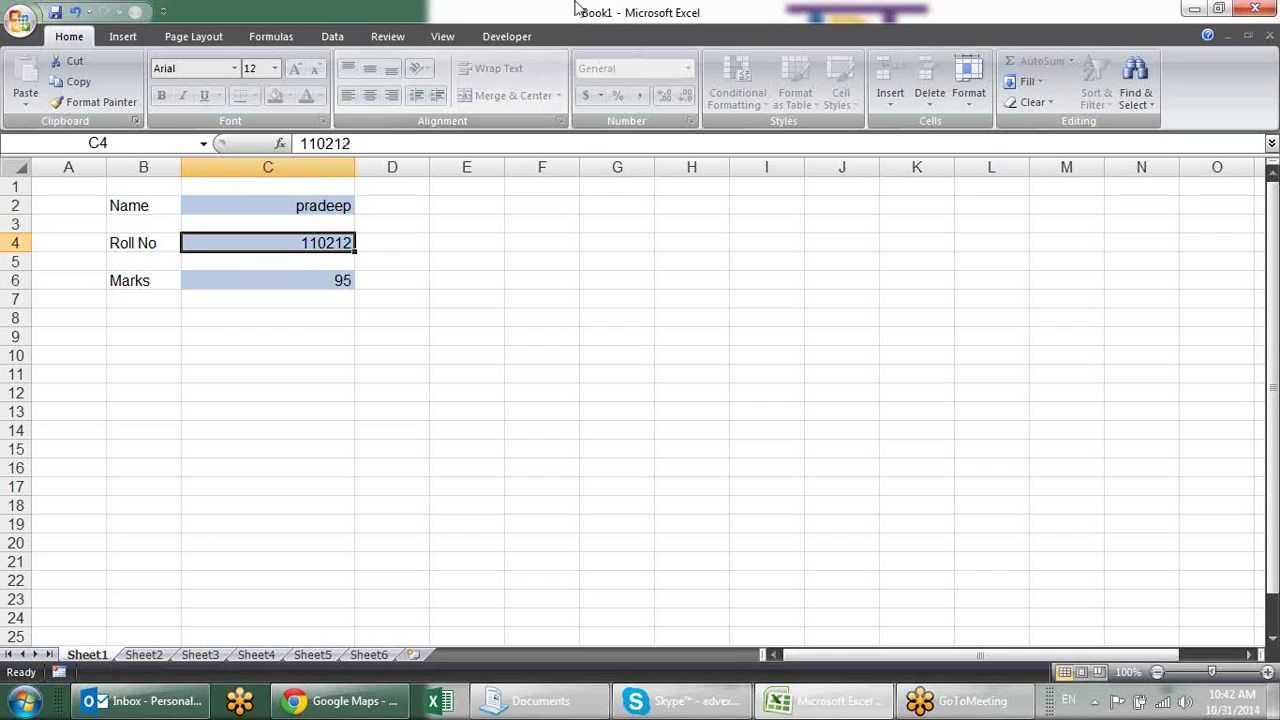
pyautogui.rightClick(88, 656)
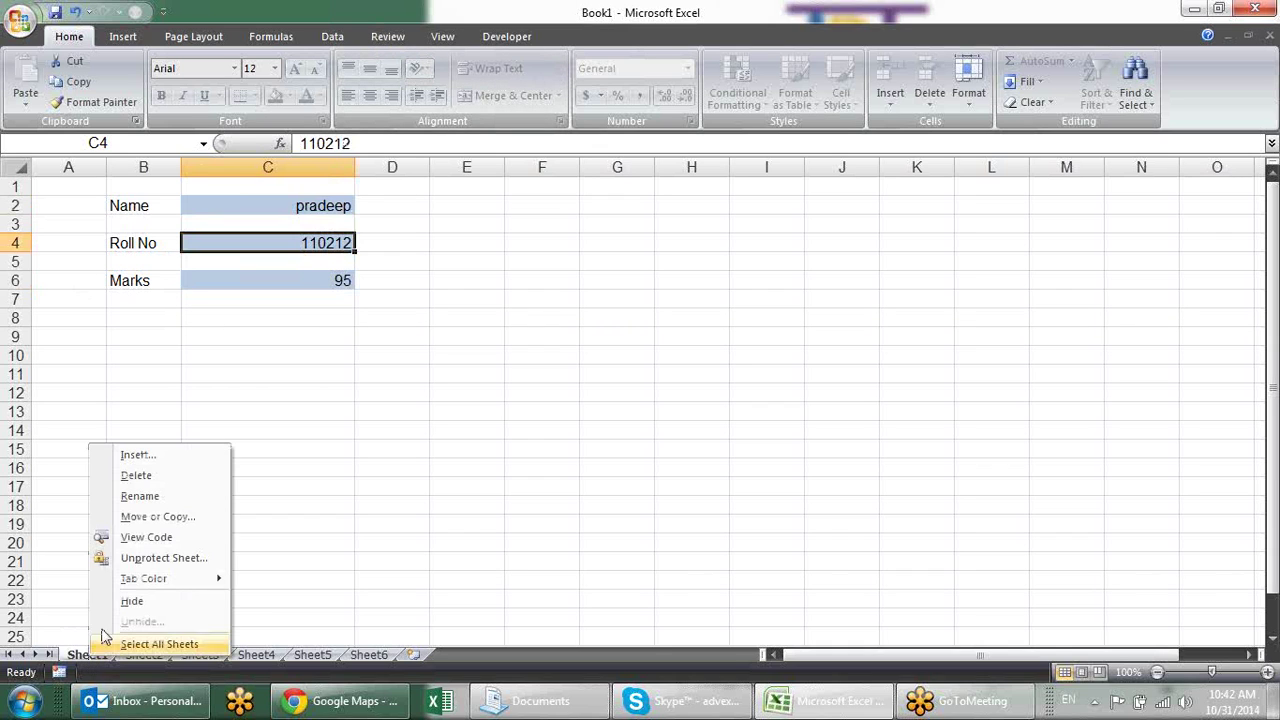
# - Remove Sheet1's protection and briefly select the B2:C6 block
pyautogui.click(169, 557)
pyautogui.click(405, 373)
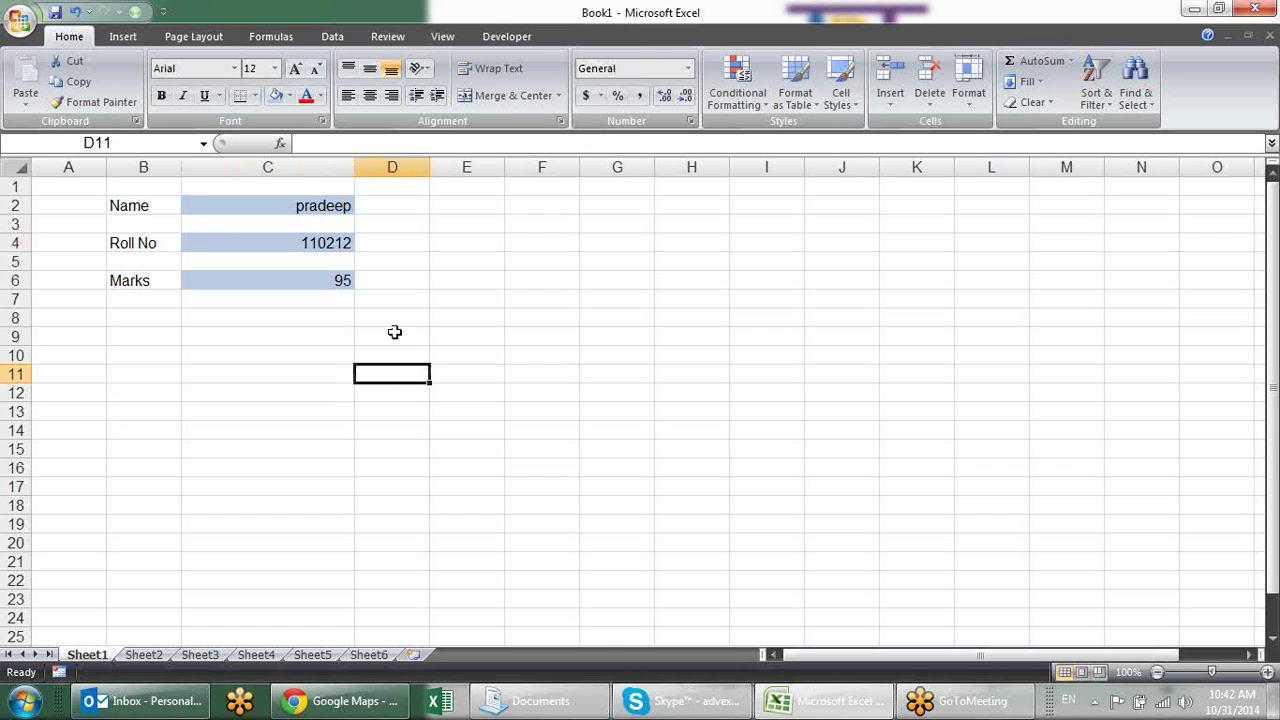
pyautogui.moveTo(132, 206)
pyautogui.mouseDown()
pyautogui.moveTo(273, 256)
pyautogui.moveTo(280, 278)
pyautogui.mouseUp()
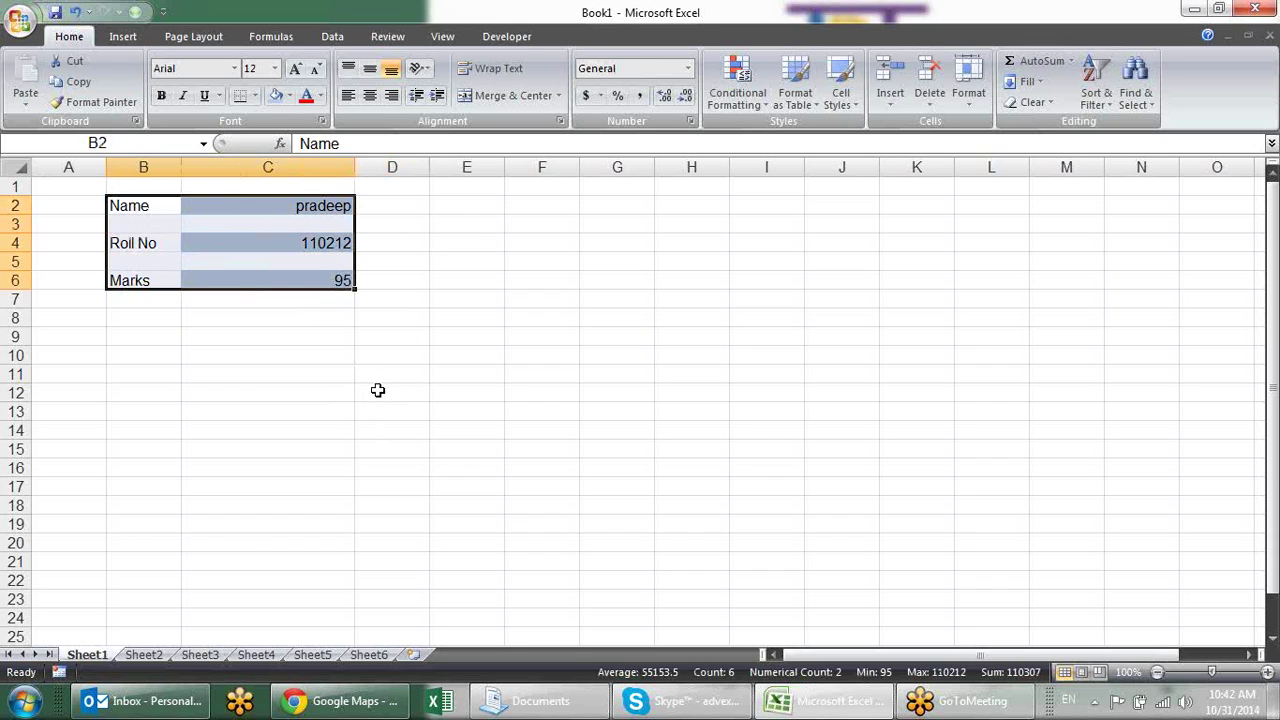
pyautogui.click(373, 358)
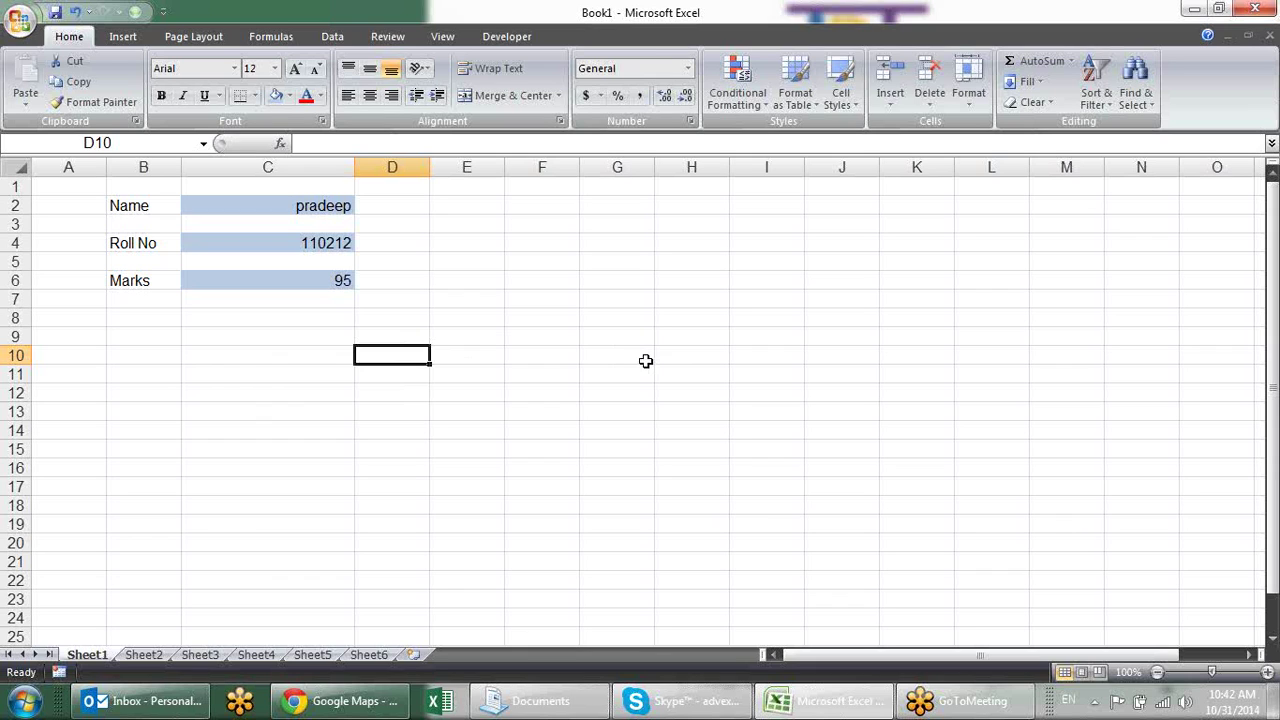
# - Left-align the values in C2:C6 and give them a small indent
pyautogui.click(317, 205)
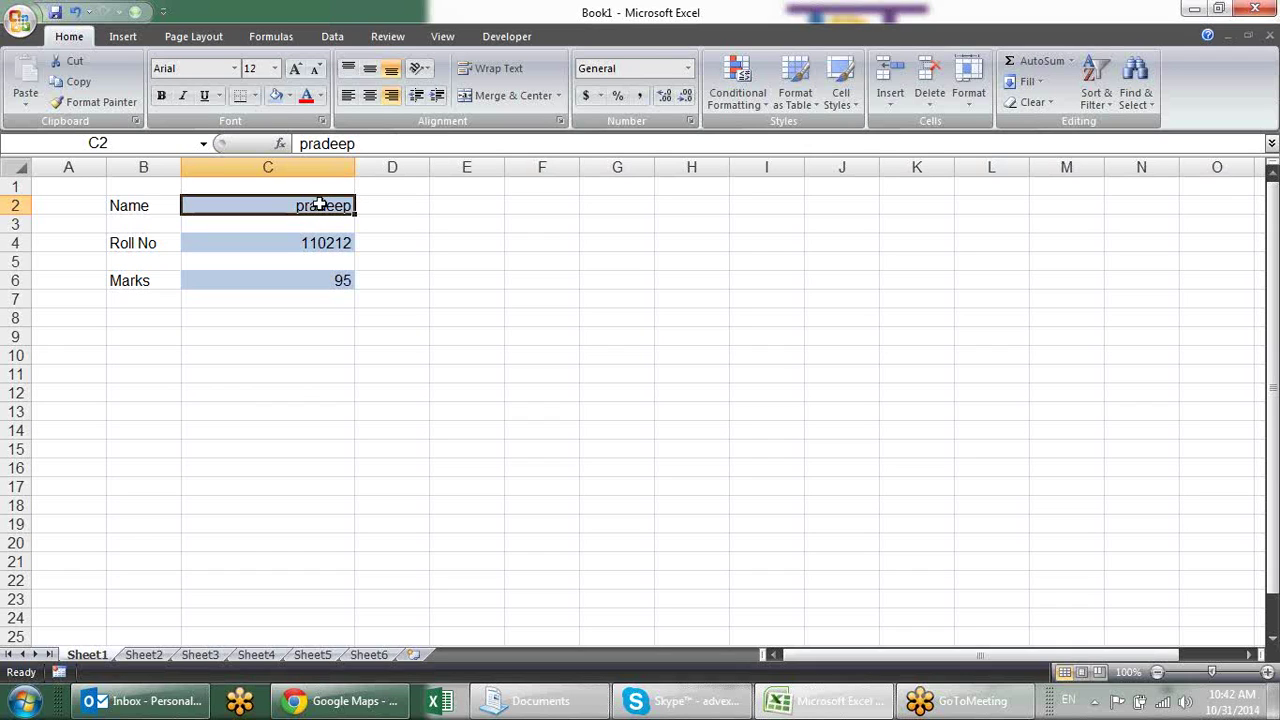
pyautogui.moveTo(266, 206); pyautogui.dragTo(269, 280)
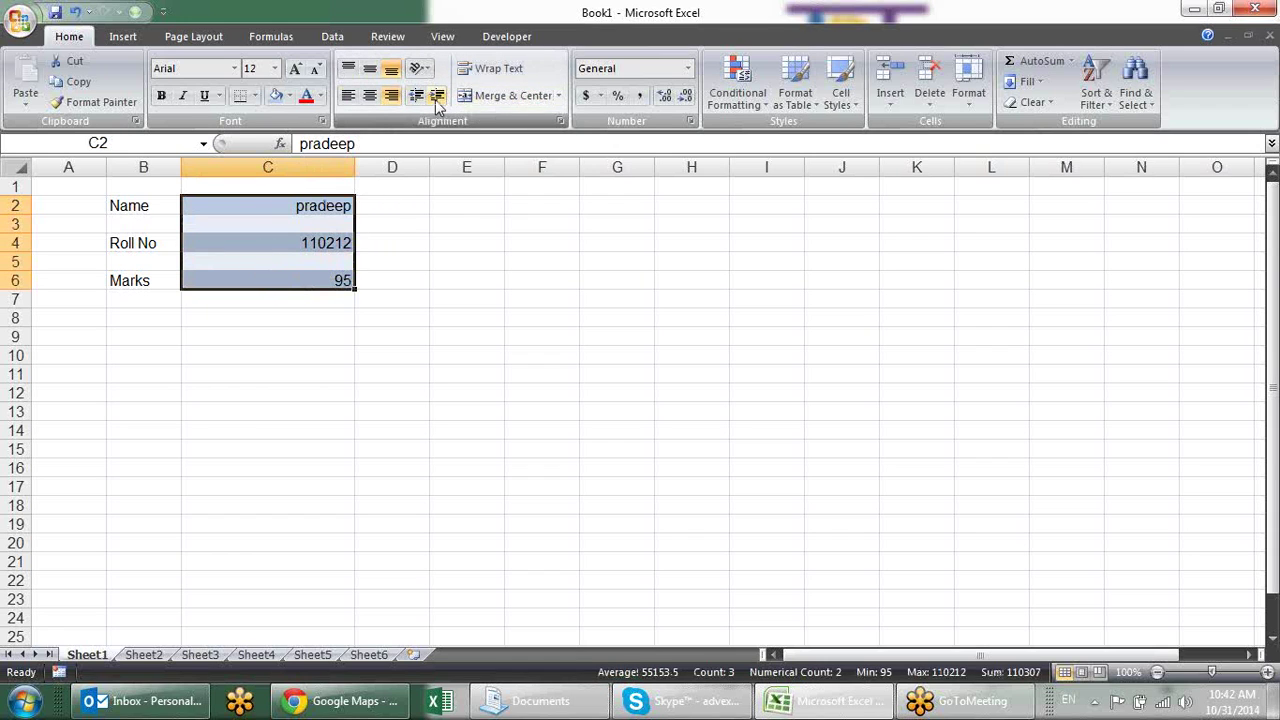
pyautogui.click(348, 96)
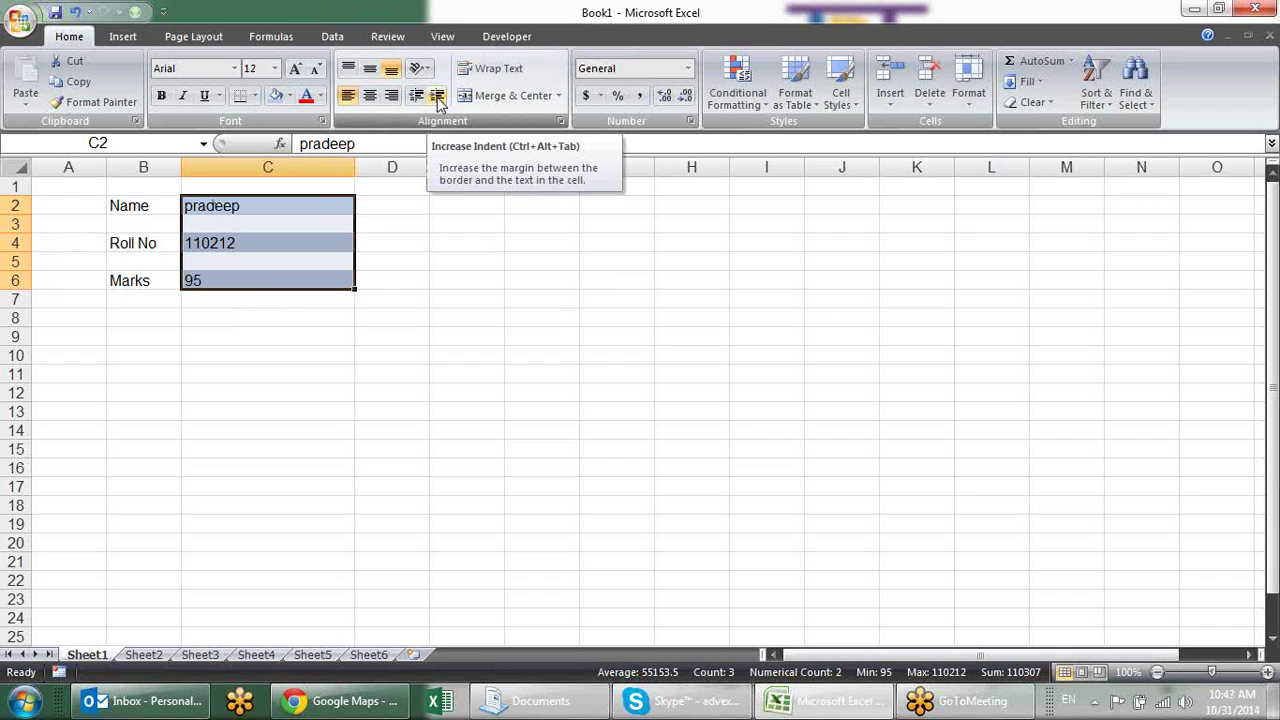
pyautogui.click(437, 97)
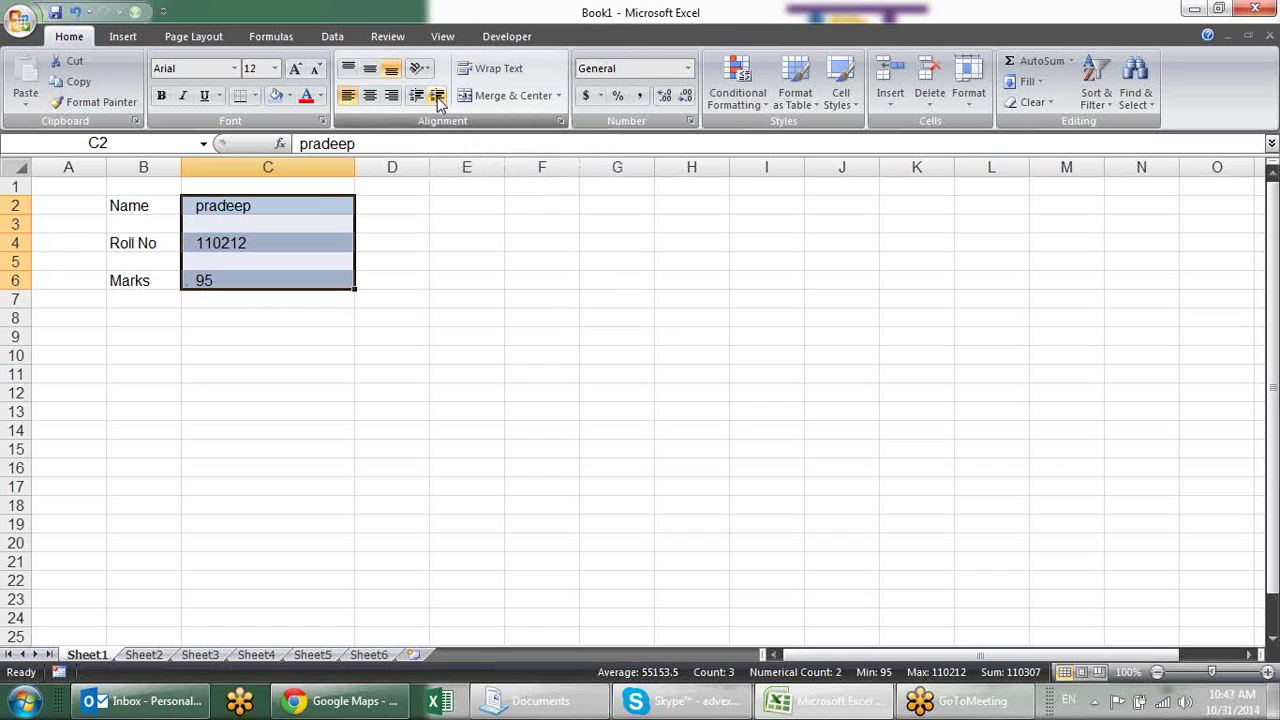
pyautogui.click(423, 340)
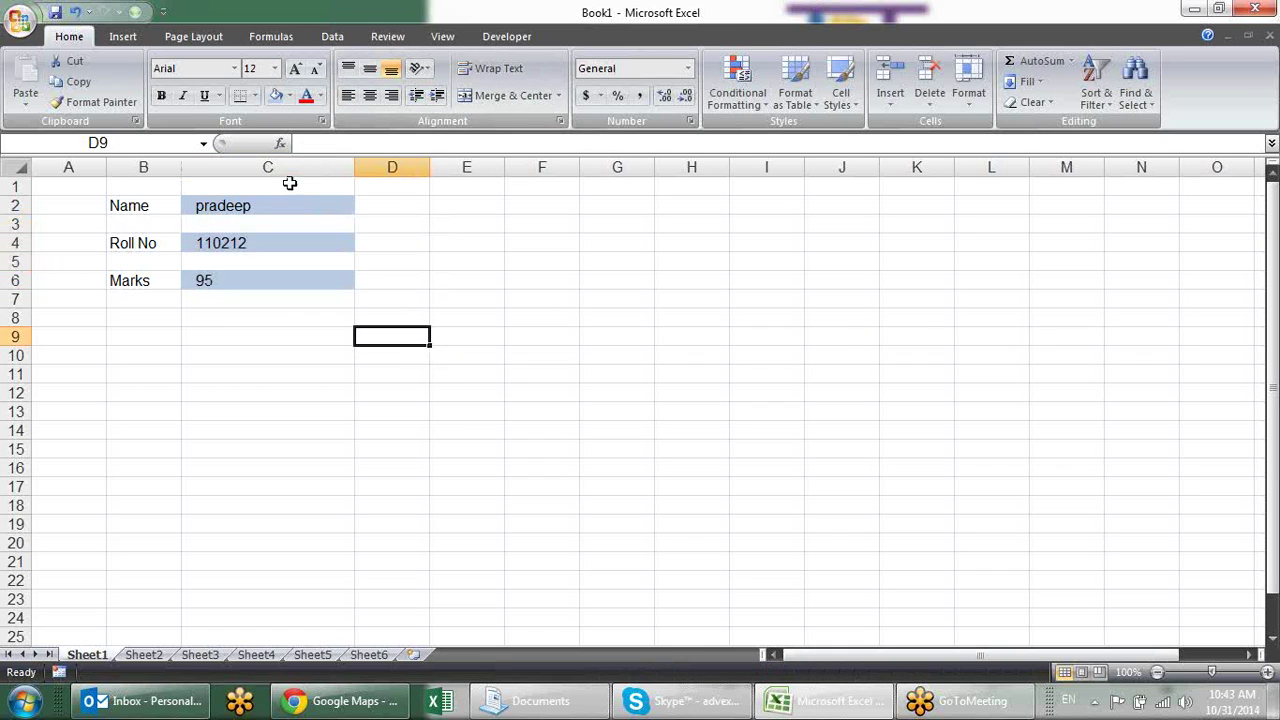
# - Insert a blank column C before the values and make it narrow
pyautogui.rightClick(265, 167)
pyautogui.click(296, 265)
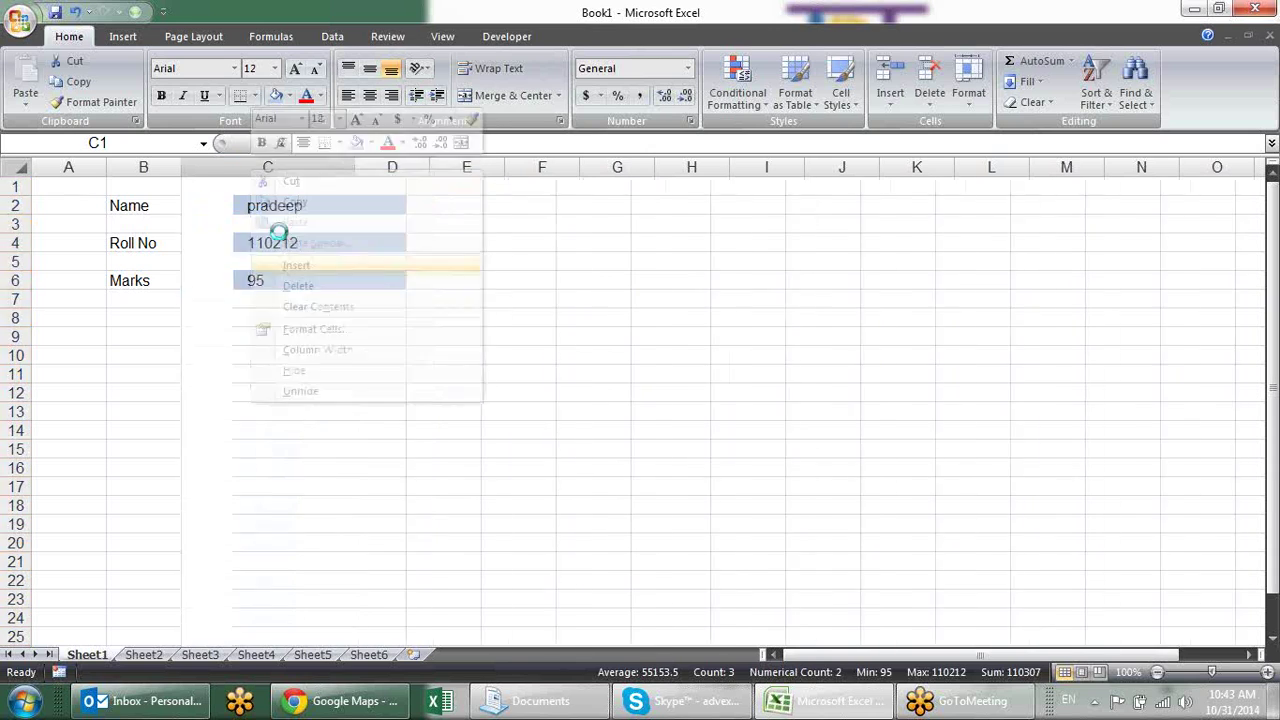
pyautogui.moveTo(256, 167); pyautogui.dragTo(195, 168)
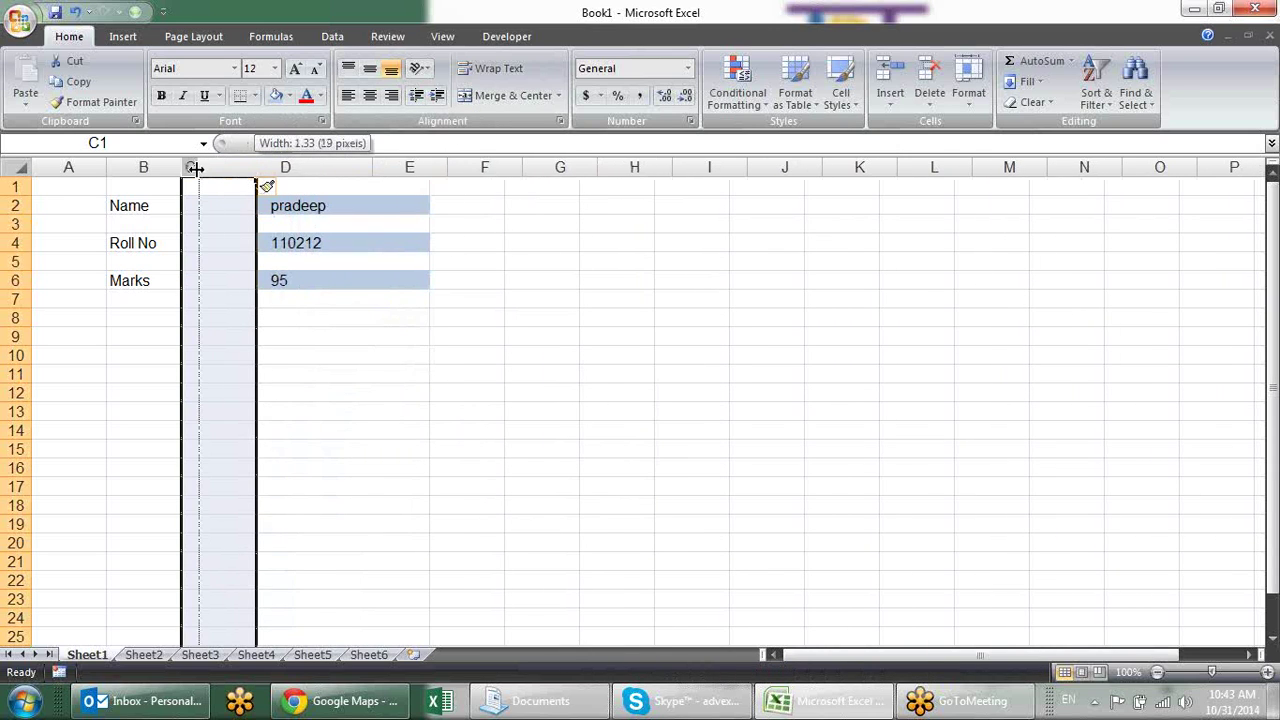
pyautogui.click(273, 334)
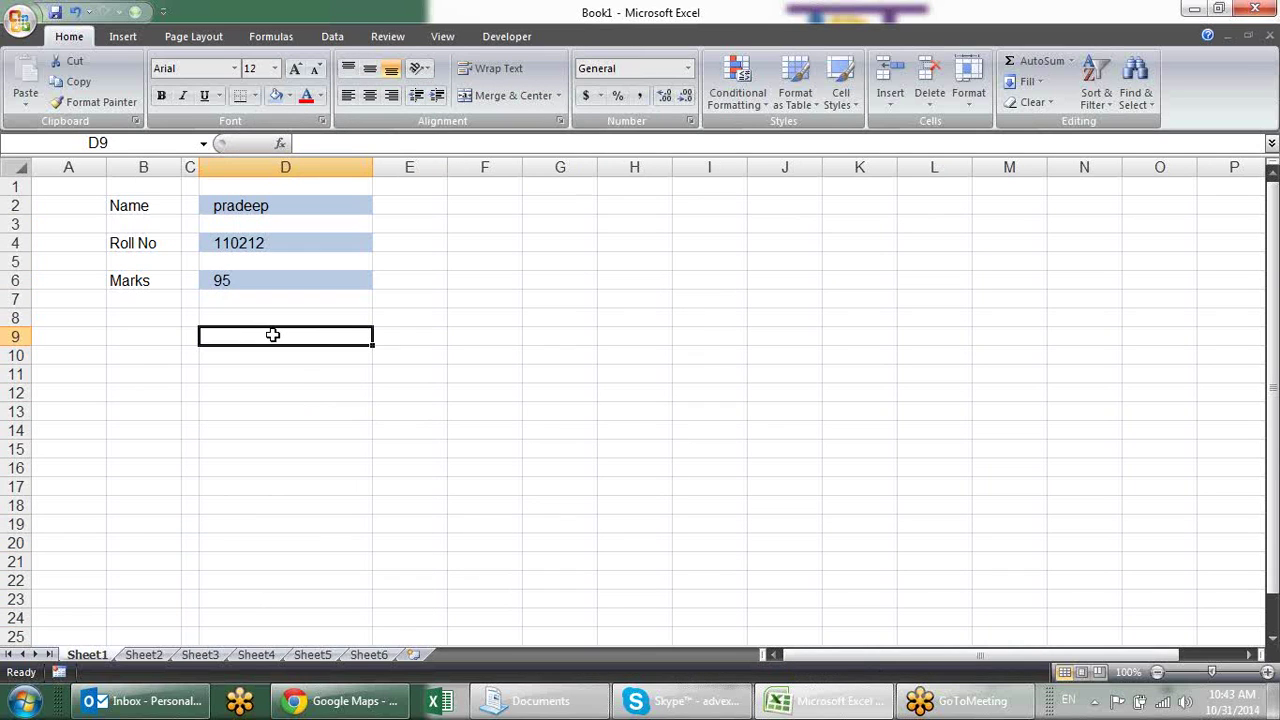
# - Turn gridlines off and back on, then widen column C slightly
pyautogui.click(442, 36)
pyautogui.click(290, 86)
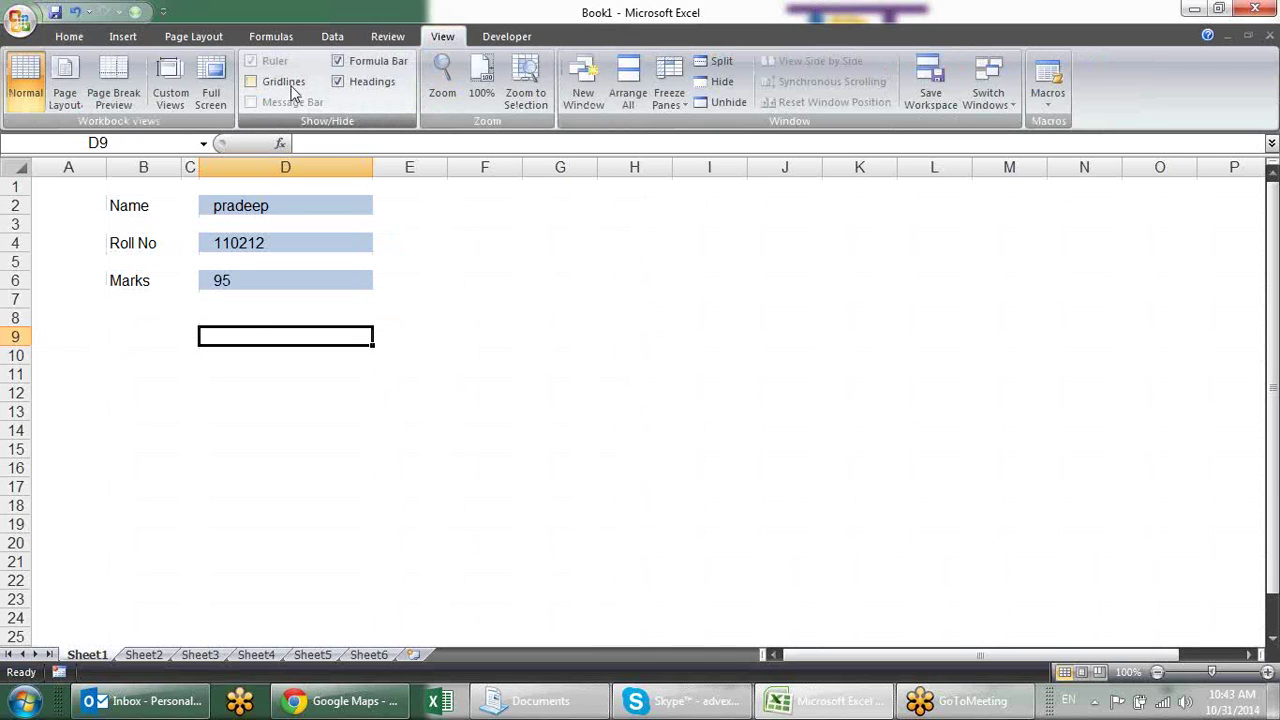
pyautogui.click(290, 84)
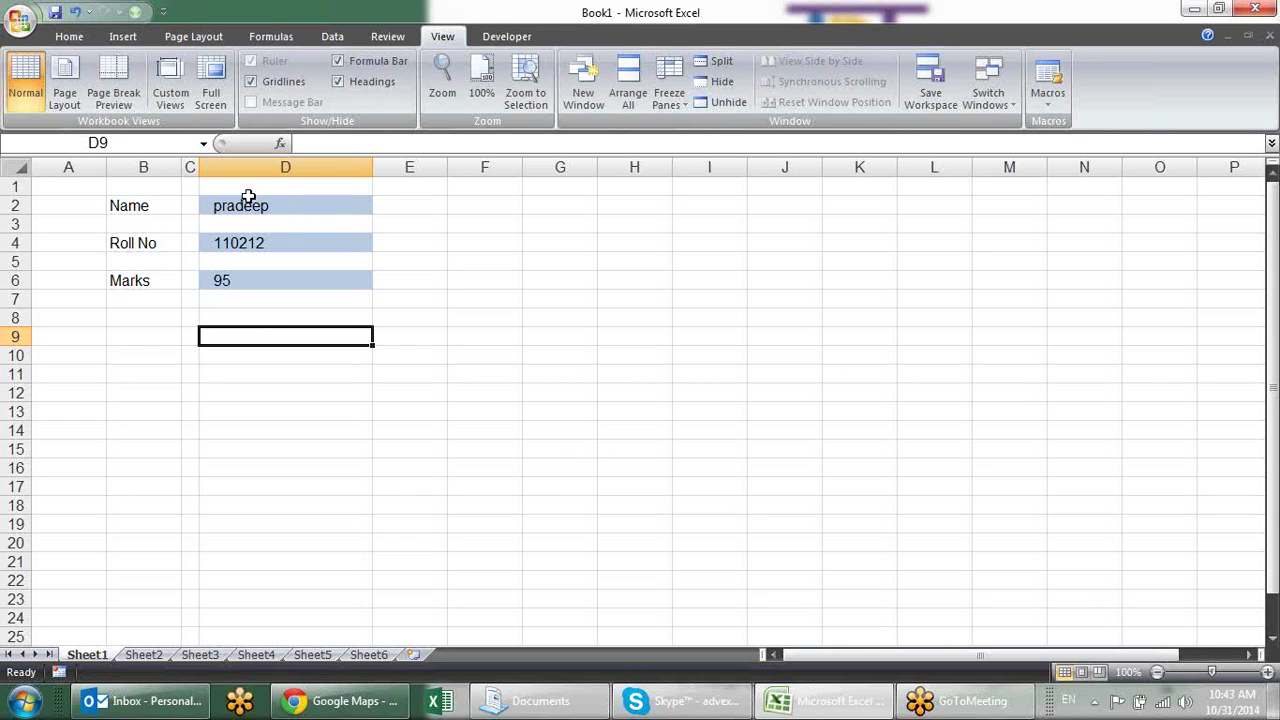
pyautogui.moveTo(198, 166); pyautogui.dragTo(211, 166)
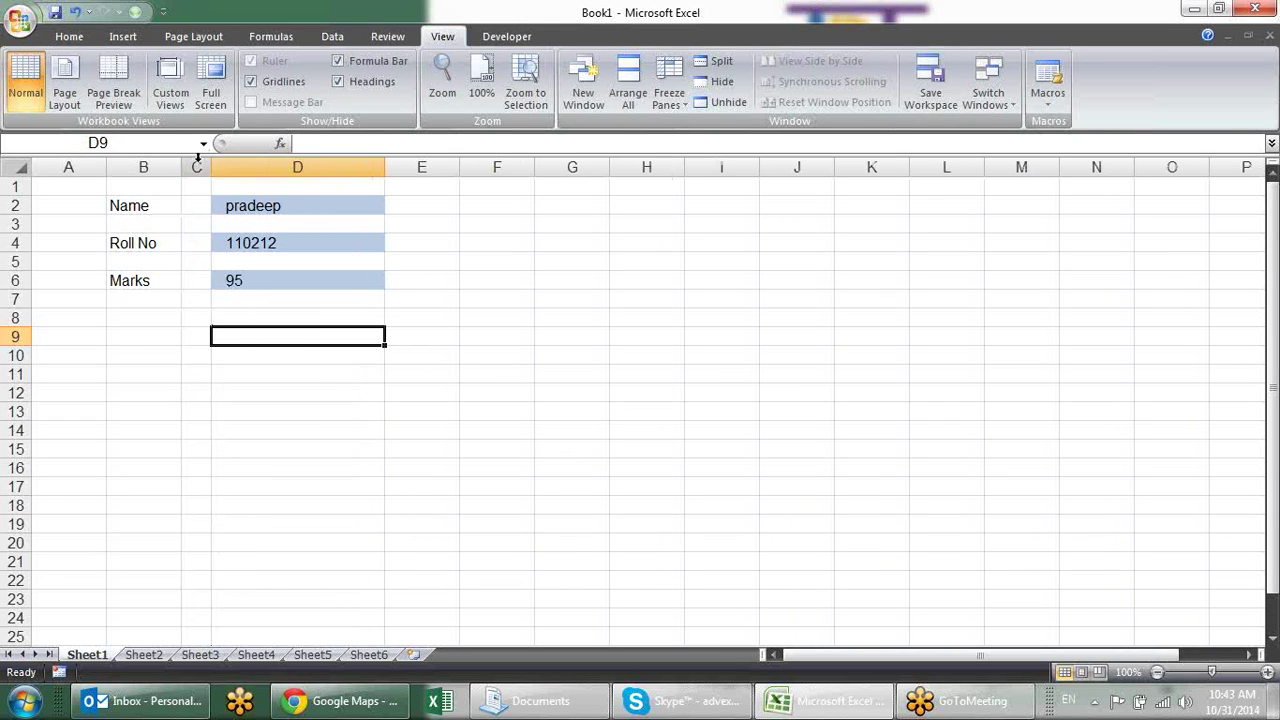
pyautogui.click(464, 342)
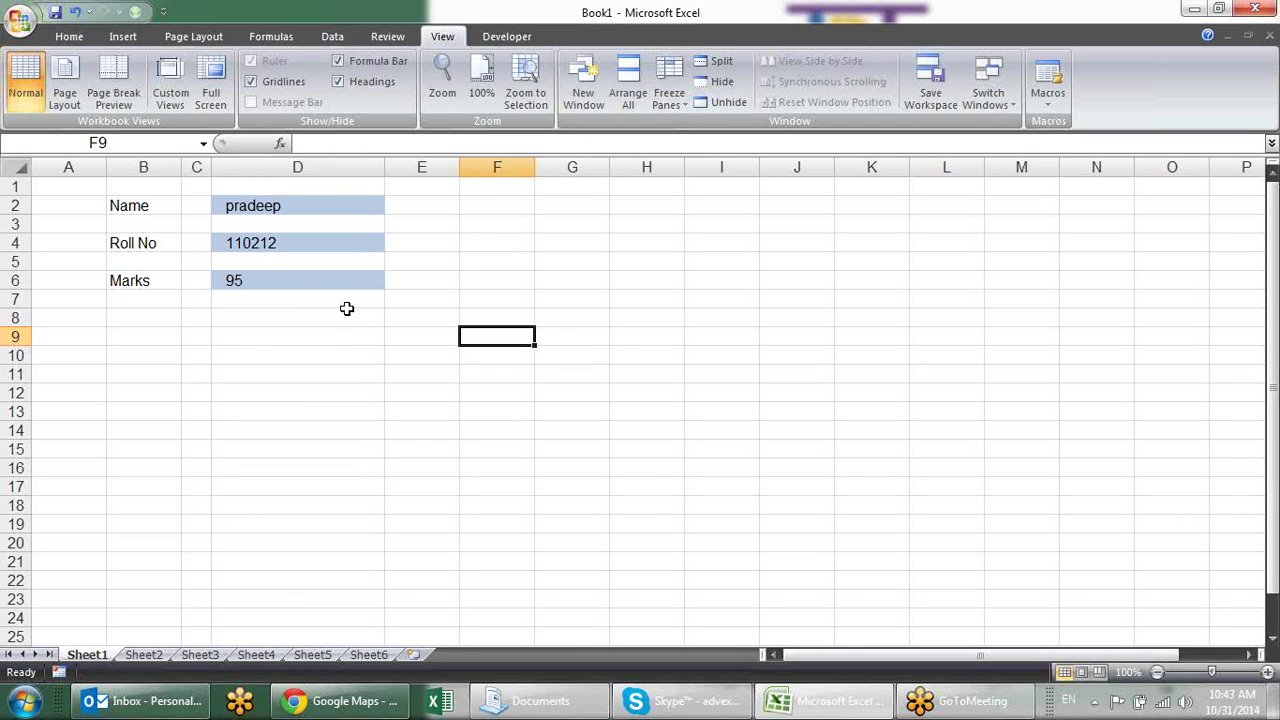
pyautogui.click(20, 167)
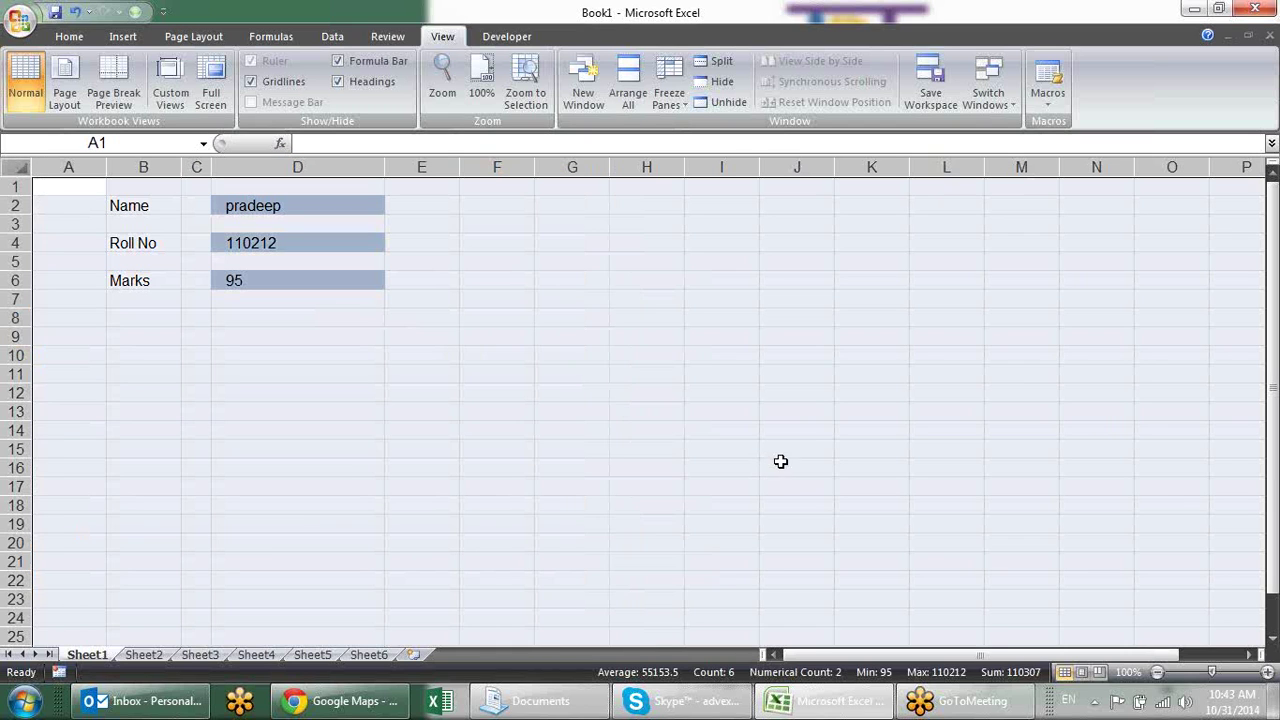
pyautogui.hotkey('ctrl', '1')
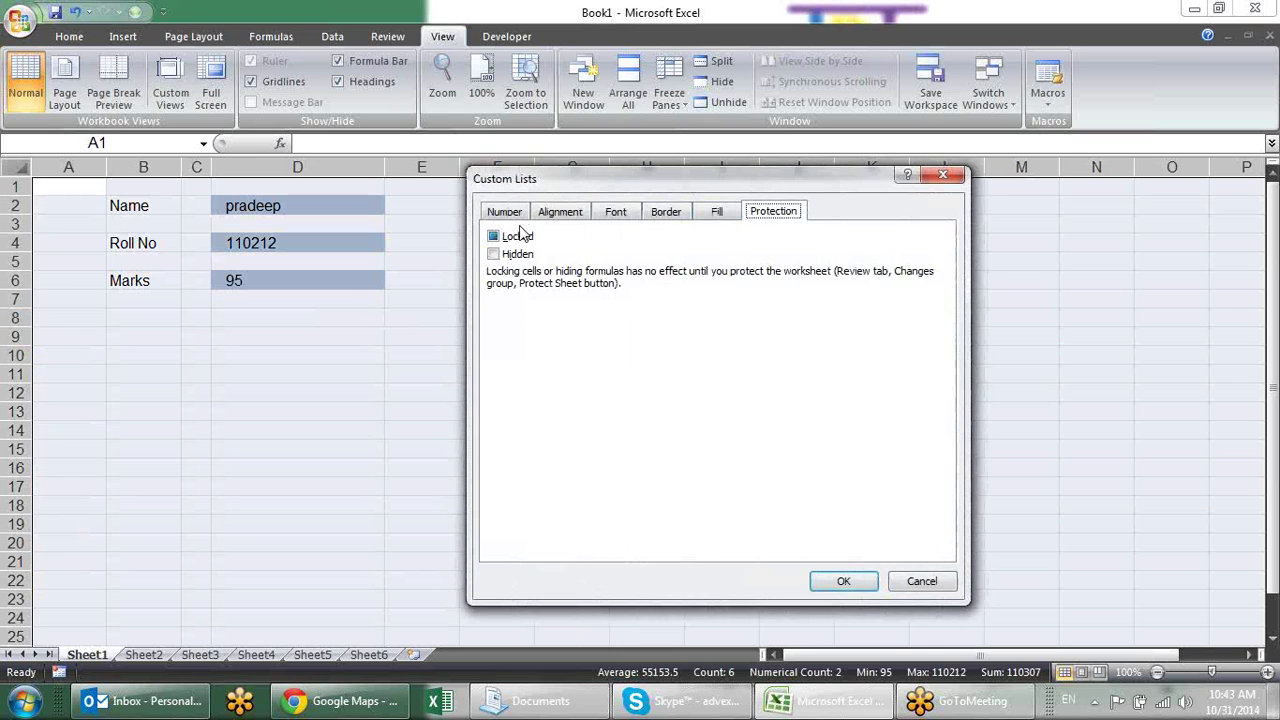
pyautogui.click(843, 581)
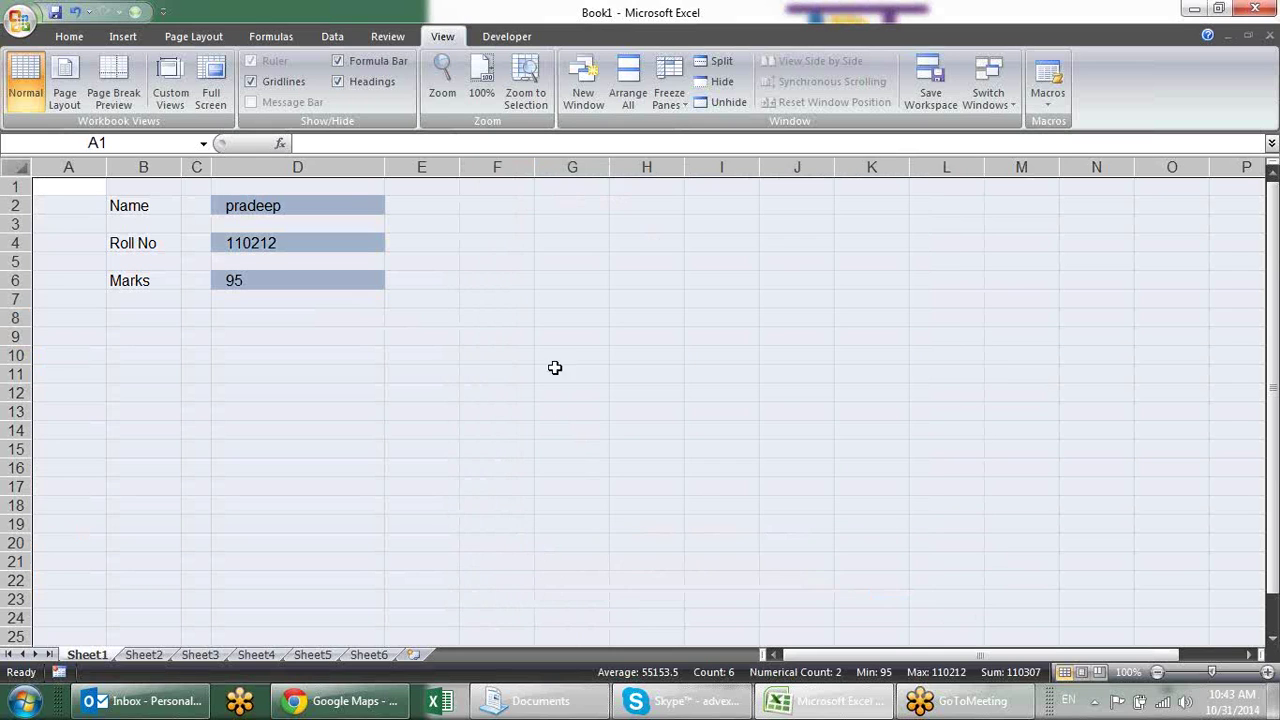
pyautogui.click(555, 367)
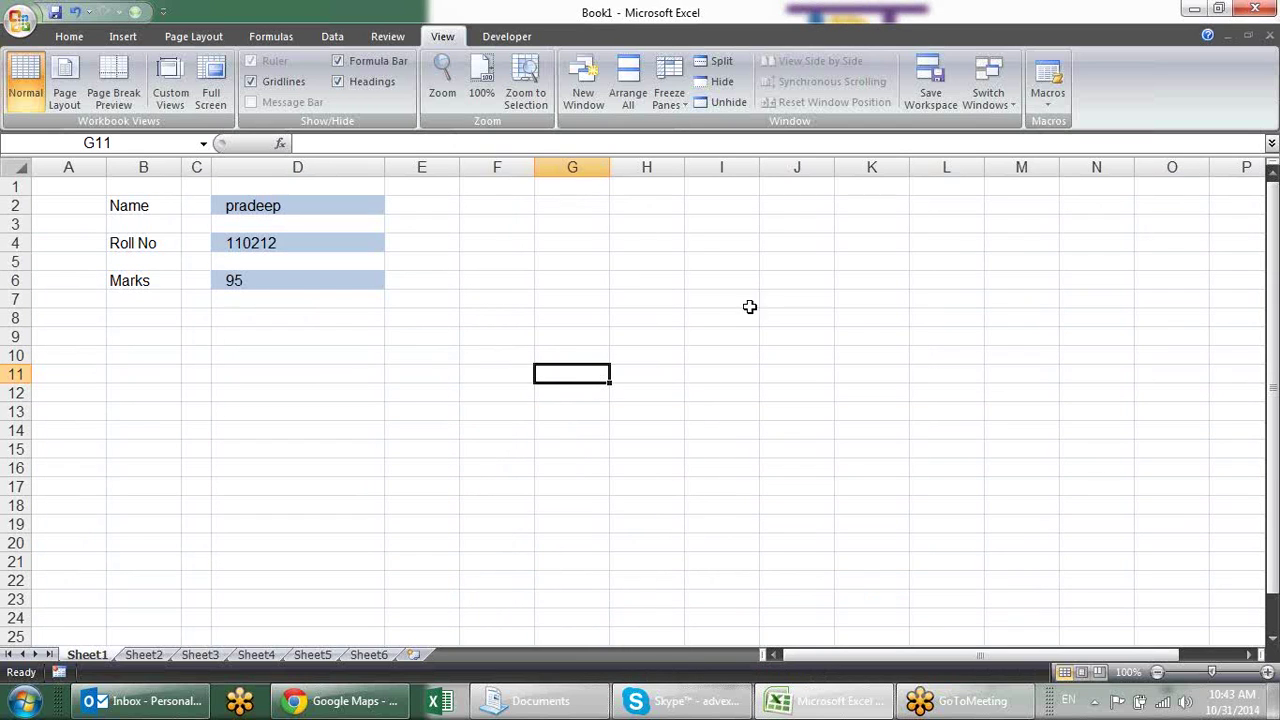
# - On Sheet2, delete the labels in A1:A5 and move to cell C2
pyautogui.click(145, 655)
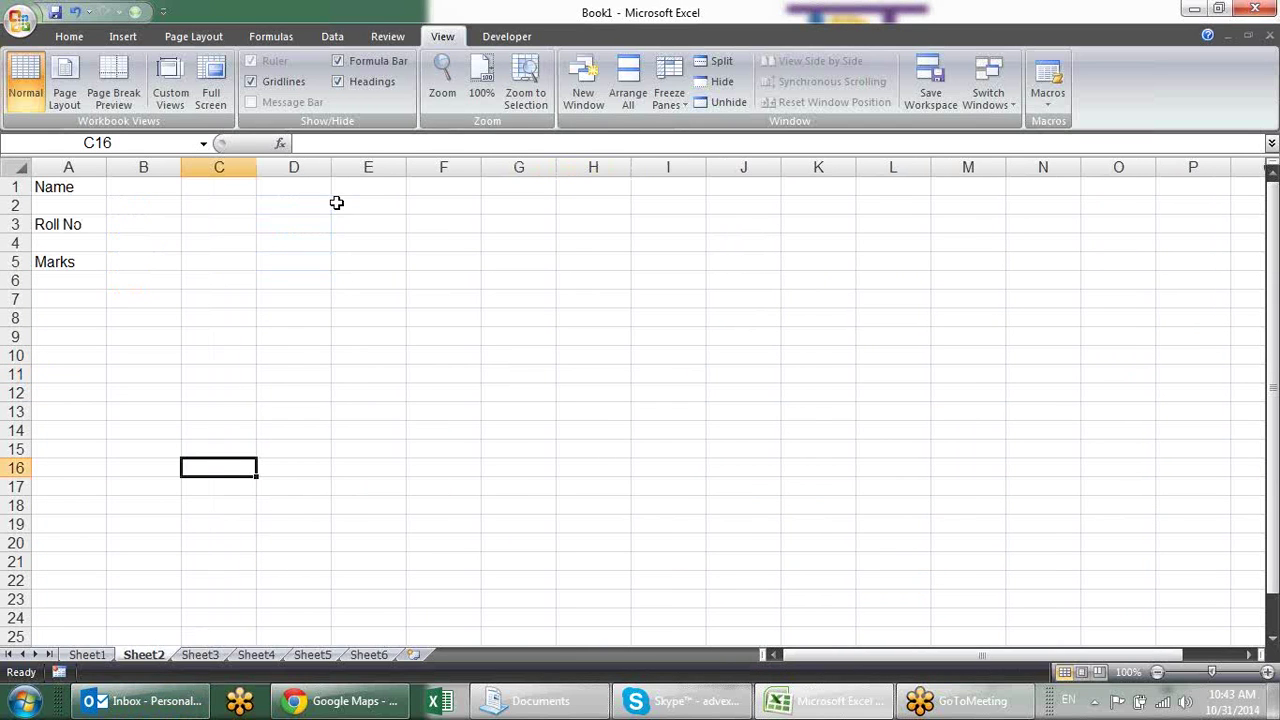
pyautogui.moveTo(106, 190); pyautogui.dragTo(102, 256)
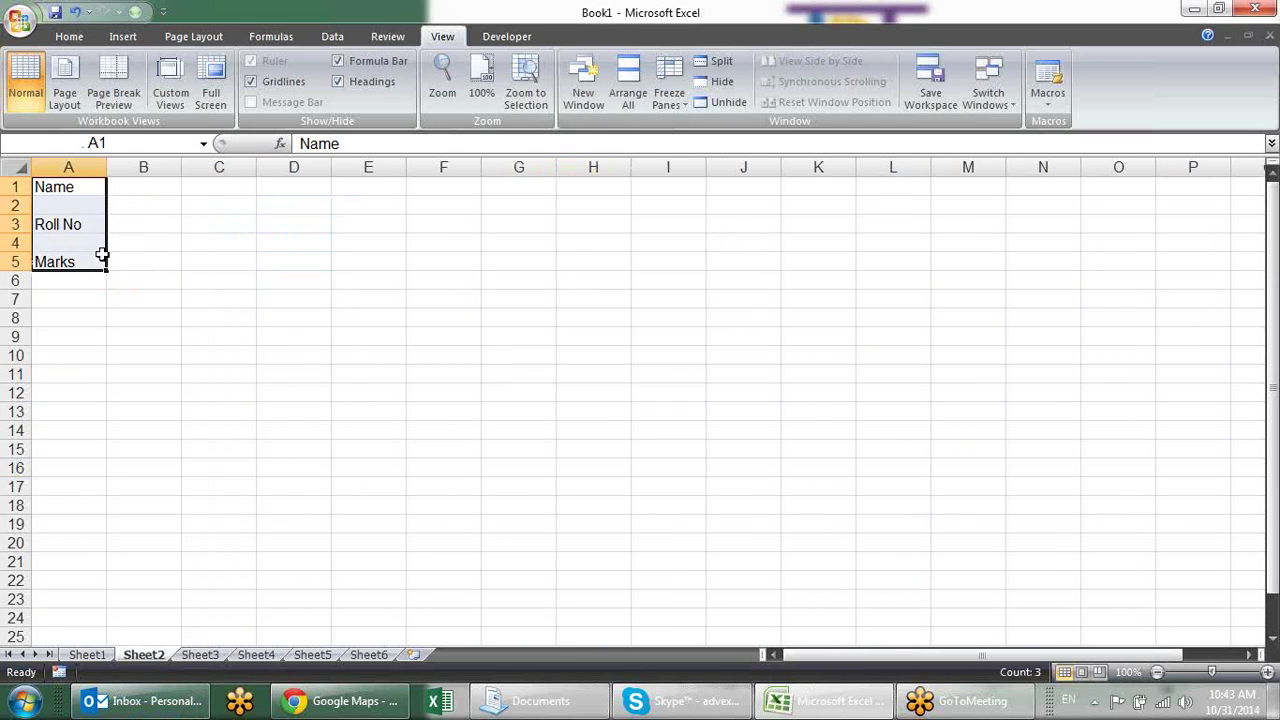
pyautogui.press('Delete')
pyautogui.press('Right')
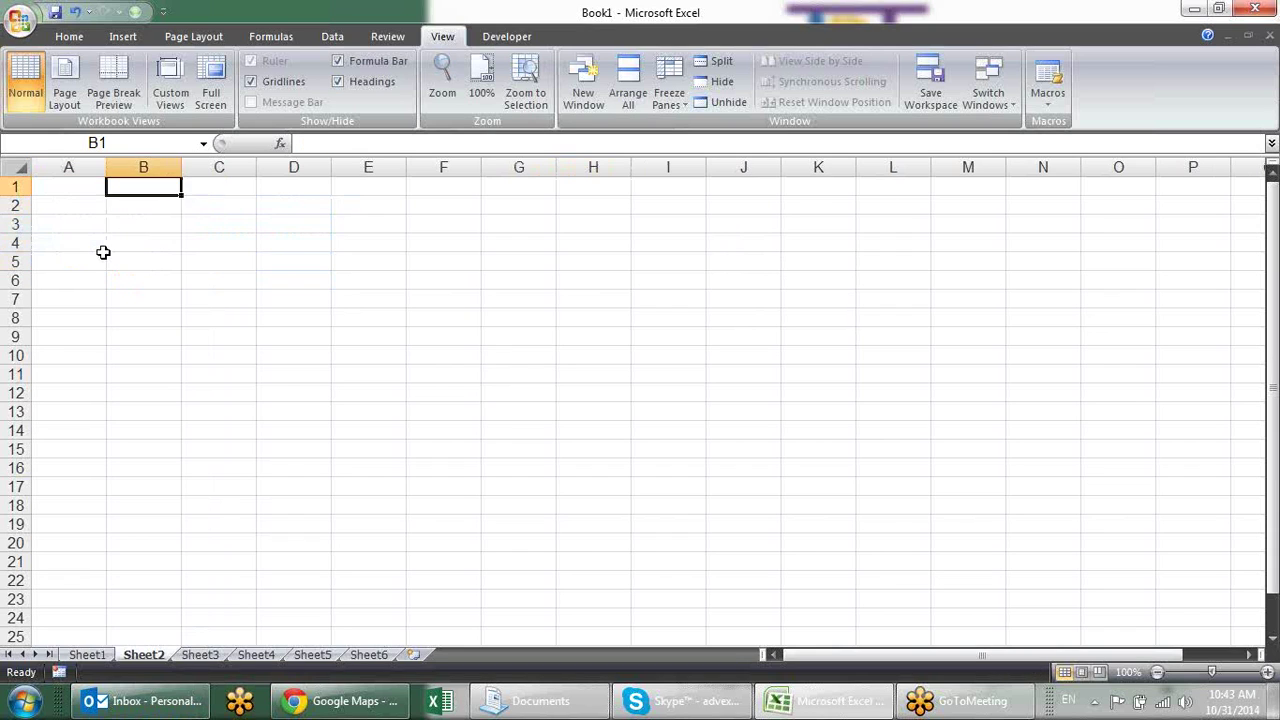
pyautogui.press('Right')
pyautogui.press('Down')
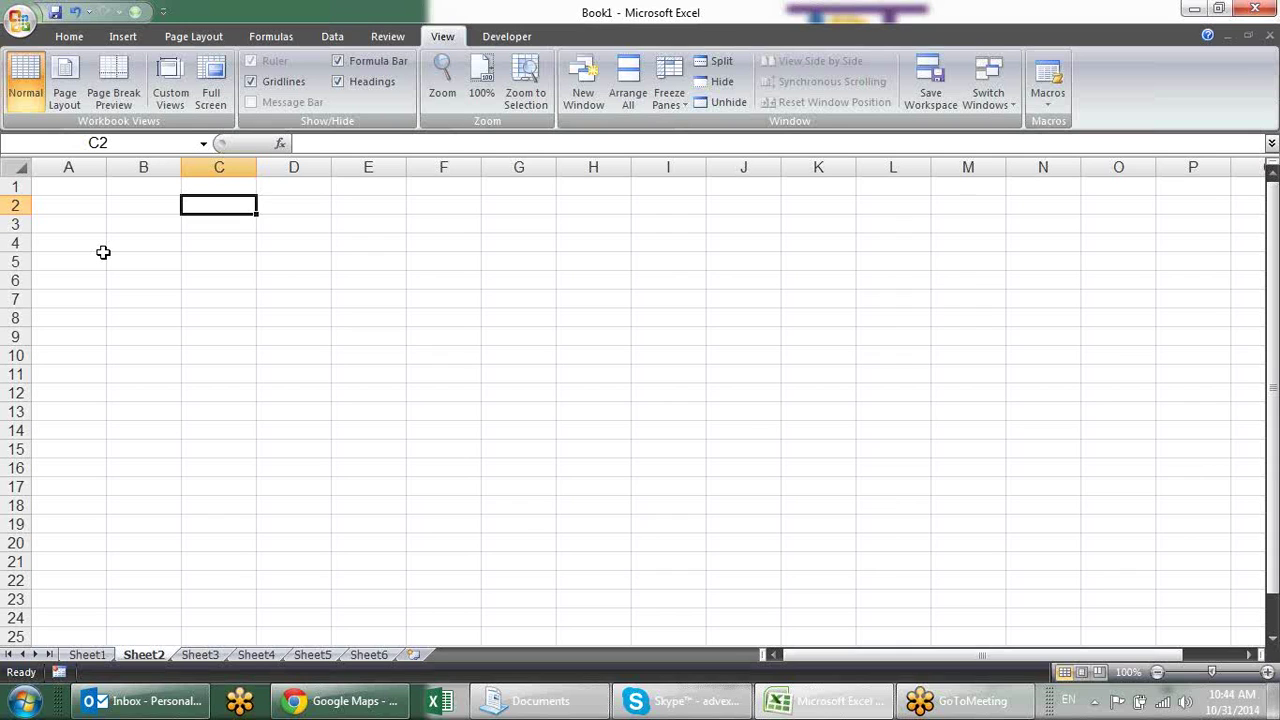
# - Enter row labels Emp in C2 and Mgr in C3
pyautogui.write('Emp')
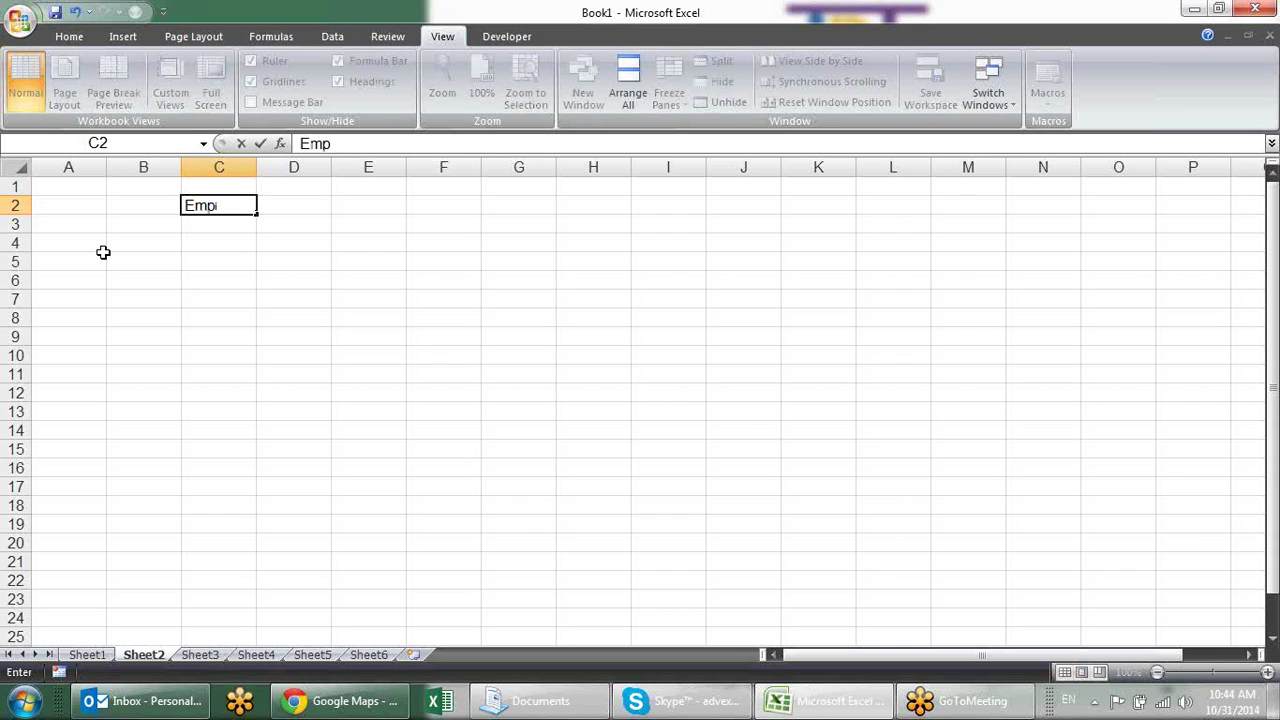
pyautogui.press('Return')
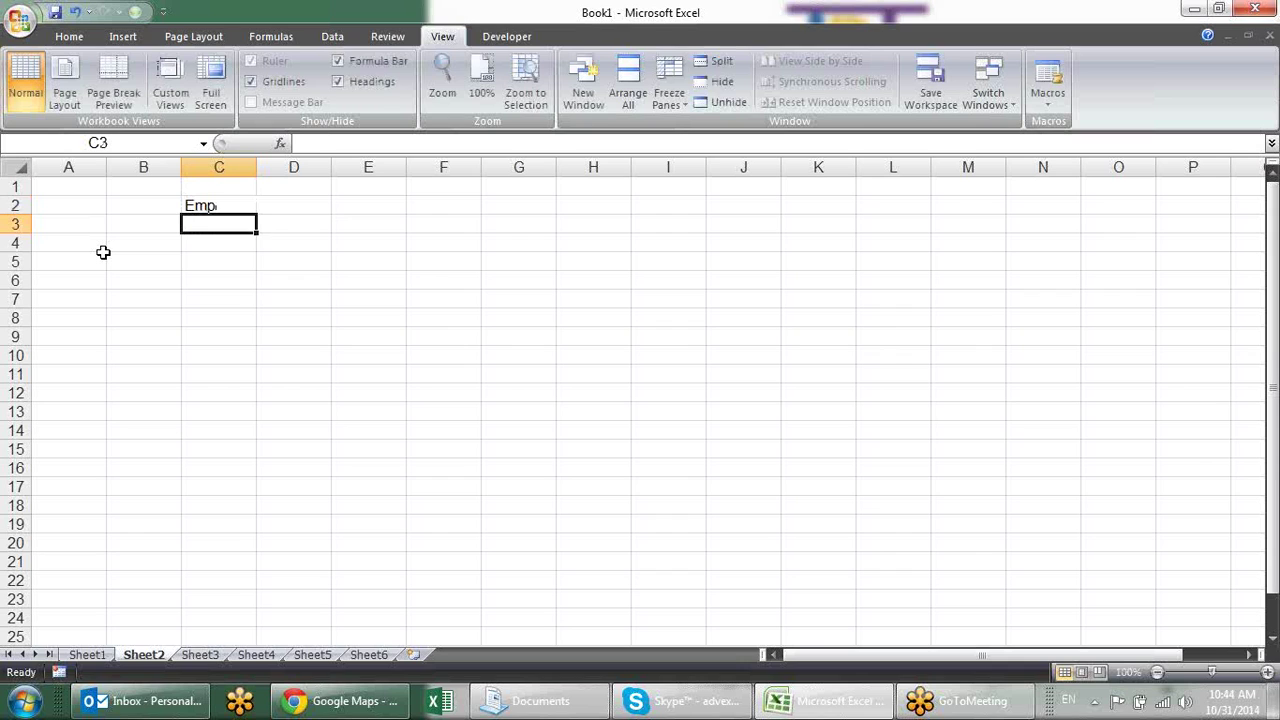
pyautogui.write('Man')
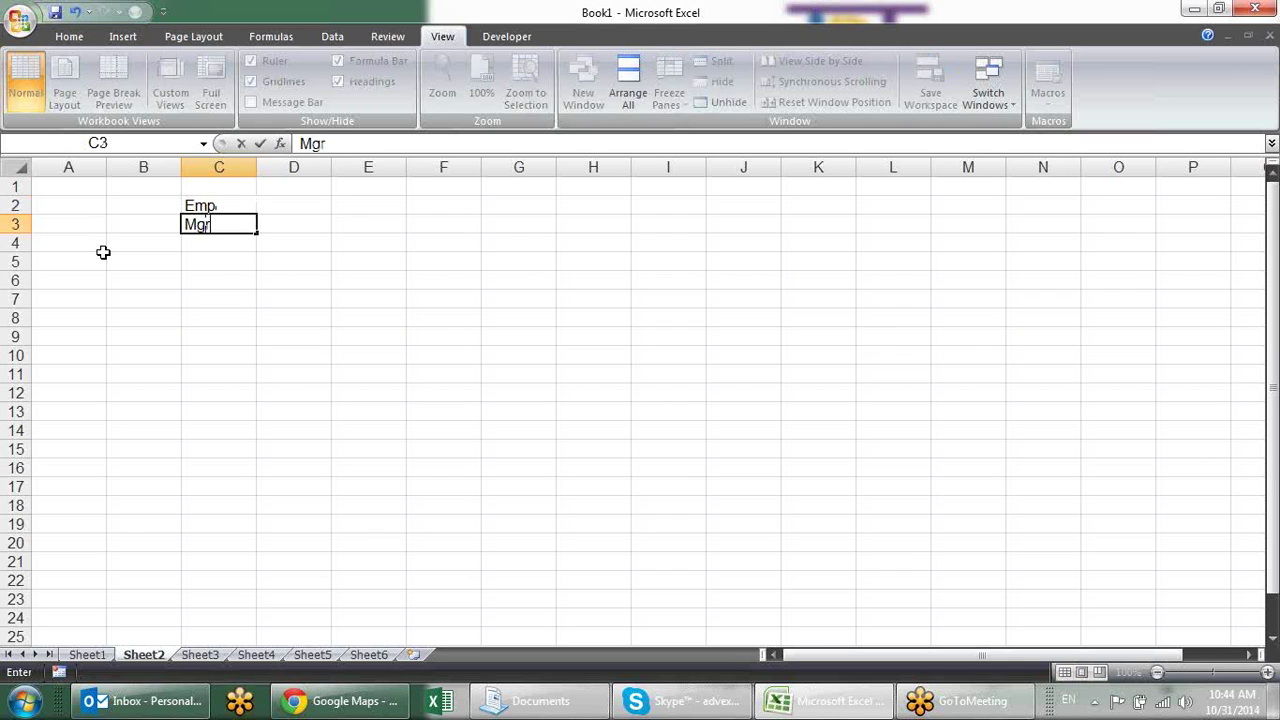
pyautogui.press('Return')
# - Add Task1 in D1 and fill the series across to Task3 in F1
pyautogui.press('Up')
pyautogui.press('Up')
pyautogui.press('Up')
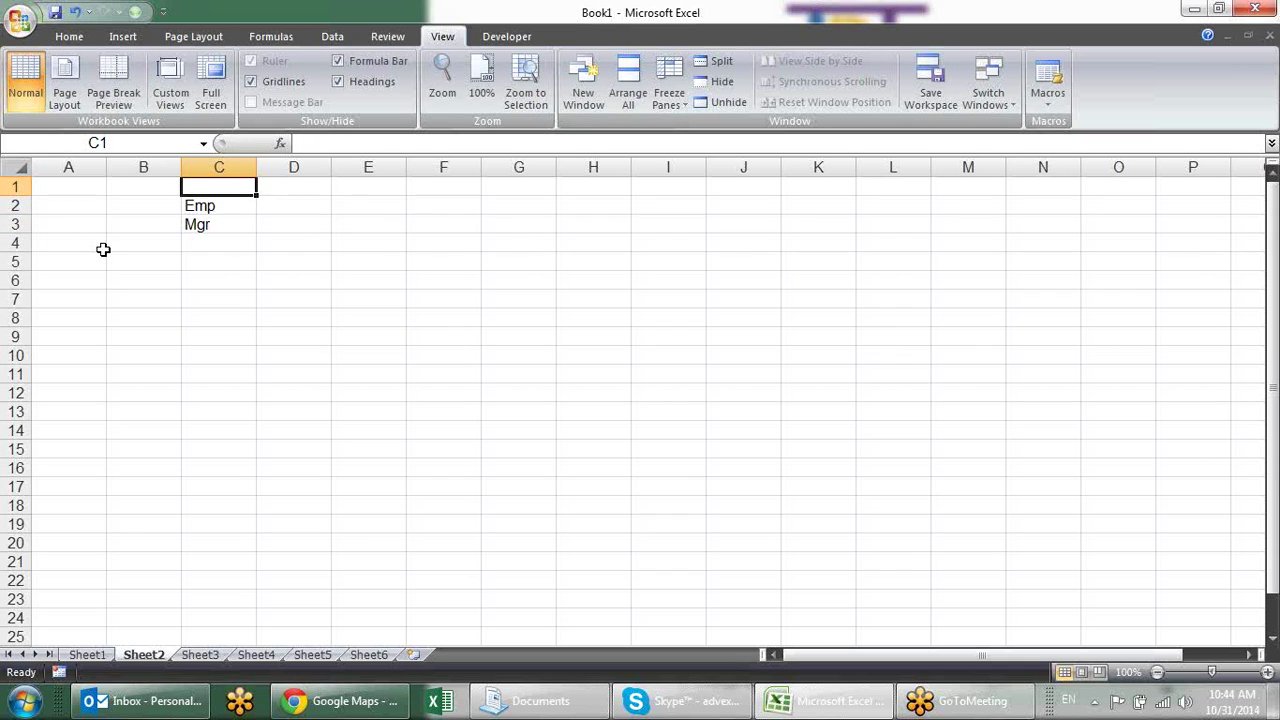
pyautogui.press('Right')
pyautogui.write('Task')
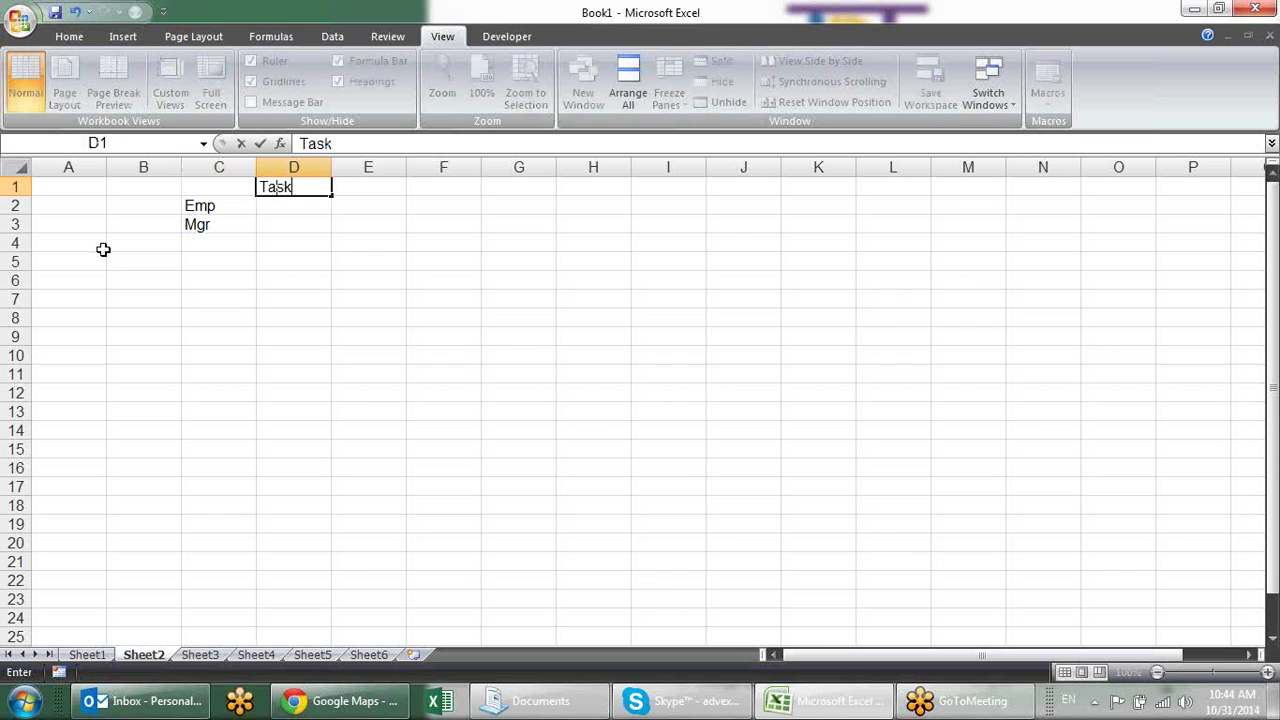
pyautogui.press('Right')
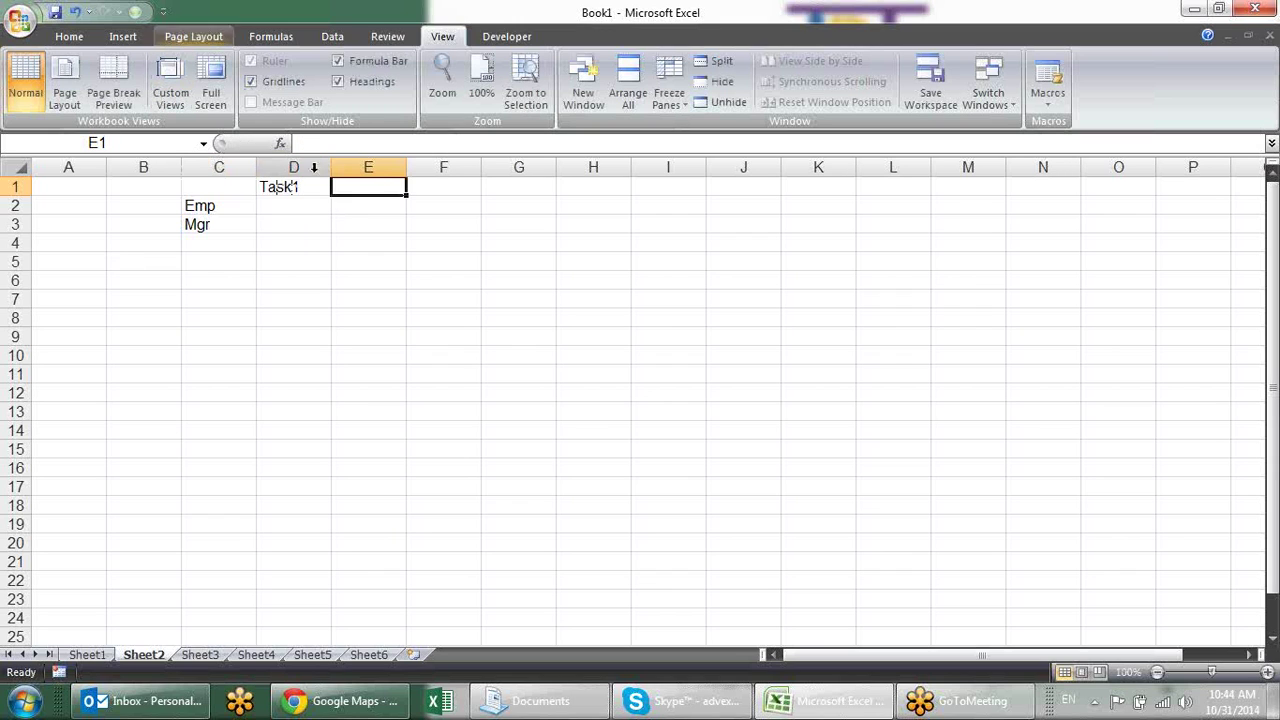
pyautogui.click(300, 183)
pyautogui.moveTo(331, 199); pyautogui.dragTo(486, 192)
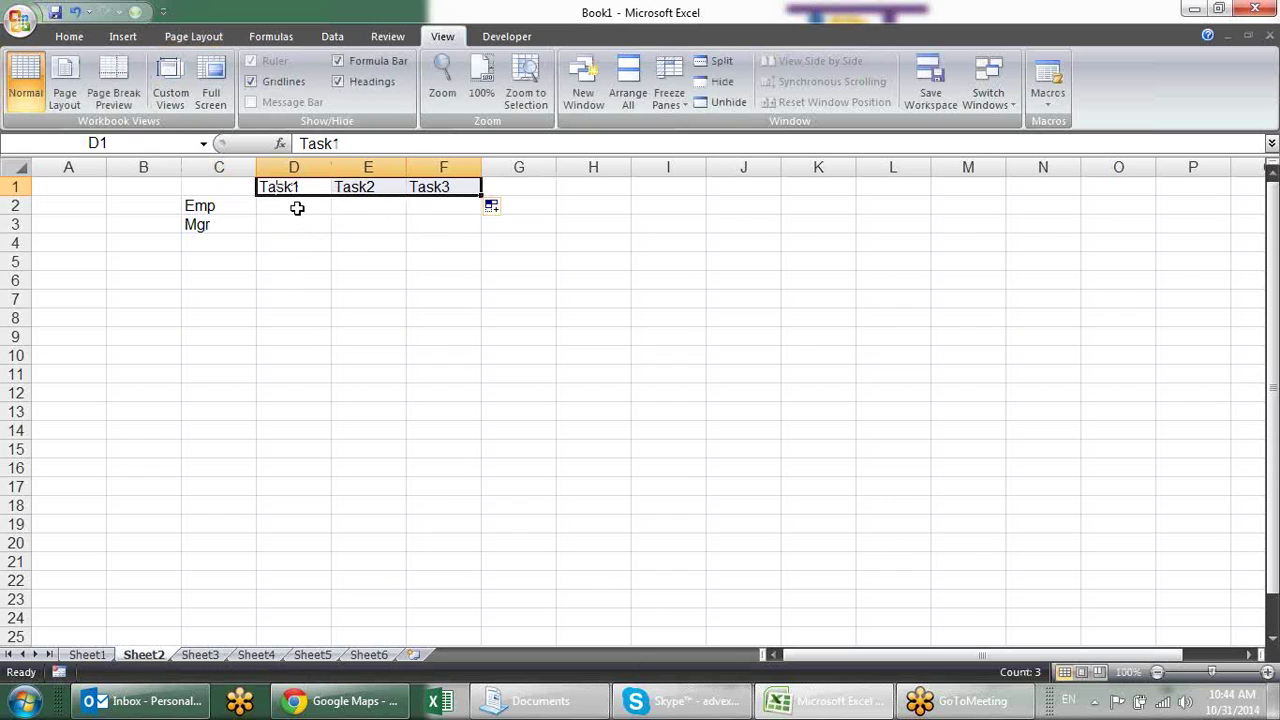
# - Select the empty block D2:F3 for border formatting
pyautogui.click(297, 208)
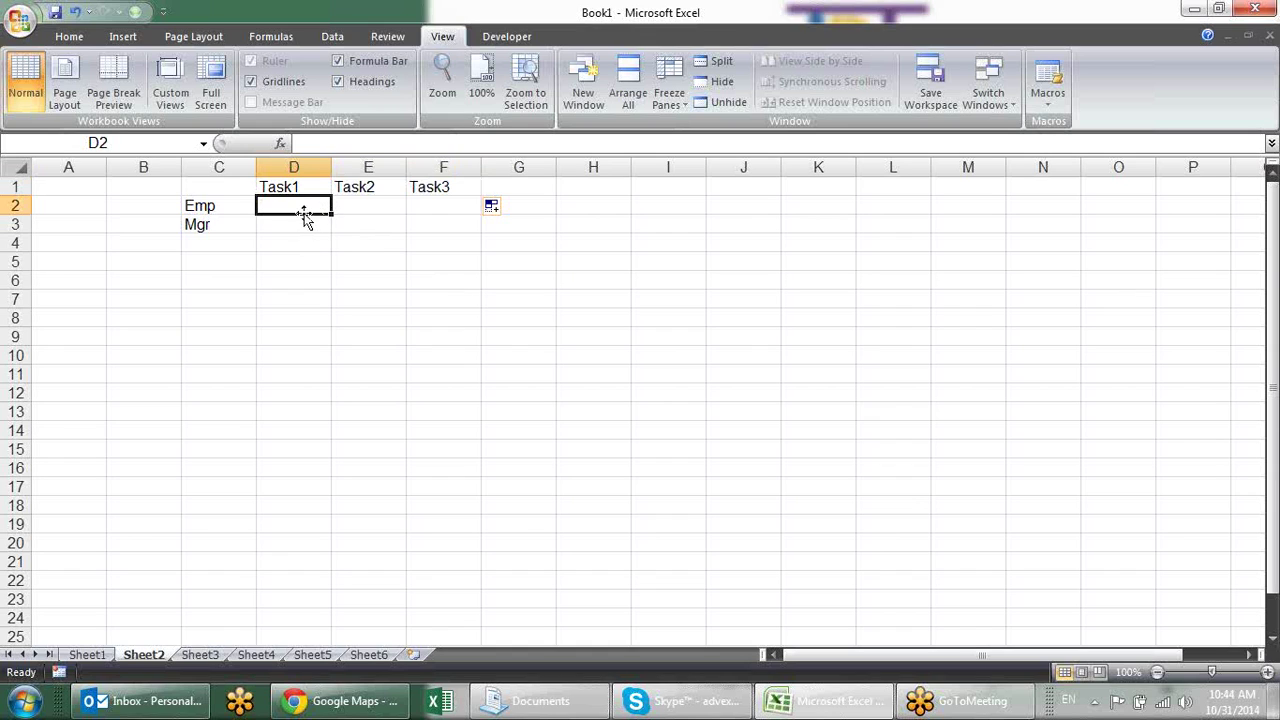
pyautogui.moveTo(304, 212); pyautogui.dragTo(468, 203)
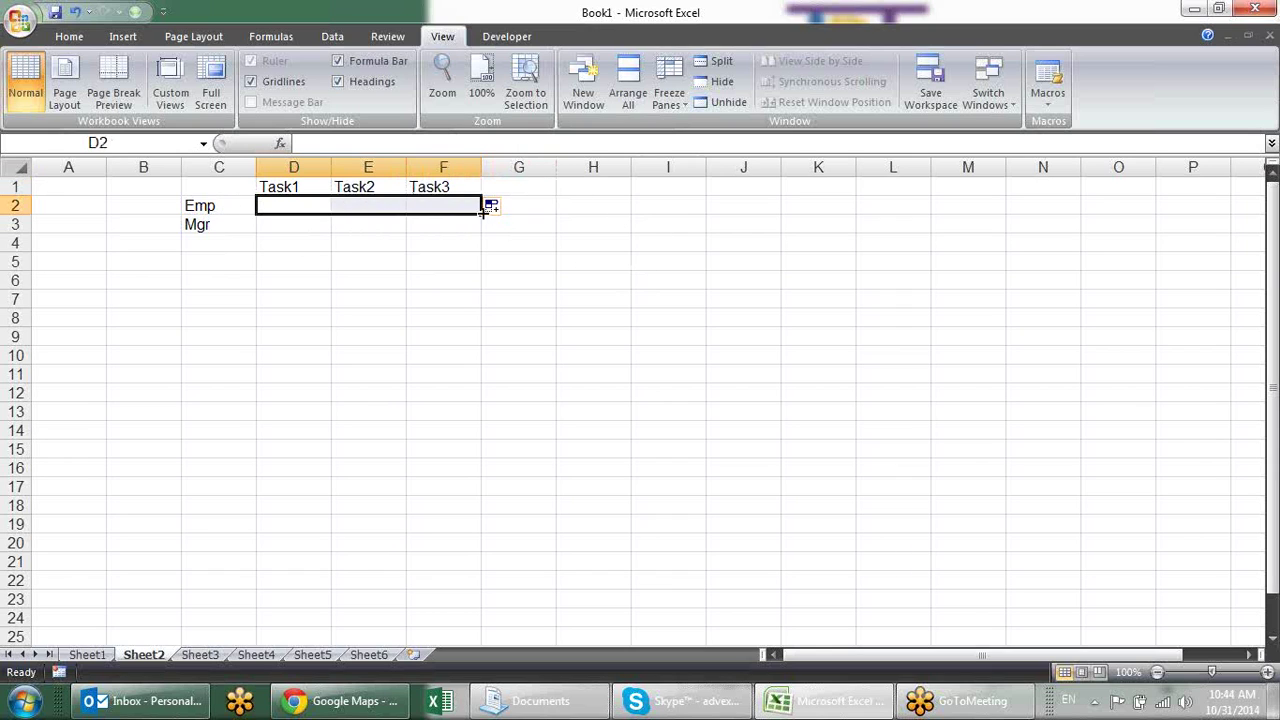
pyautogui.moveTo(305, 206); pyautogui.dragTo(419, 215)
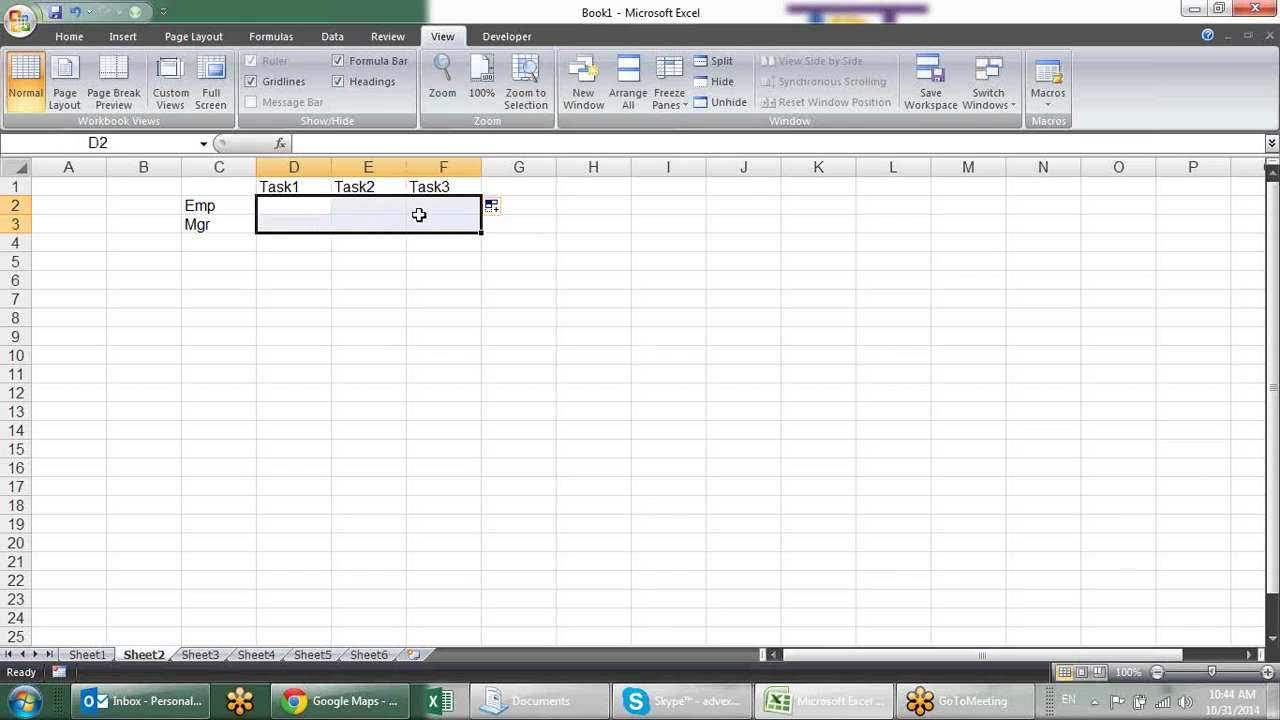
pyautogui.hotkey('alt', 'h')
# - Apply All Borders to D2:F3
pyautogui.press('b')
pyautogui.press('a')
pyautogui.click(423, 283)
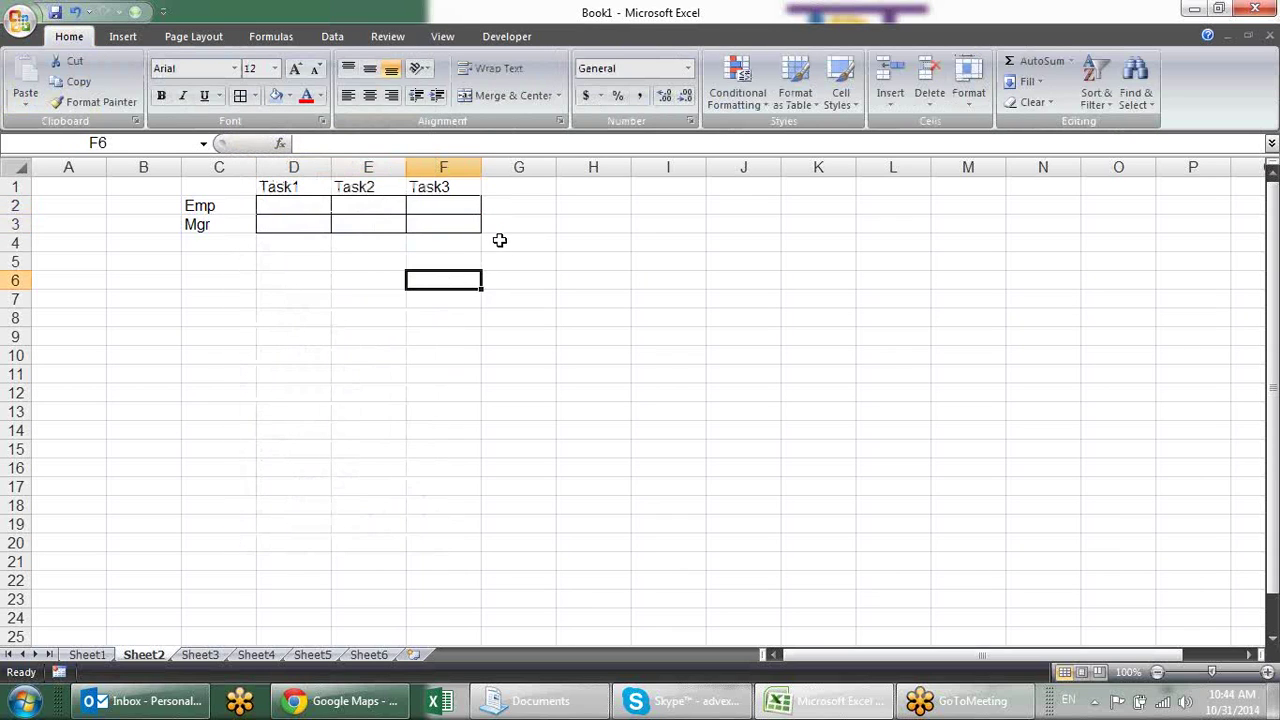
# - Select the Emp row cells D2:F2 and switch to the Review commands
pyautogui.click(327, 212)
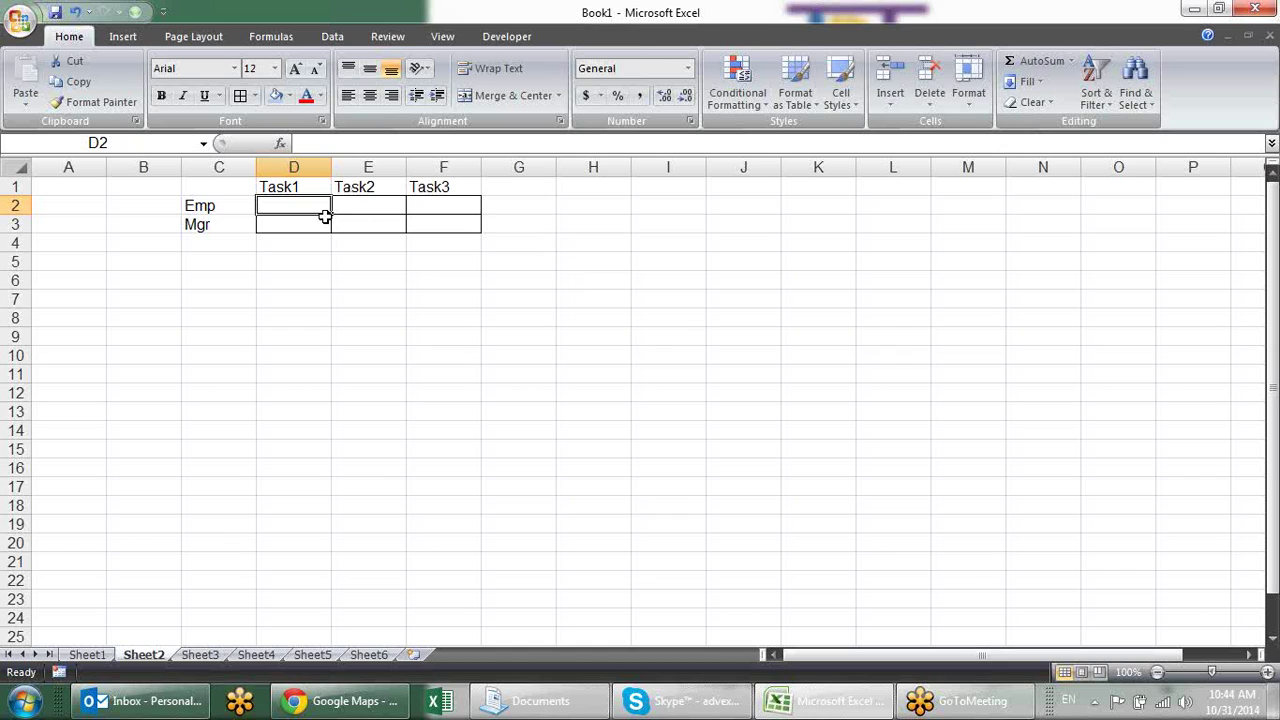
pyautogui.click(376, 206)
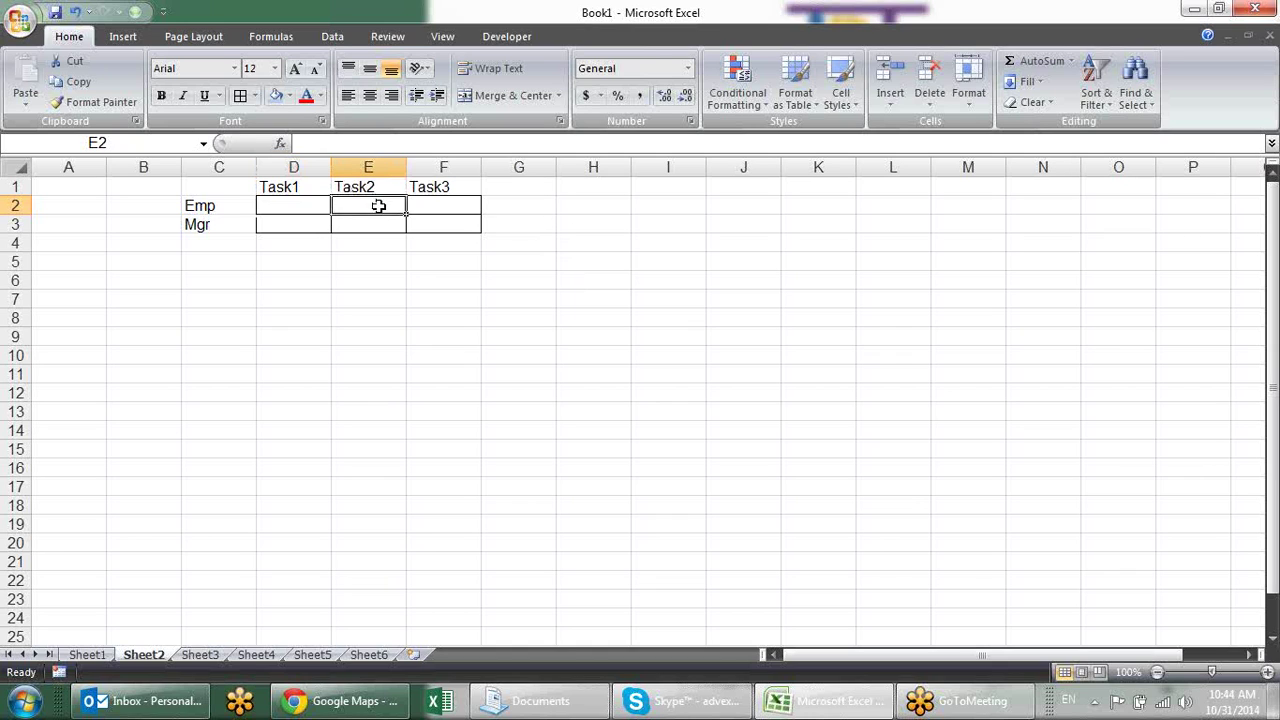
pyautogui.moveTo(311, 221); pyautogui.dragTo(439, 218)
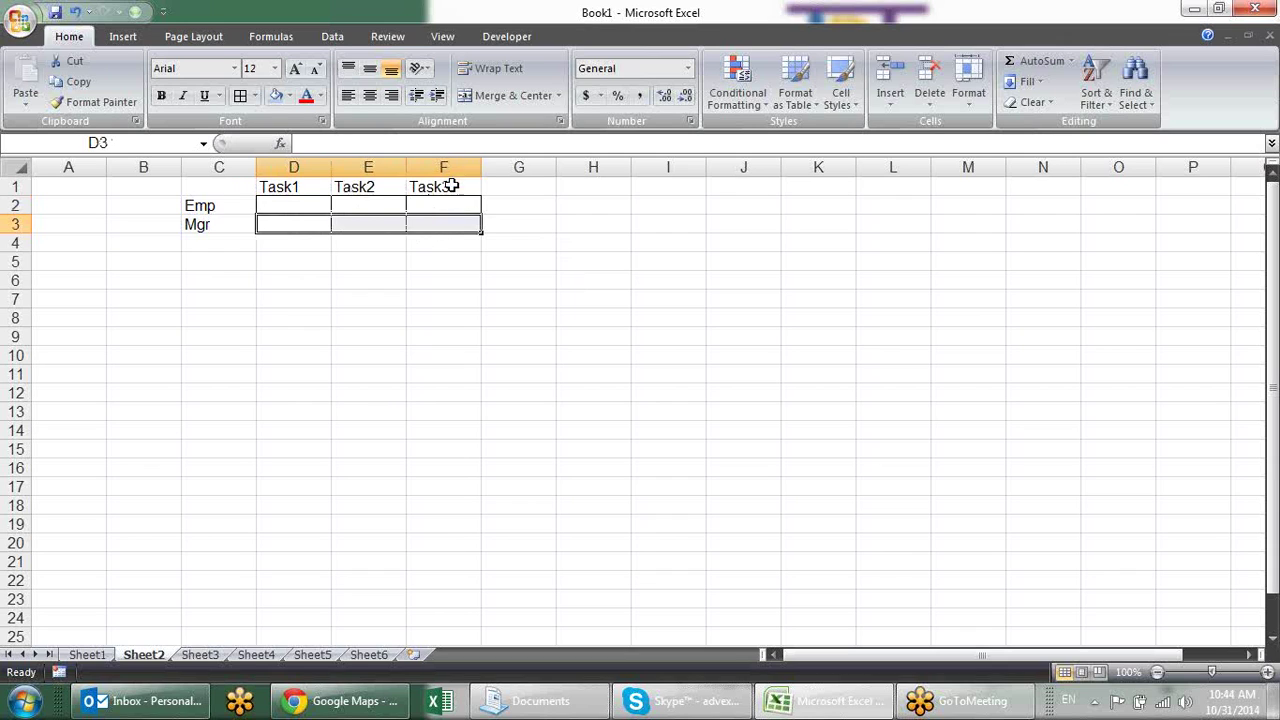
pyautogui.click(507, 302)
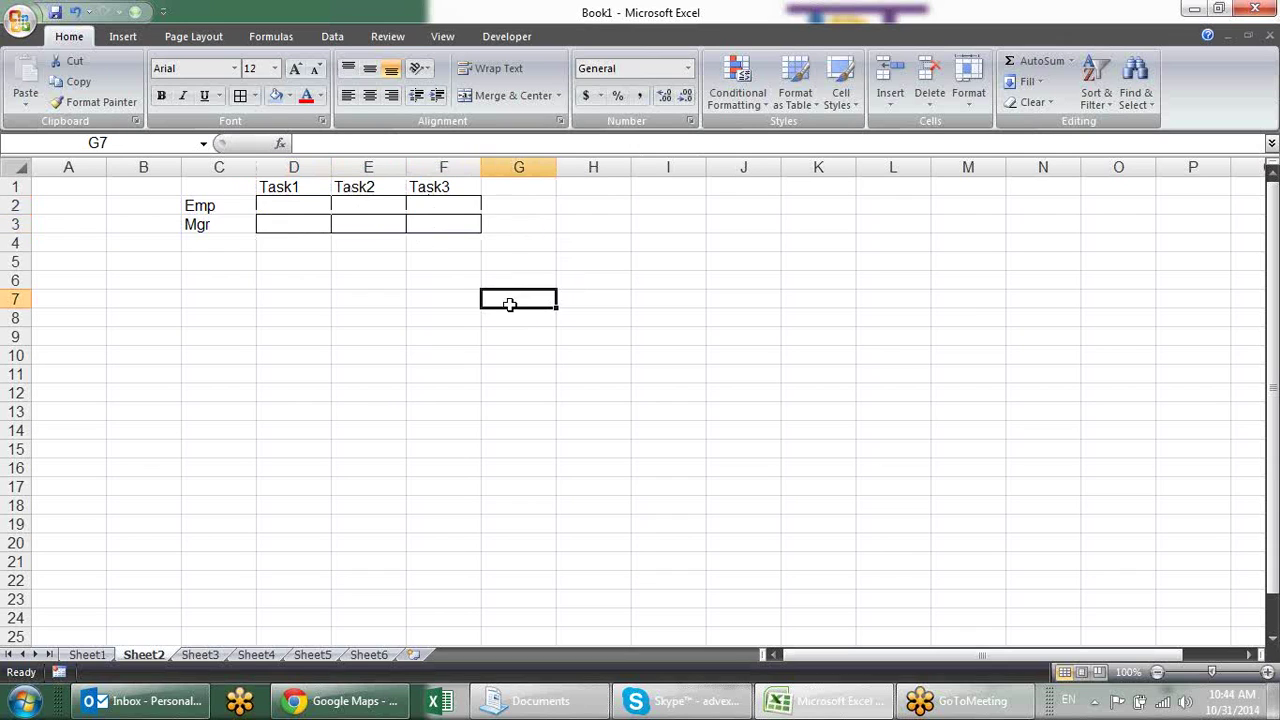
pyautogui.moveTo(306, 203); pyautogui.dragTo(456, 198)
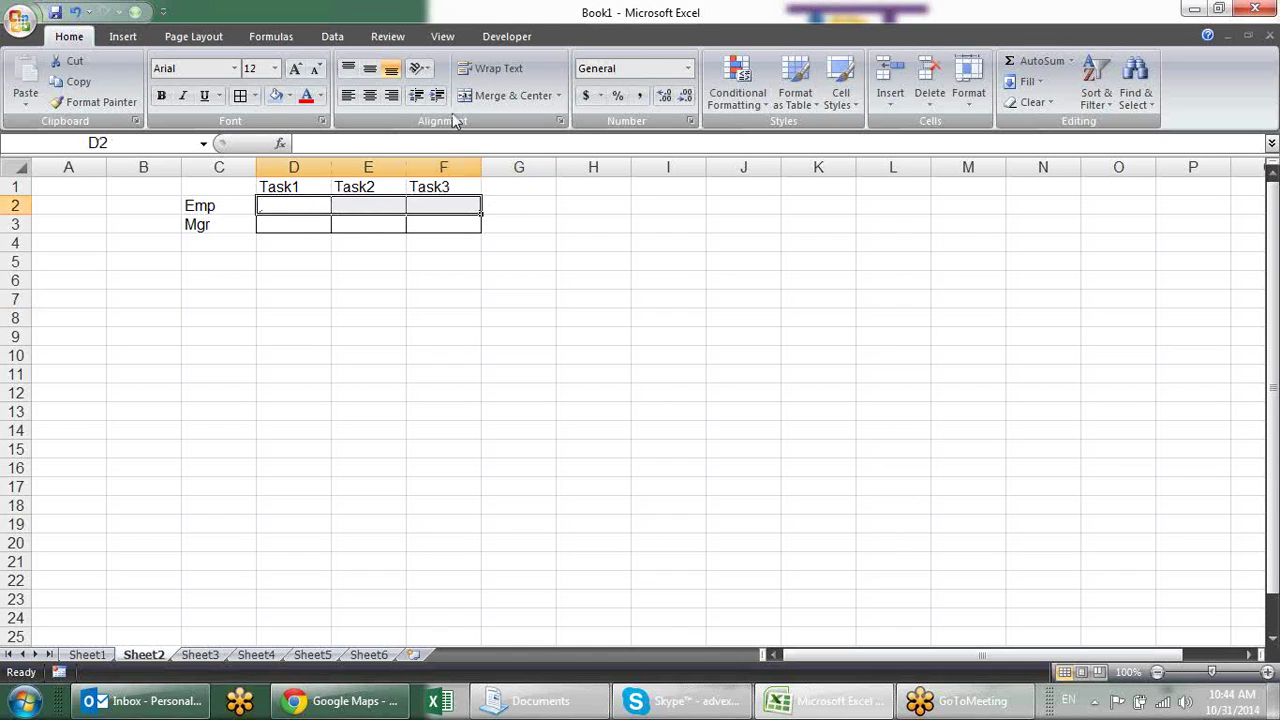
pyautogui.click(389, 37)
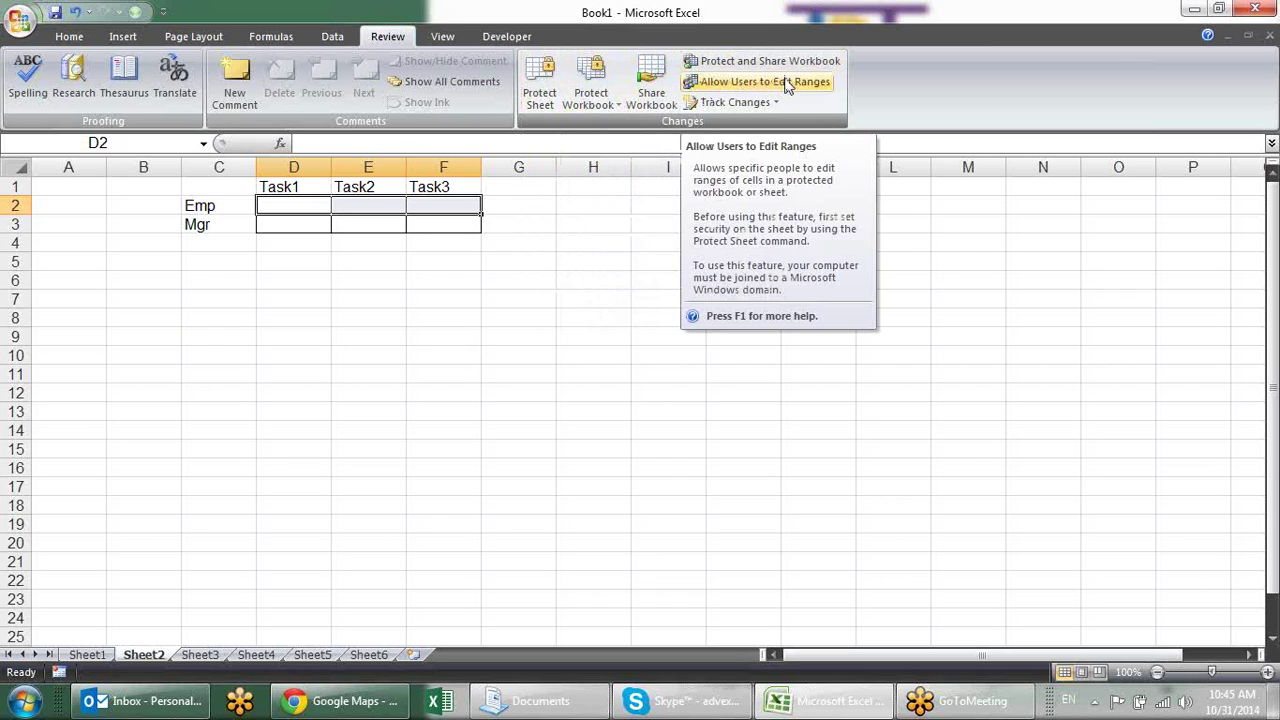
# - Create a password-protected editable range 'emp' covering D2:F2
pyautogui.click(787, 84)
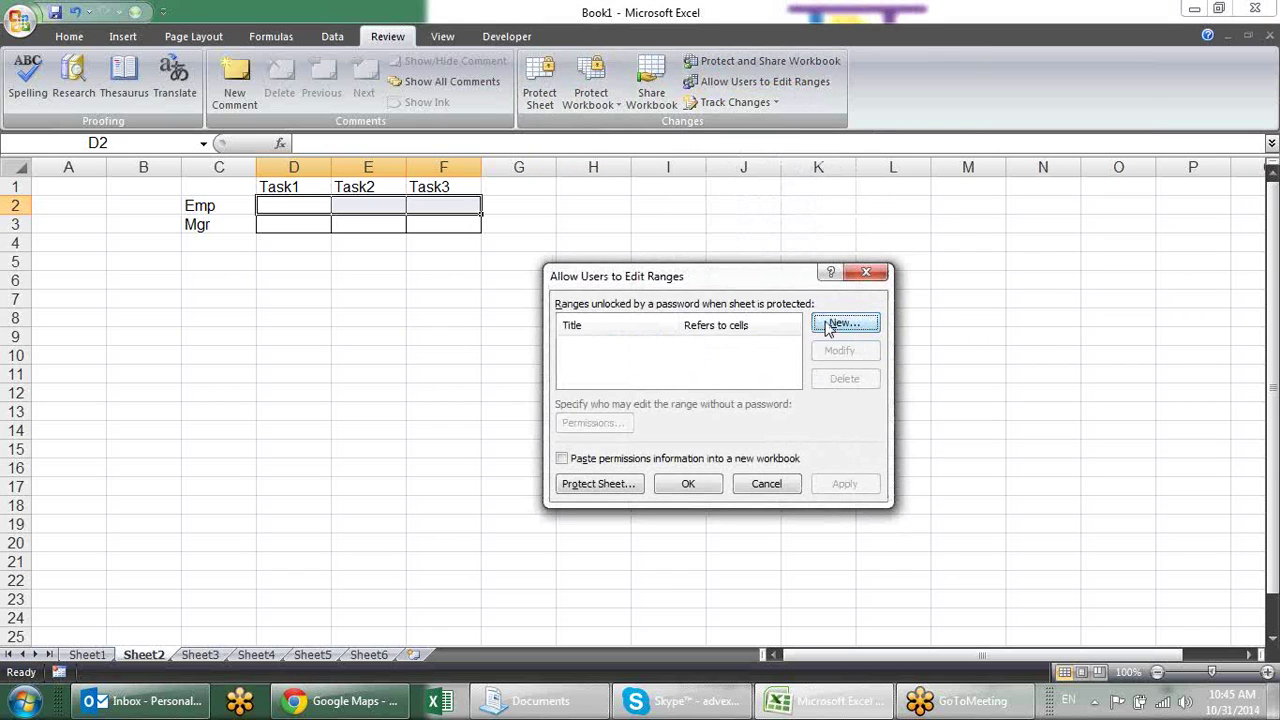
pyautogui.click(828, 328)
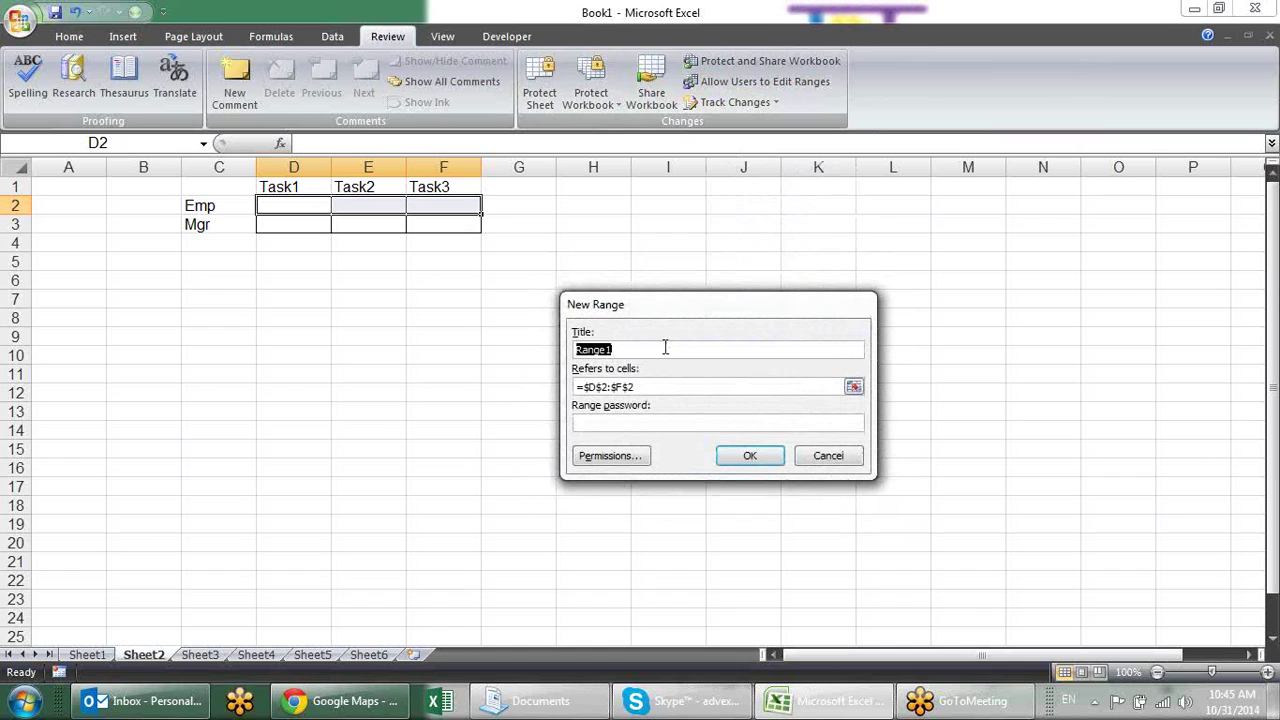
pyautogui.write('em')
pyautogui.click(750, 456)
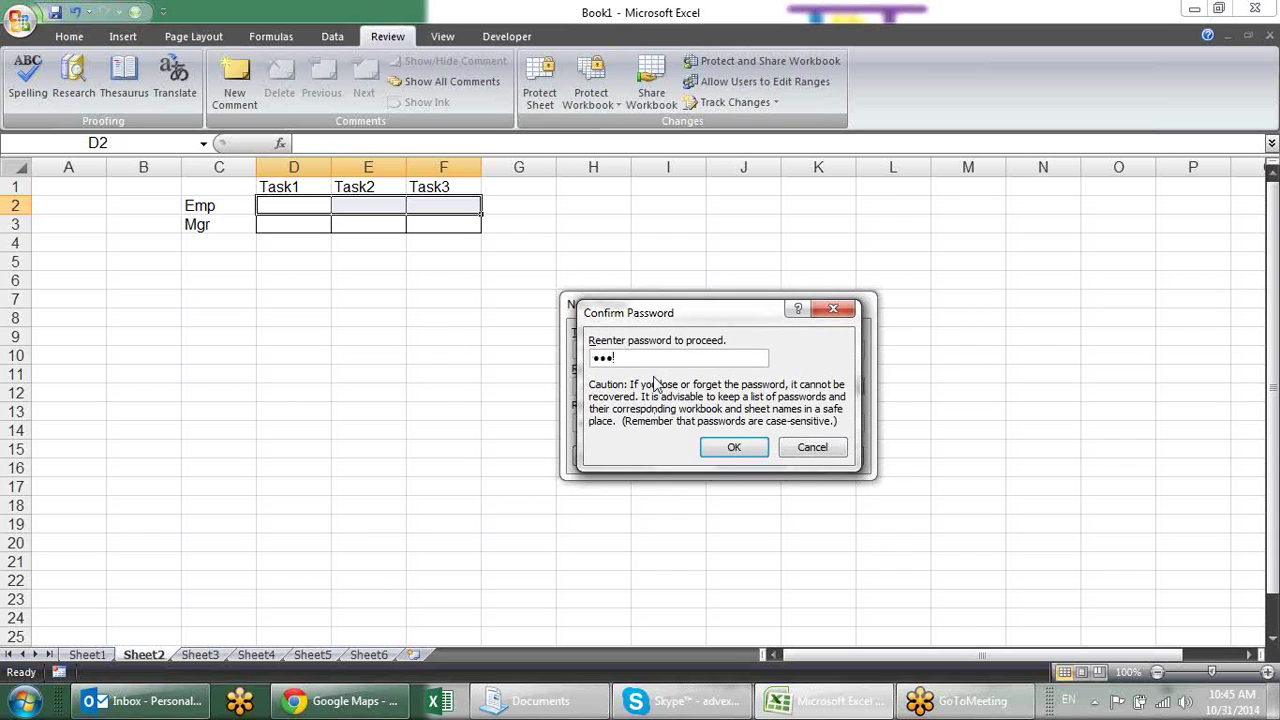
pyautogui.press('Return')
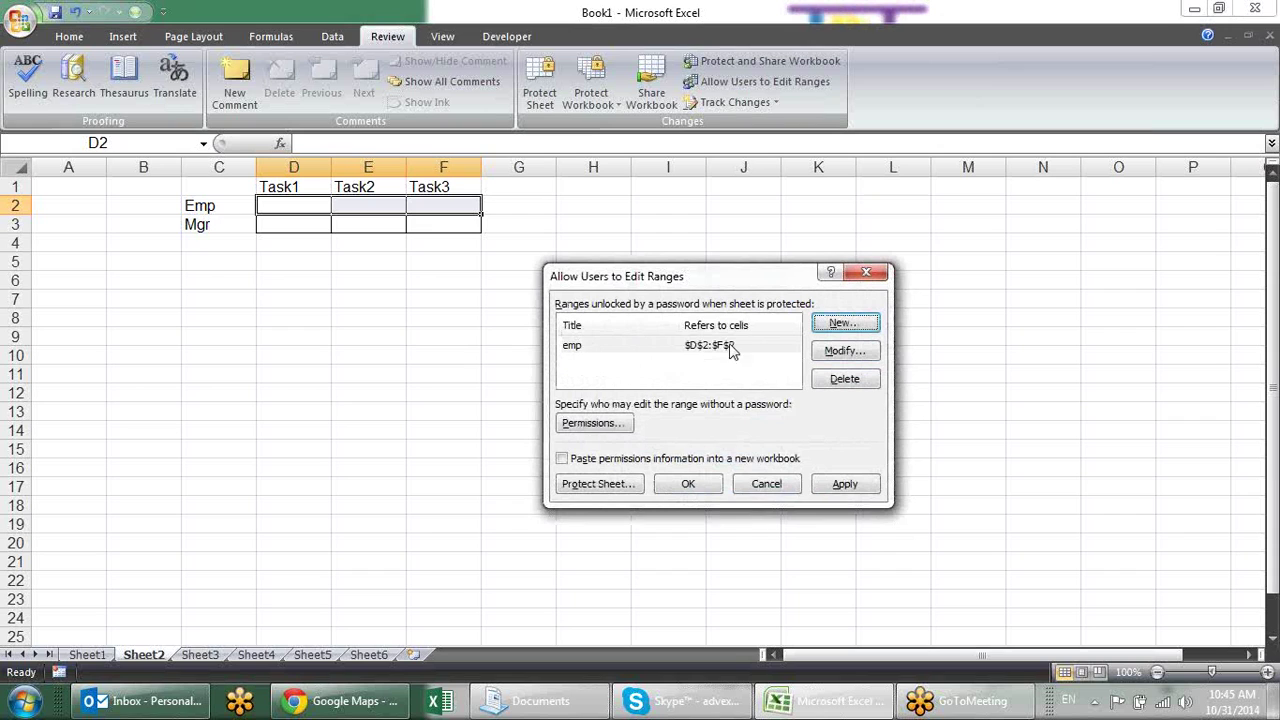
# - Add a password-protected 'mgr' range for D3:F3 and apply both ranges
pyautogui.click(858, 325)
pyautogui.write('mgr')
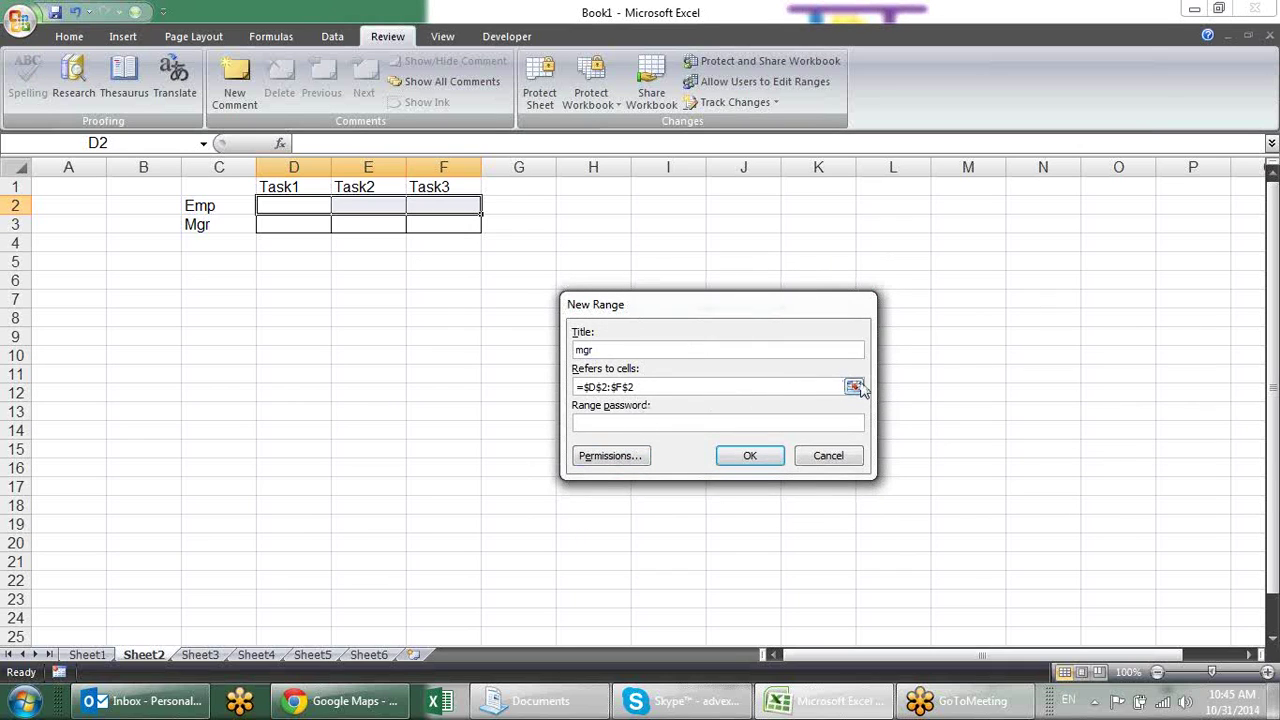
pyautogui.click(853, 386)
pyautogui.moveTo(305, 228); pyautogui.dragTo(443, 224)
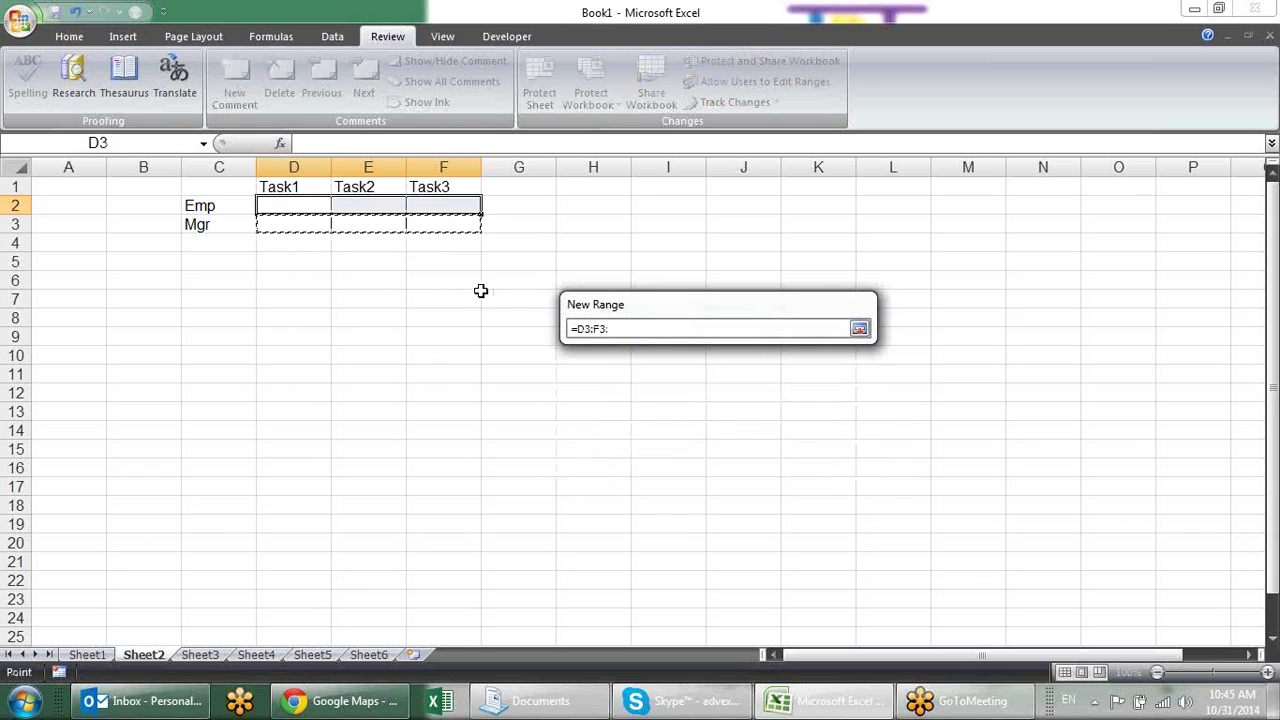
pyautogui.press('Return')
pyautogui.click(594, 421)
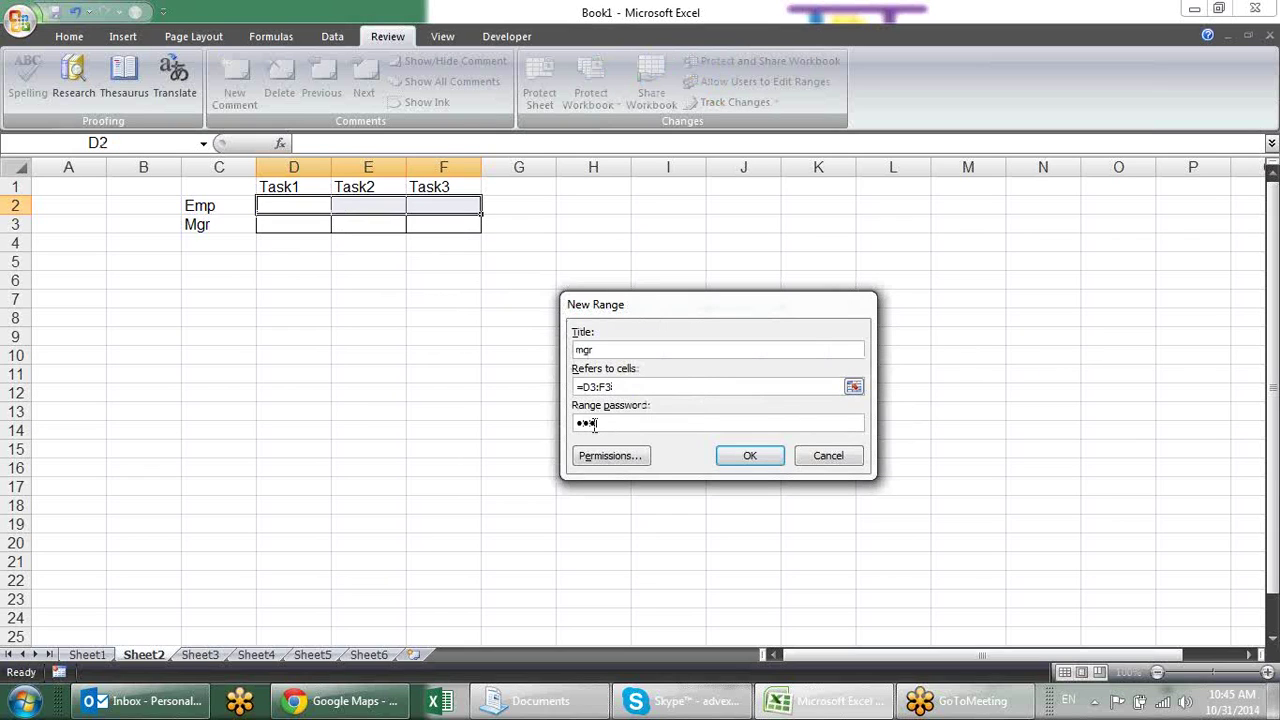
pyautogui.click(731, 456)
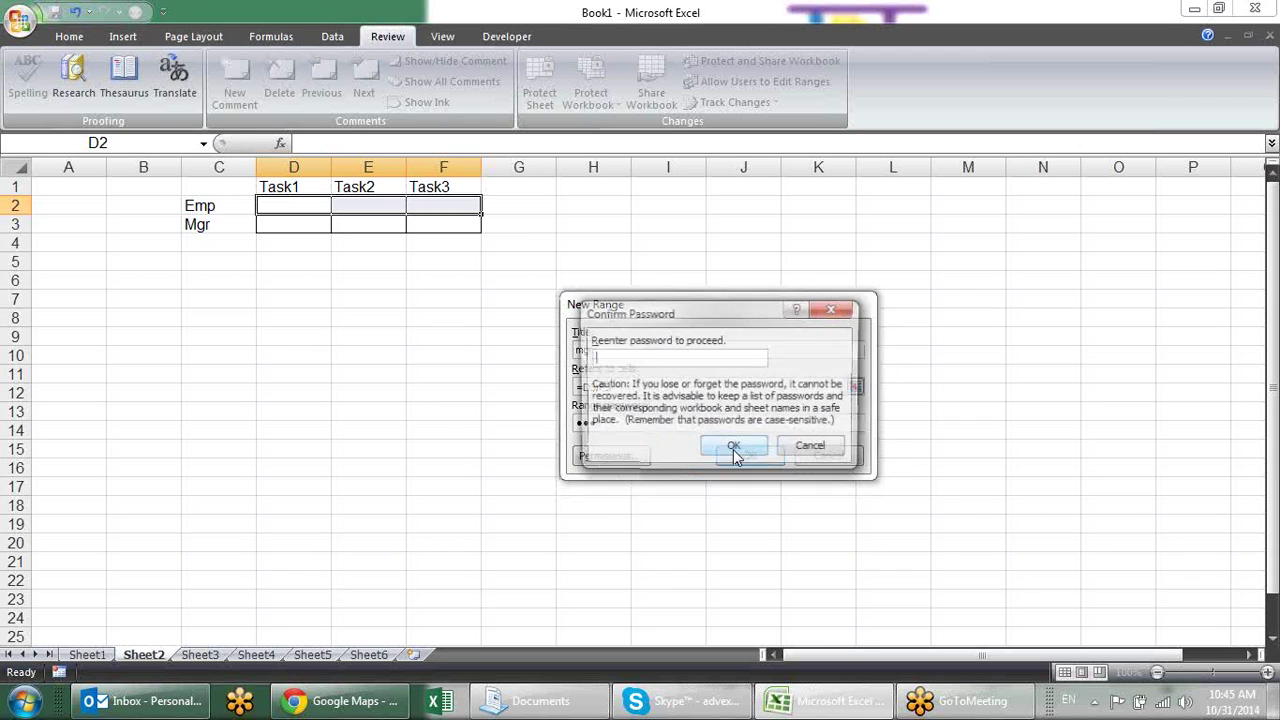
pyautogui.click(735, 452)
pyautogui.click(641, 400)
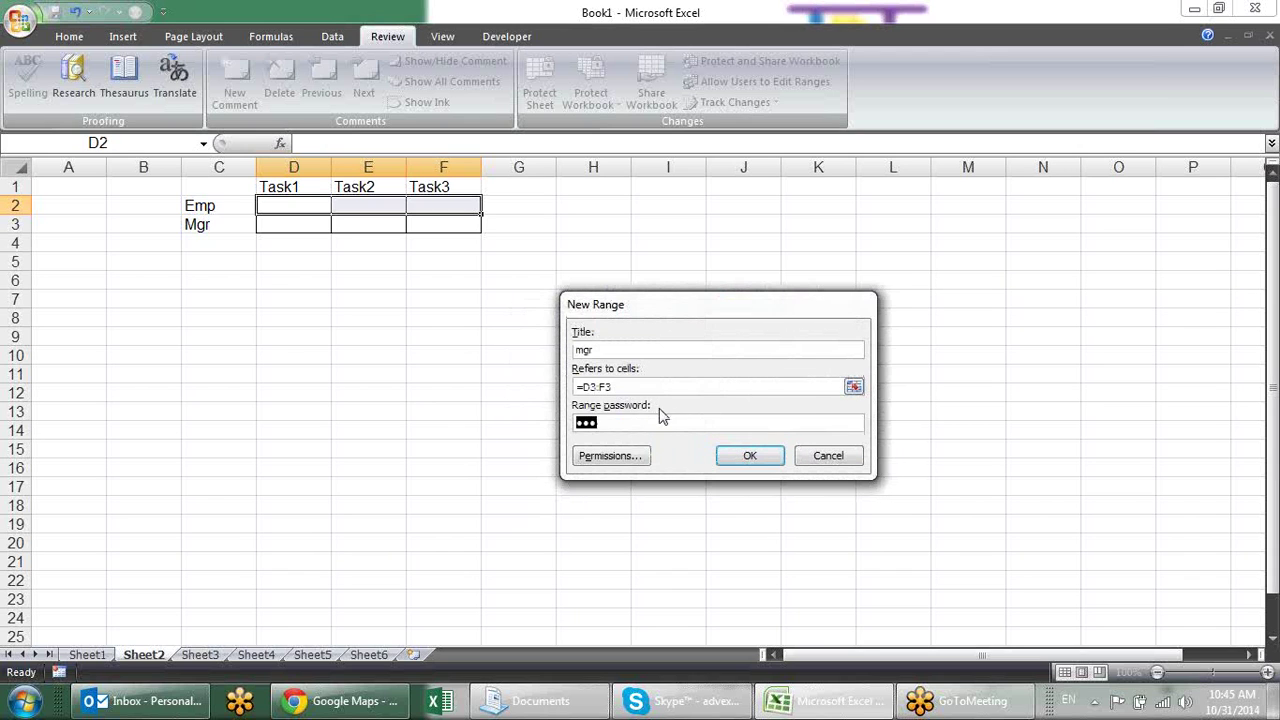
pyautogui.click(745, 456)
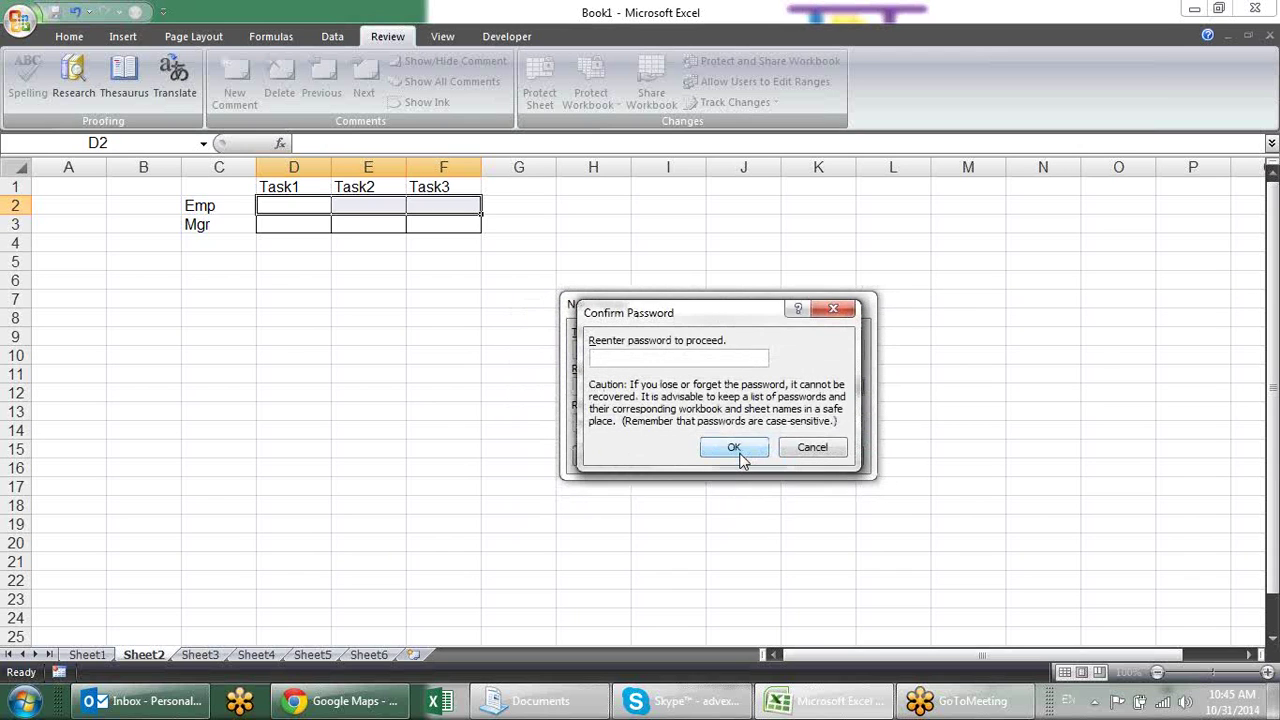
pyautogui.click(740, 455)
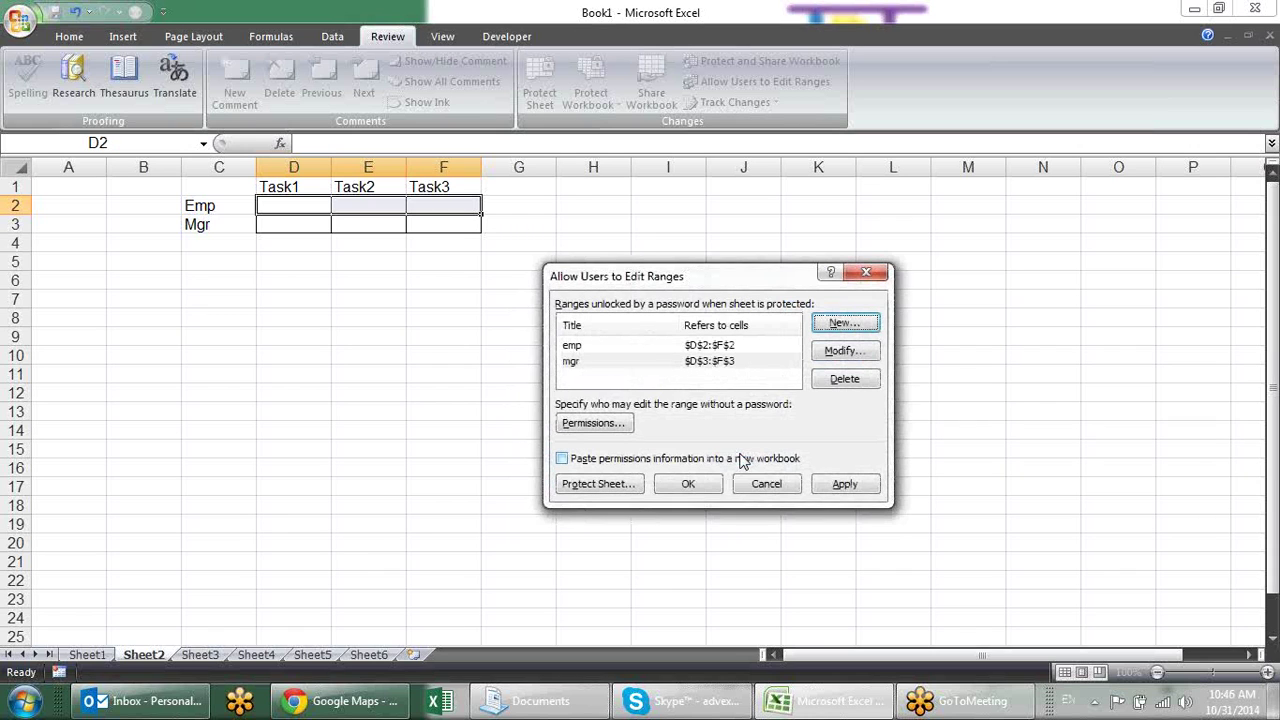
pyautogui.click(834, 488)
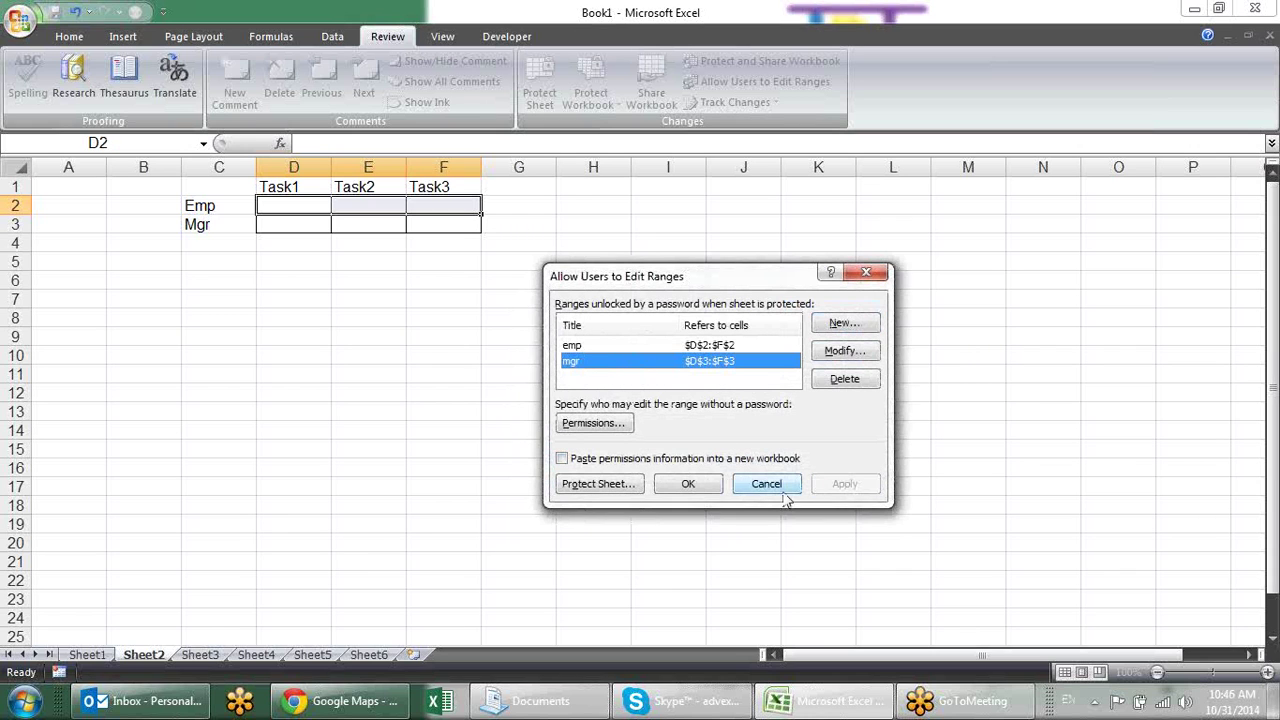
pyautogui.click(688, 486)
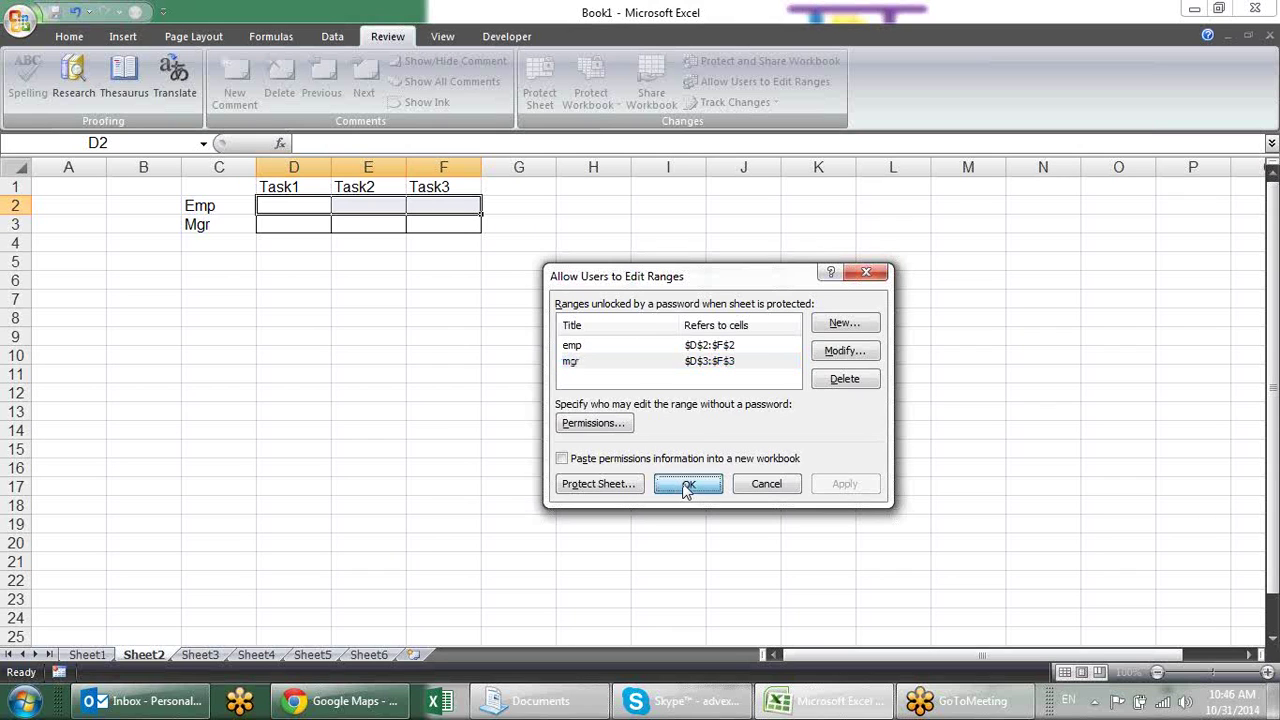
# - Protect Sheet2 with default permissions and confirm cells outside the ranges are read-only
pyautogui.click(533, 92)
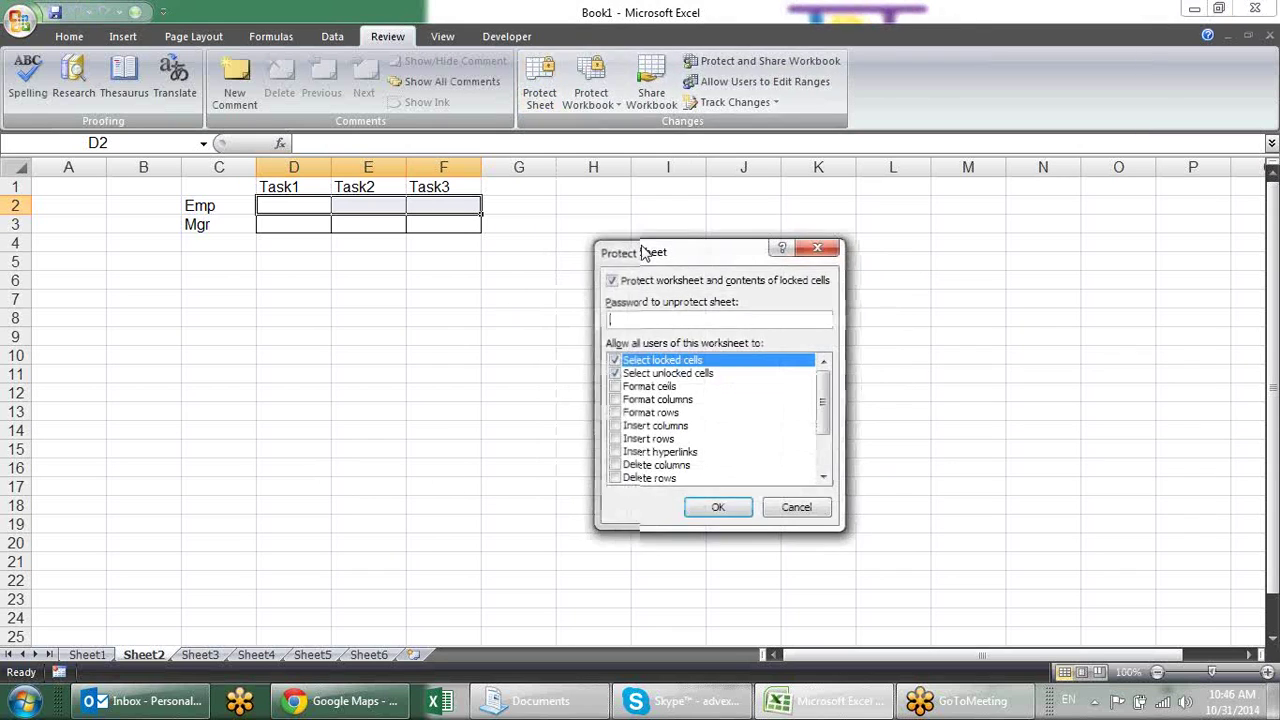
pyautogui.click(726, 507)
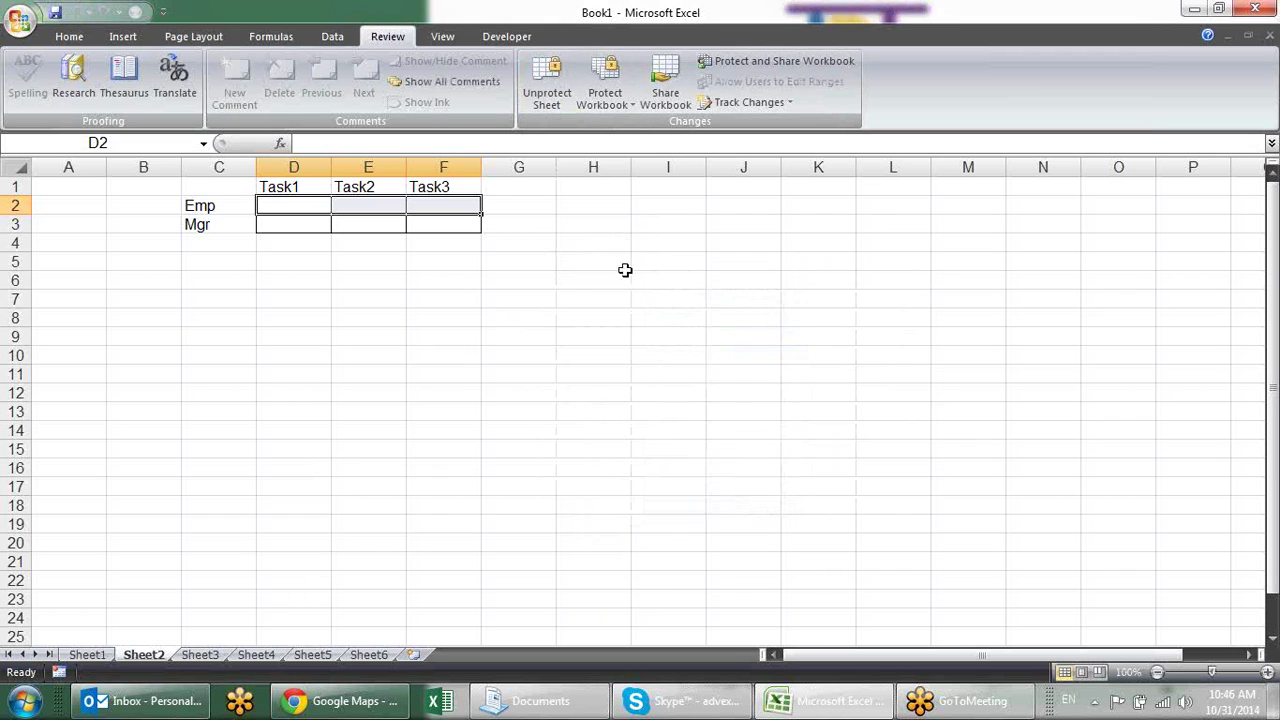
pyautogui.click(622, 264)
pyautogui.click(396, 299)
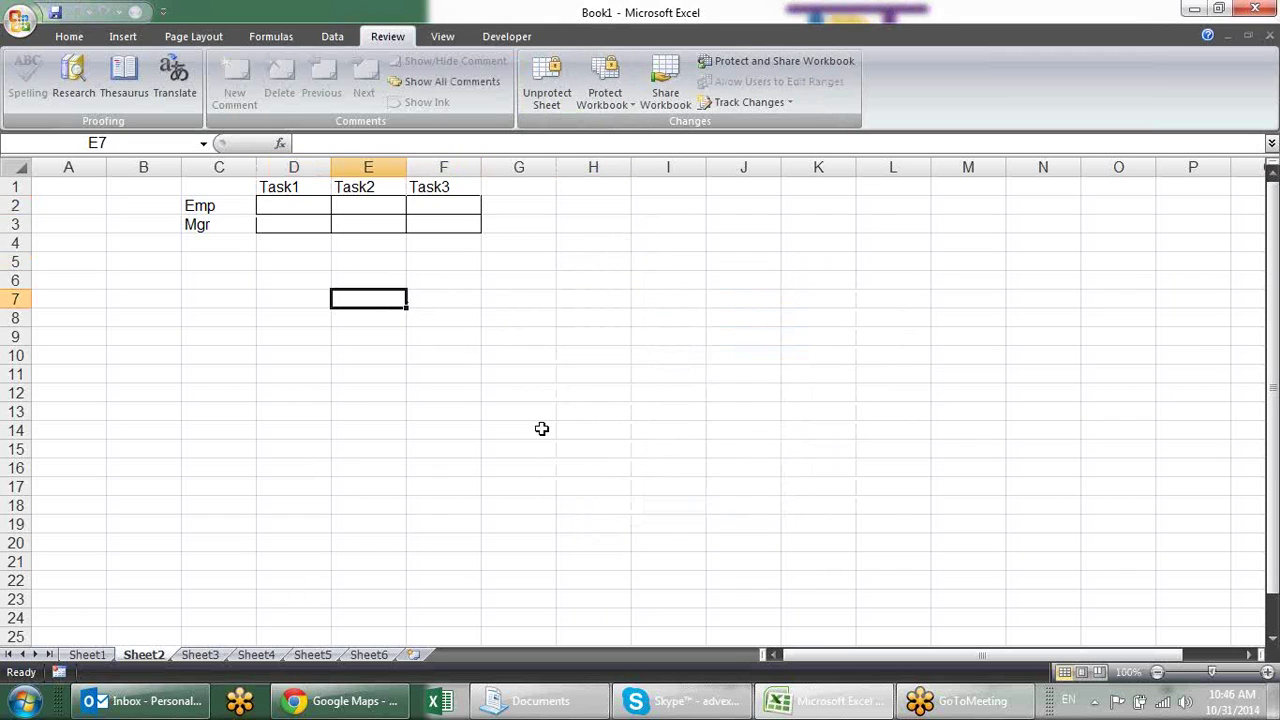
pyautogui.write('a')
pyautogui.click(667, 404)
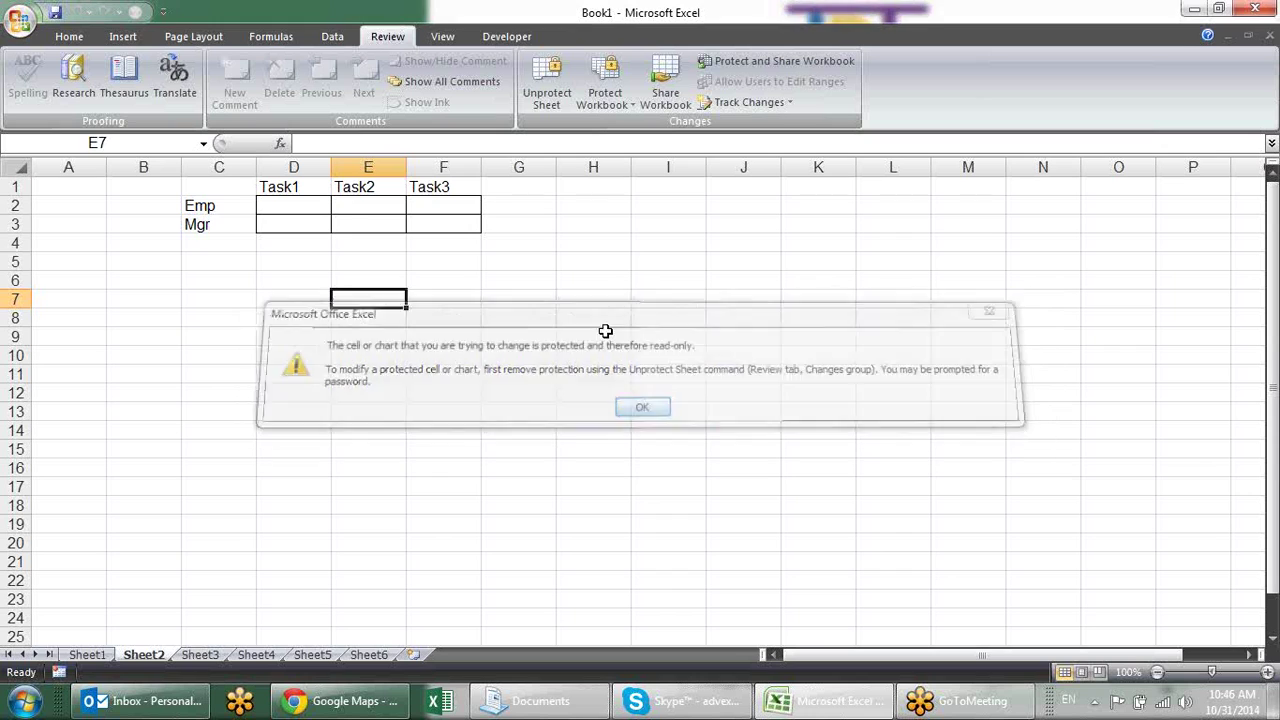
pyautogui.click(593, 205)
pyautogui.write('a')
pyautogui.click(628, 418)
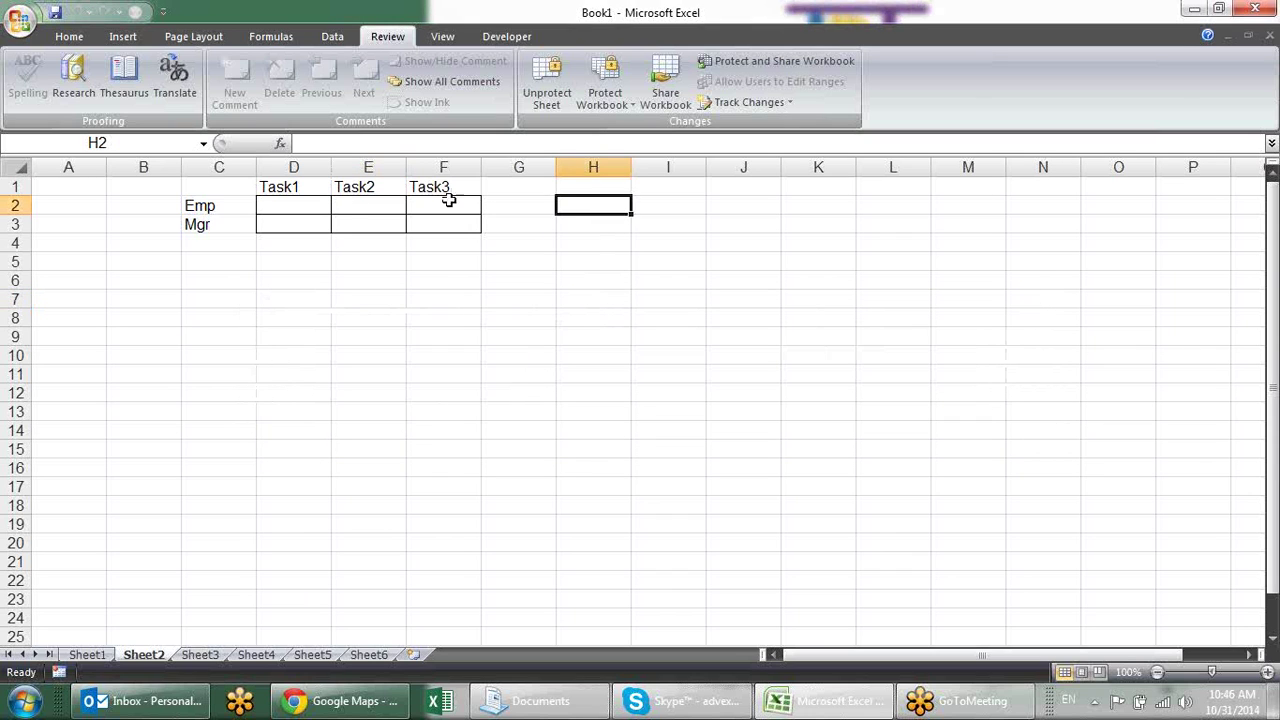
# - Unlock the emp range at D2 by entering its range password
pyautogui.click(316, 203)
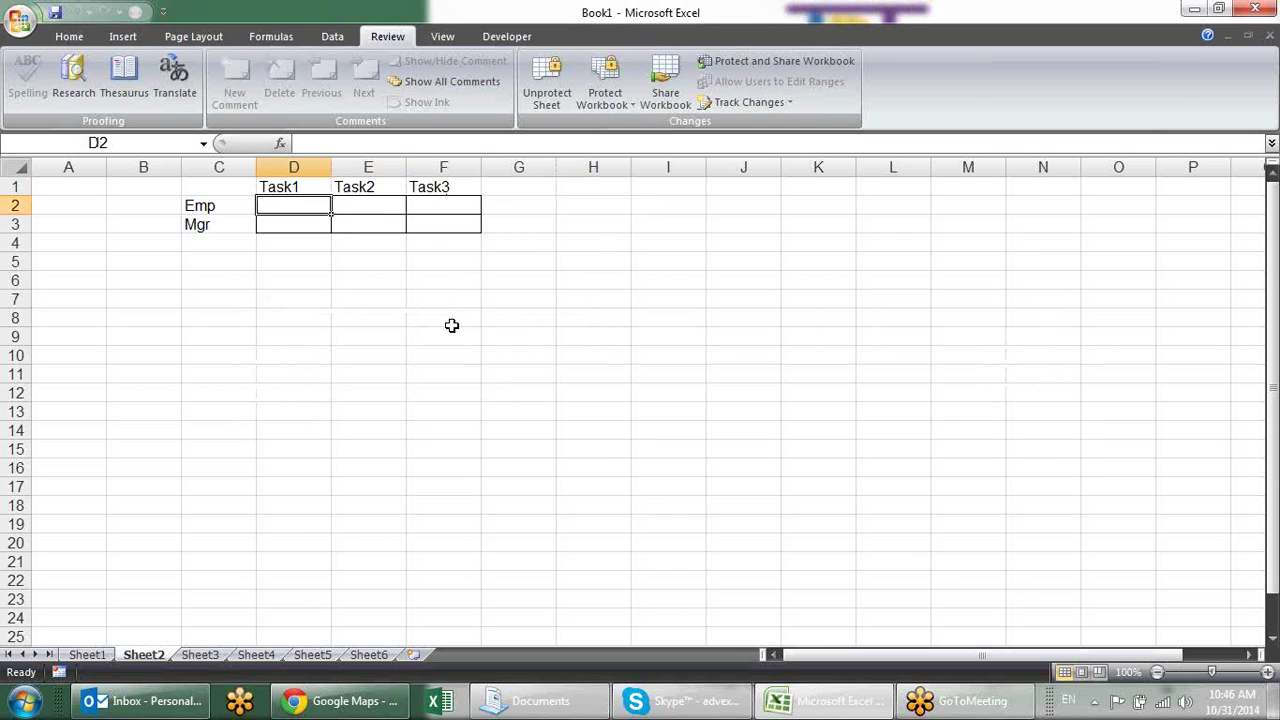
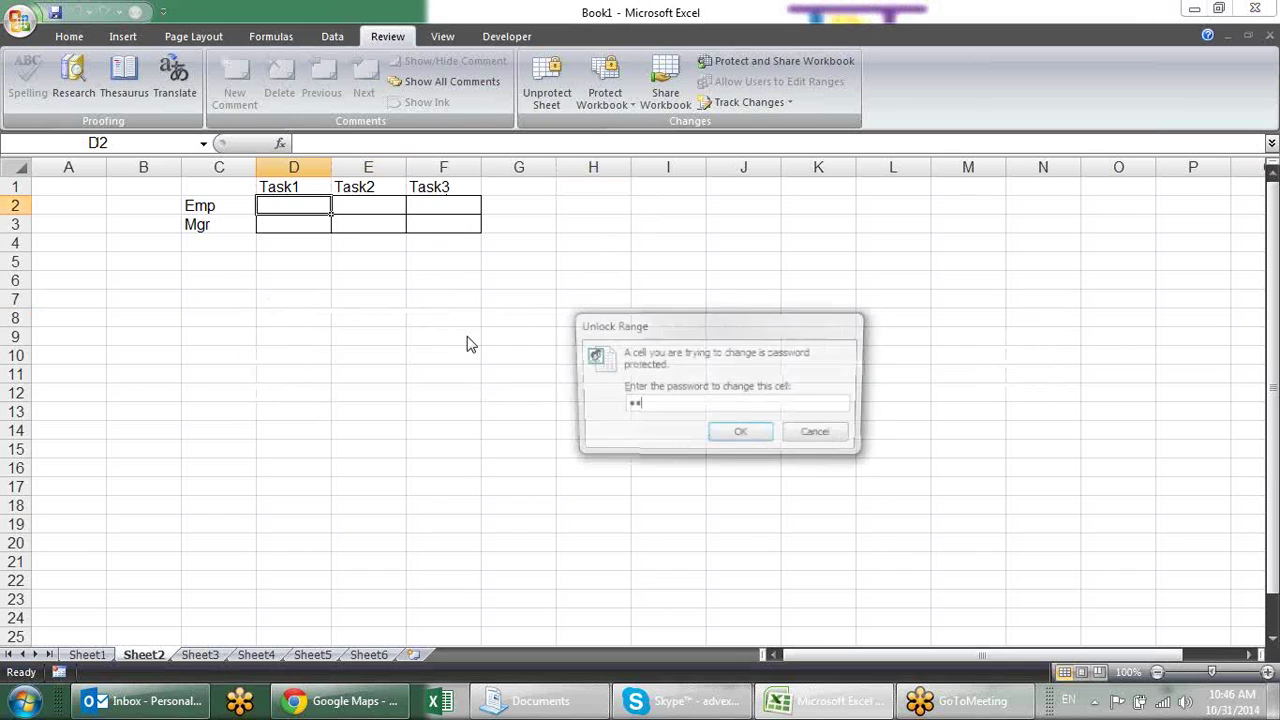
pyautogui.moveTo(652, 404); pyautogui.dragTo(568, 400)
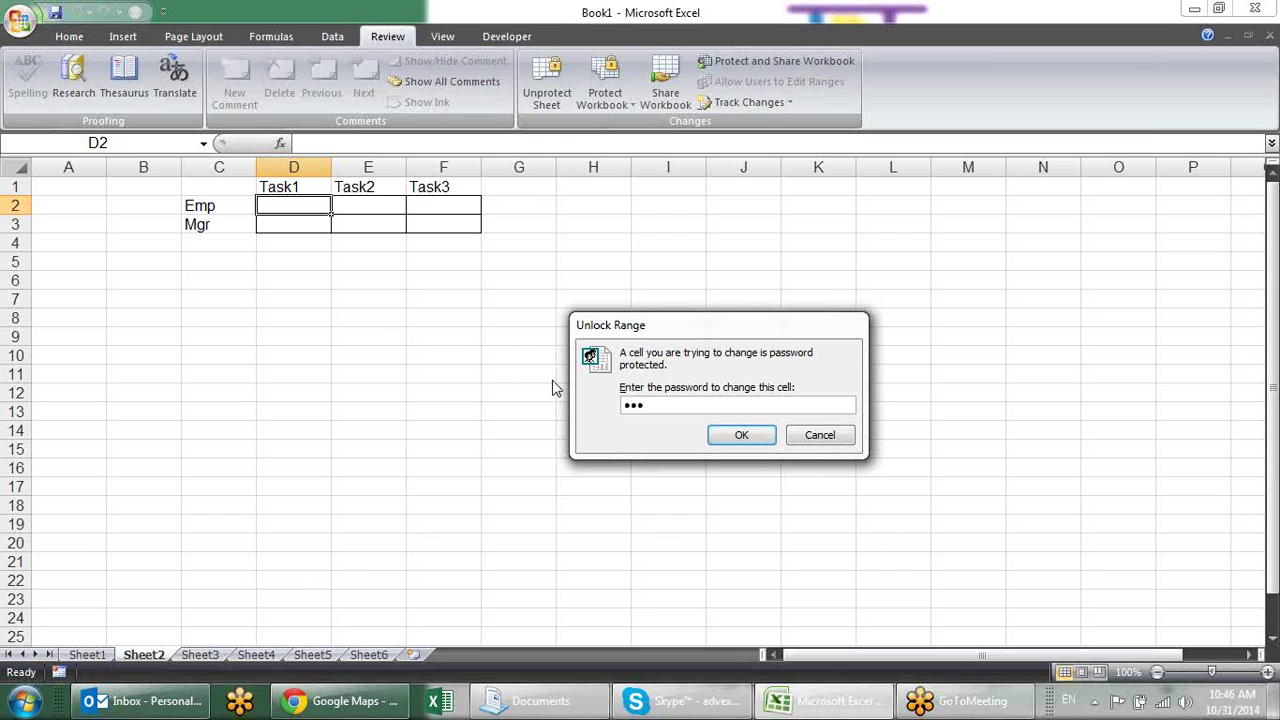
pyautogui.press('Return')
# - Enter sdf, sdfdf and sdfsdf into D2, E2 and F2
pyautogui.write('sdf')
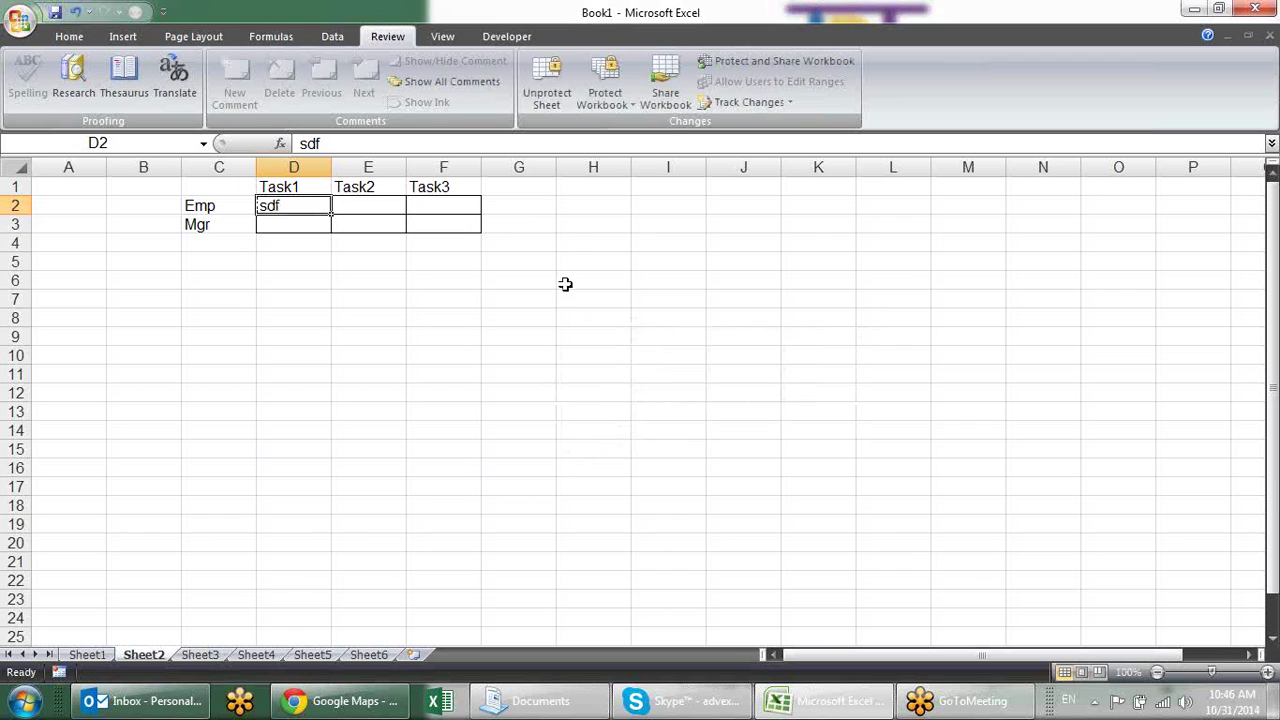
pyautogui.click(410, 205)
pyautogui.click(366, 192)
pyautogui.click(366, 203)
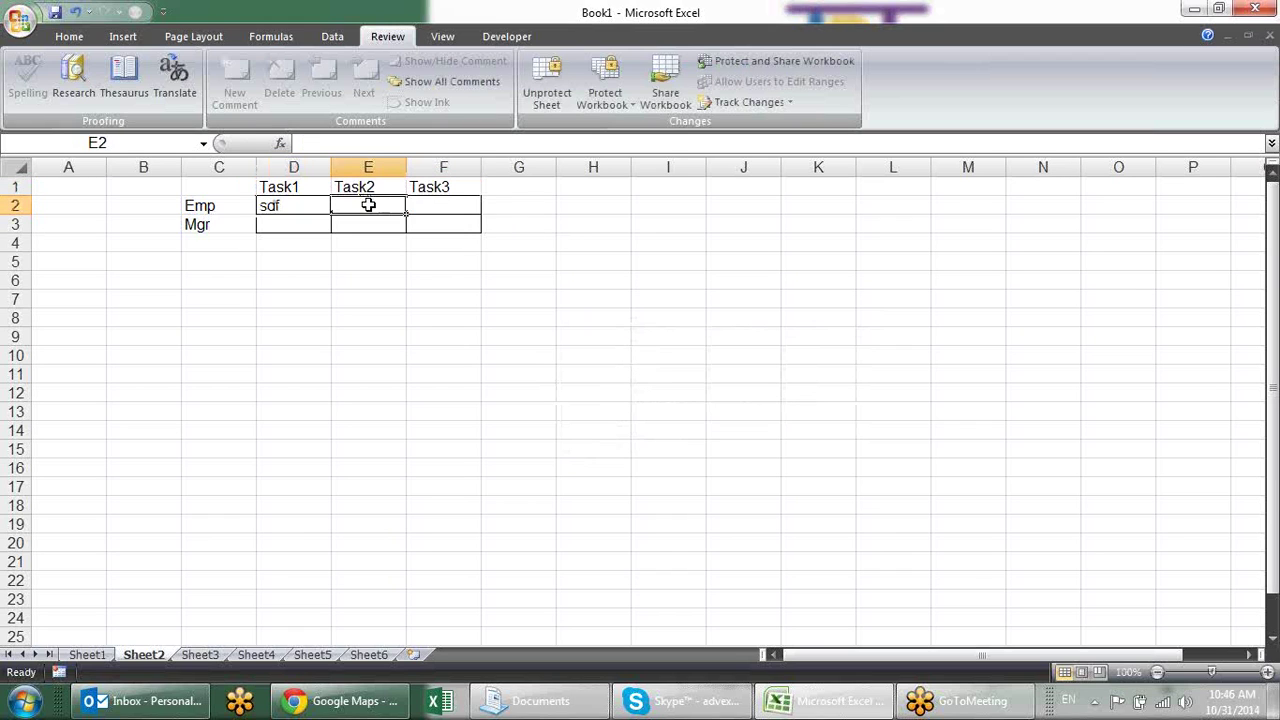
pyautogui.write('sdfdf')
pyautogui.click(437, 206)
pyautogui.write('sdfsdf')
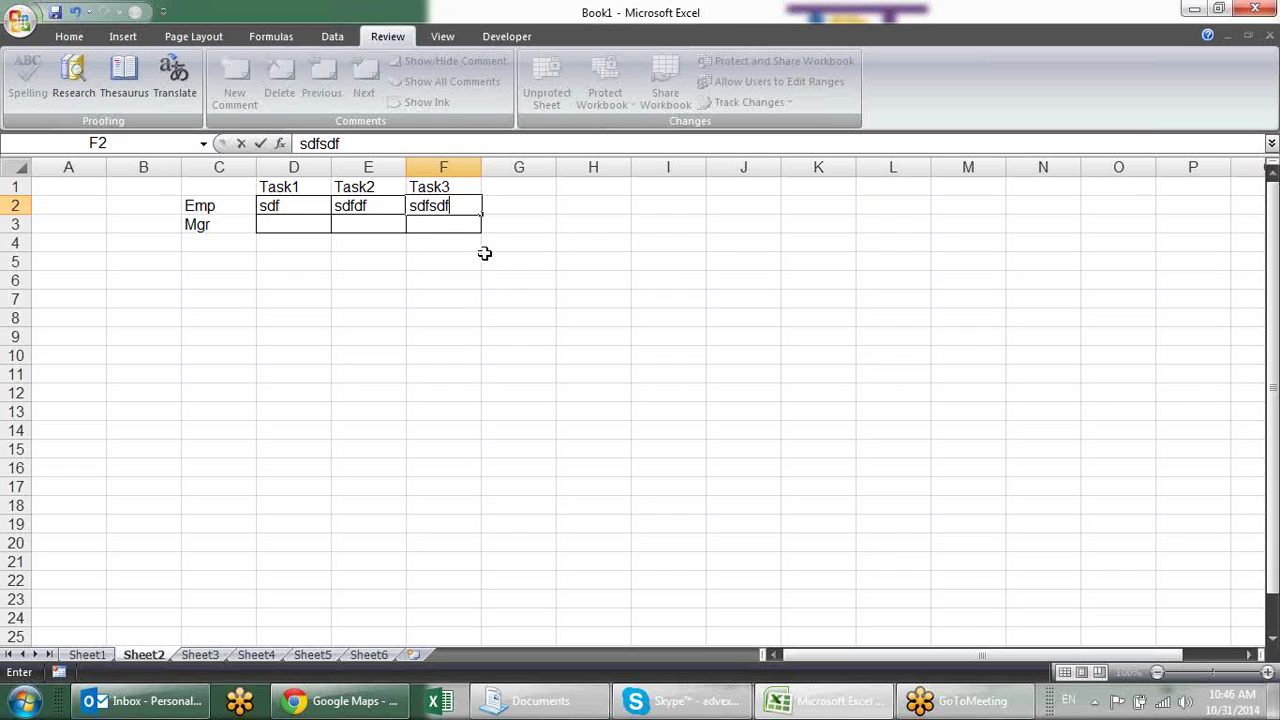
pyautogui.press('Return')
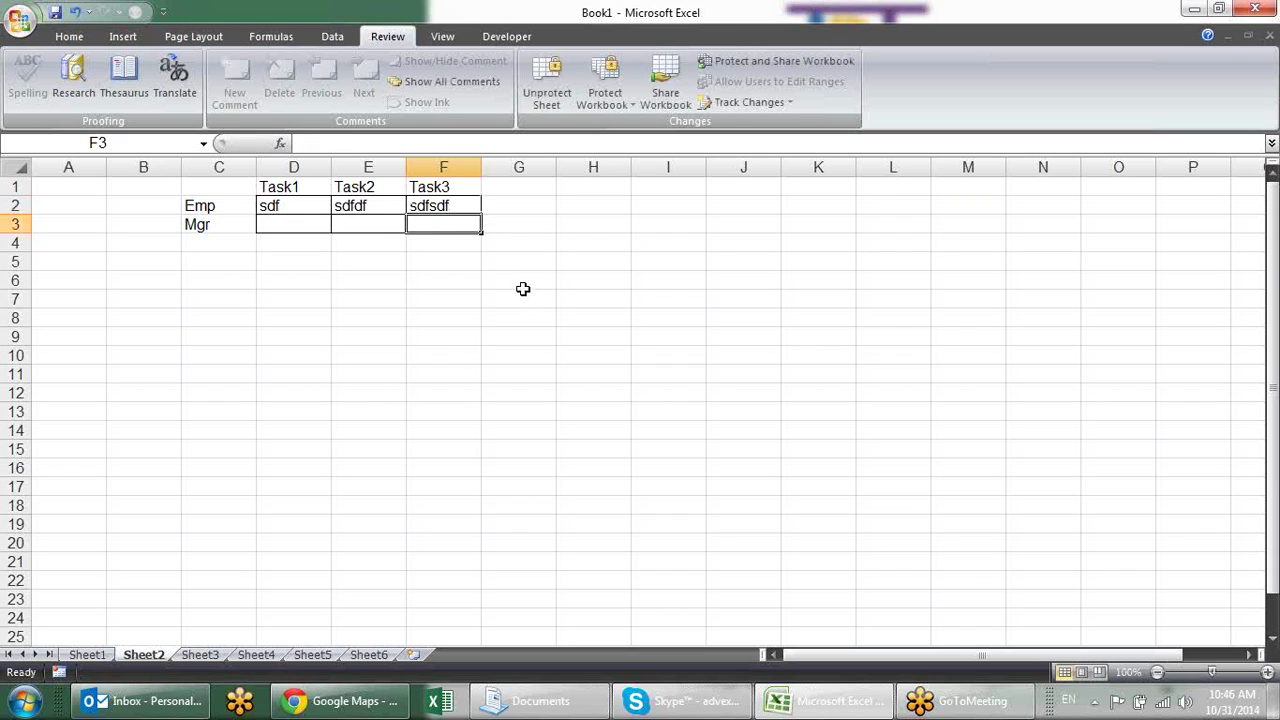
# - Unlock the Mgr row's protected range by entering its password
pyautogui.click(297, 236)
pyautogui.click(294, 228)
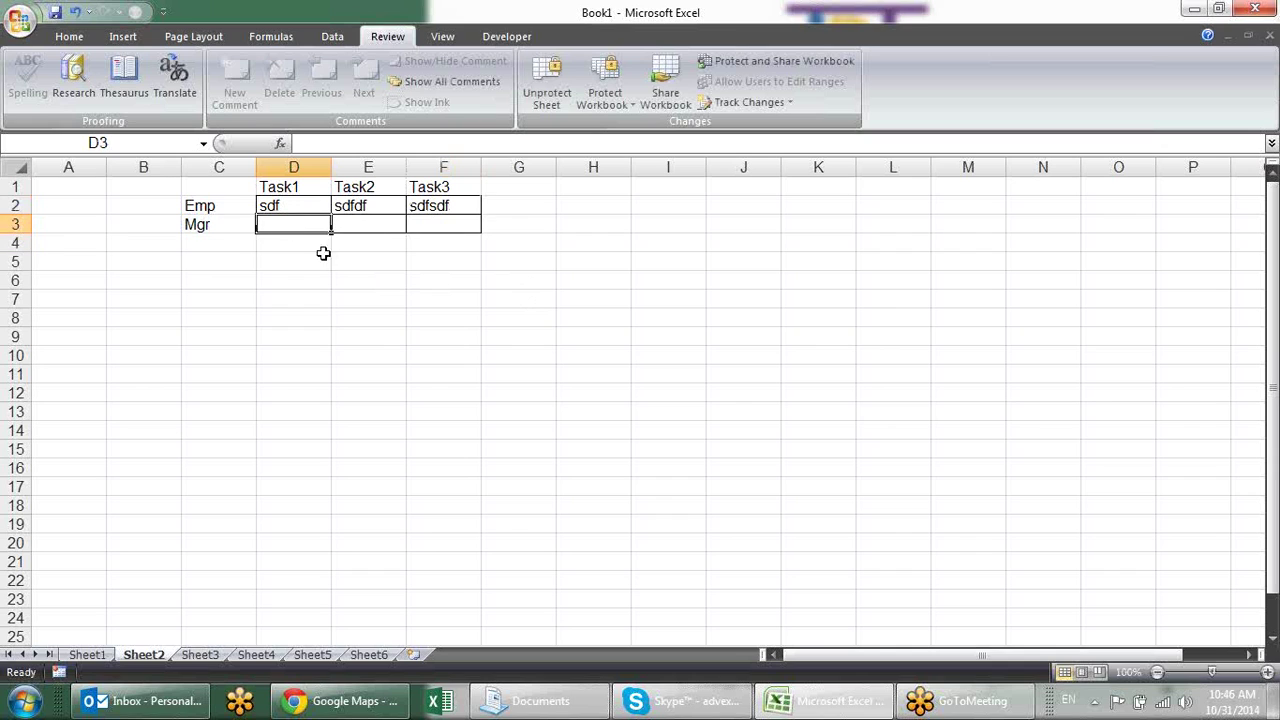
pyautogui.write('s')
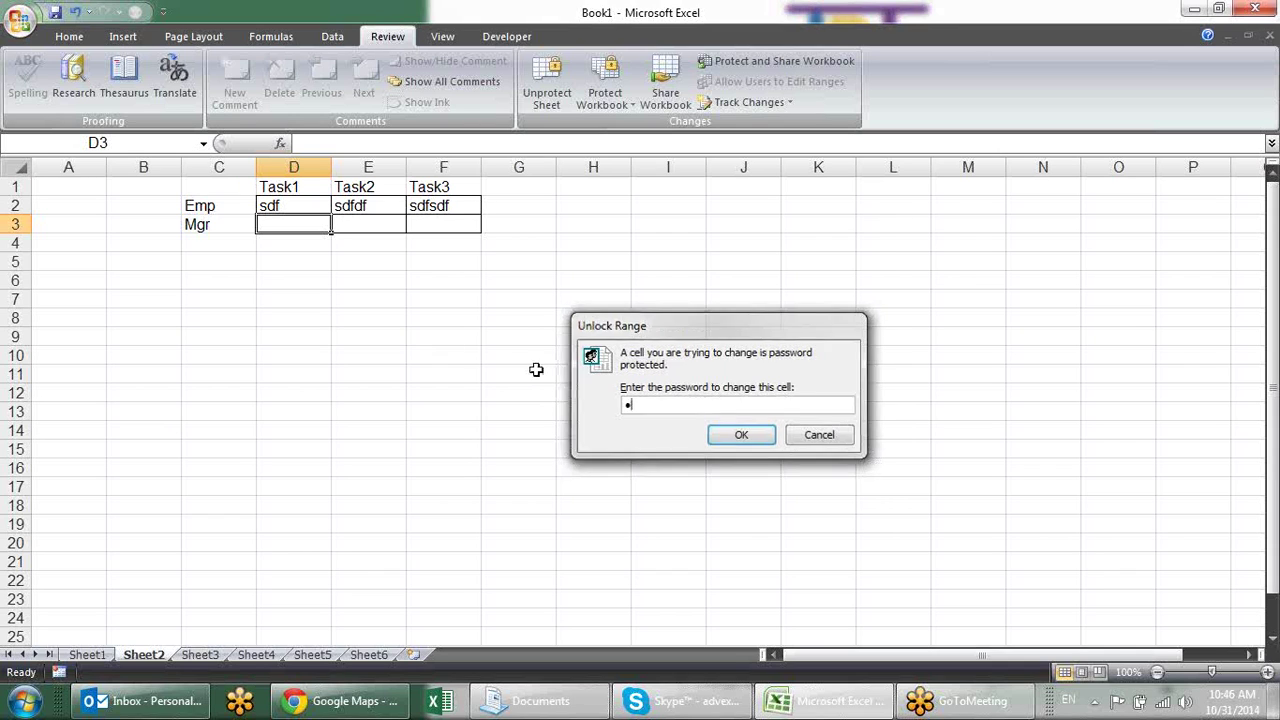
pyautogui.press('Escape')
pyautogui.click(397, 220)
pyautogui.write('s')
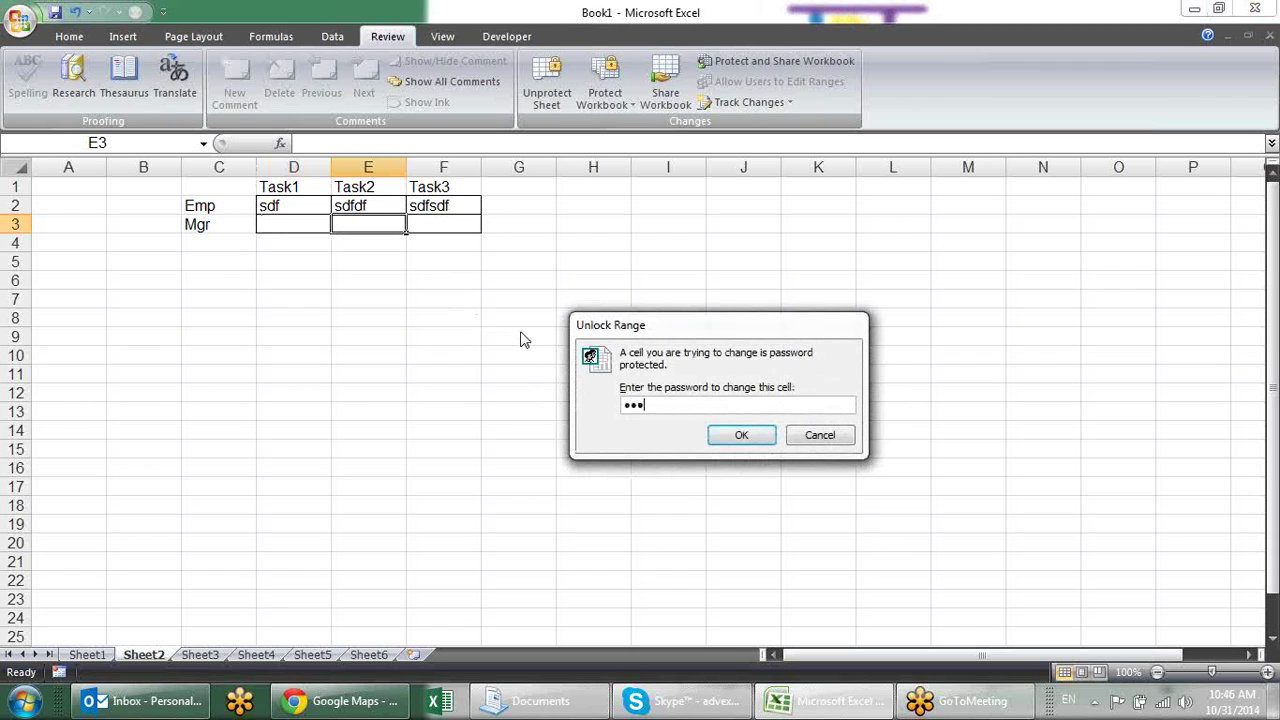
pyautogui.press('Return')
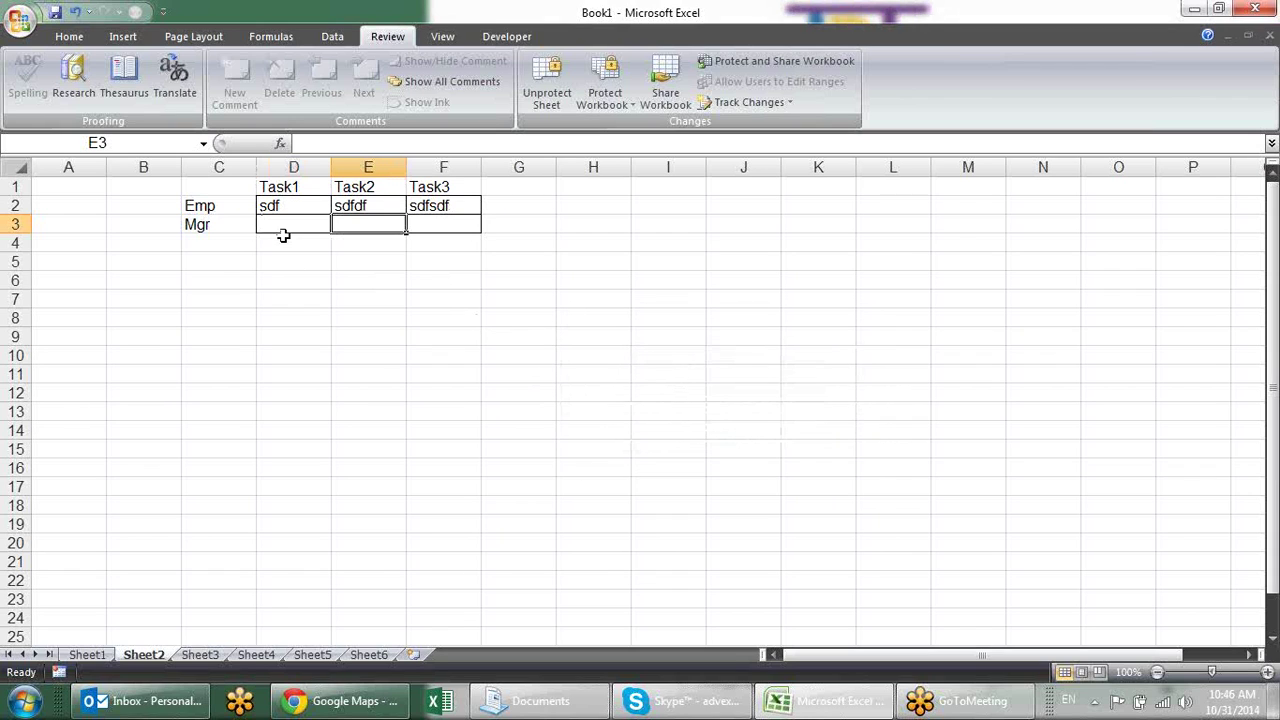
# - Enter sdf, df, df into the Mgr row cells D3:F3
pyautogui.click(293, 228)
pyautogui.write('sdf')
pyautogui.click(392, 235)
pyautogui.write('df')
pyautogui.click(448, 224)
pyautogui.write('df')
pyautogui.click(585, 284)
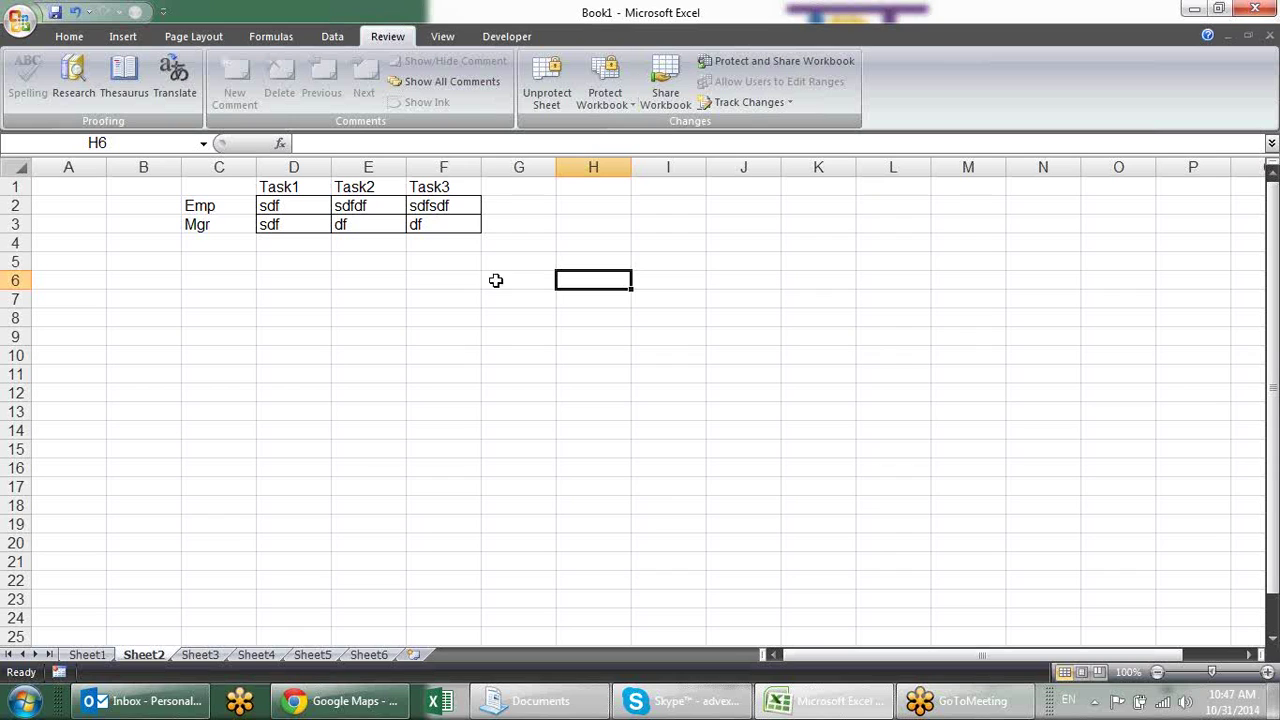
# - Overwrite the Emp row cells D2:F2 with dsf, df, df
pyautogui.click(268, 208)
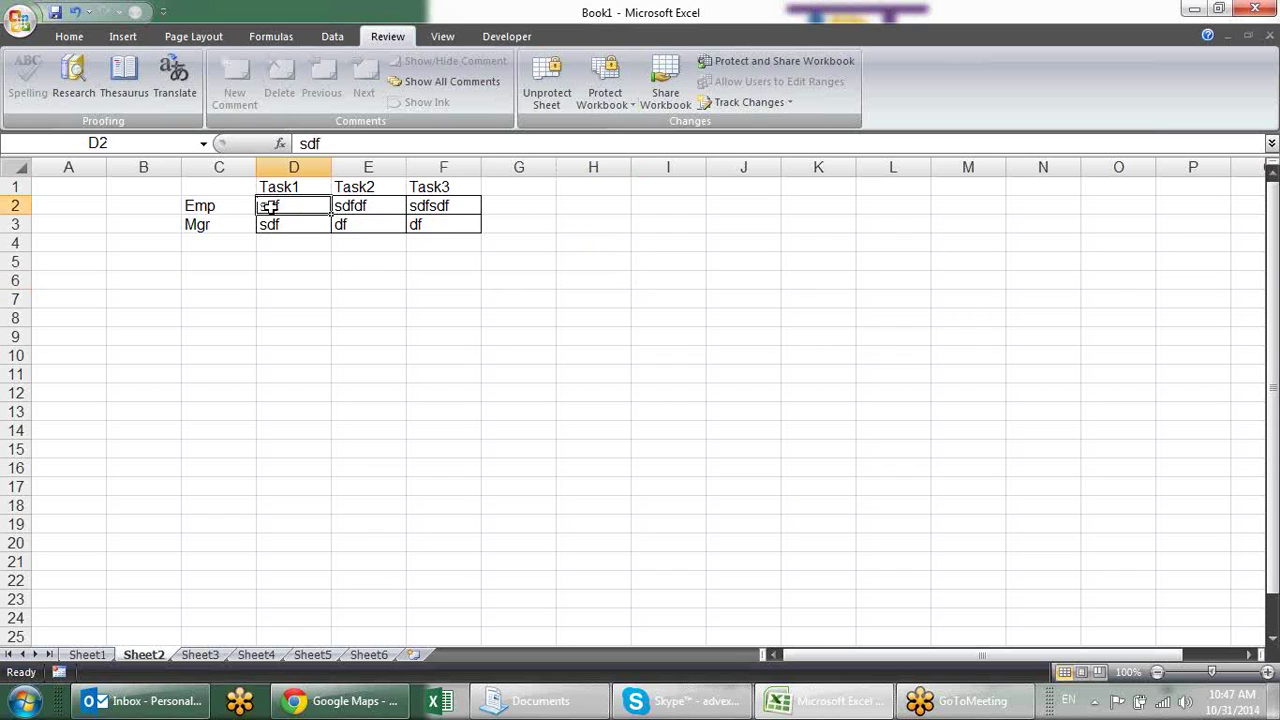
pyautogui.write('dsf')
pyautogui.click(362, 207)
pyautogui.write('df')
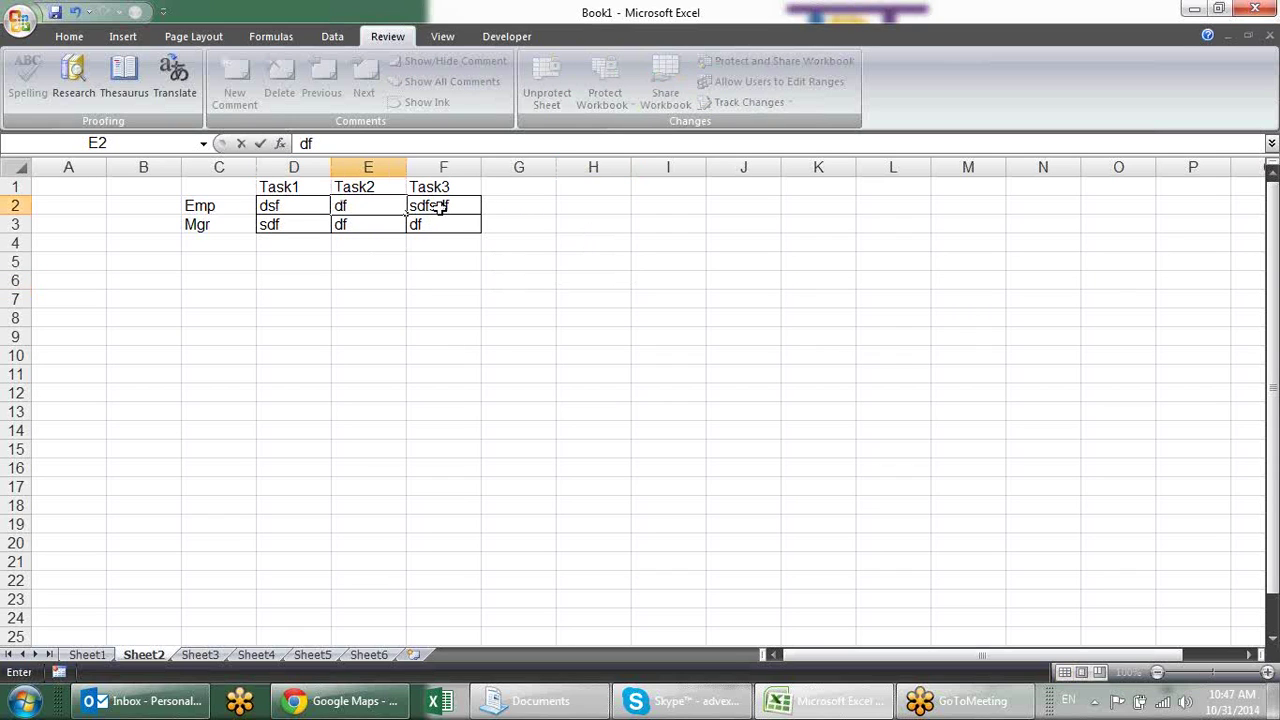
pyautogui.click(436, 207)
pyautogui.write('df')
pyautogui.click(479, 283)
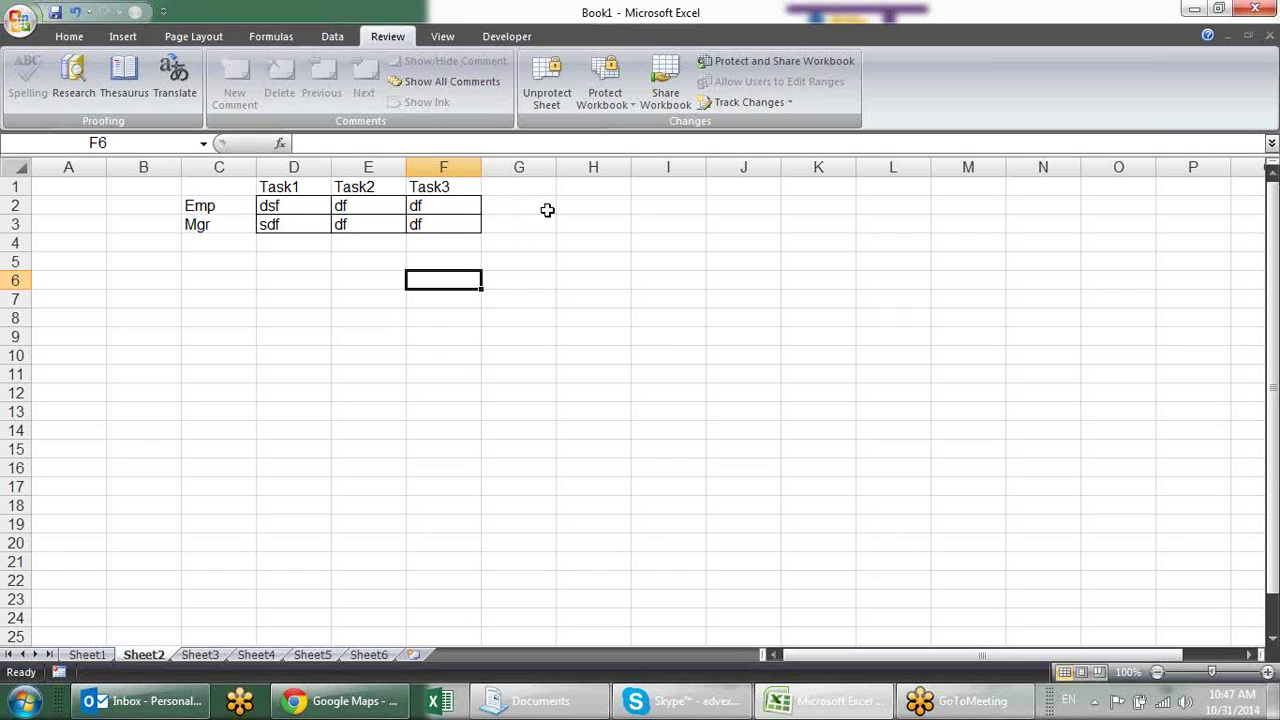
pyautogui.click(521, 285)
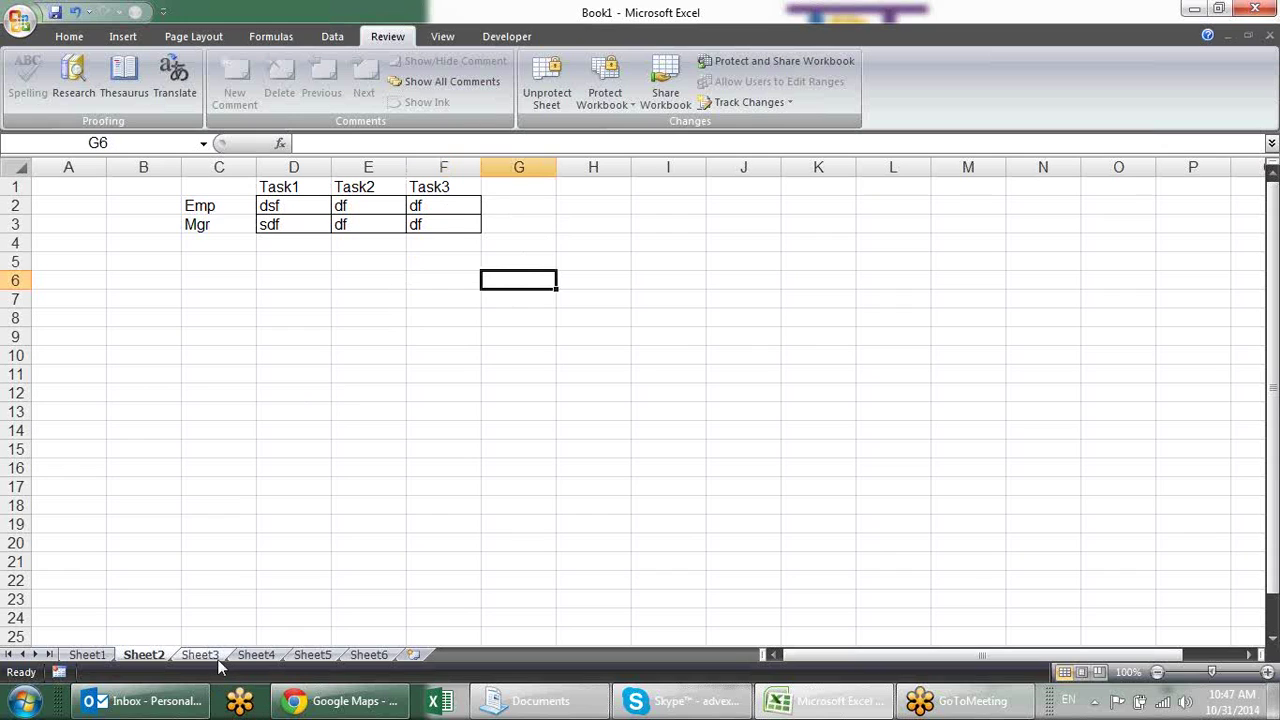
# - Check the entered values in E3, F3, F2, E2 and D2
pyautogui.click(368, 228)
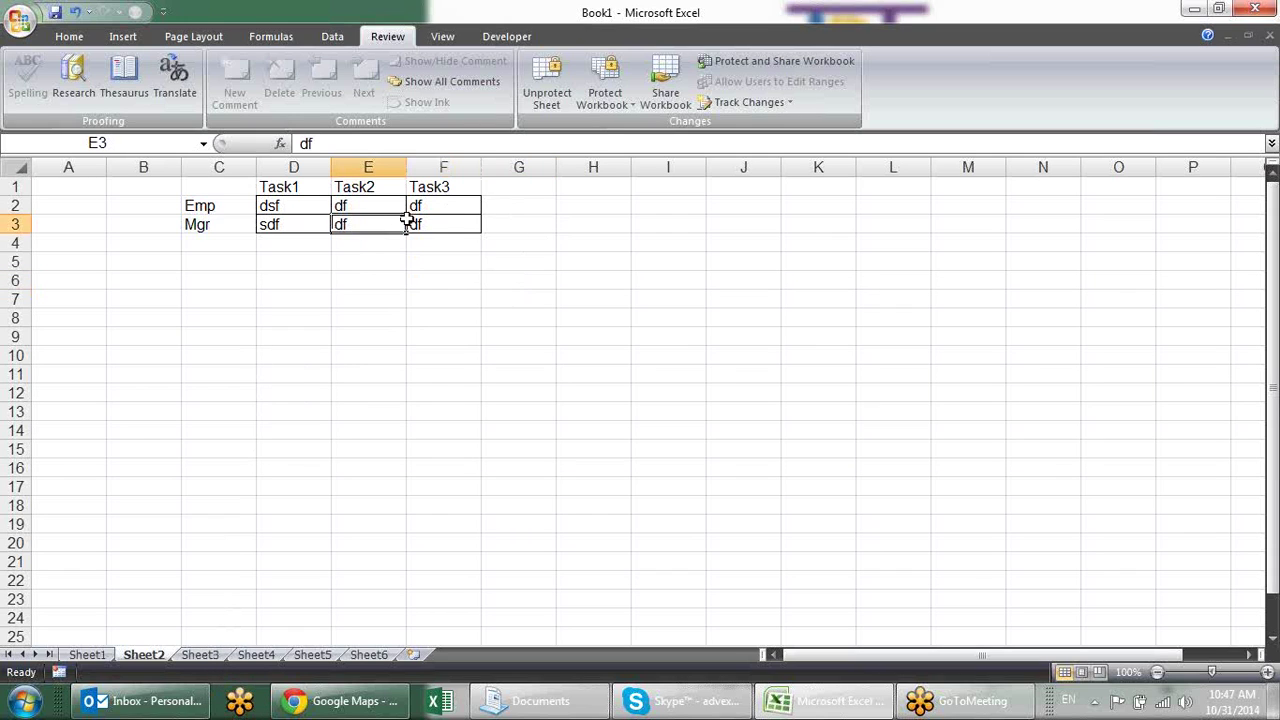
pyautogui.click(436, 224)
pyautogui.click(424, 202)
pyautogui.click(373, 201)
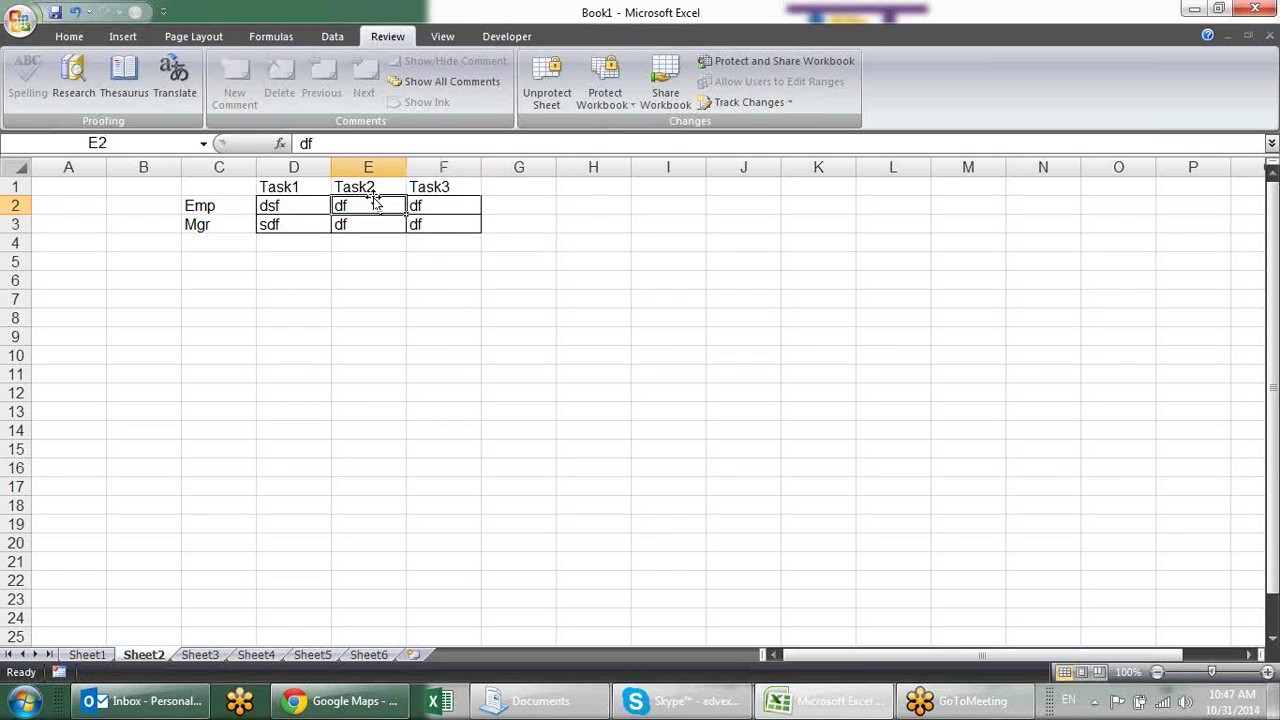
pyautogui.click(266, 210)
# - Browse Sheet1, Sheet2, Sheet3 and Sheet1 again, ending on the empty Sheet4 with the window re-maximized
pyautogui.click(92, 640)
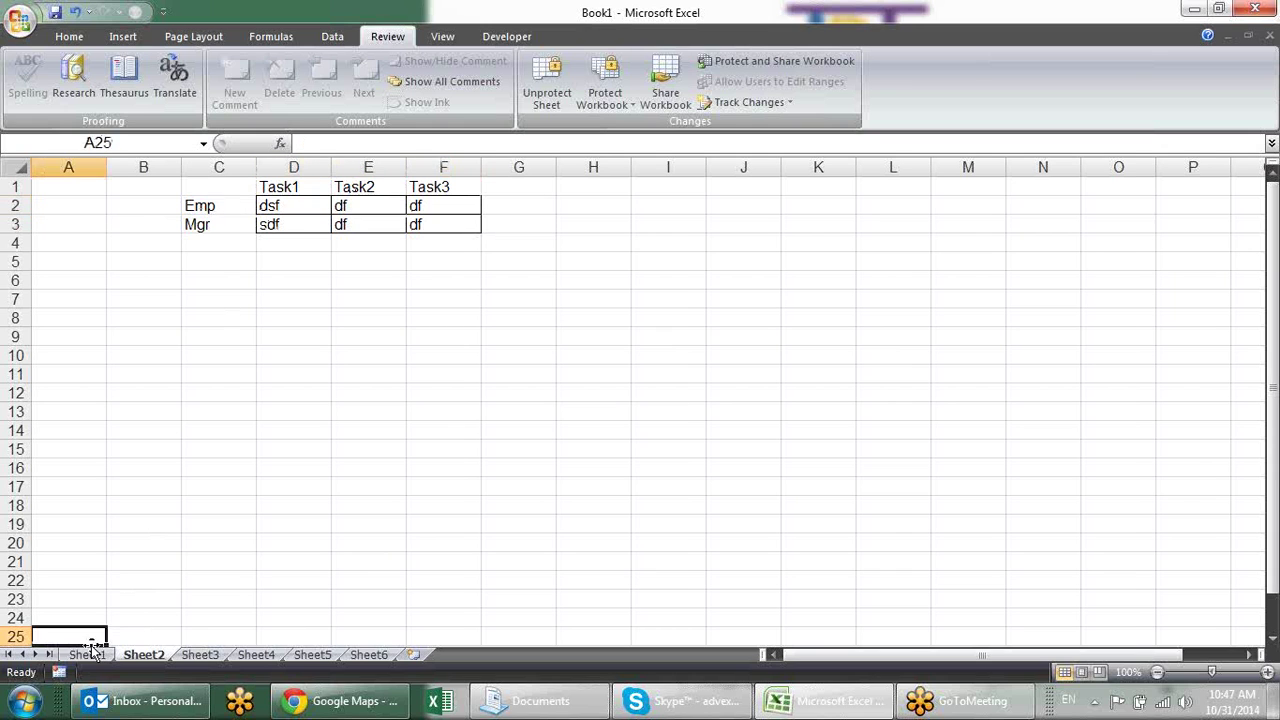
pyautogui.click(95, 655)
pyautogui.click(151, 658)
pyautogui.click(193, 659)
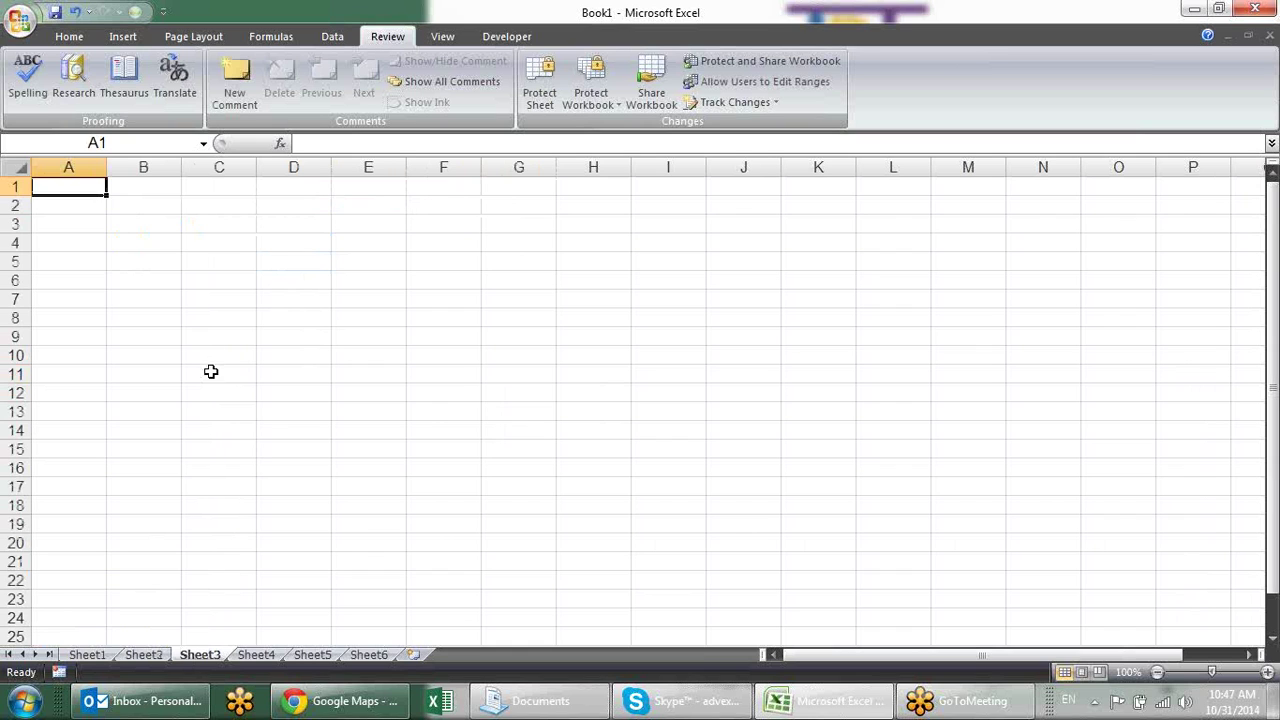
pyautogui.click(92, 656)
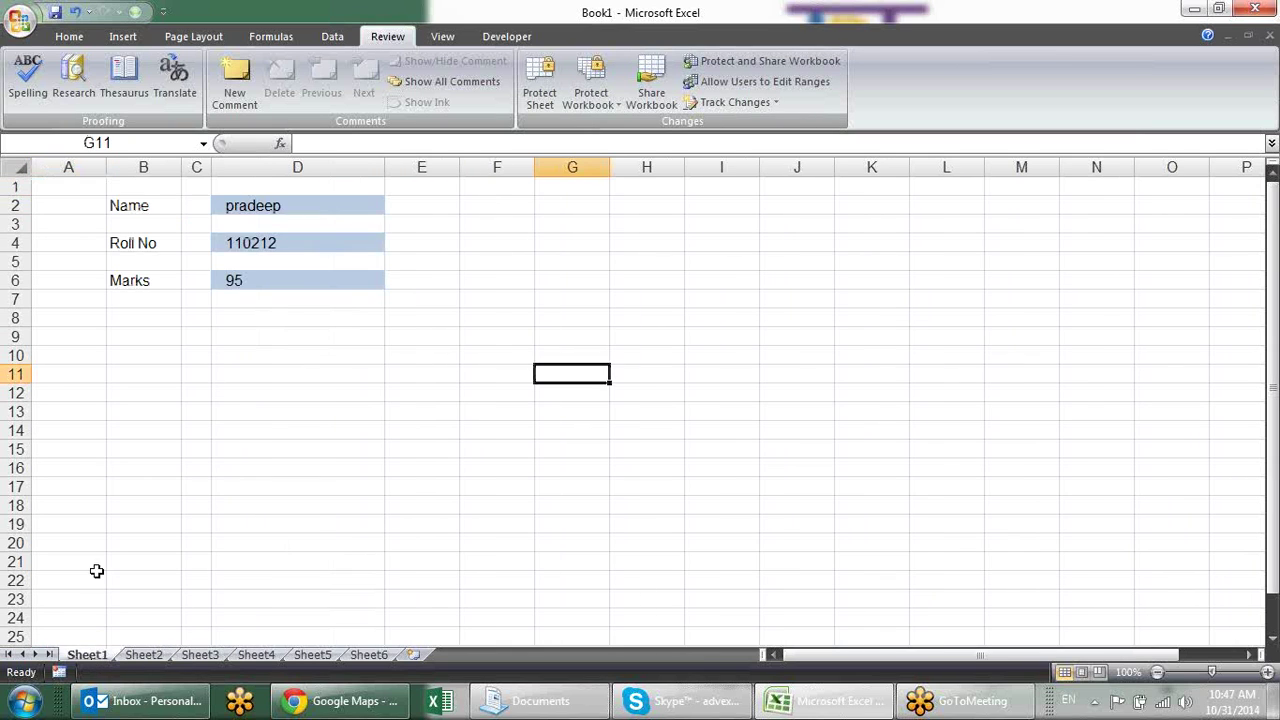
pyautogui.click(364, 358)
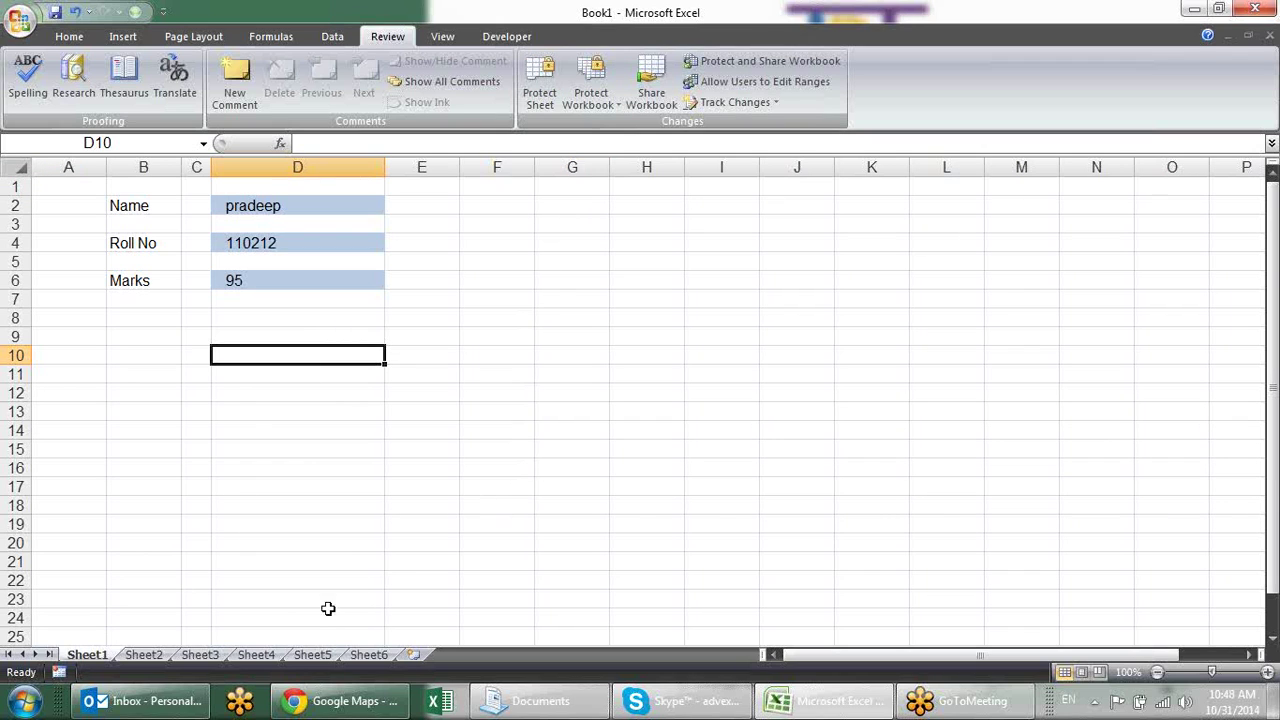
pyautogui.click(264, 646)
pyautogui.click(422, 450)
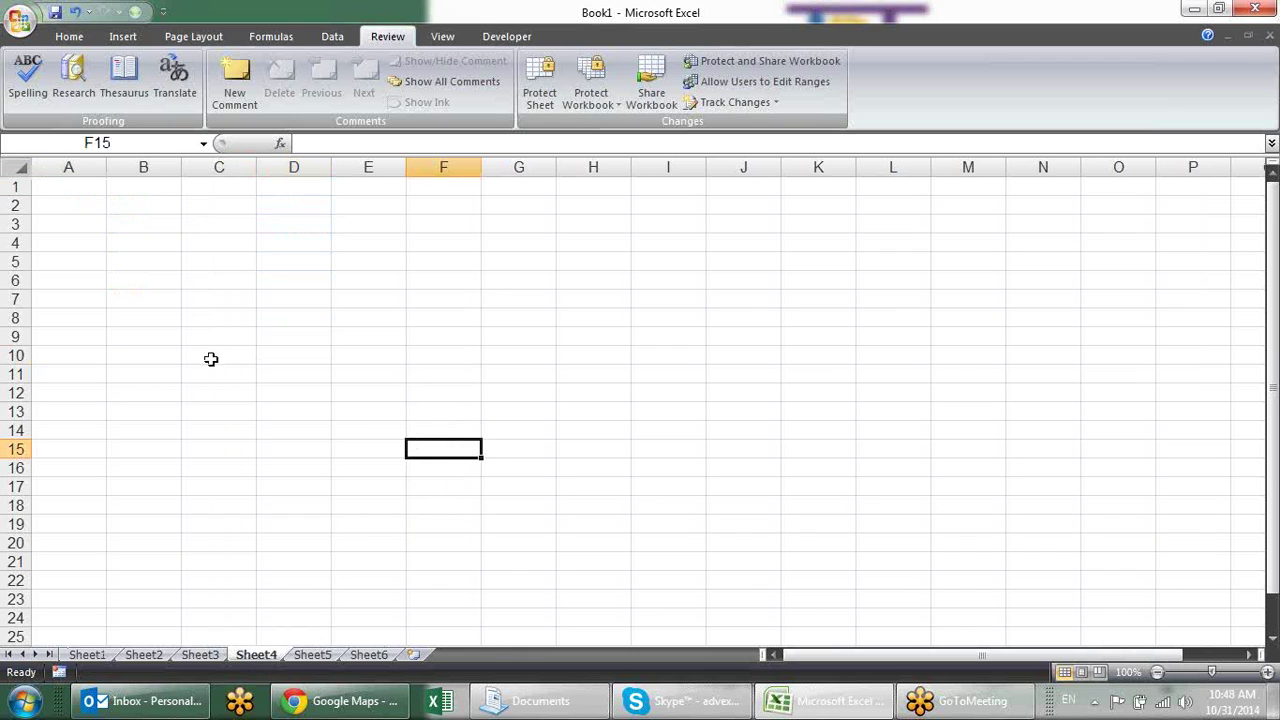
pyautogui.click(1248, 35)
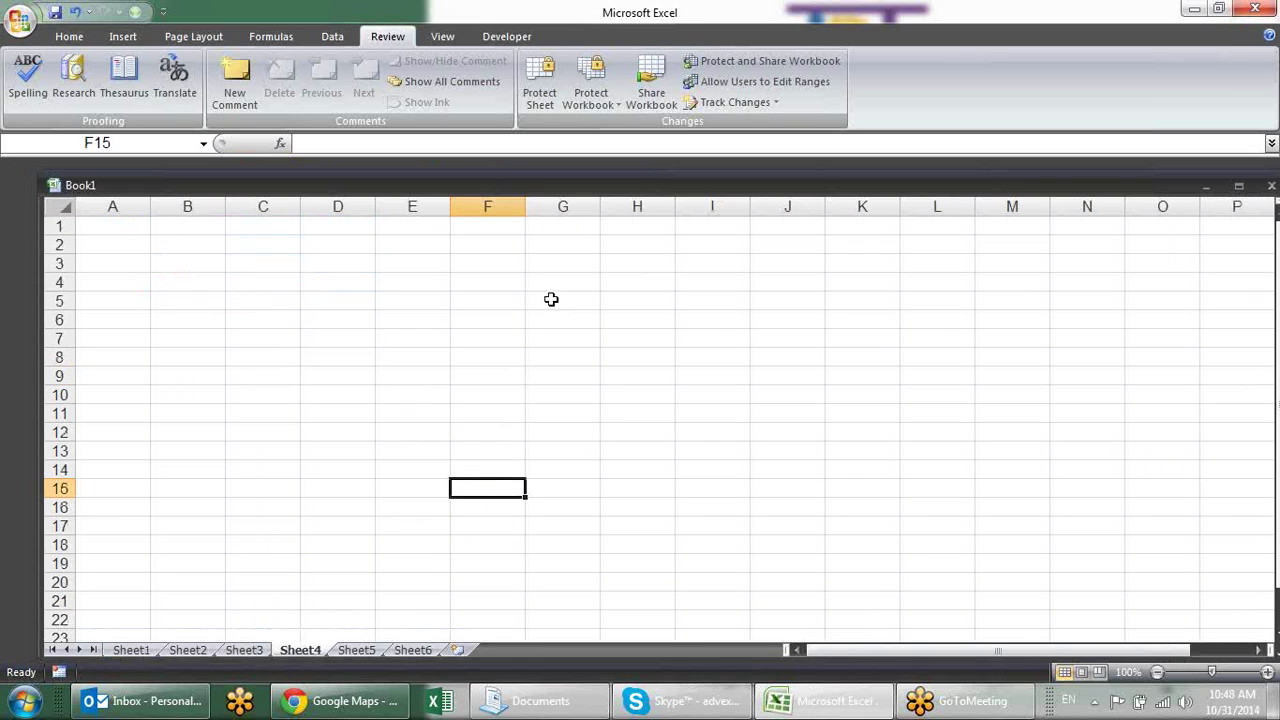
pyautogui.click(1238, 186)
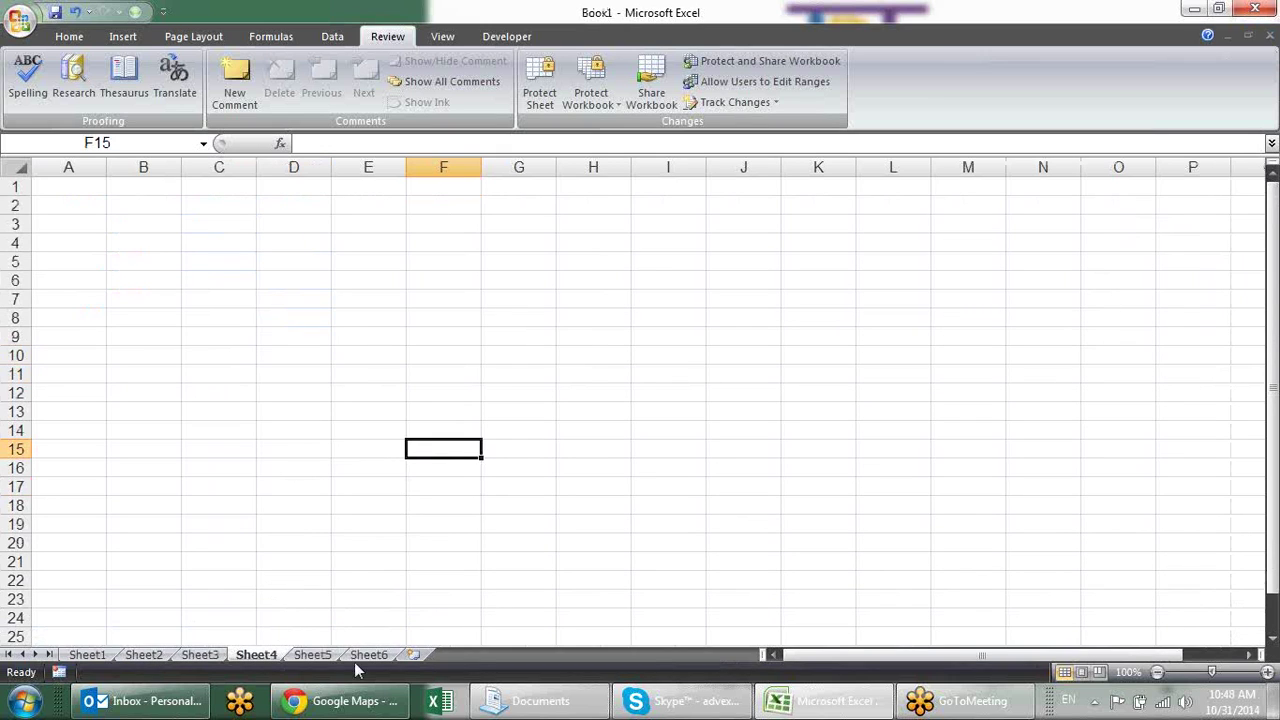
pyautogui.rightClick(252, 654)
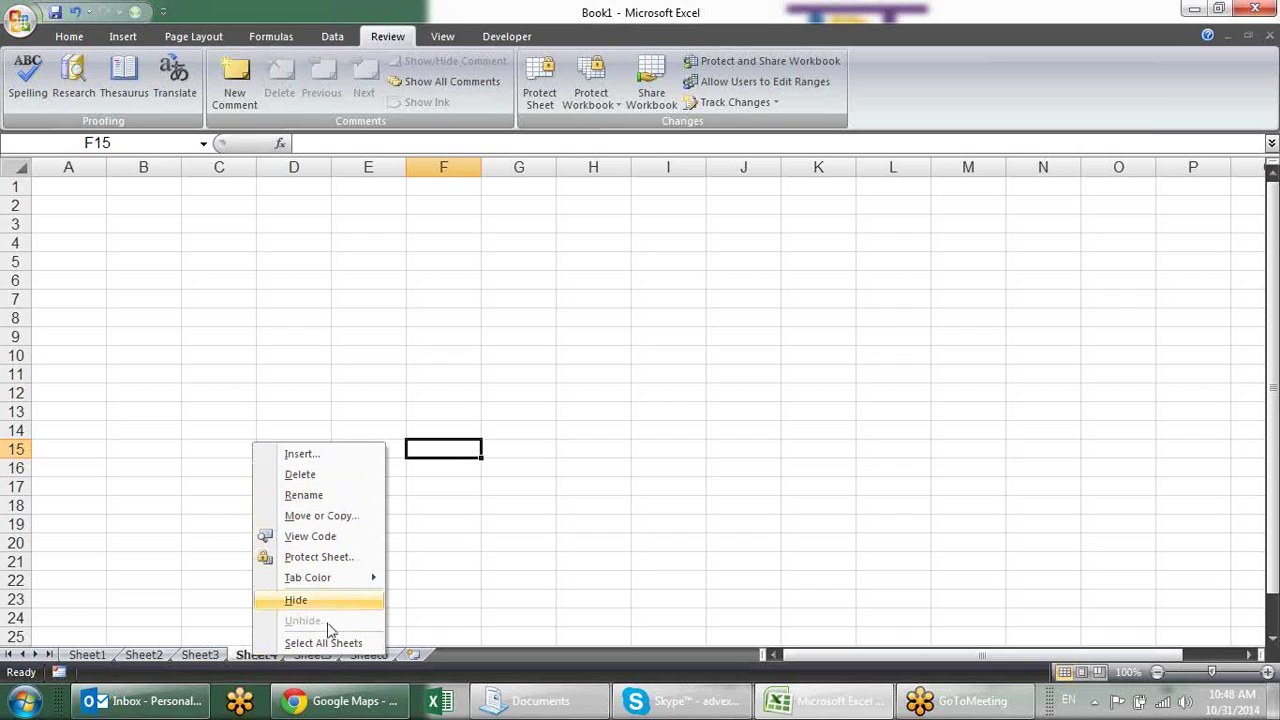
pyautogui.click(186, 563)
pyautogui.click(88, 654)
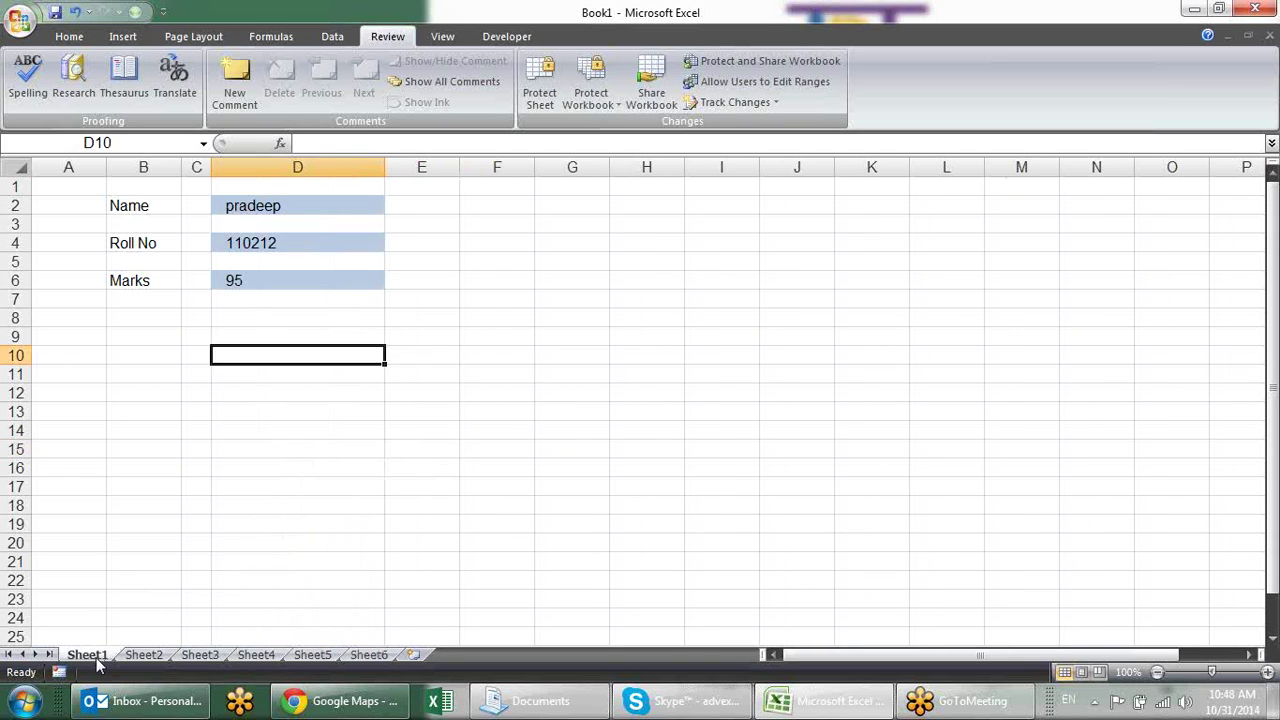
pyautogui.rightClick(98, 660)
pyautogui.click(185, 559)
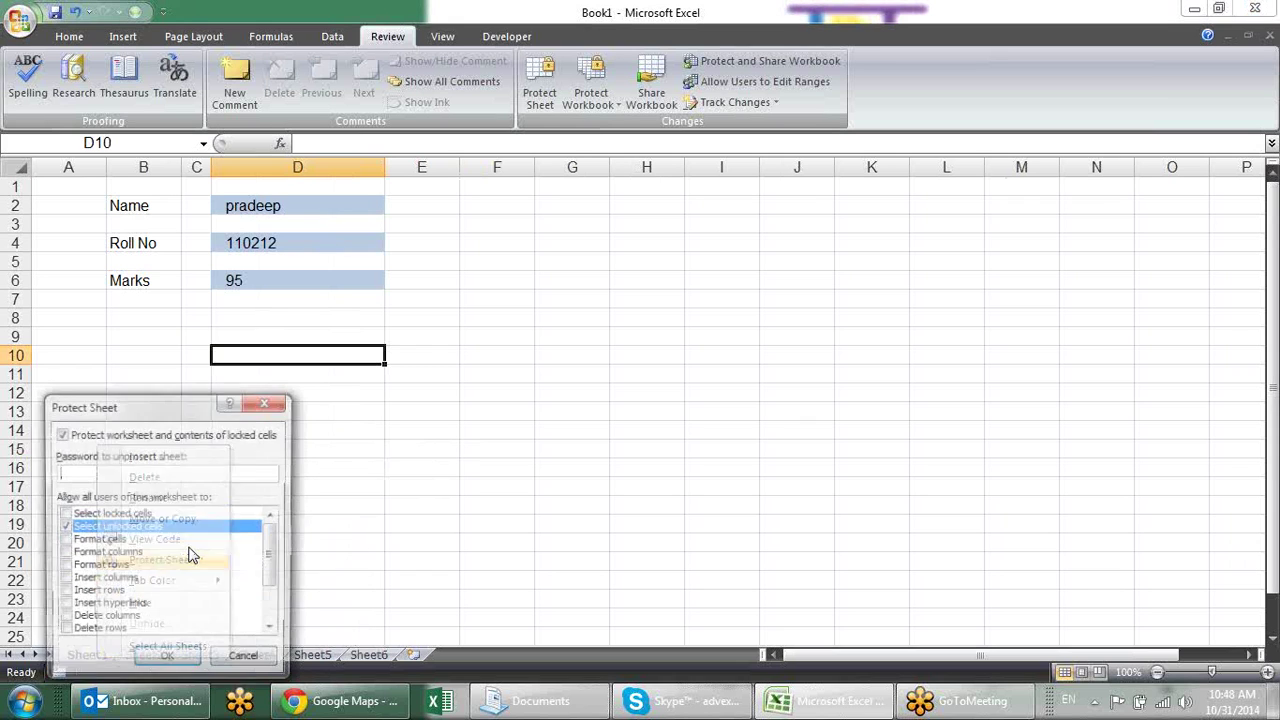
pyautogui.click(167, 655)
pyautogui.rightClick(110, 652)
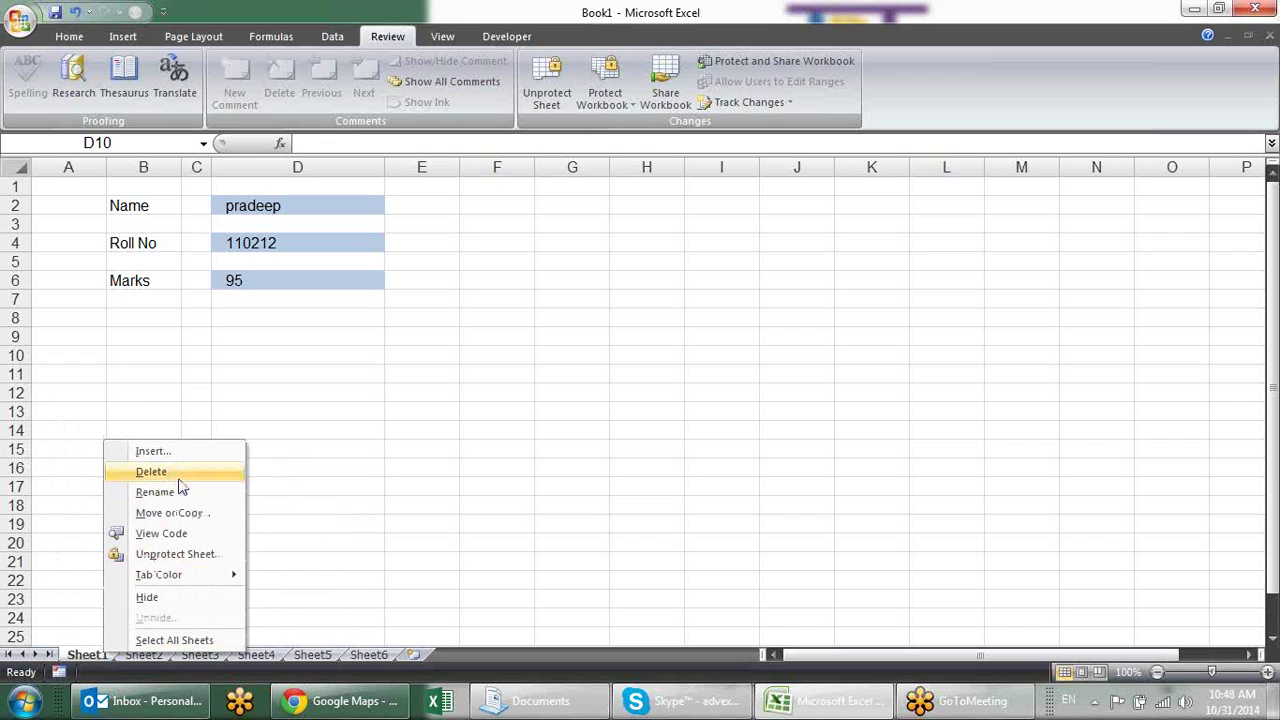
pyautogui.click(189, 554)
pyautogui.click(334, 488)
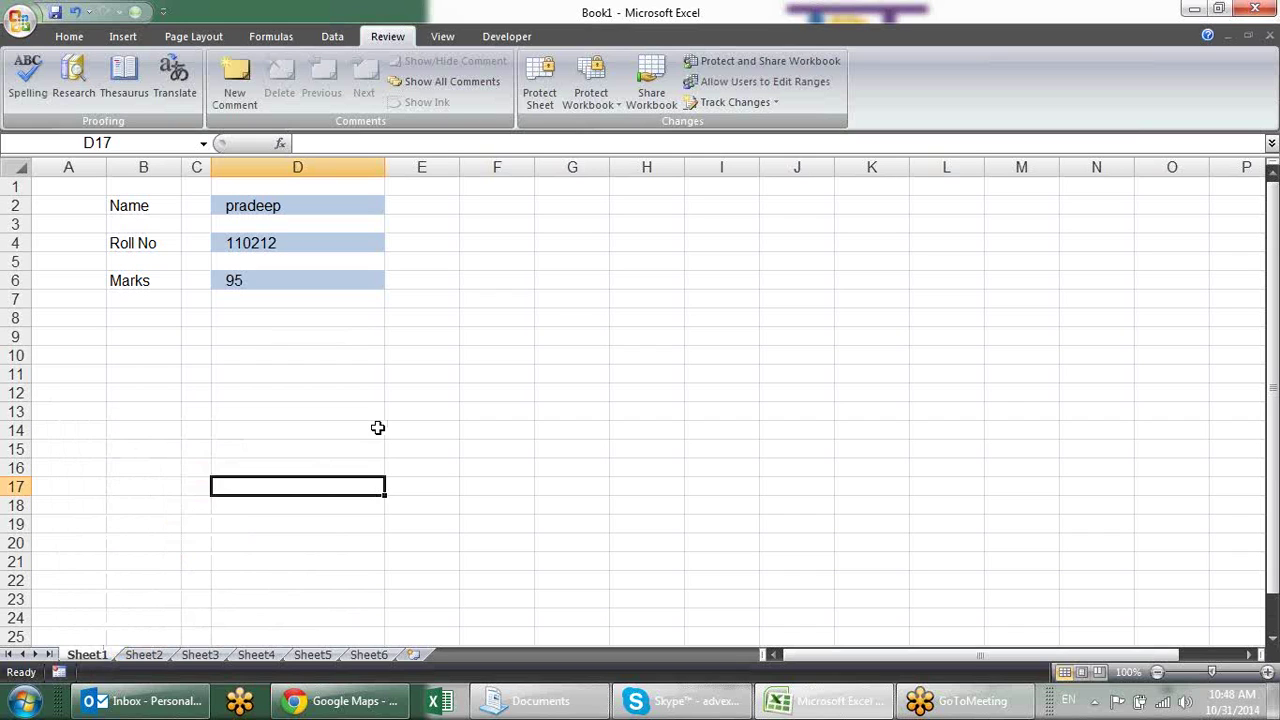
pyautogui.click(597, 80)
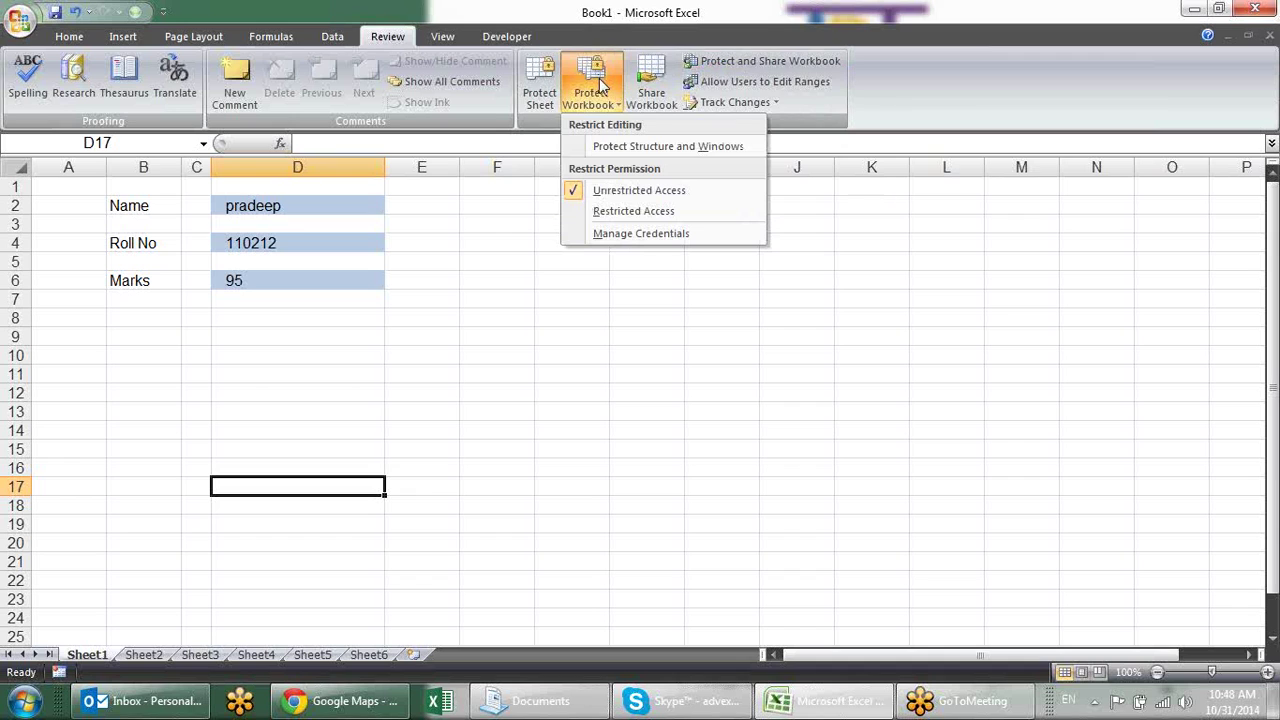
pyautogui.click(625, 152)
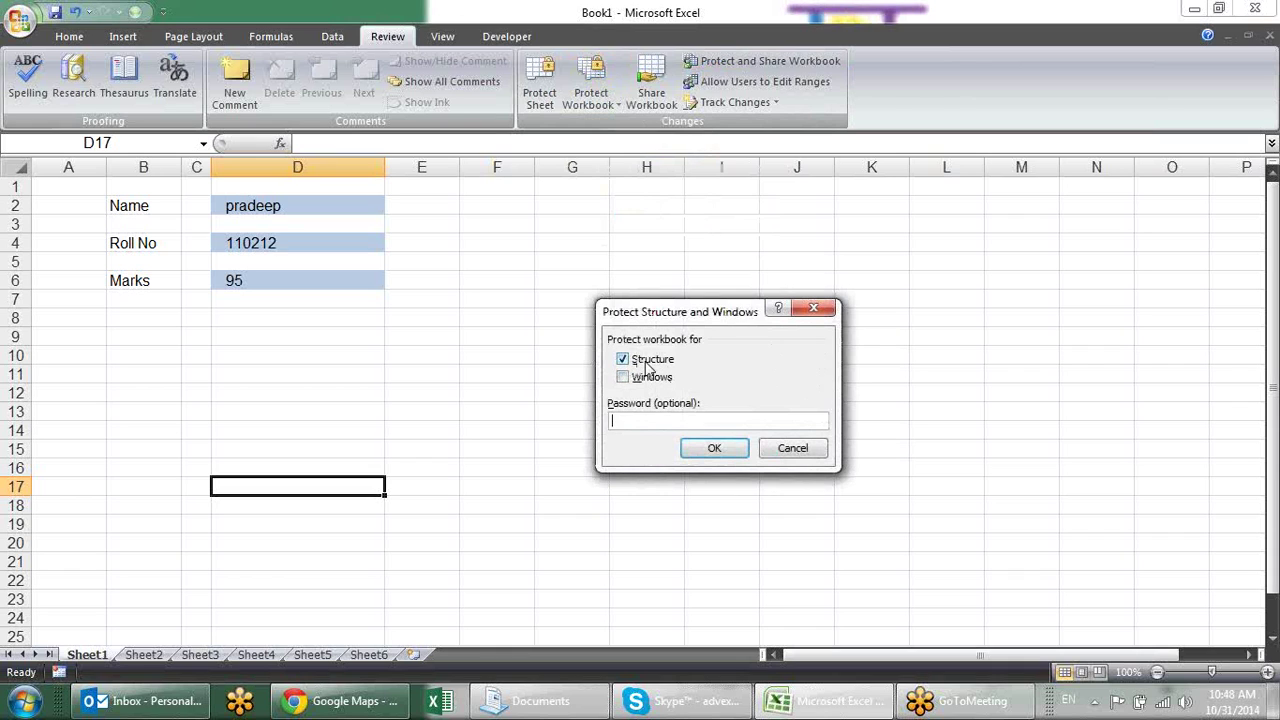
pyautogui.click(716, 449)
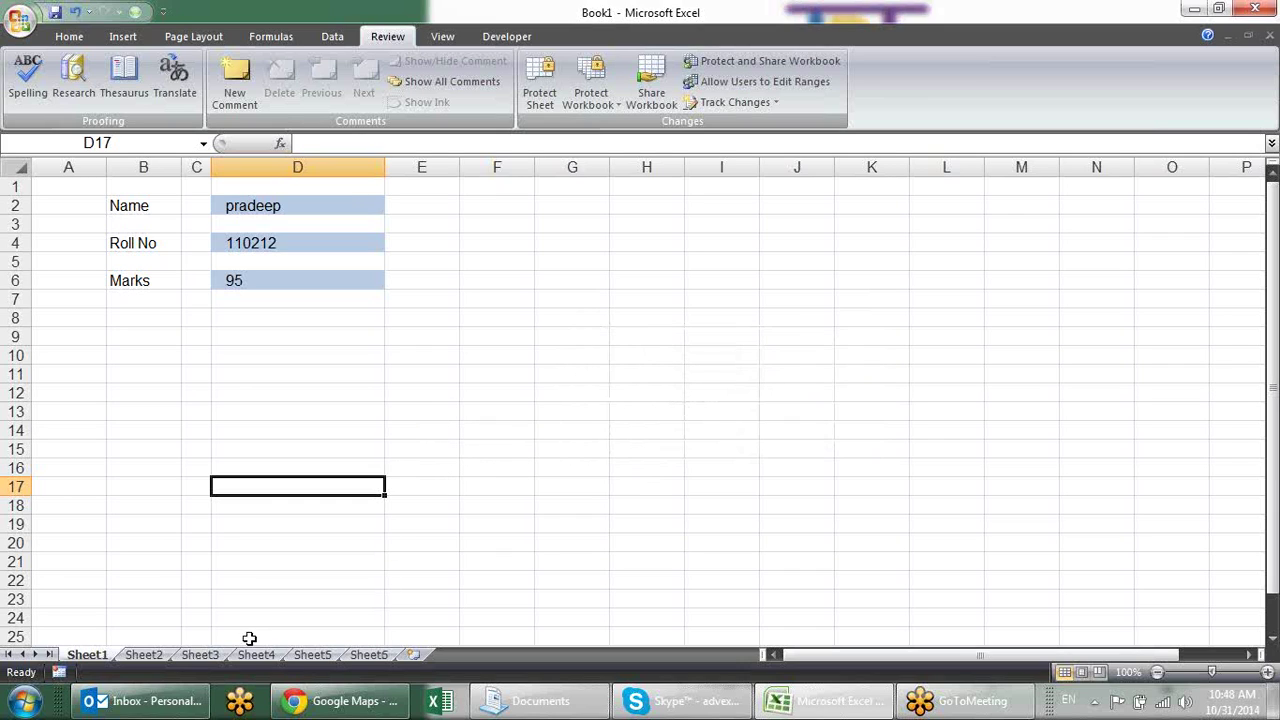
pyautogui.rightClick(103, 658)
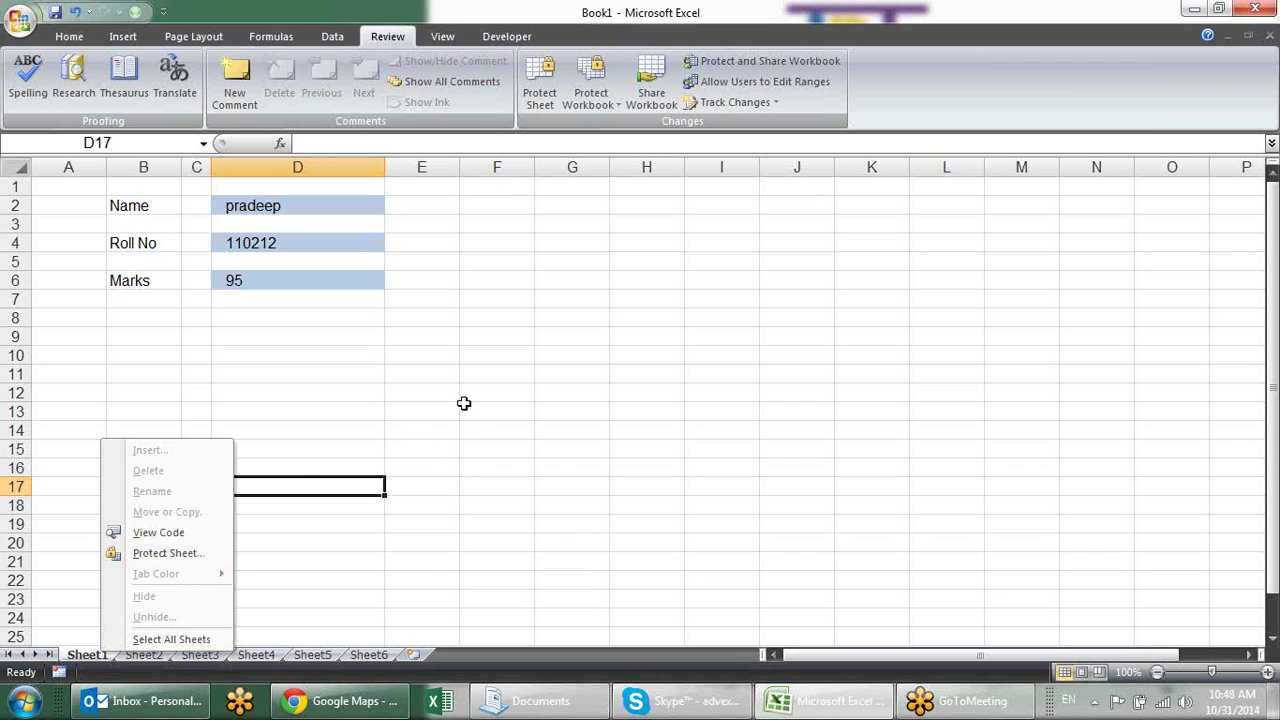
pyautogui.press('Escape')
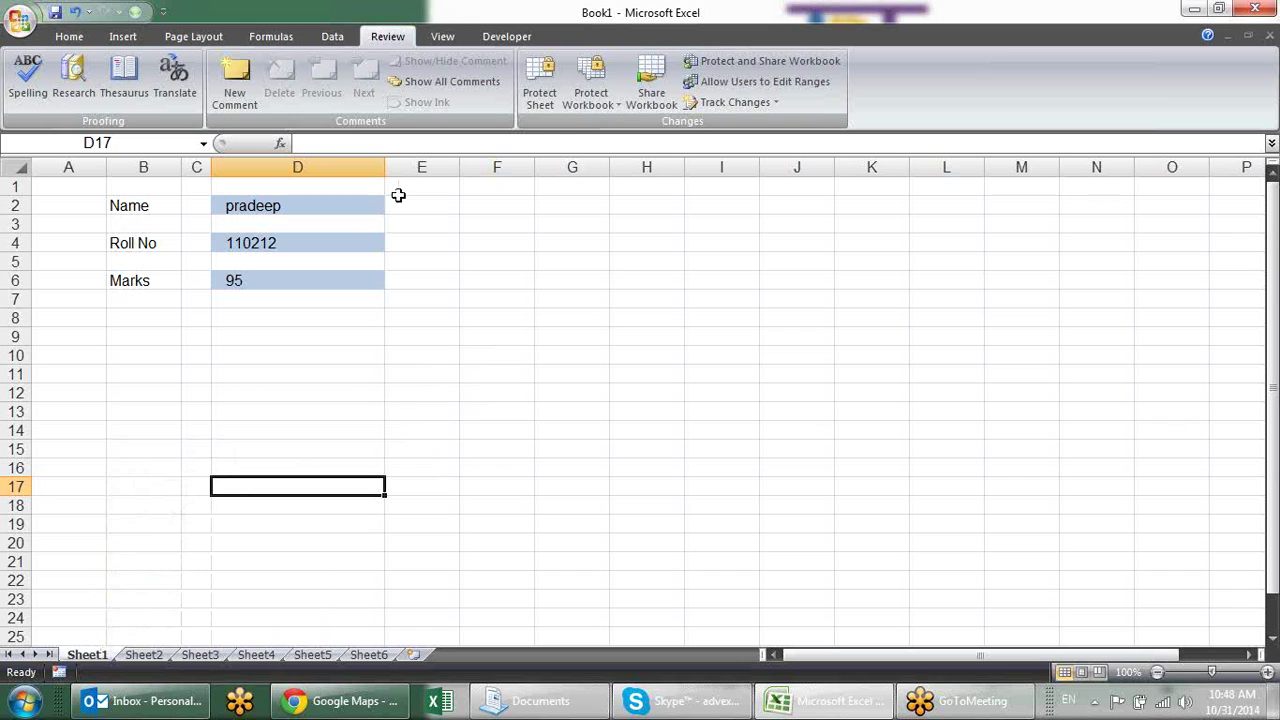
# - Unprotect the structure, reprotect structure and windows without a password, then remove that protection
pyautogui.click(593, 98)
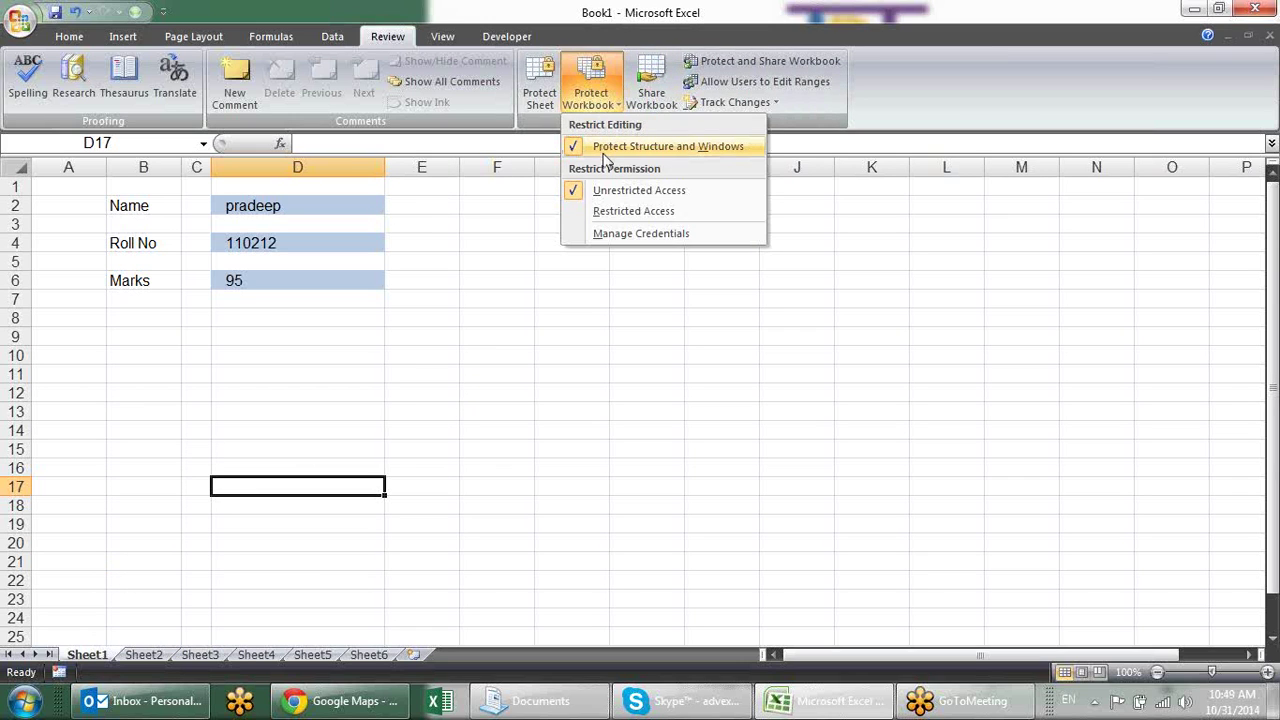
pyautogui.click(606, 146)
pyautogui.click(580, 96)
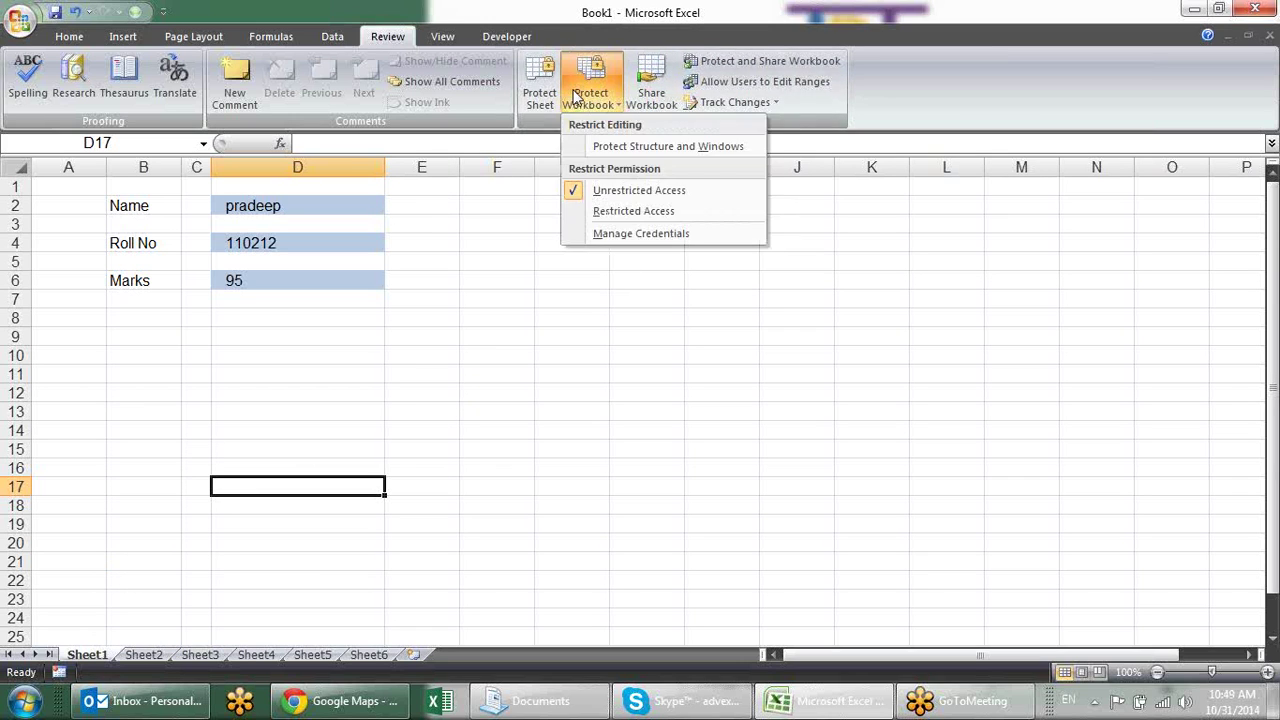
pyautogui.click(610, 146)
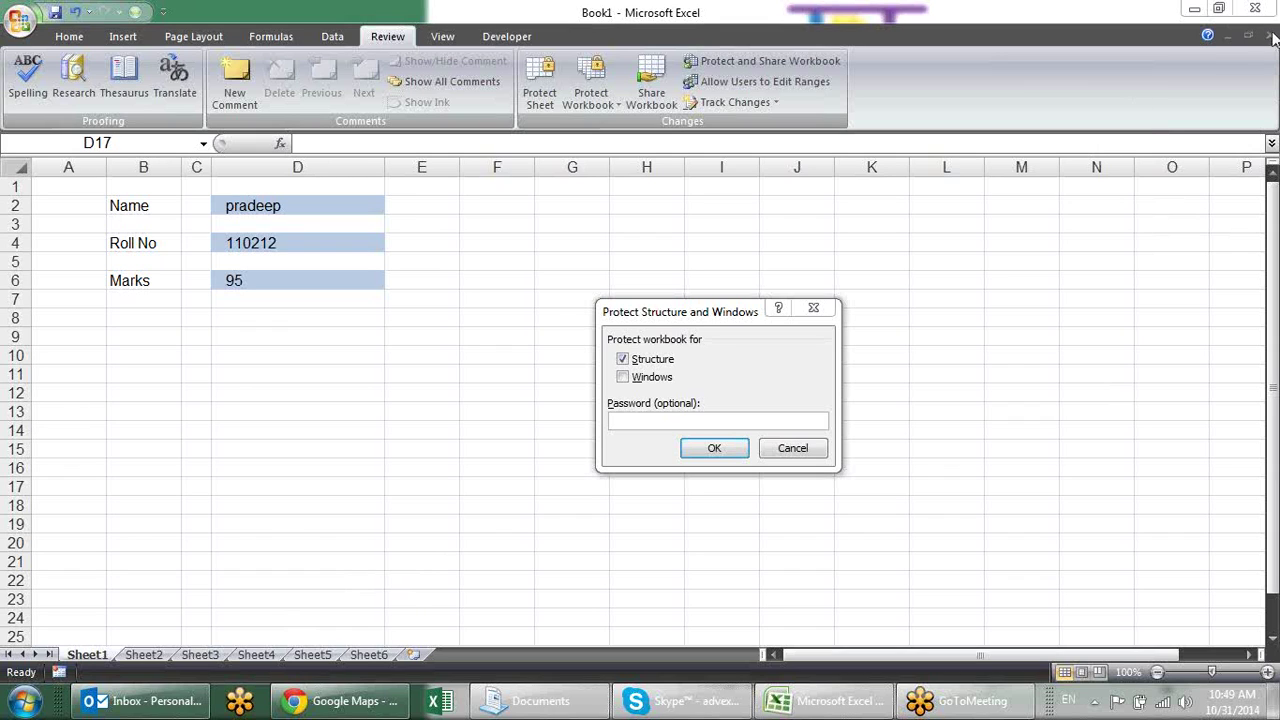
pyautogui.click(670, 392)
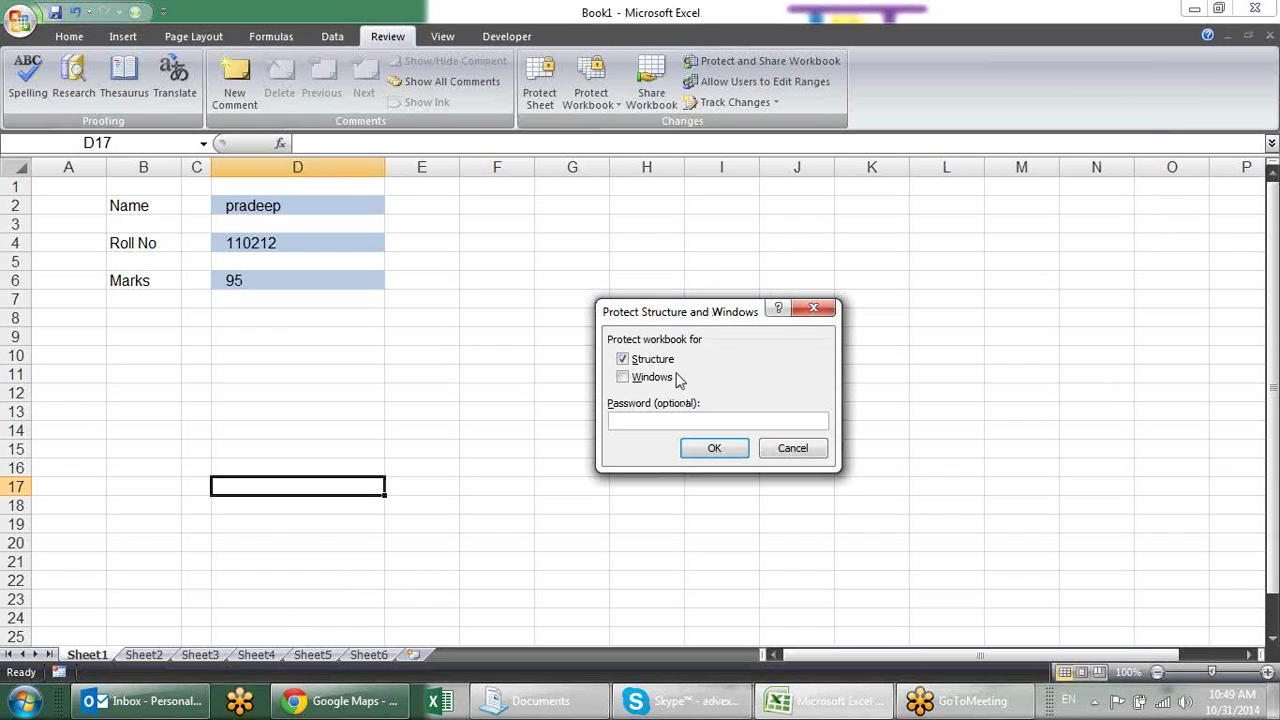
pyautogui.click(658, 382)
pyautogui.click(728, 450)
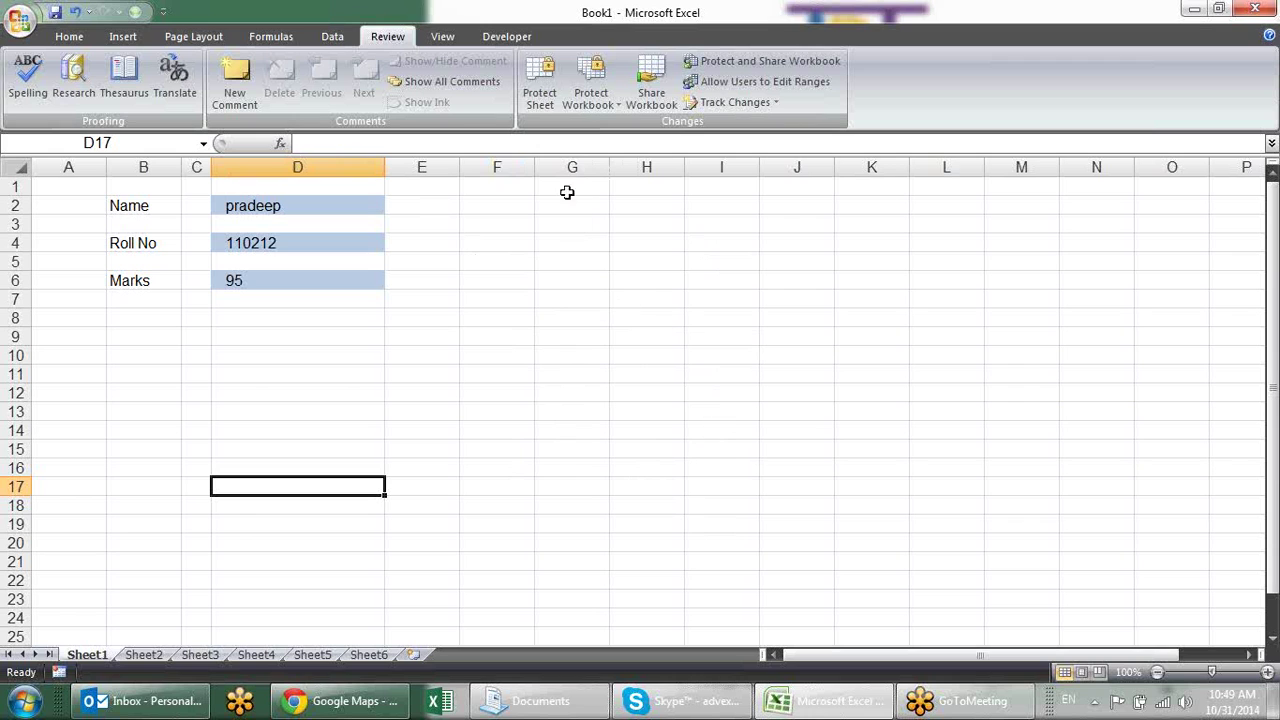
pyautogui.click(585, 97)
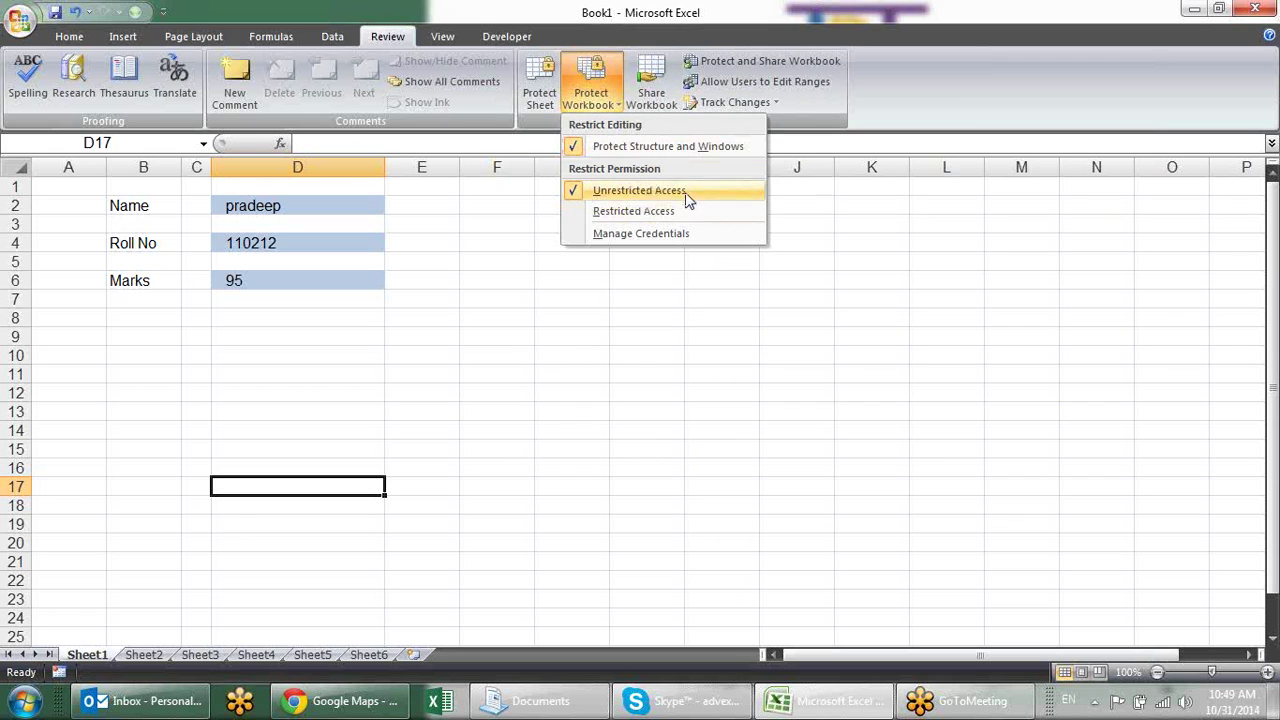
pyautogui.click(686, 149)
# - Return to Sheet1 with the student data
pyautogui.click(636, 353)
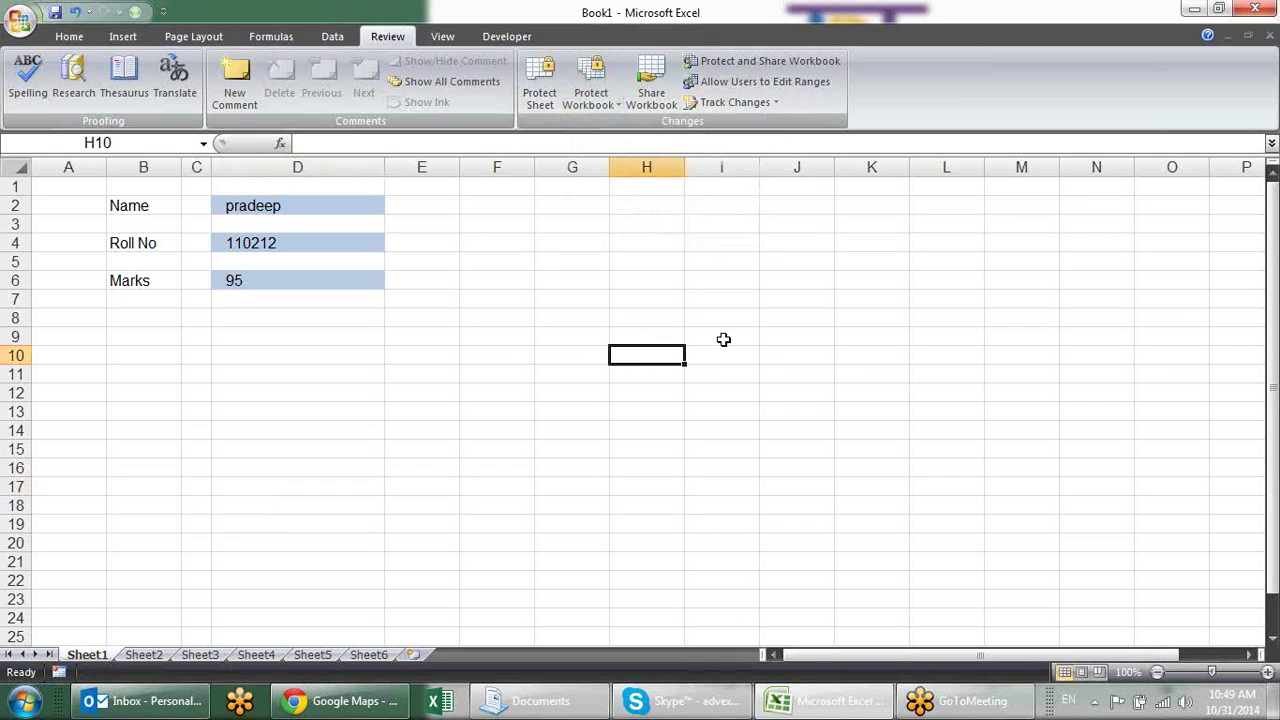
pyautogui.click(88, 655)
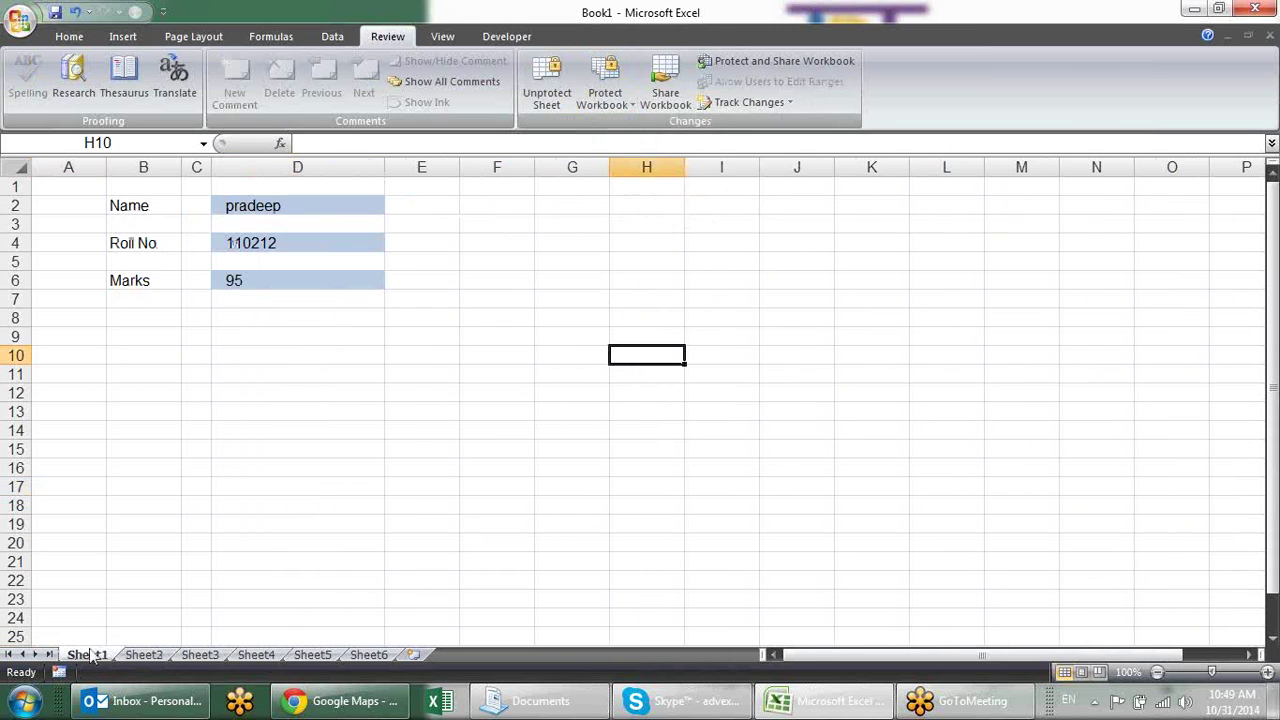
pyautogui.click(546, 370)
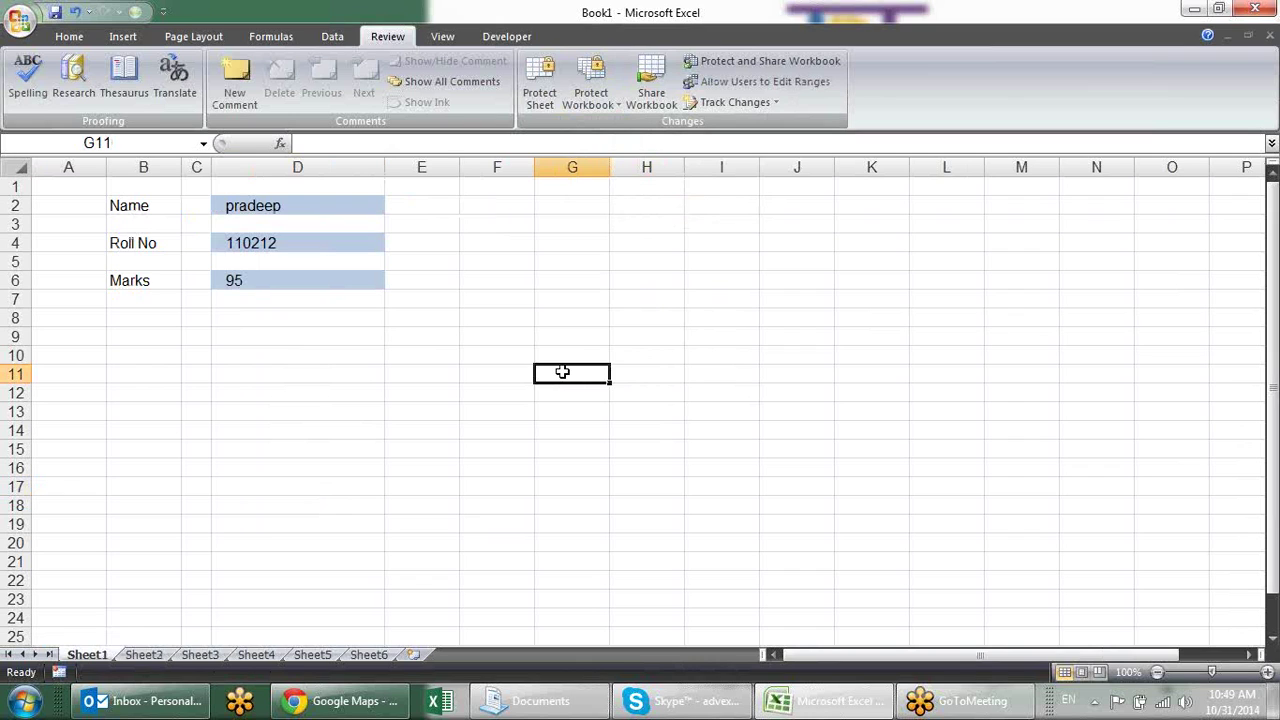
# - Protect the workbook structure with a password, entered and confirmed
pyautogui.click(591, 112)
pyautogui.click(645, 150)
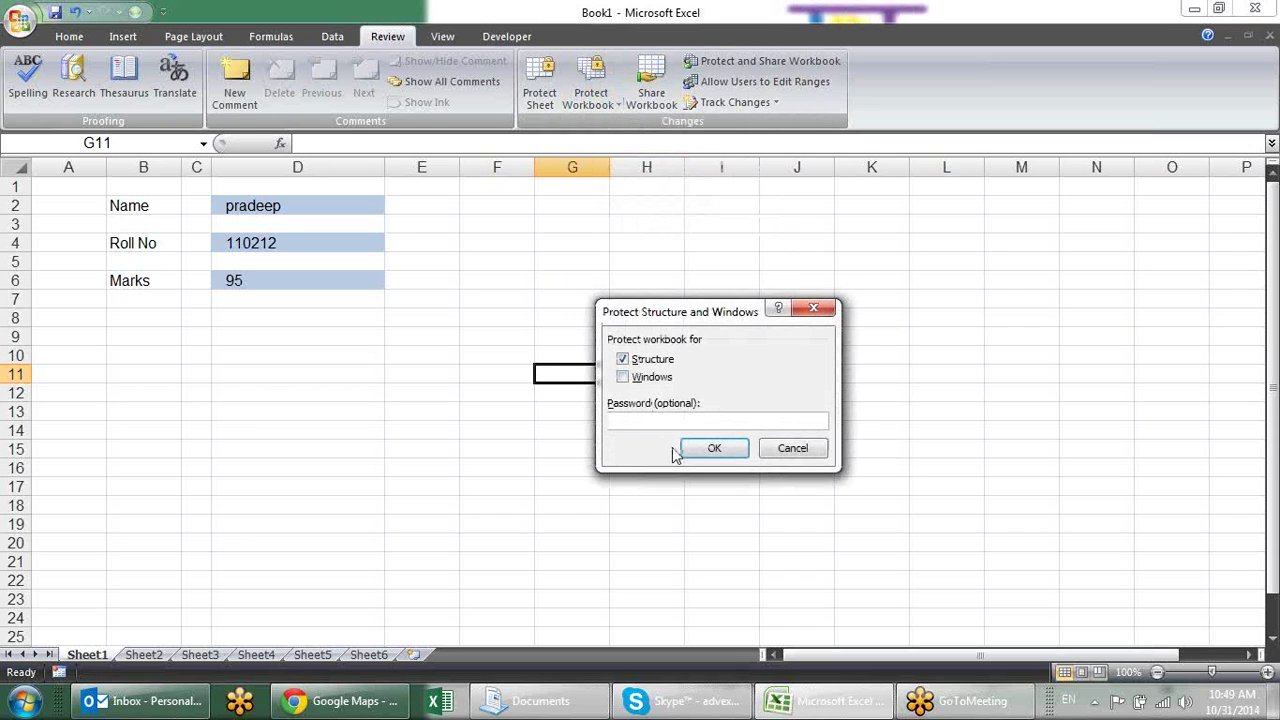
pyautogui.press('Return')
pyautogui.press('Return')
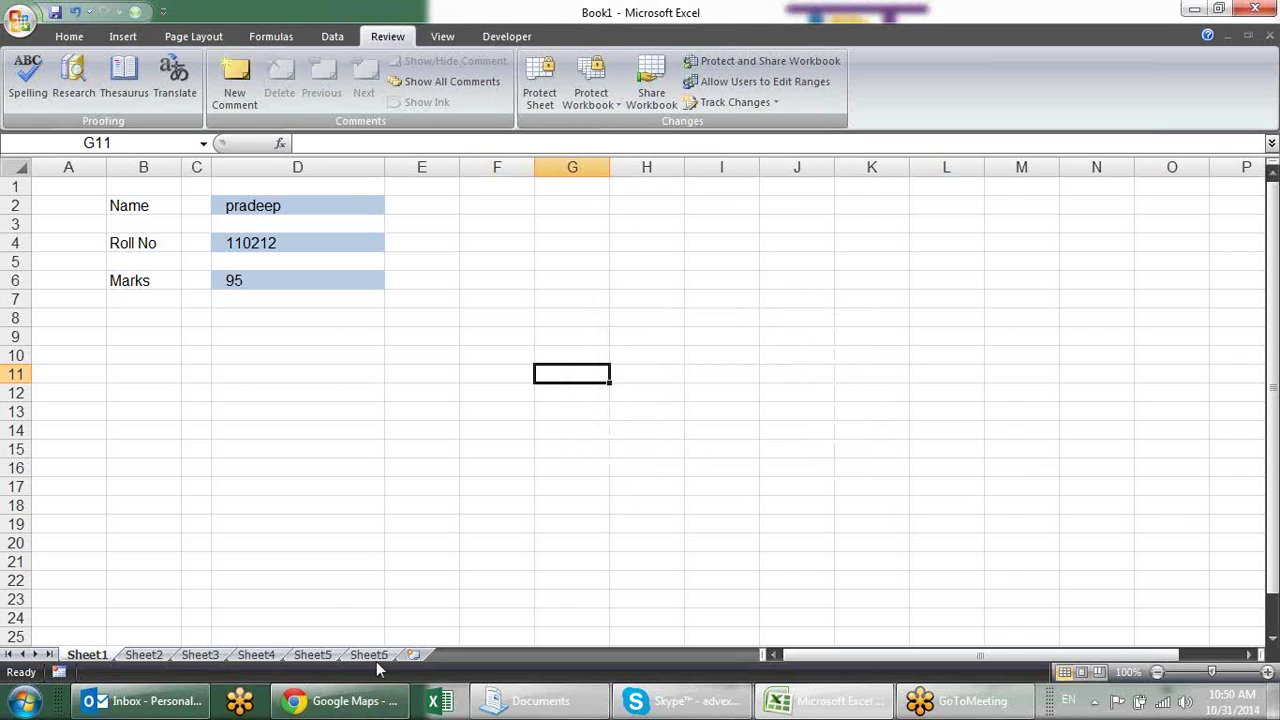
pyautogui.rightClick(370, 655)
# - Unprotect the workbook structure by entering its password
pyautogui.click(593, 148)
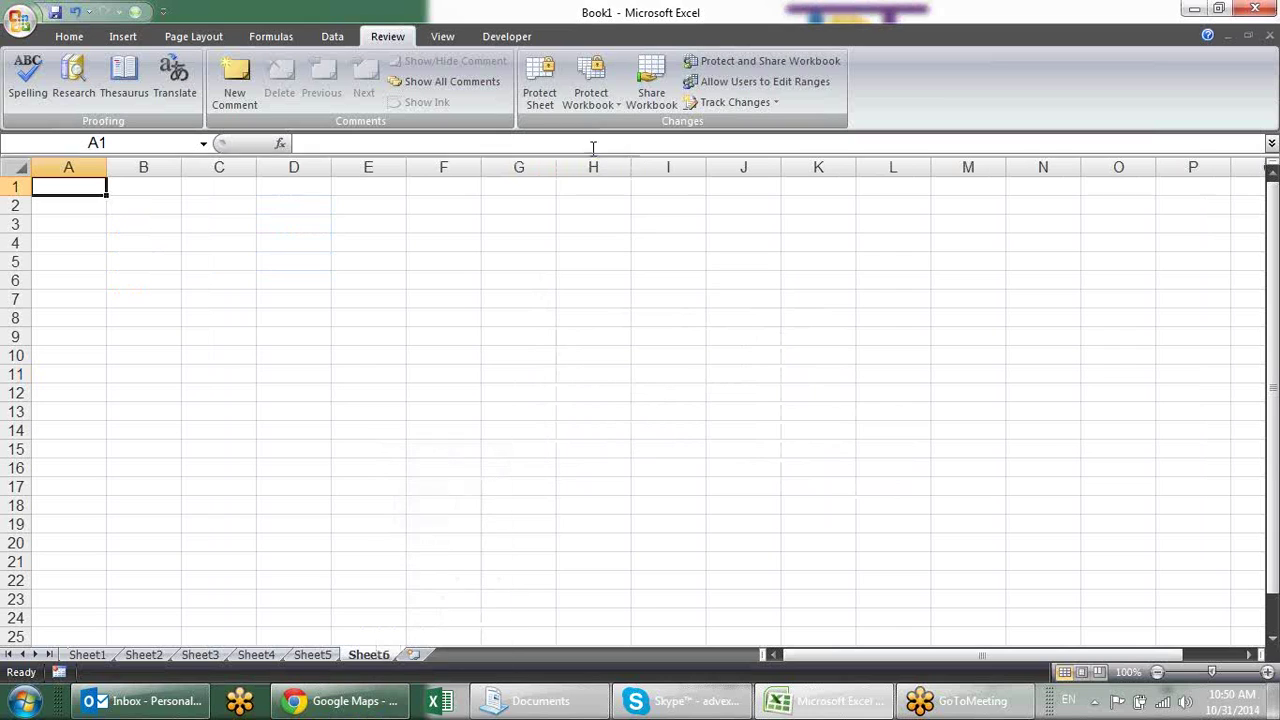
pyautogui.click(590, 97)
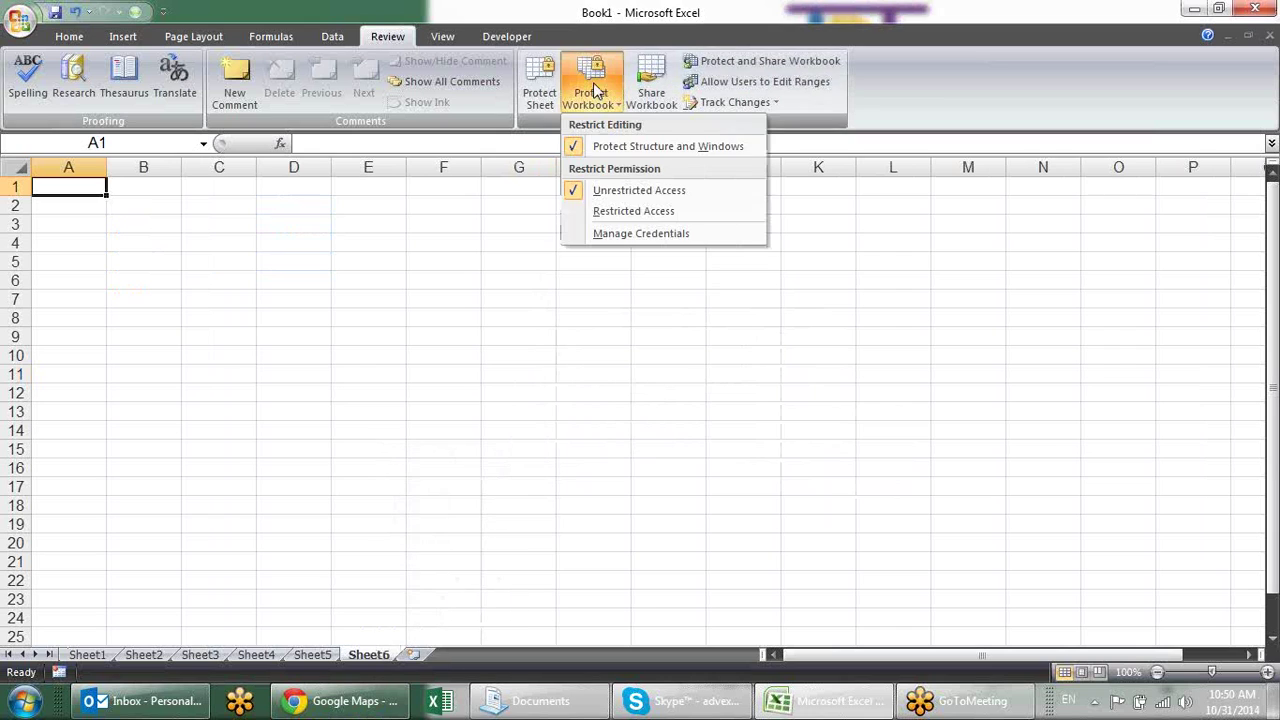
pyautogui.click(623, 150)
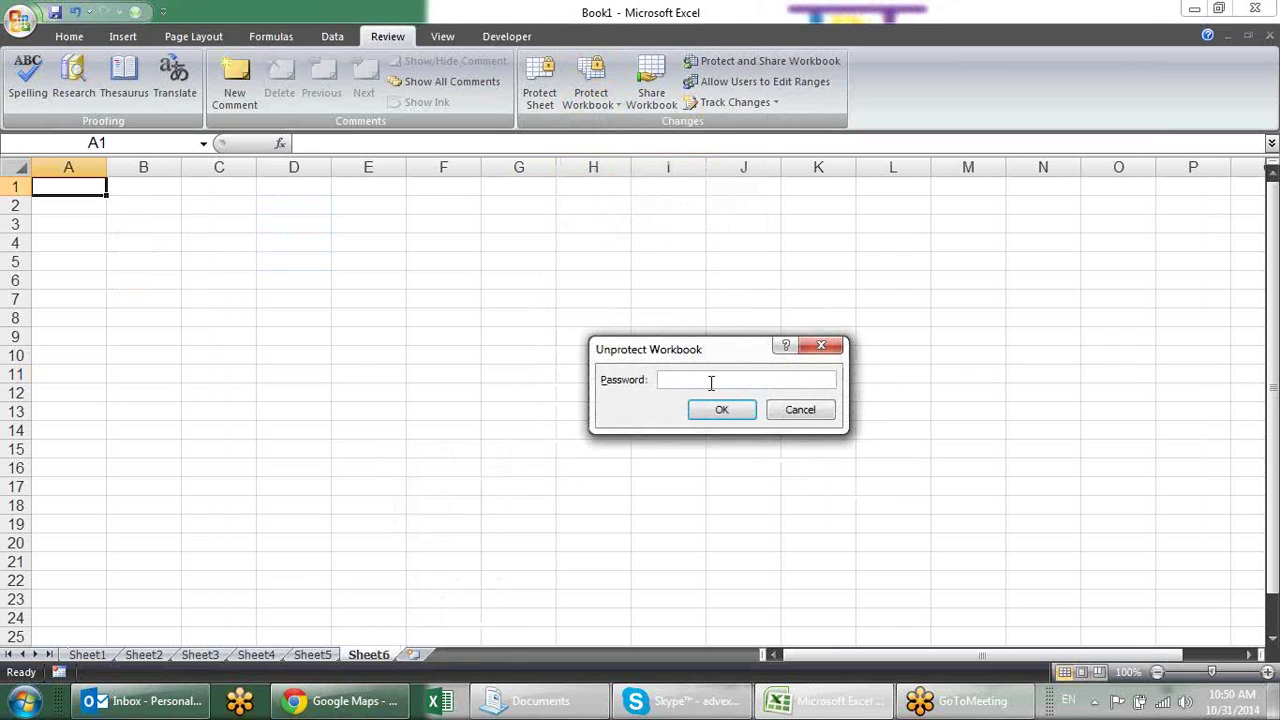
pyautogui.press('Return')
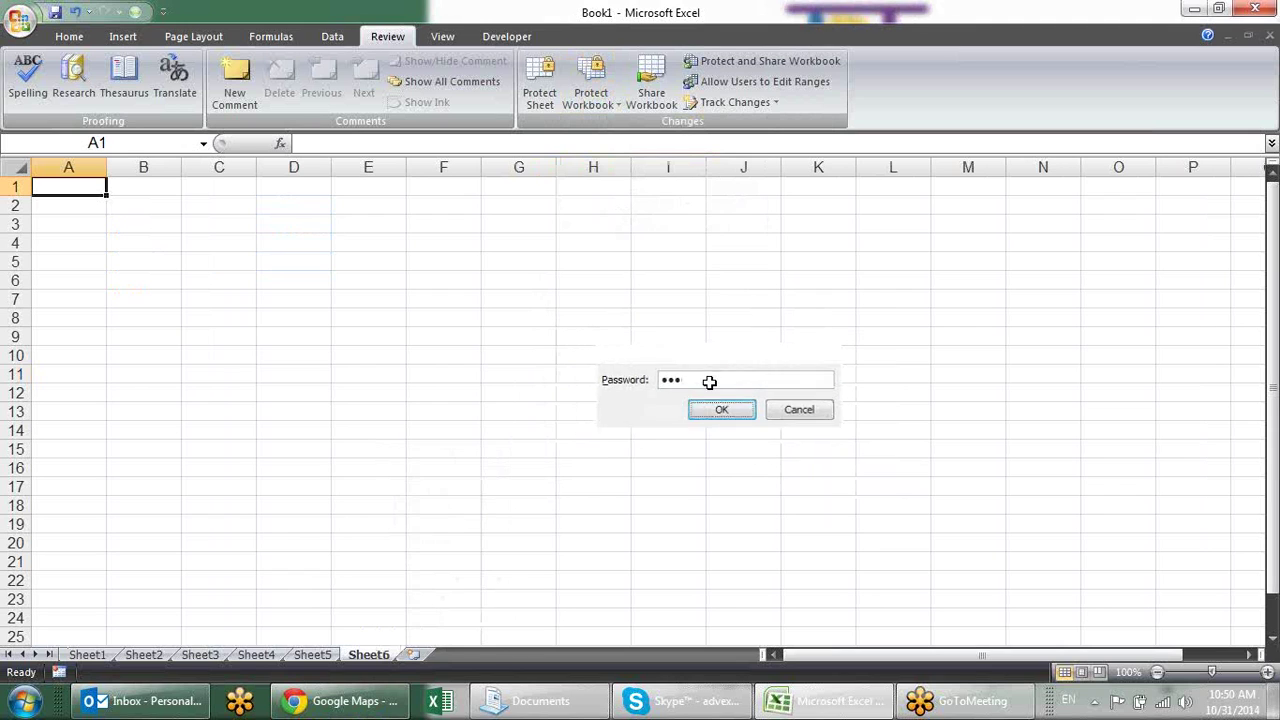
# - Check that Sheet6's tab commands are available again
pyautogui.rightClick(368, 640)
pyautogui.rightClick(360, 660)
pyautogui.press('Escape')
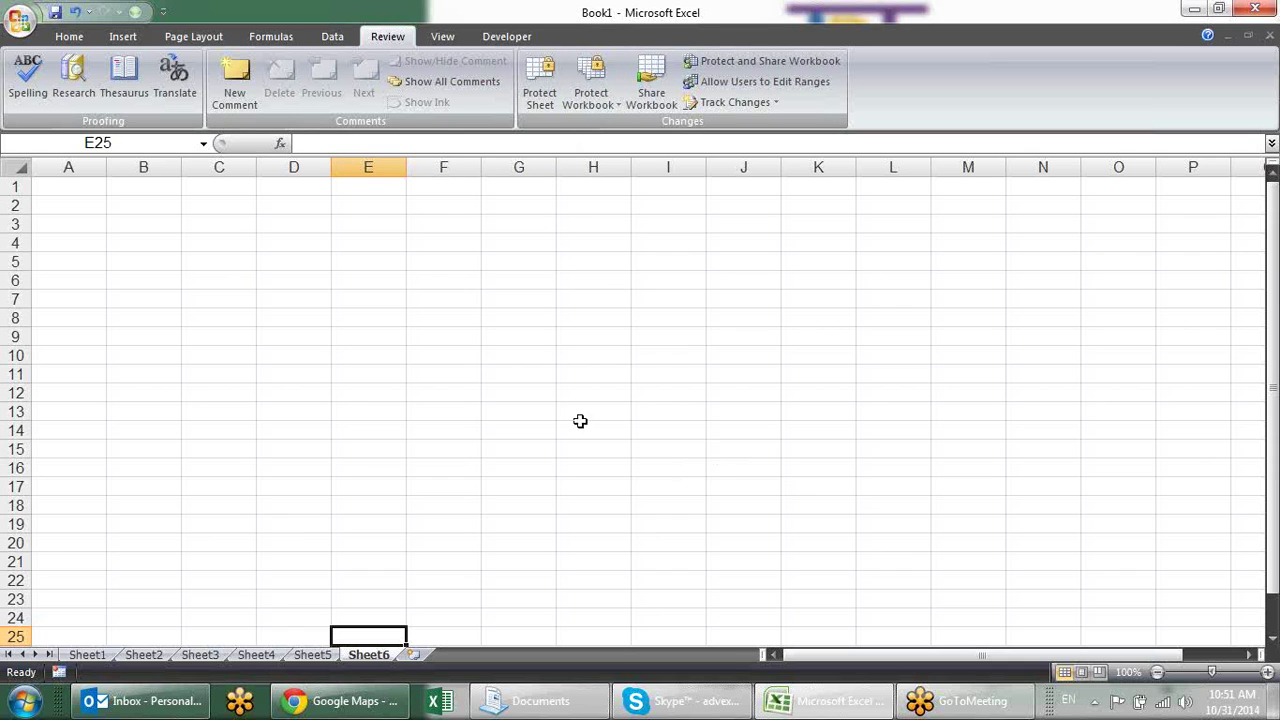
# - Go from Sheet5 back to Sheet1's Name, Roll No and Marks data and open the Office menu
pyautogui.click(578, 369)
pyautogui.click(312, 655)
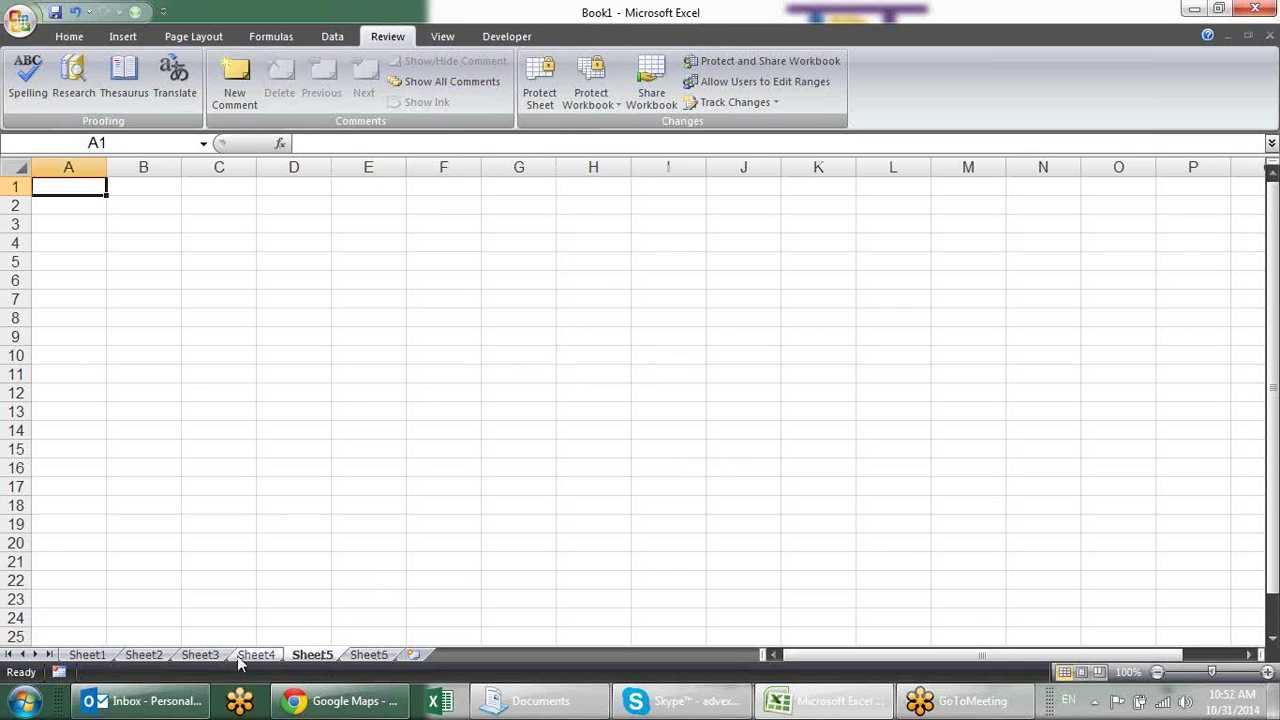
pyautogui.click(87, 656)
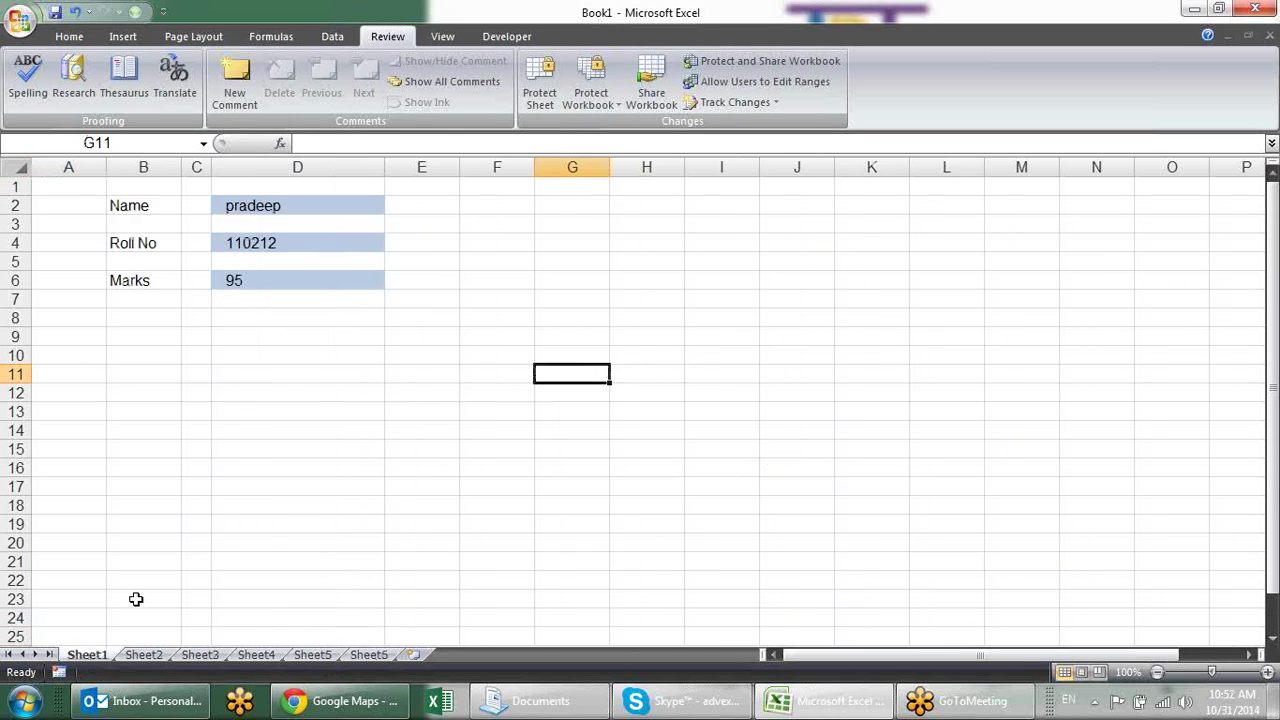
pyautogui.click(334, 461)
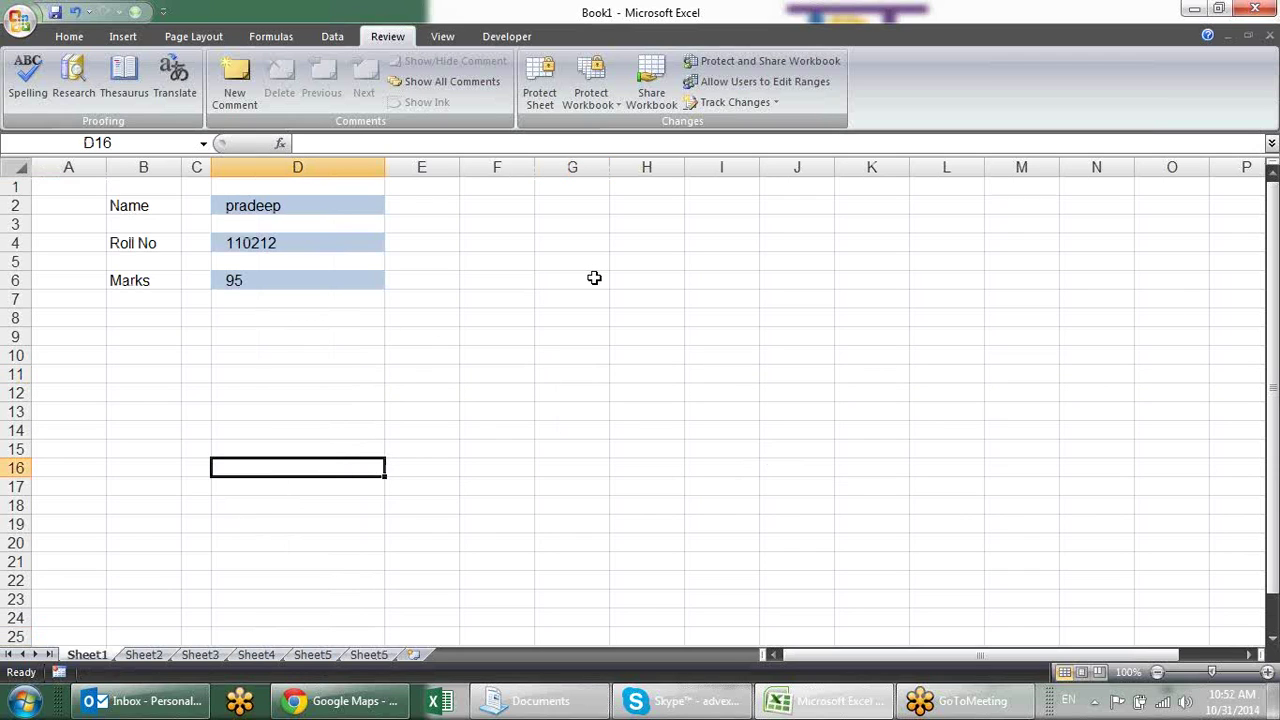
pyautogui.click(594, 278)
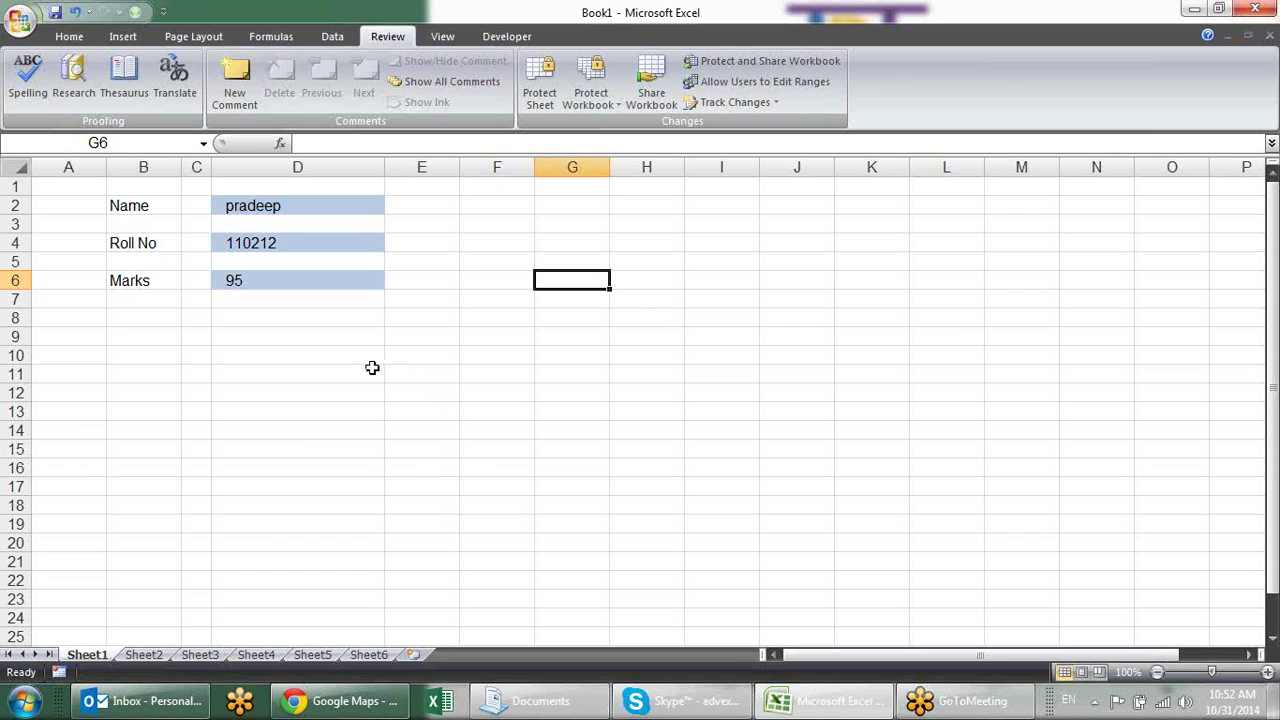
pyautogui.click(355, 405)
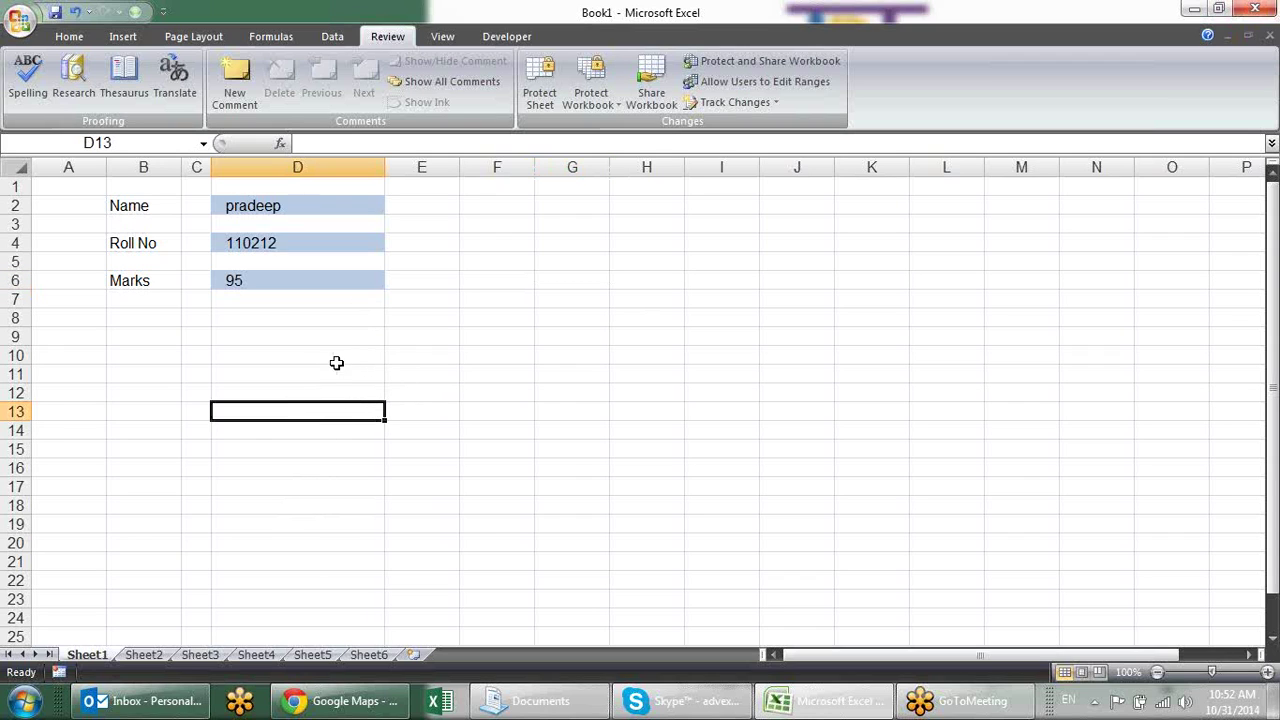
pyautogui.click(21, 21)
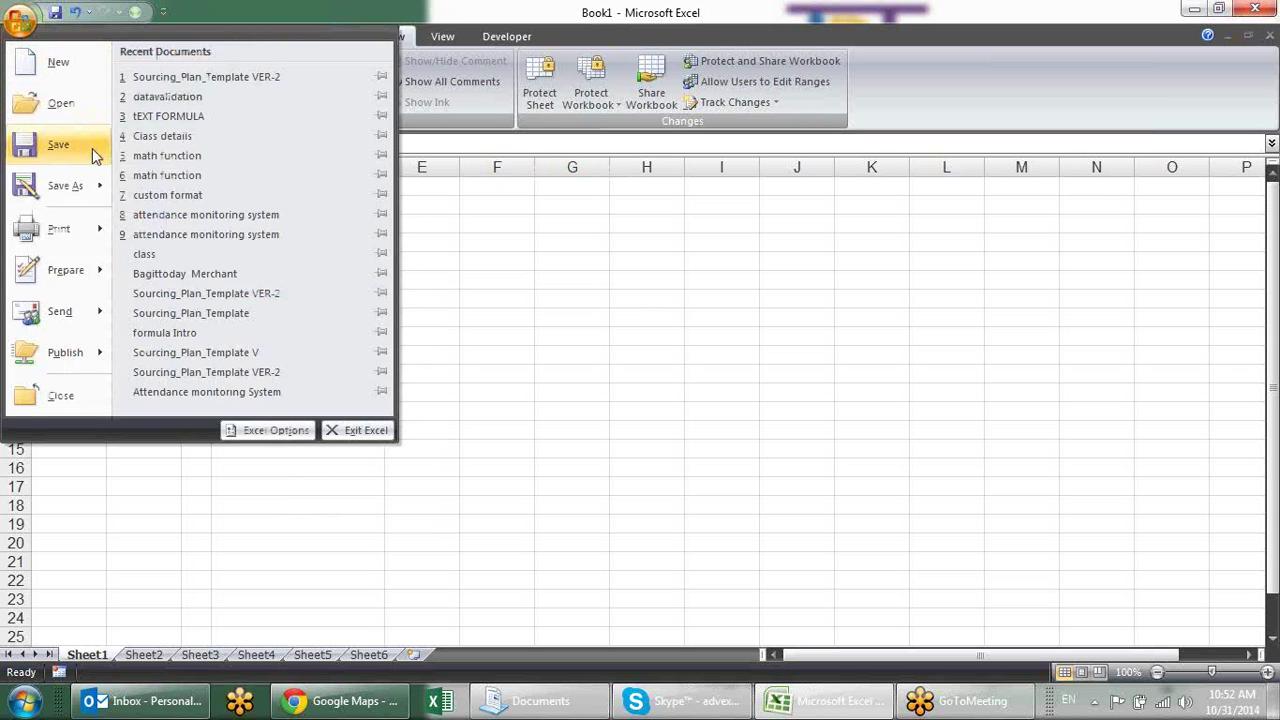
# - In Save As, set and confirm a password to open via Tools > General Options
pyautogui.click(471, 266)
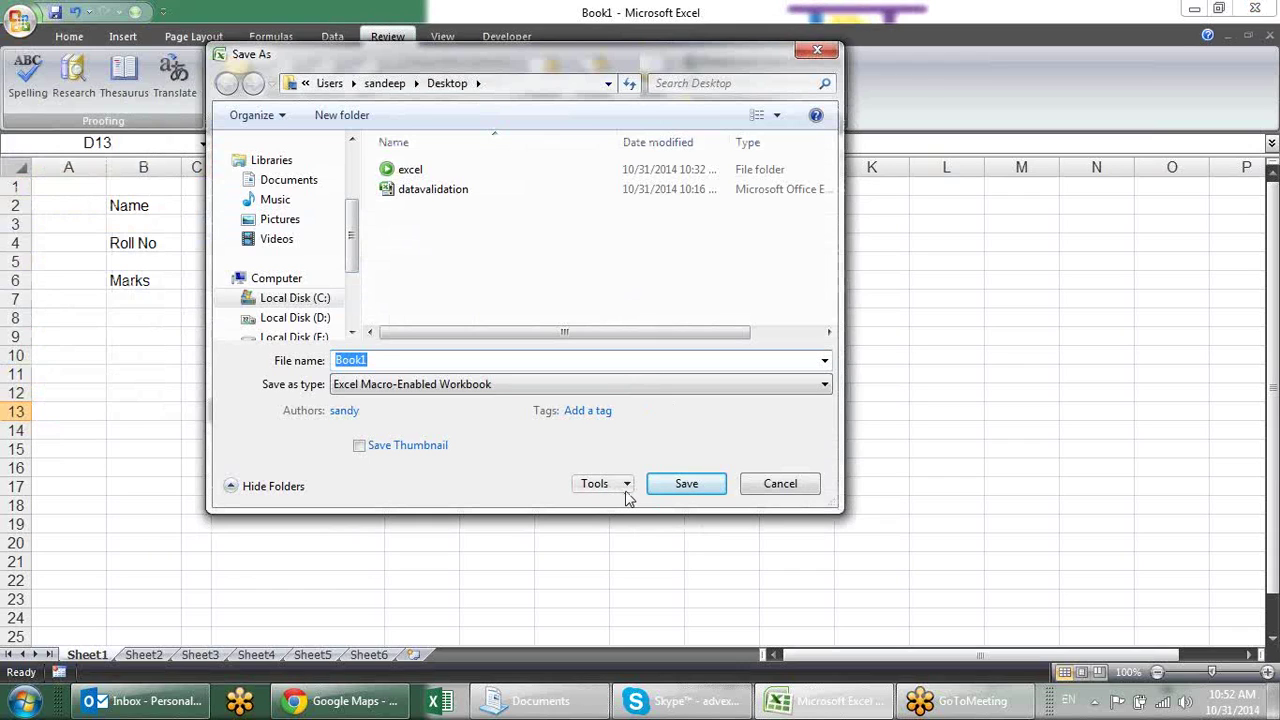
pyautogui.click(627, 490)
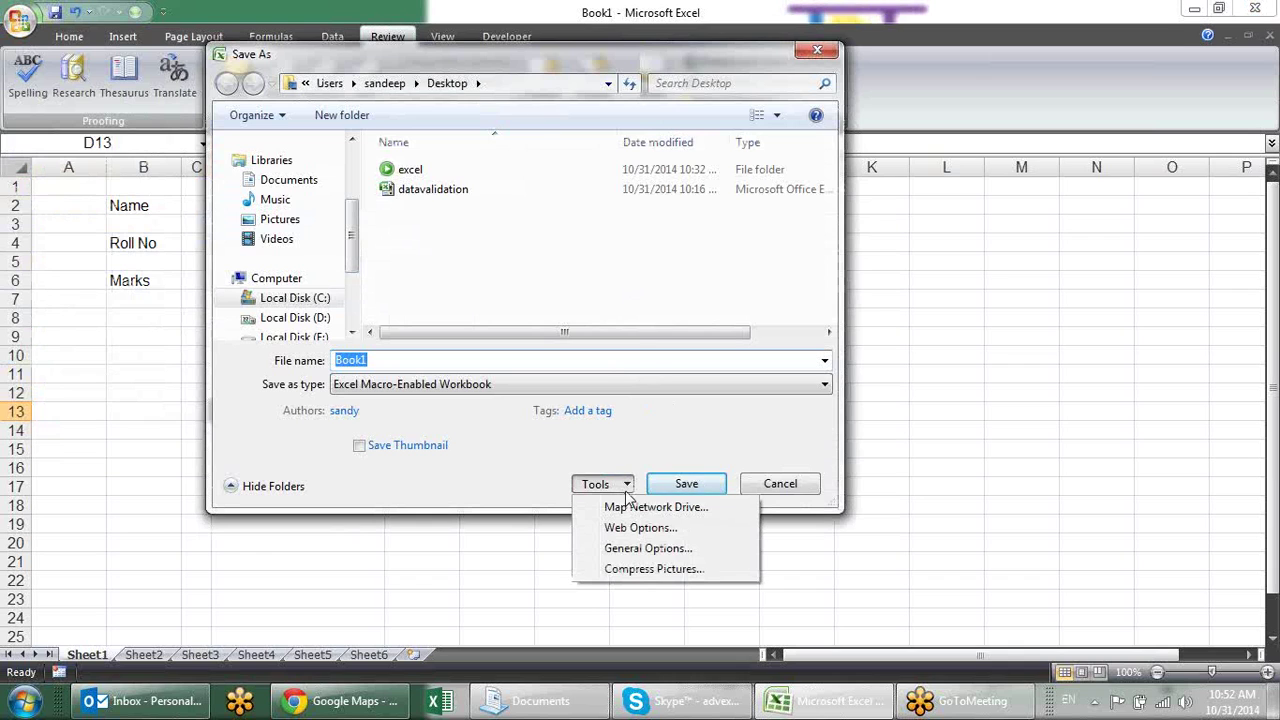
pyautogui.click(645, 551)
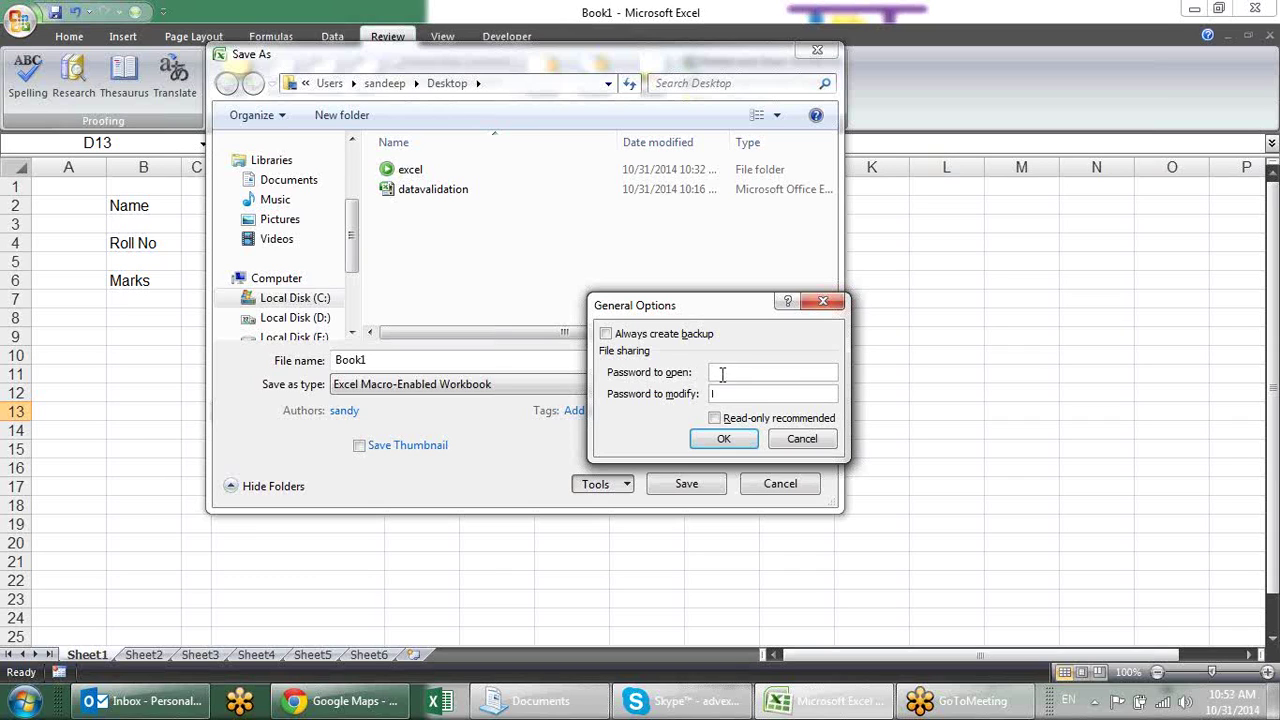
pyautogui.click(735, 439)
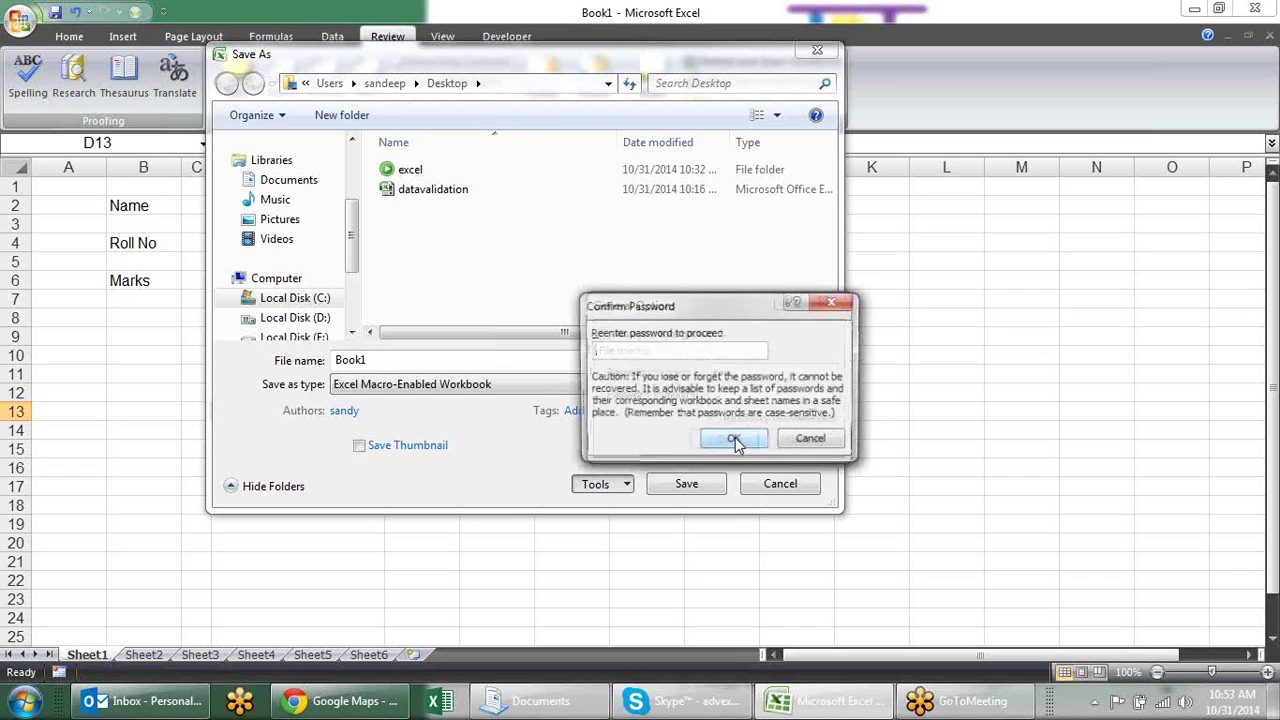
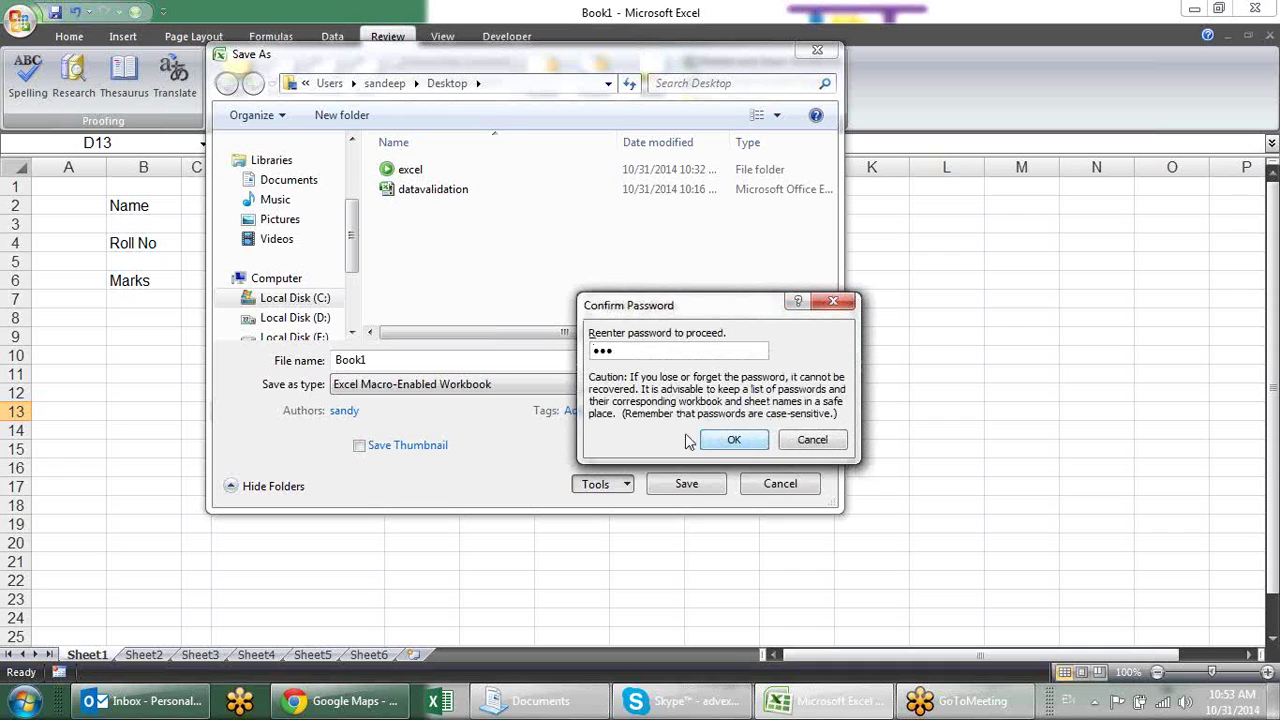
pyautogui.click(717, 440)
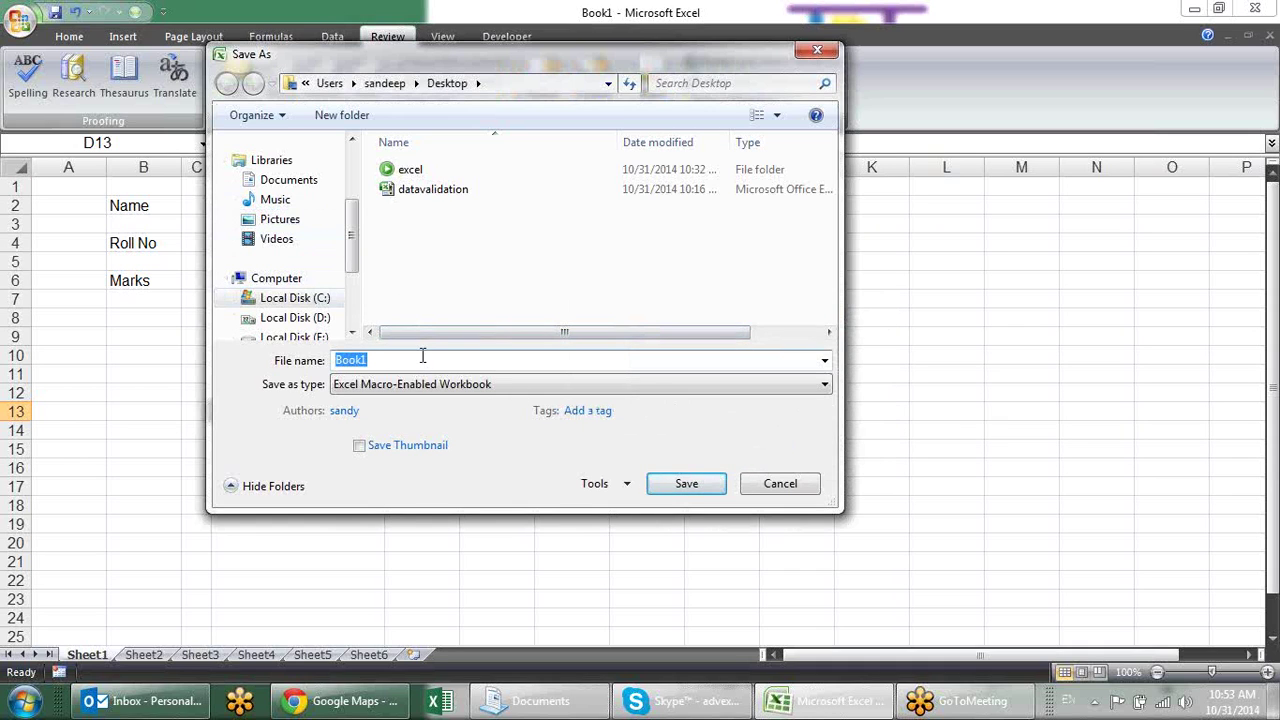
# - Save the workbook as the macro-enabled file 'password' and close it
pyautogui.write('passwor')
pyautogui.write('d')
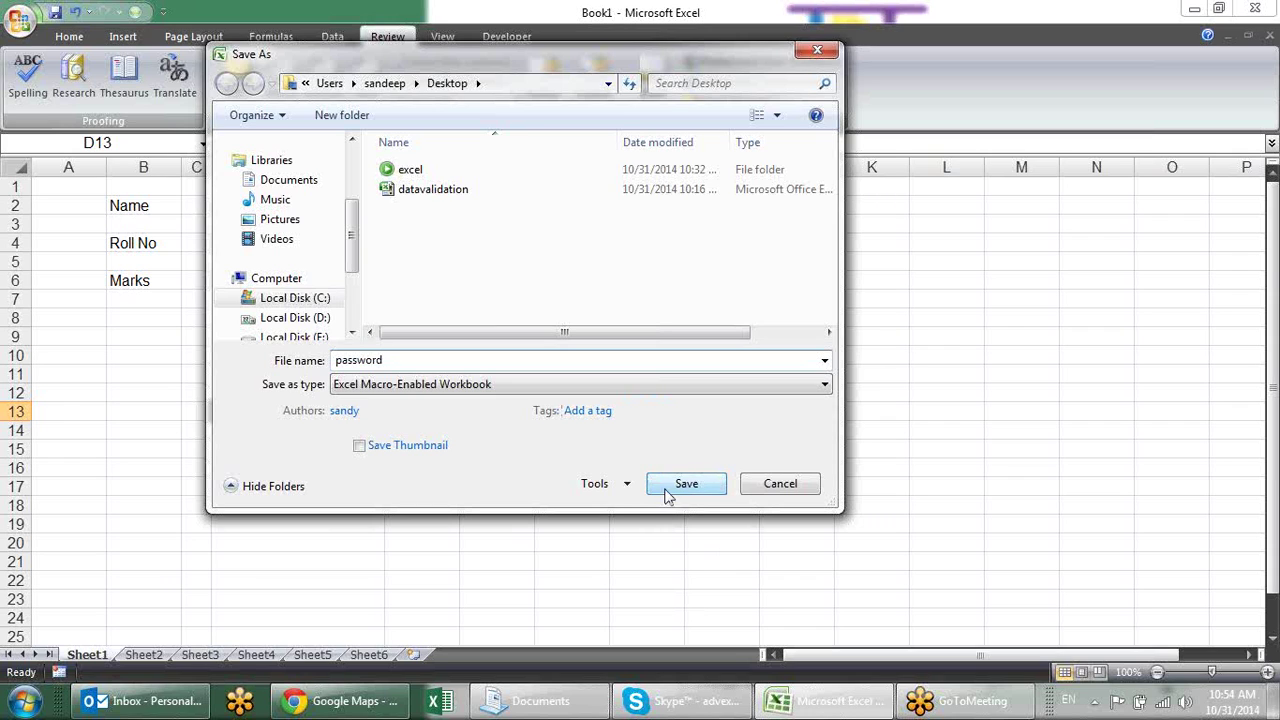
pyautogui.click(623, 488)
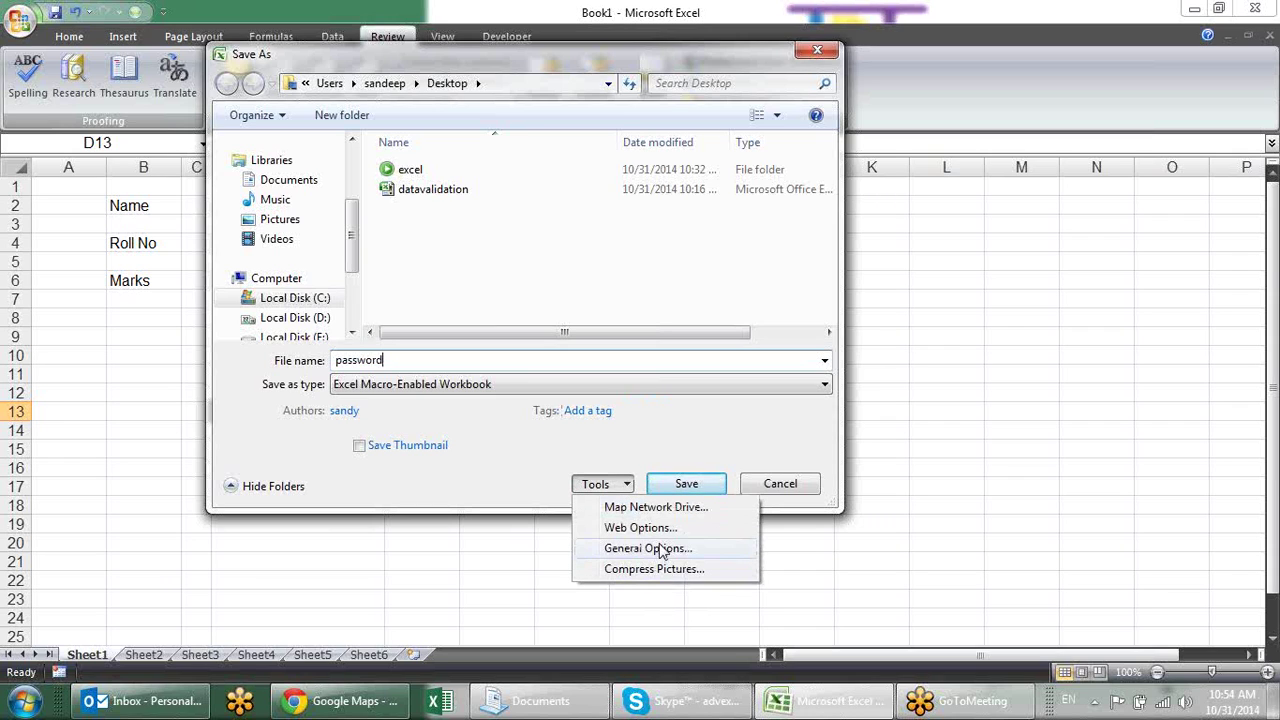
pyautogui.click(688, 420)
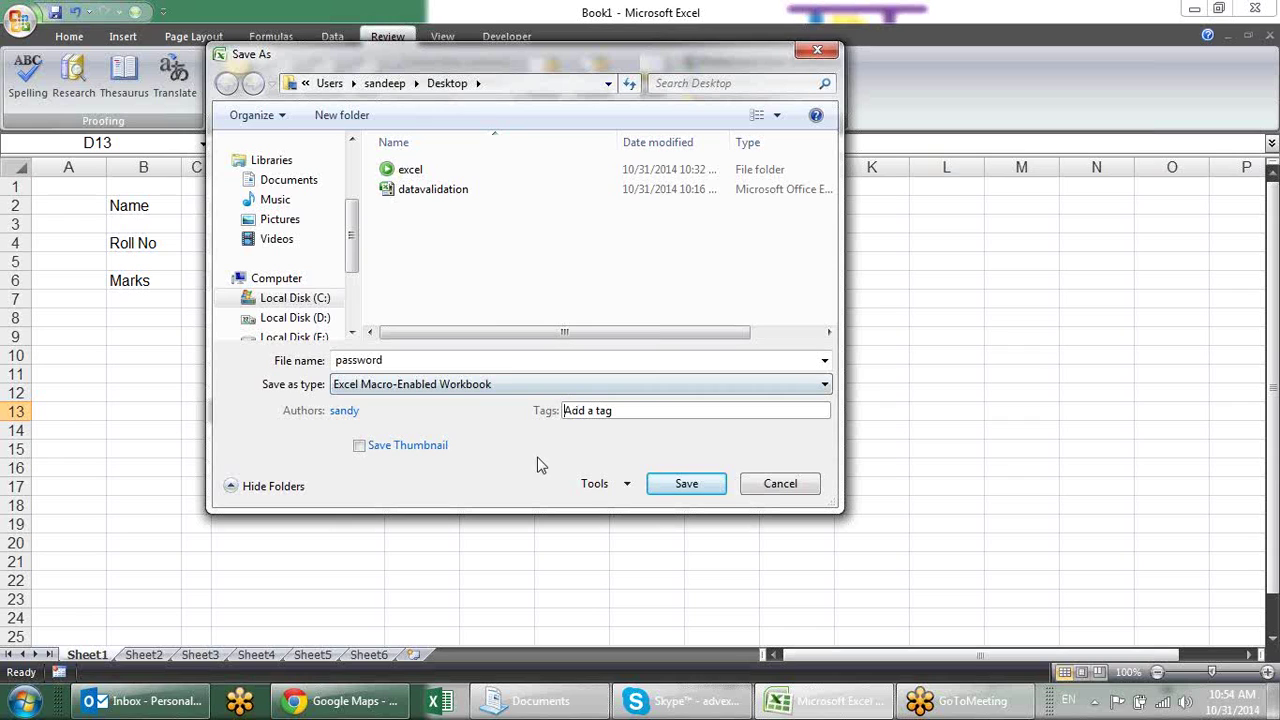
pyautogui.click(679, 485)
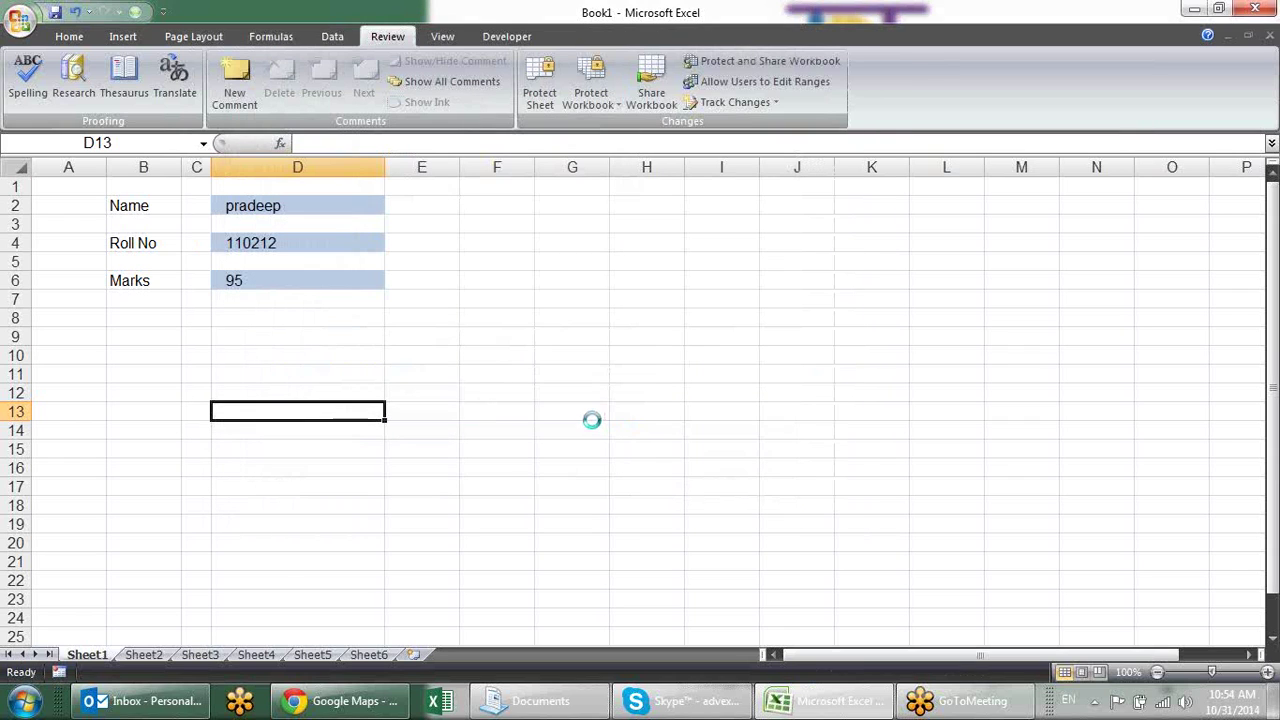
pyautogui.click(1262, 8)
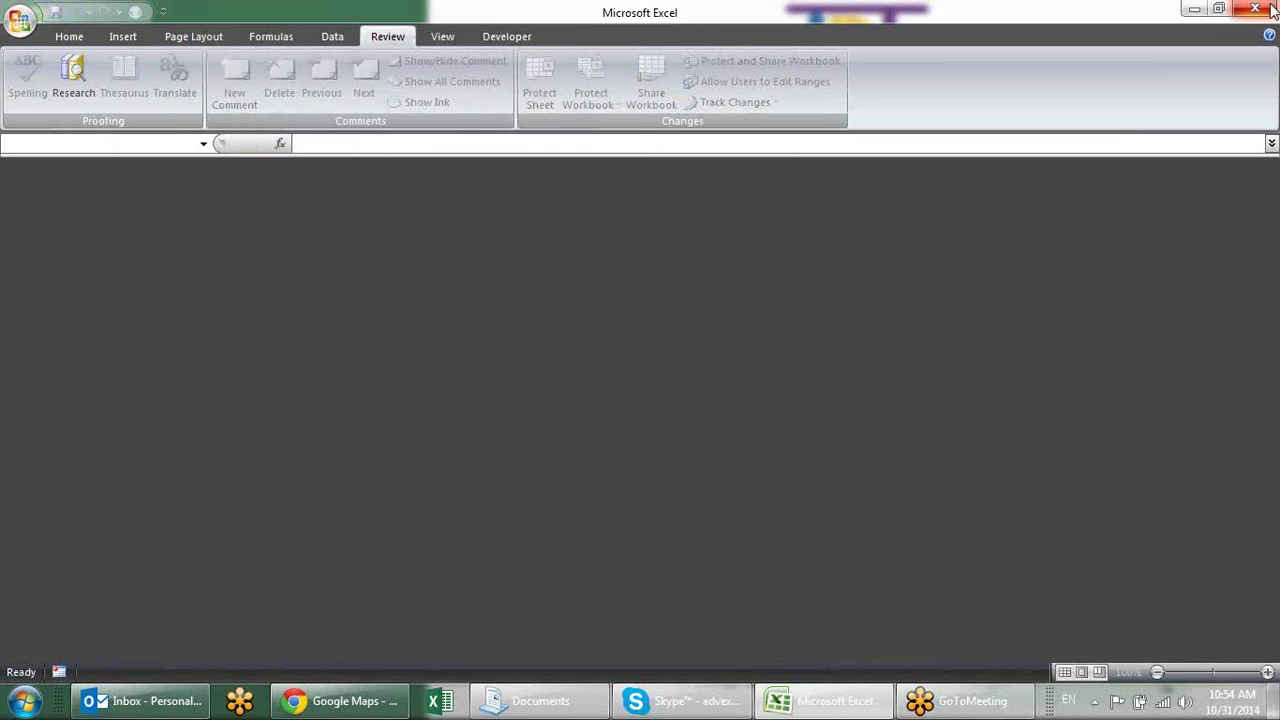
# - Close the empty Excel window and reopen 'password' from the desktop, supplying its open password
pyautogui.click(1270, 8)
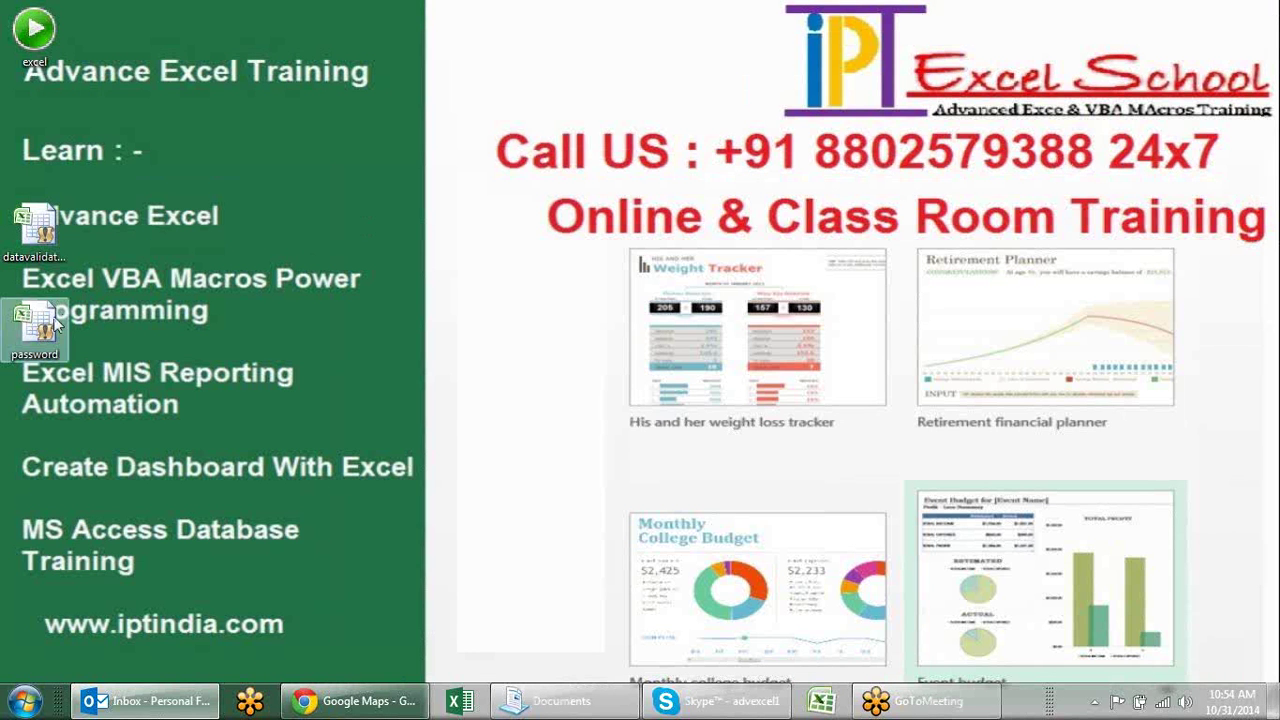
pyautogui.doubleClick(55, 322)
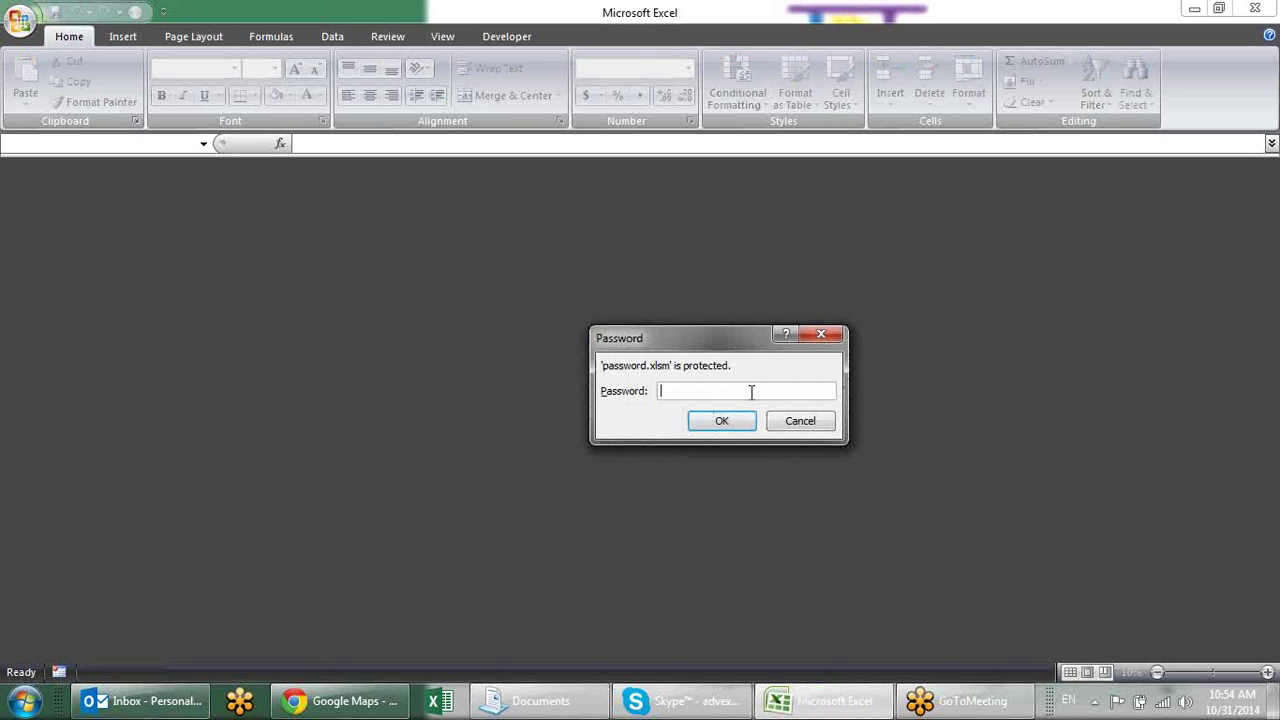
pyautogui.press('Return')
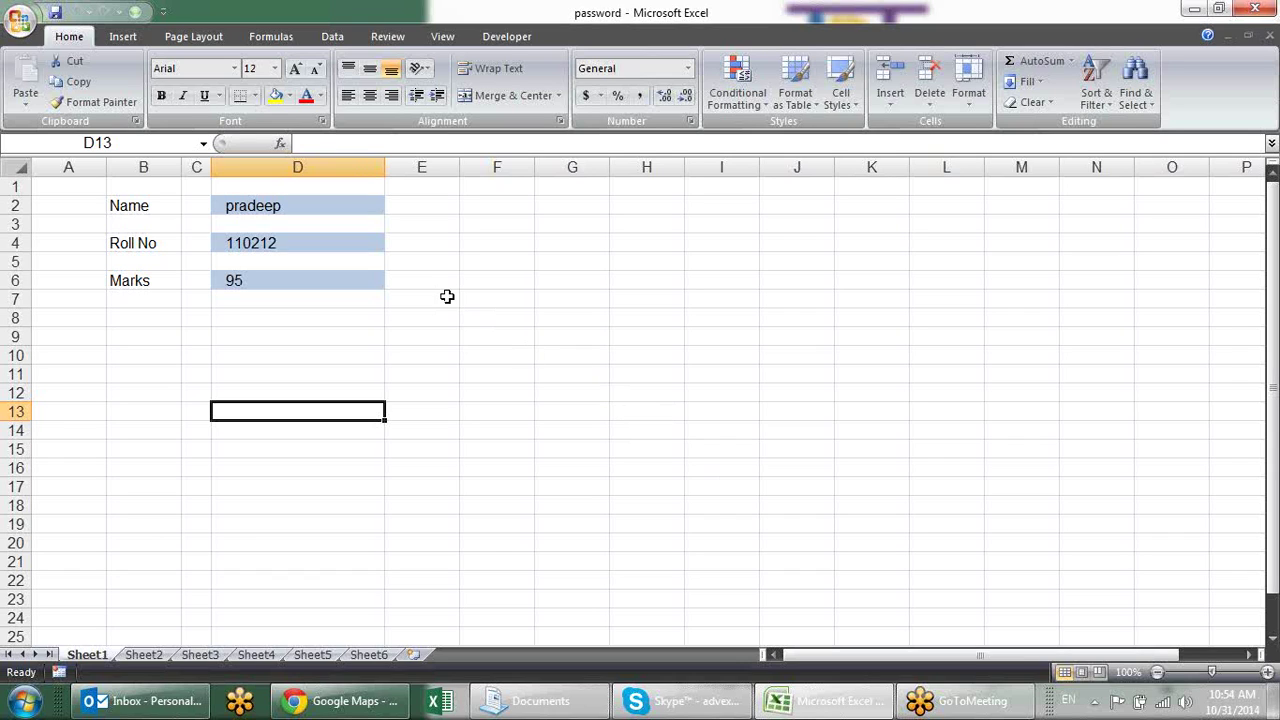
pyautogui.click(22, 30)
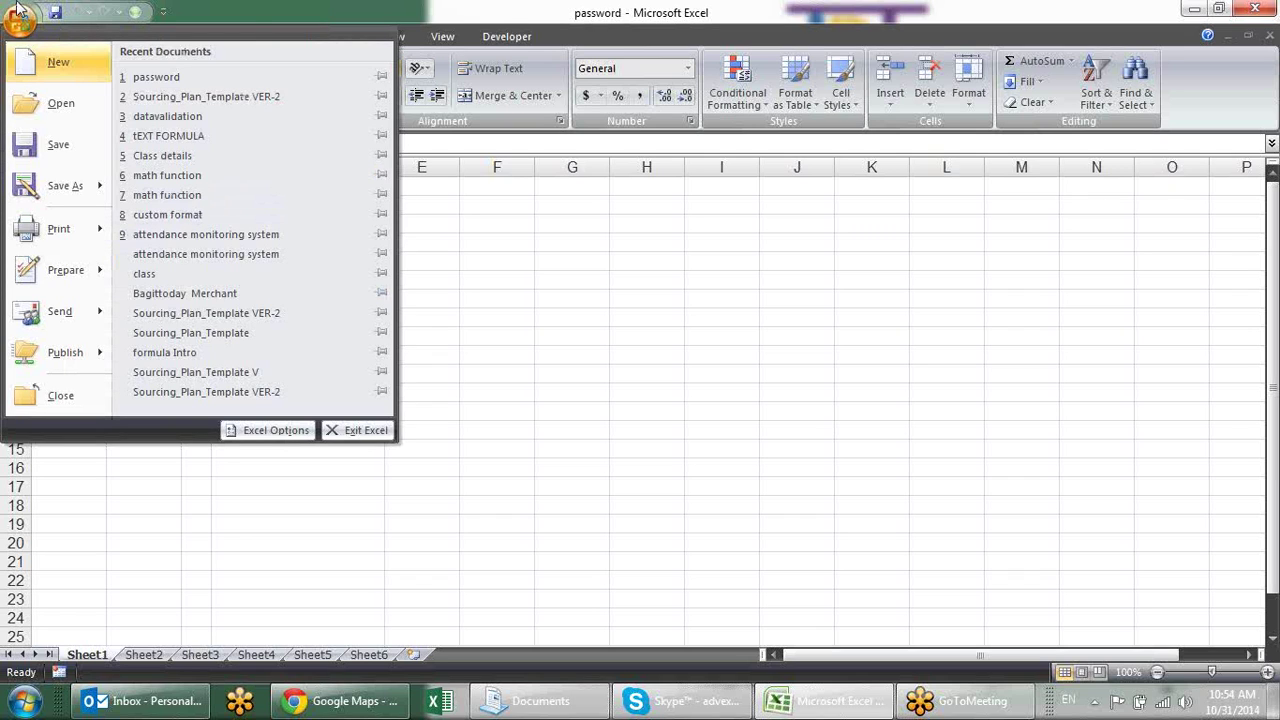
# - Clear the workbook's open password via Prepare > Encrypt Document
pyautogui.moveTo(77, 284)
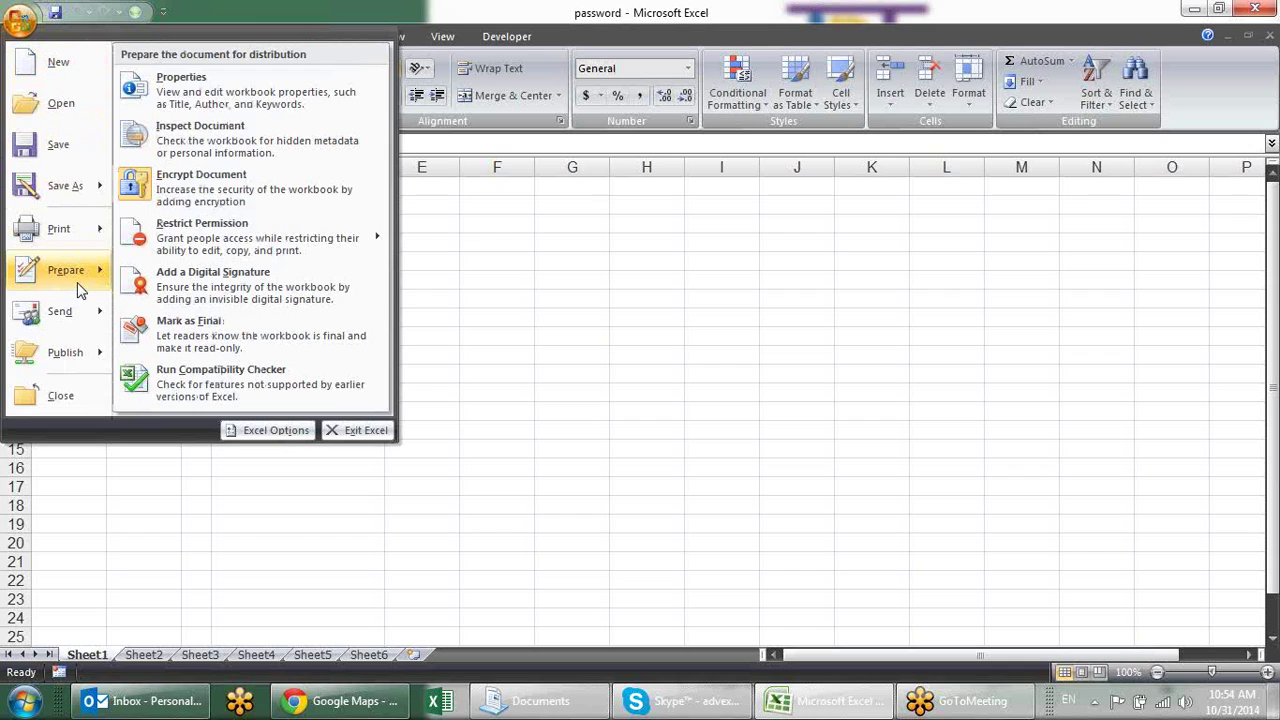
pyautogui.click(203, 190)
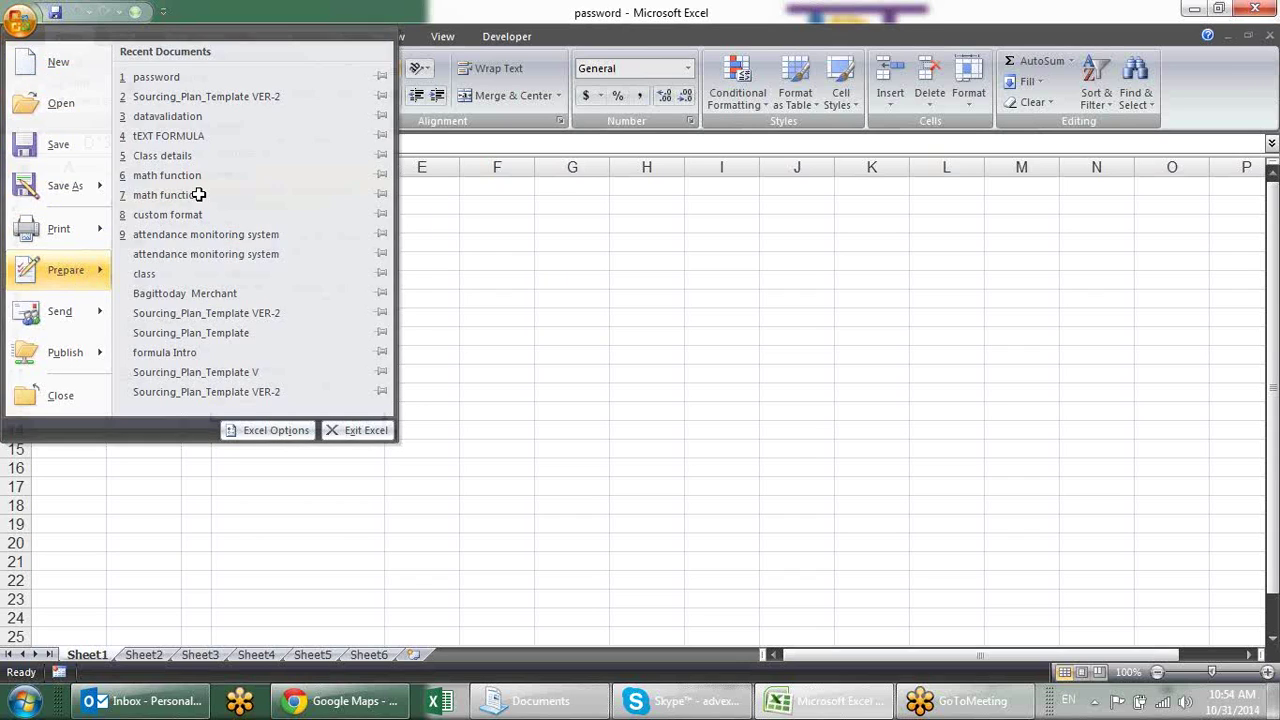
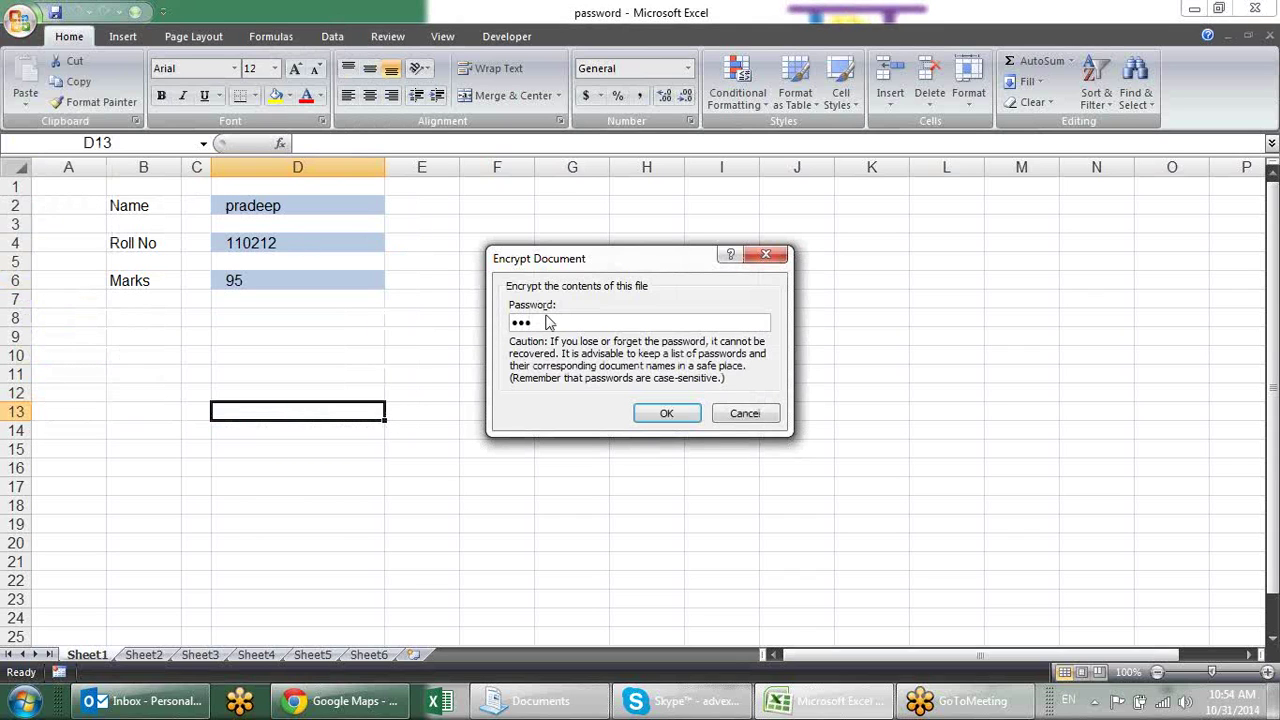
pyautogui.moveTo(548, 320); pyautogui.dragTo(376, 289)
pyautogui.press('BackSpace')
pyautogui.click(664, 412)
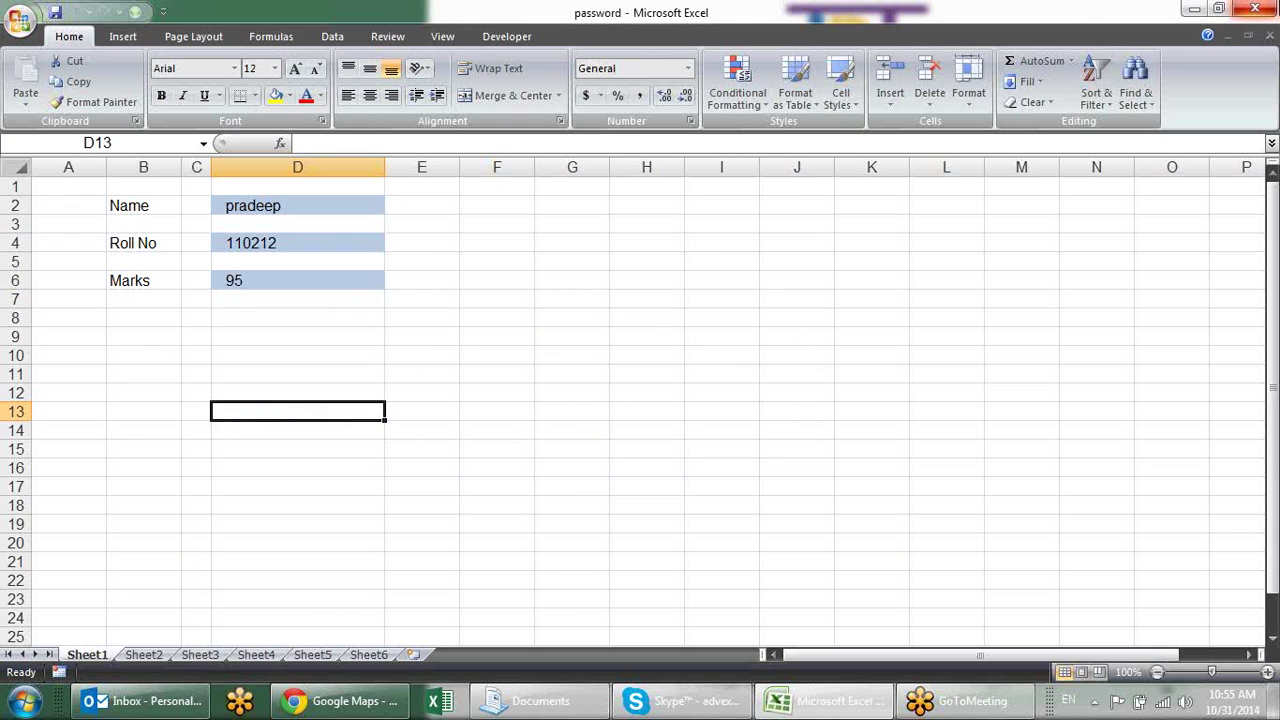
# - Close the workbook saving the change, then reopen 'password' from the desktop
pyautogui.click(1254, 8)
pyautogui.click(574, 394)
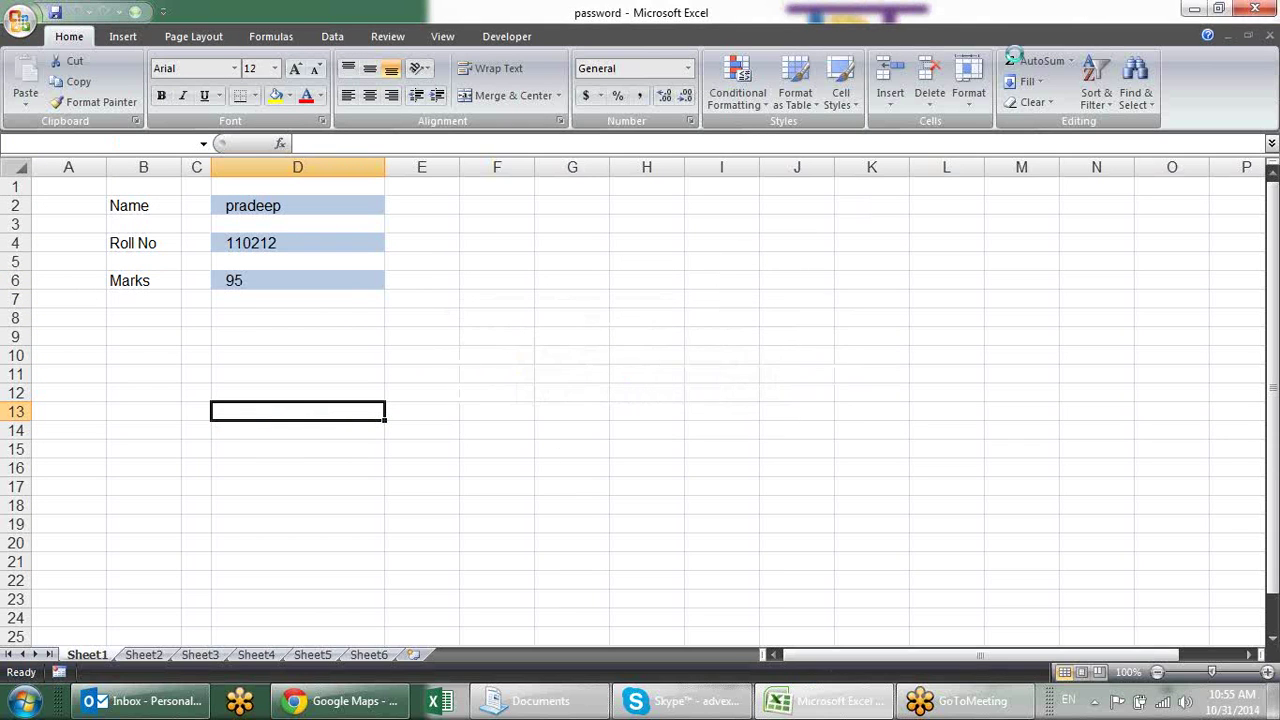
pyautogui.click(1252, 9)
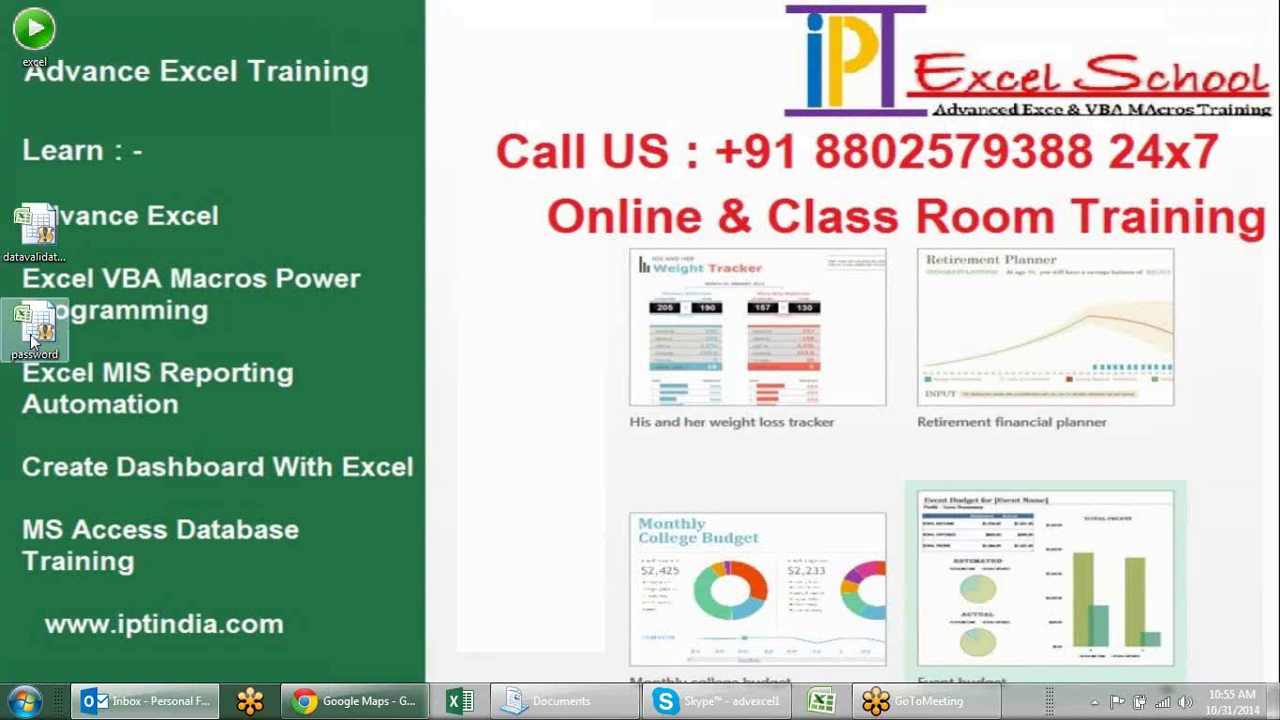
pyautogui.doubleClick(33, 340)
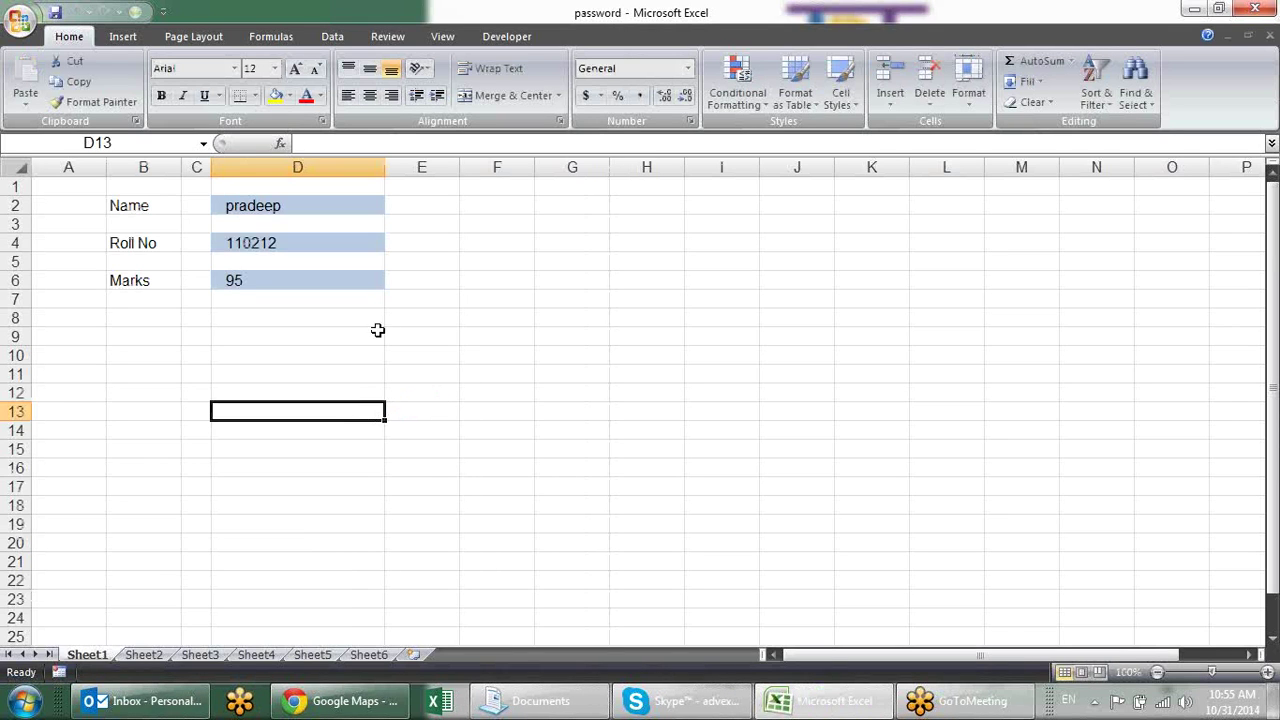
# - Try Restrict Permission > Manage Credentials, decline the rights-management sign-up and dismiss the credentials error
pyautogui.click(24, 30)
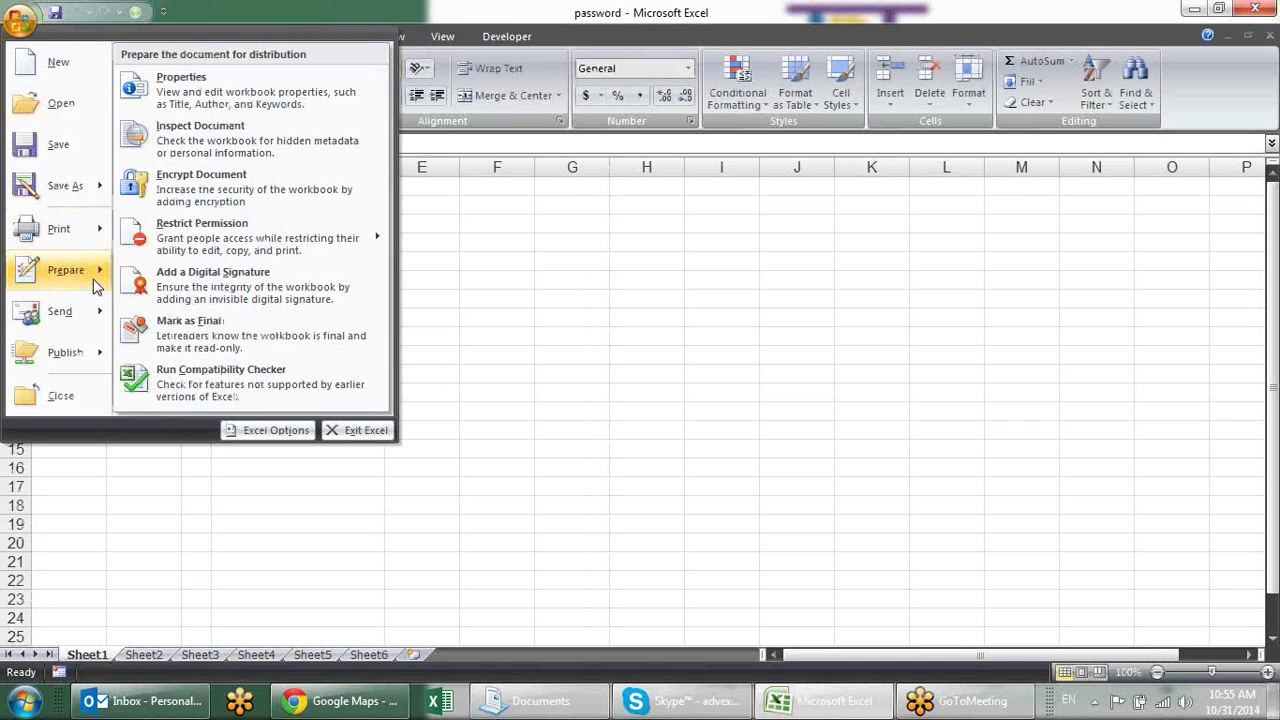
pyautogui.moveTo(183, 240)
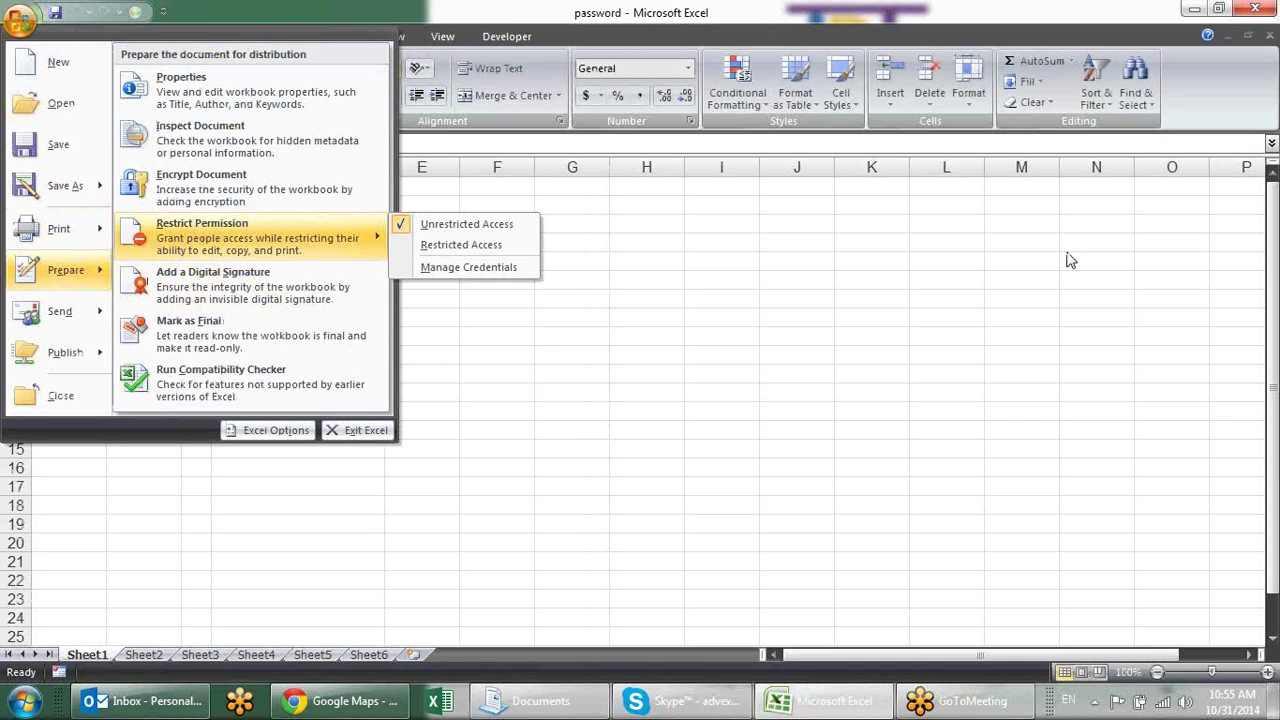
pyautogui.click(525, 270)
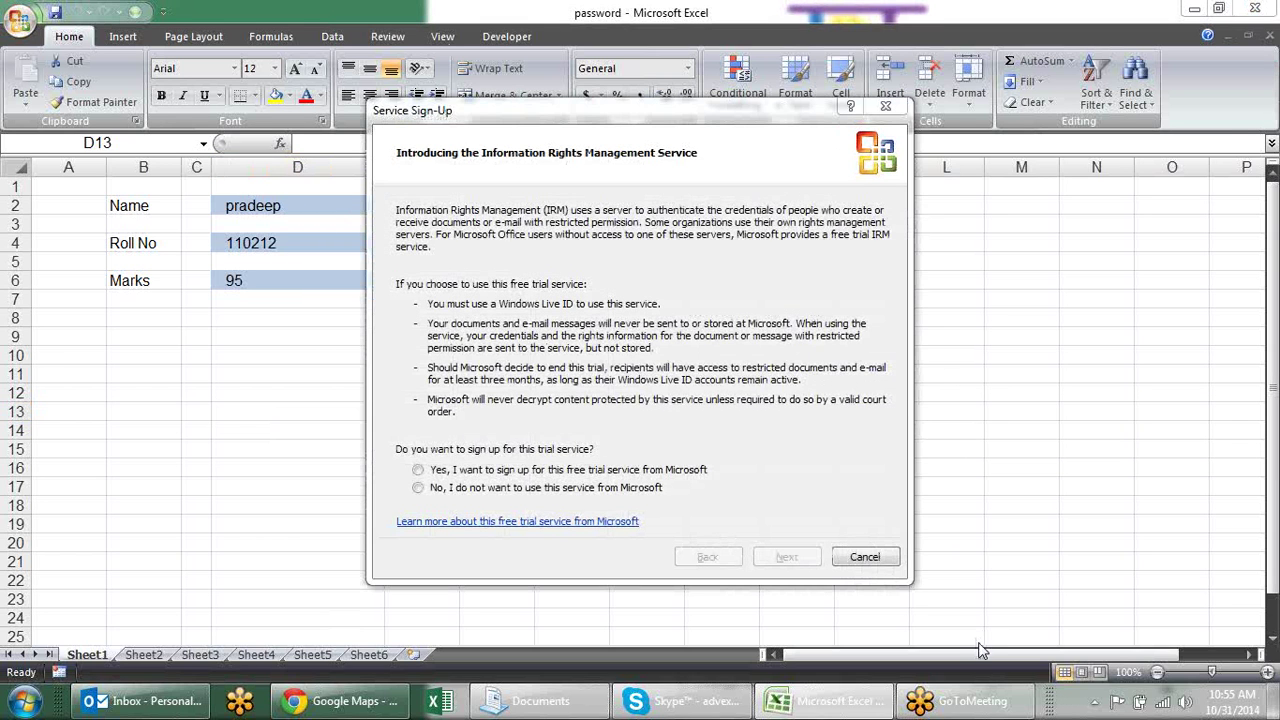
pyautogui.click(865, 557)
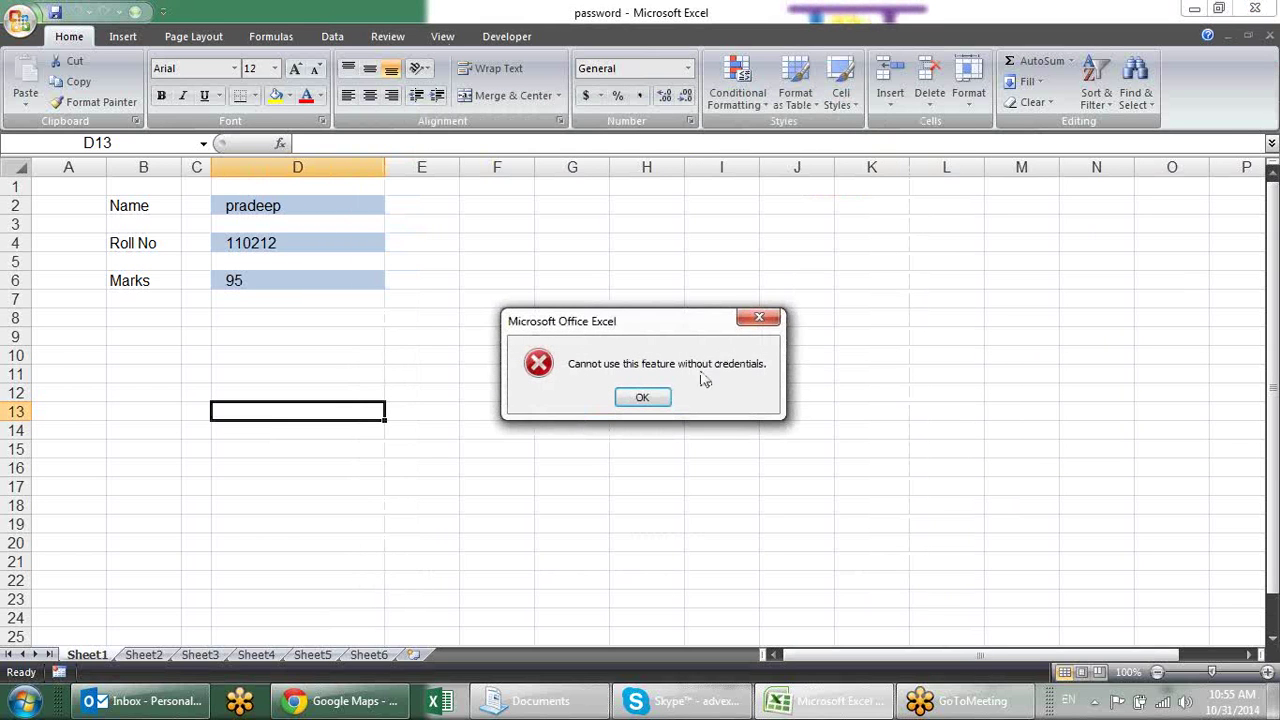
pyautogui.click(642, 397)
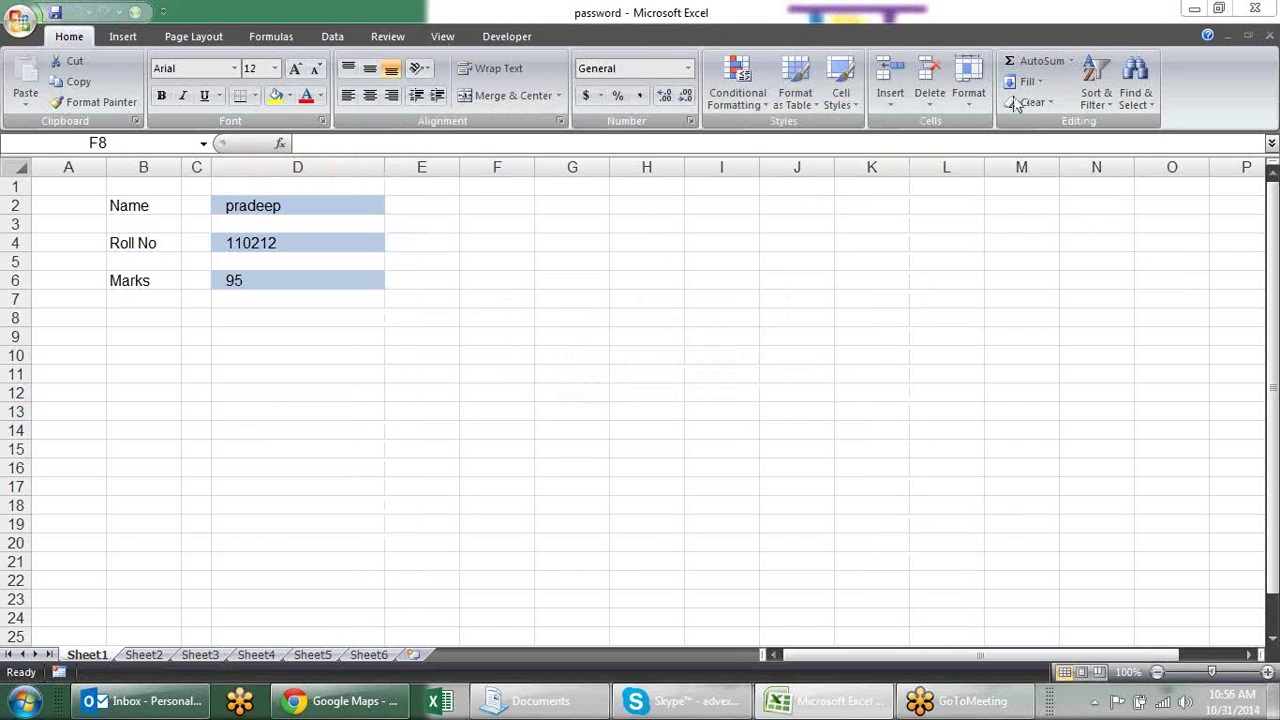
# - Fill F2:F8 with =RANDBETWEEN(10,90) in one entry using Ctrl+Enter
pyautogui.click(498, 320)
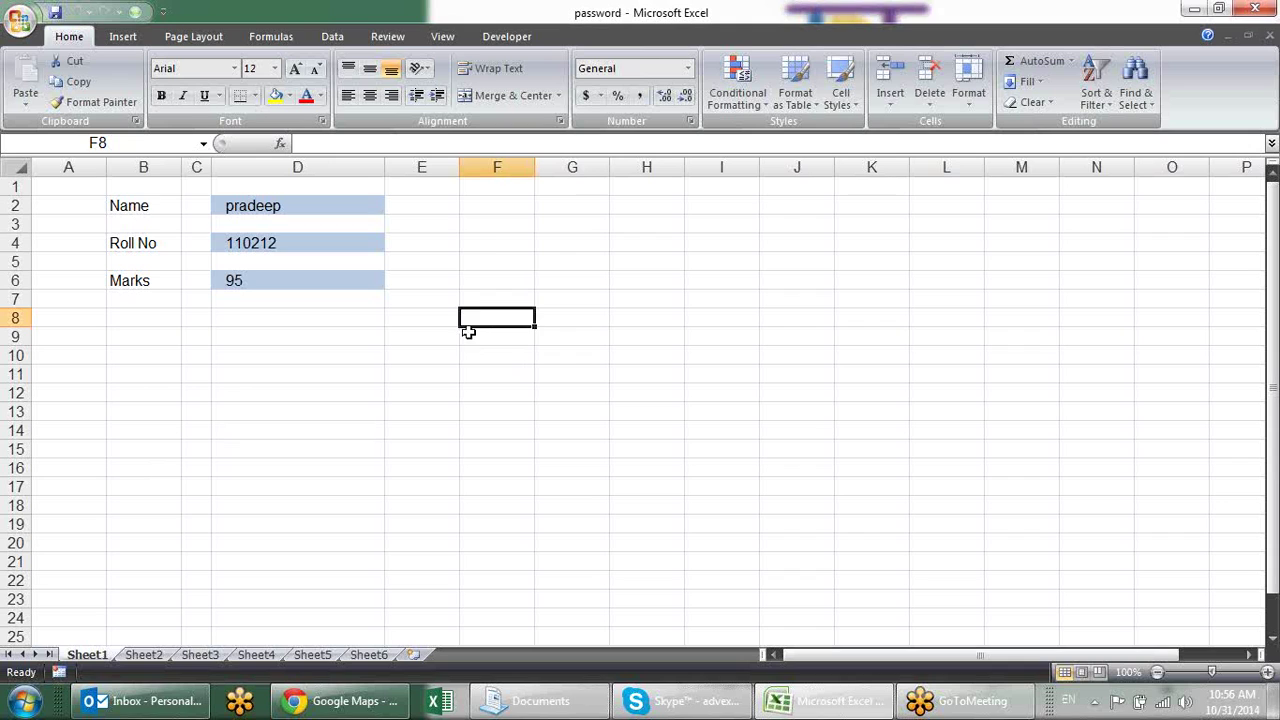
pyautogui.click(491, 243)
pyautogui.moveTo(509, 206); pyautogui.dragTo(513, 319)
pyautogui.write('=')
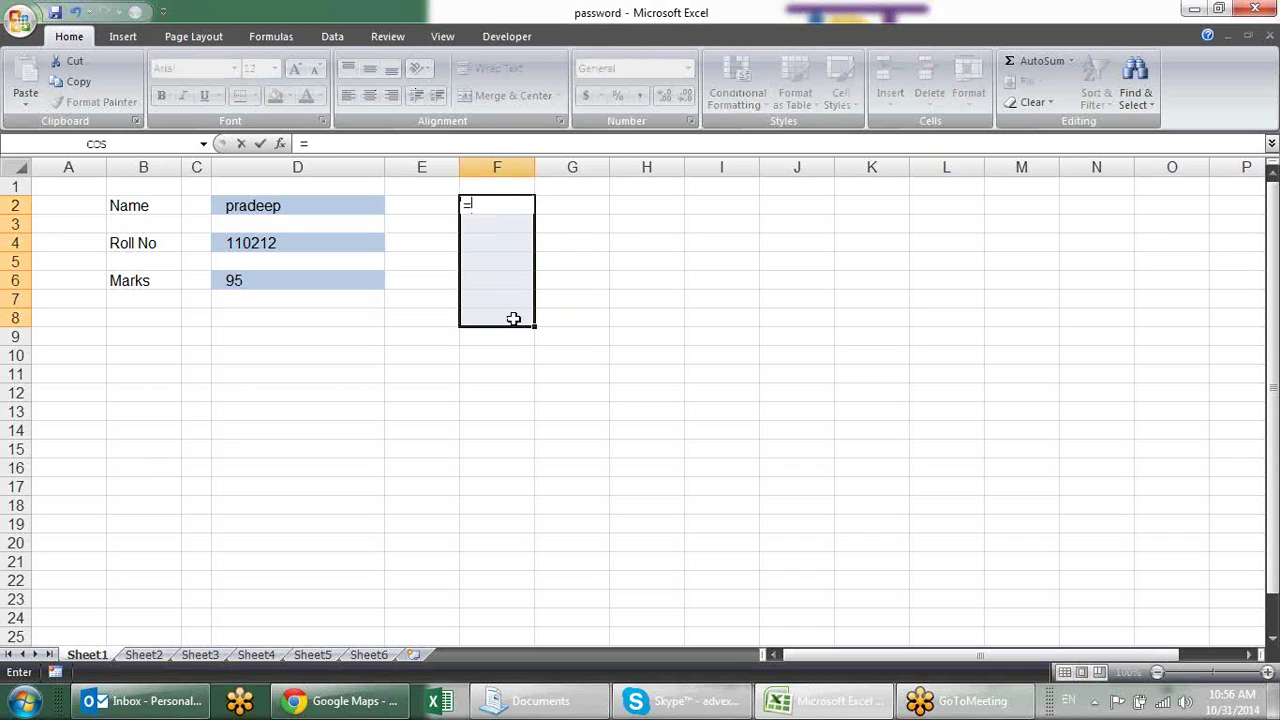
pyautogui.write('ra')
pyautogui.press('Down')
pyautogui.press('Down')
pyautogui.press('Tab')
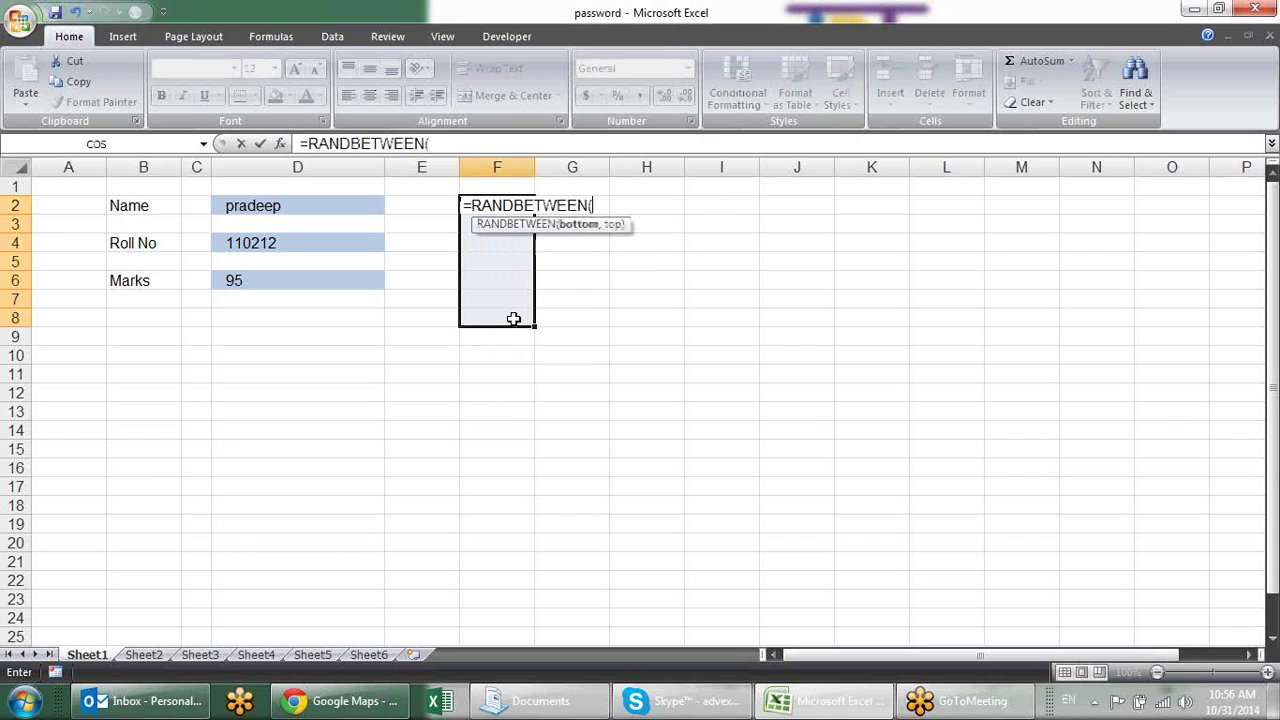
pyautogui.write('10,90')
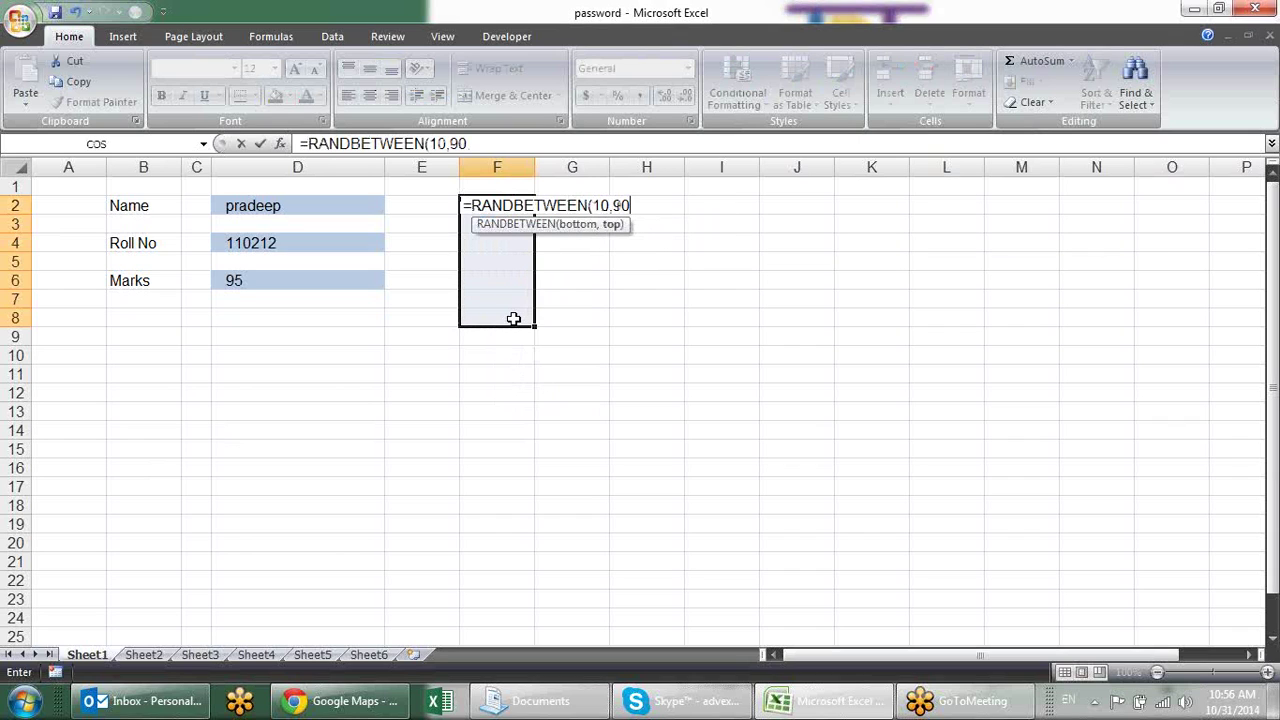
pyautogui.write(')')
pyautogui.hotkey('ctrl', 'Return')
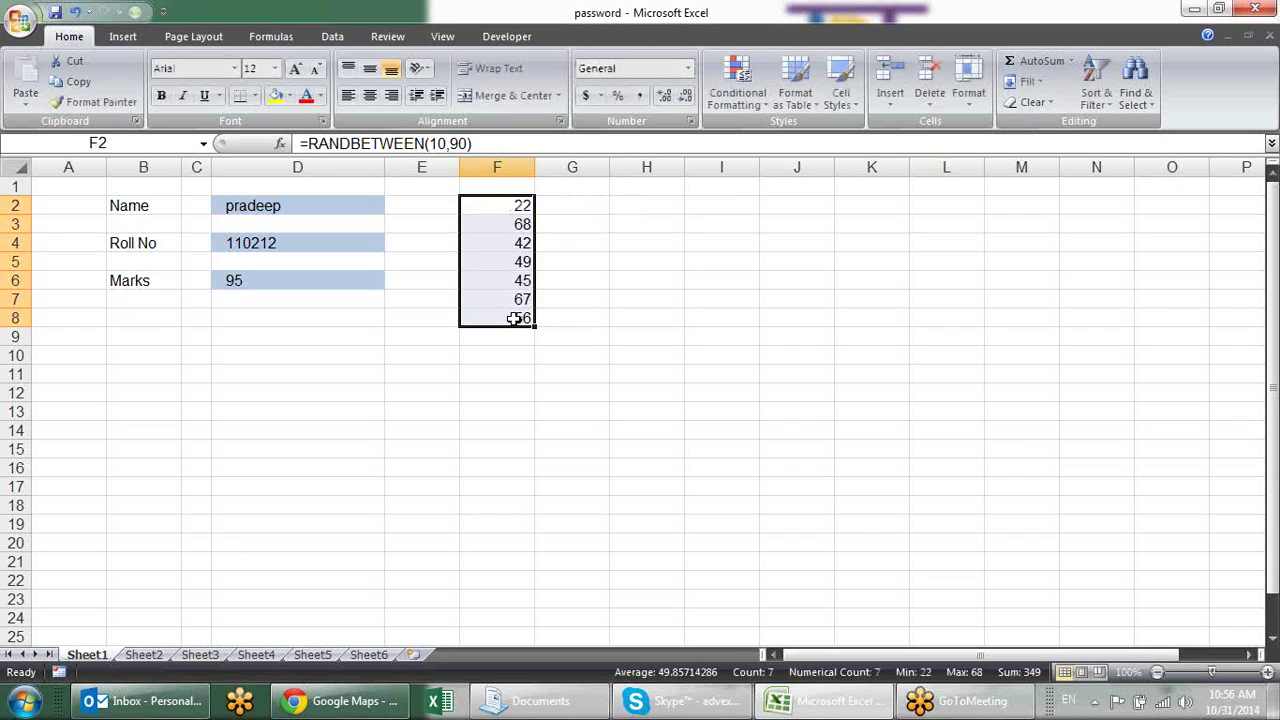
# - Copy F2:F8 and paste it back as values to freeze the random marks
pyautogui.hotkey('ctrl', 'c')
pyautogui.hotkey('alt', 'e')
pyautogui.press('s')
pyautogui.press('v')
pyautogui.press('Return')
pyautogui.press('Escape')
# - AutoSum F2:F8 into F9 and make the 349 total bold
pyautogui.click(526, 334)
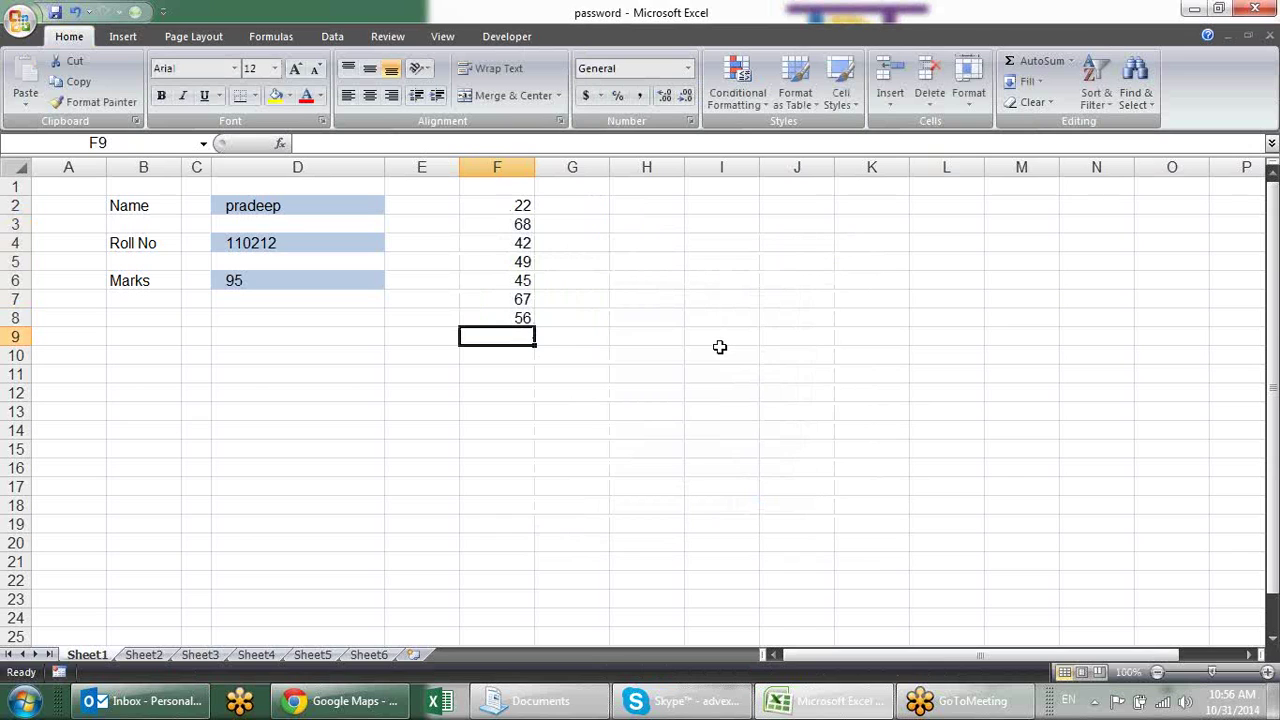
pyautogui.hotkey('alt', '=')
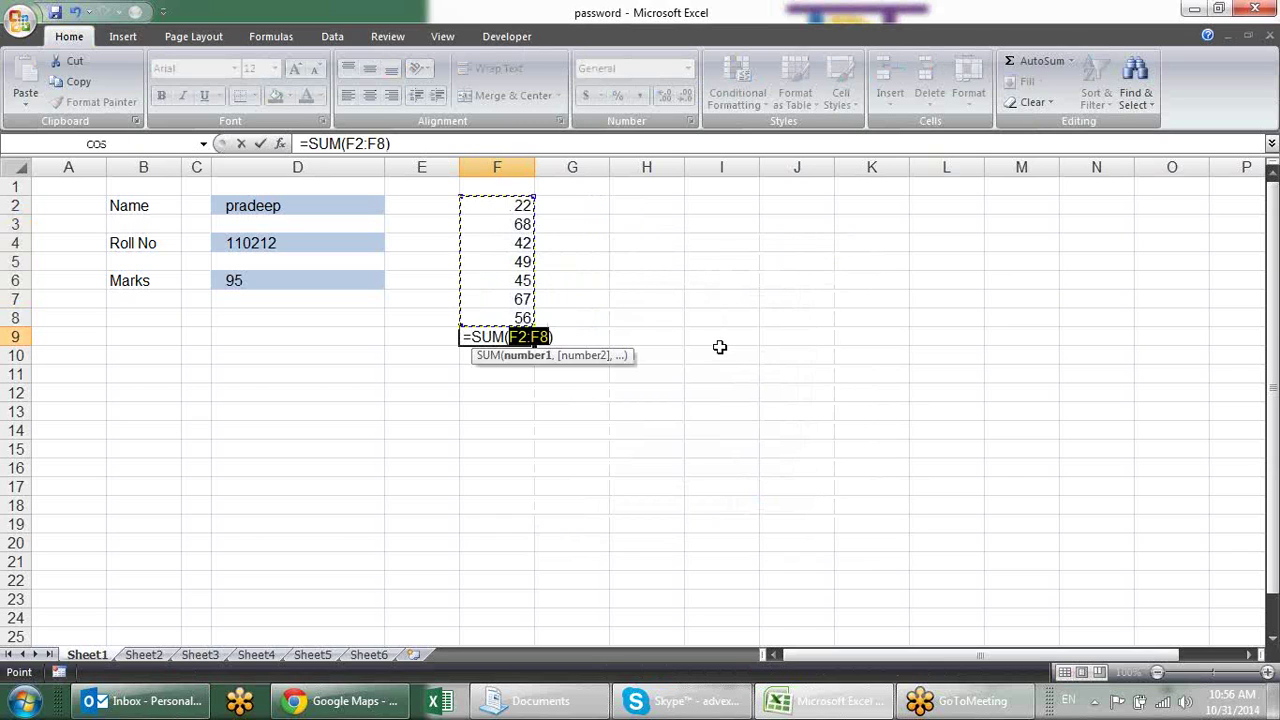
pyautogui.press('Return')
pyautogui.press('Up')
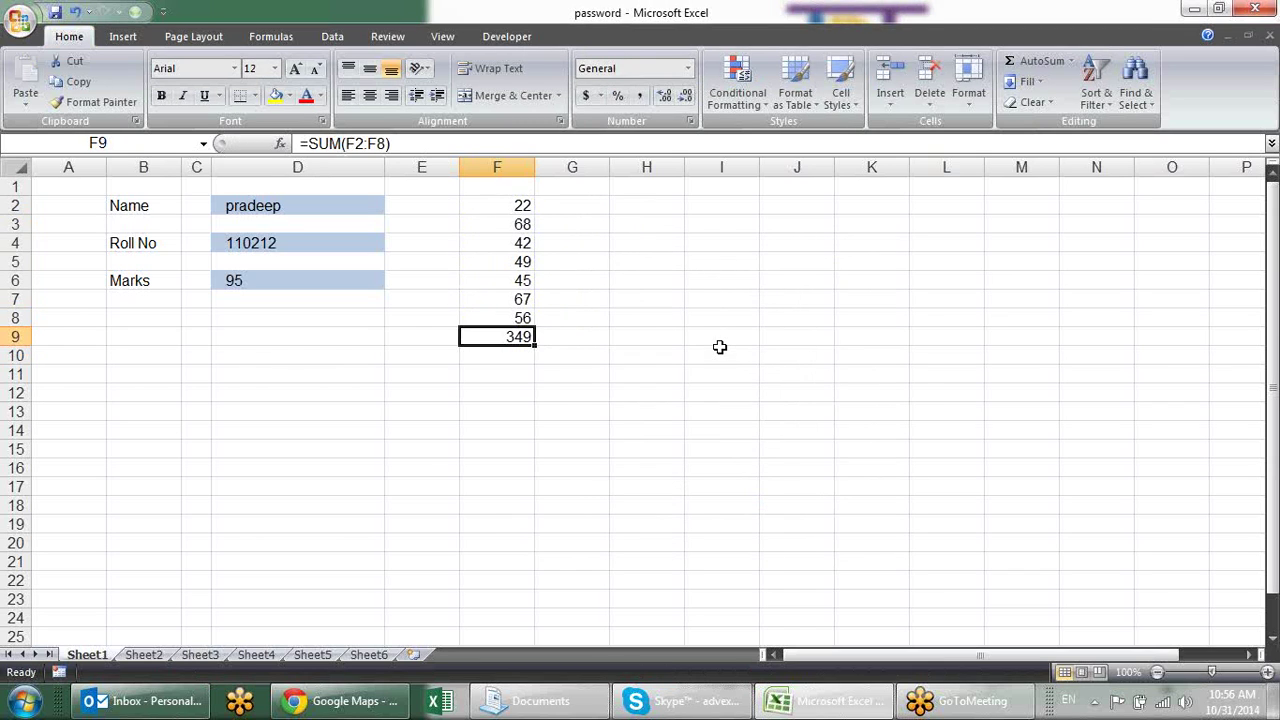
pyautogui.hotkey('ctrl', 'b')
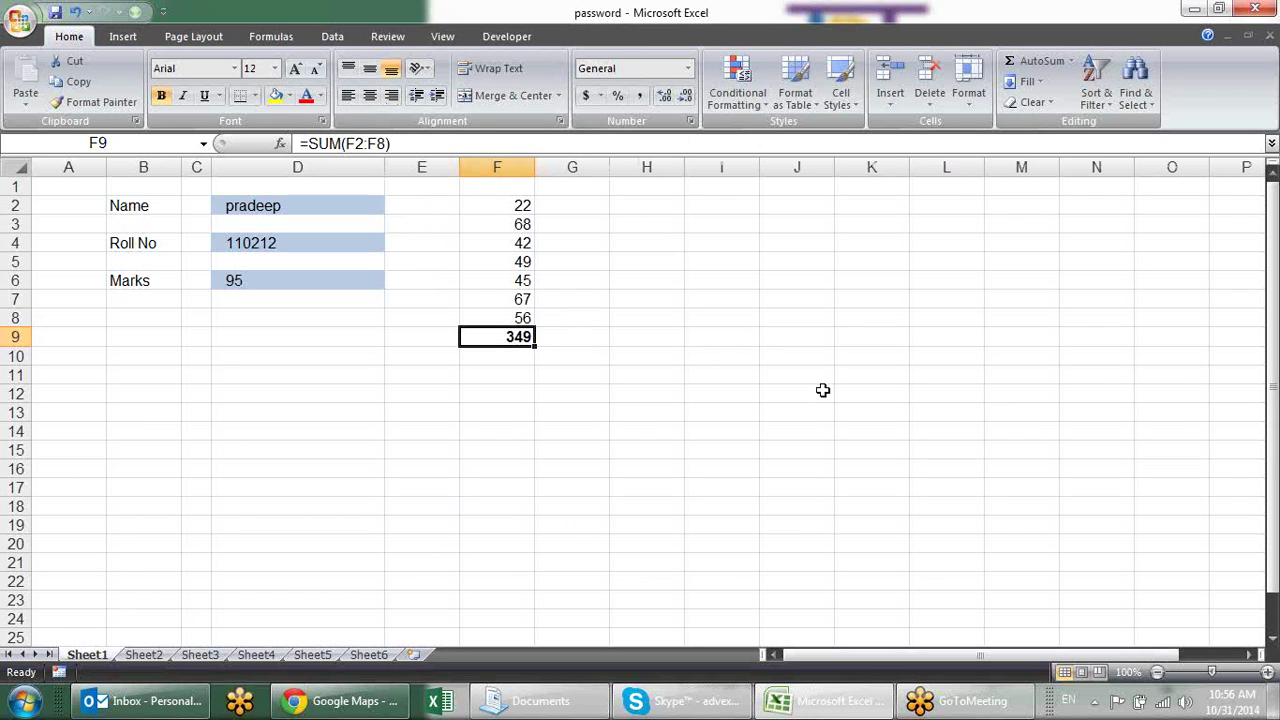
# - Set cell F9 to Hidden in Format Cells so its formula is concealed under protection
pyautogui.hotkey('ctrl', '1')
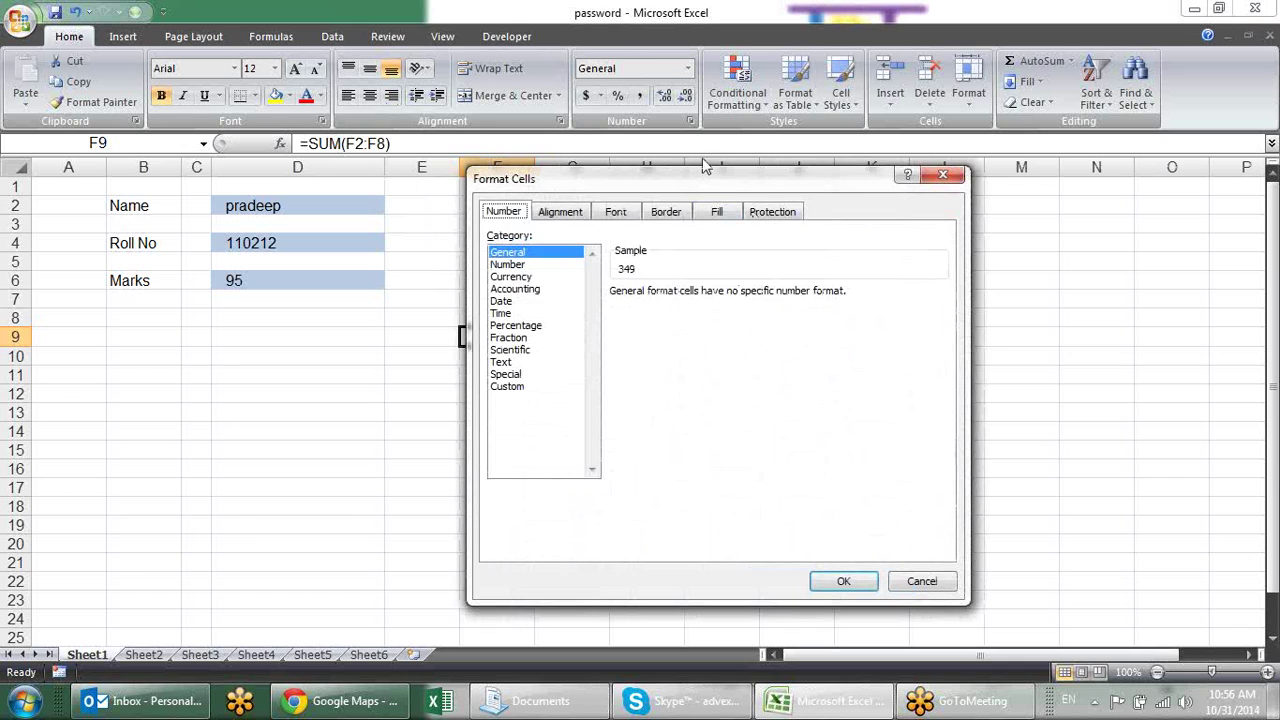
pyautogui.moveTo(736, 185); pyautogui.dragTo(821, 157)
pyautogui.click(890, 189)
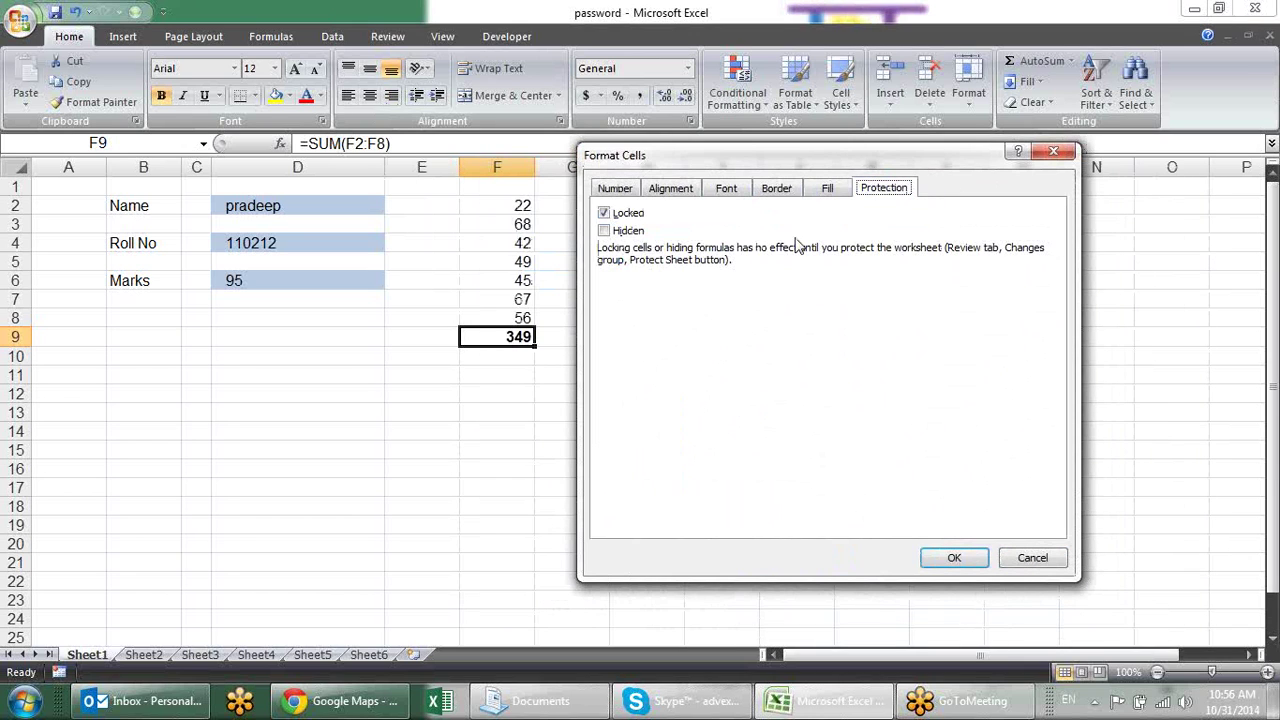
pyautogui.click(628, 231)
pyautogui.click(956, 557)
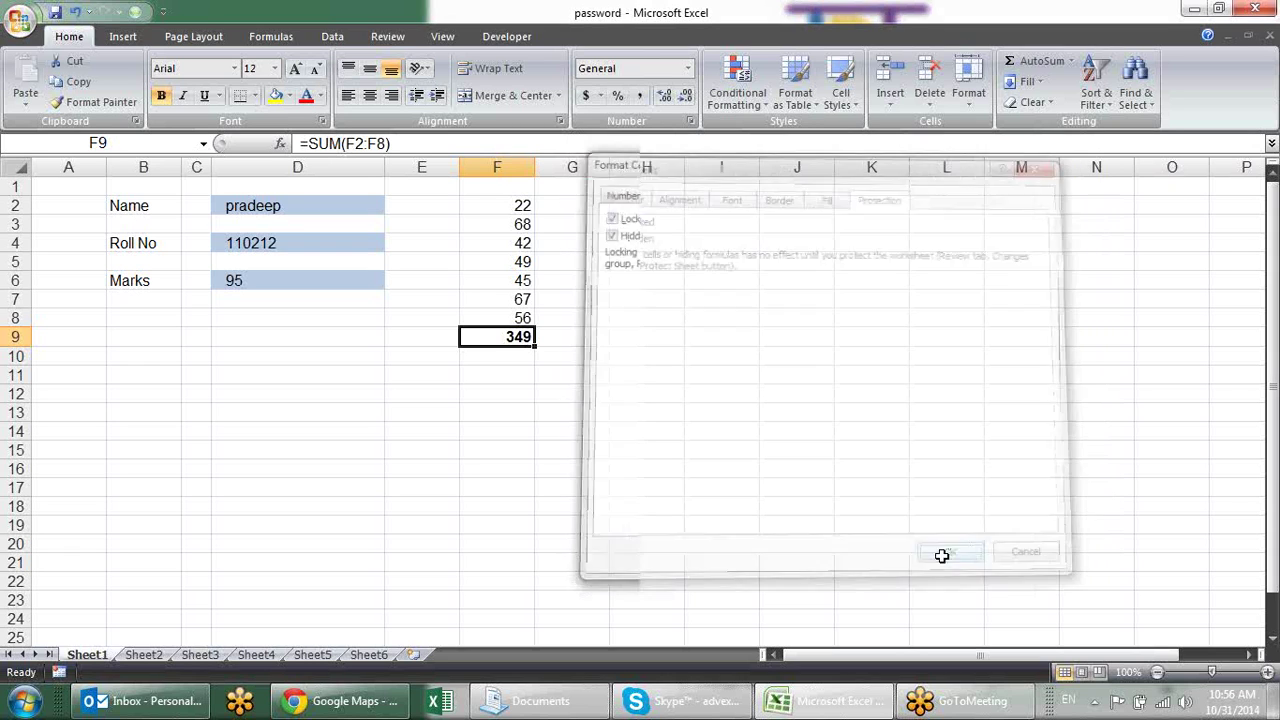
# - Protect Sheet1 with default settings, then unprotect it again
pyautogui.rightClick(86, 655)
pyautogui.click(178, 558)
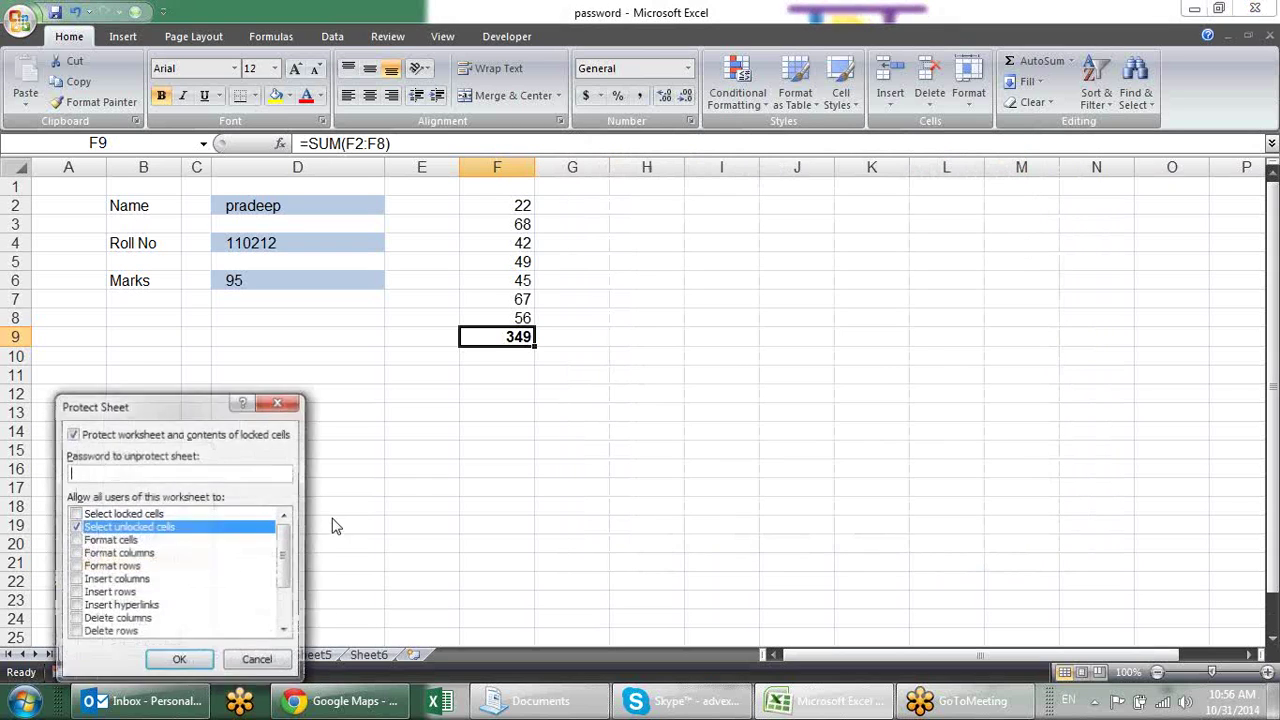
pyautogui.click(179, 661)
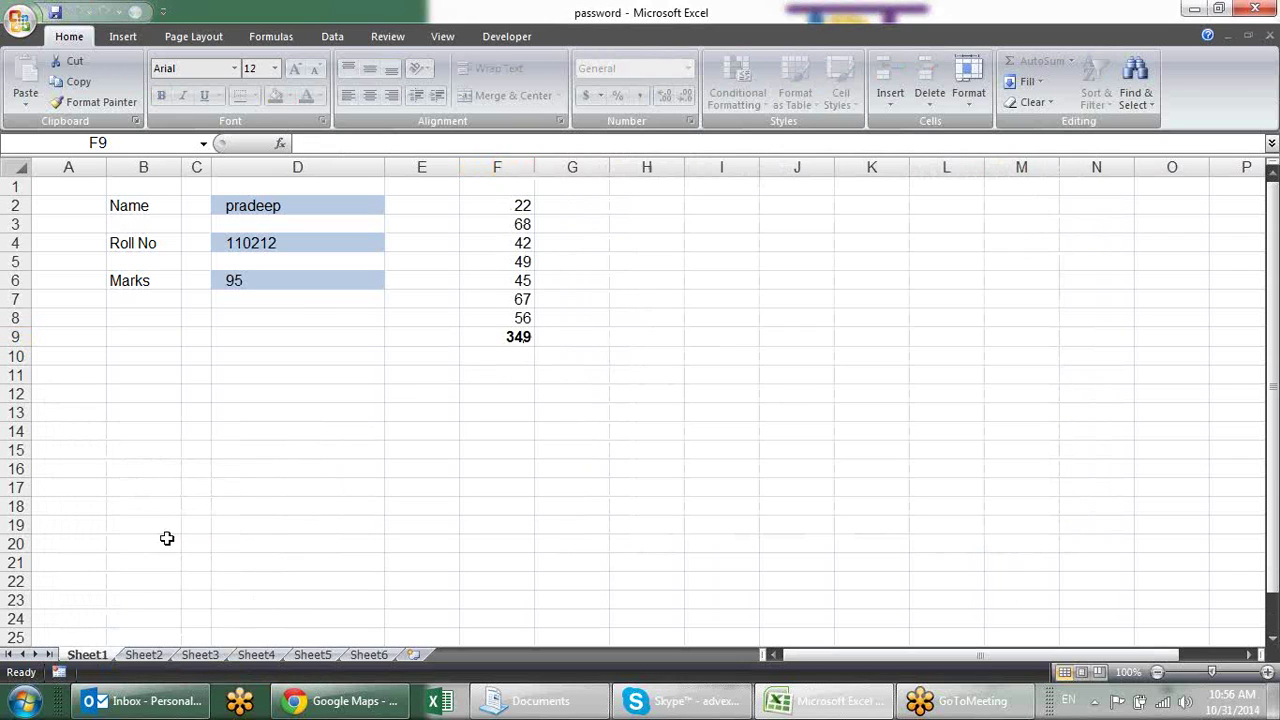
pyautogui.rightClick(84, 658)
pyautogui.click(148, 556)
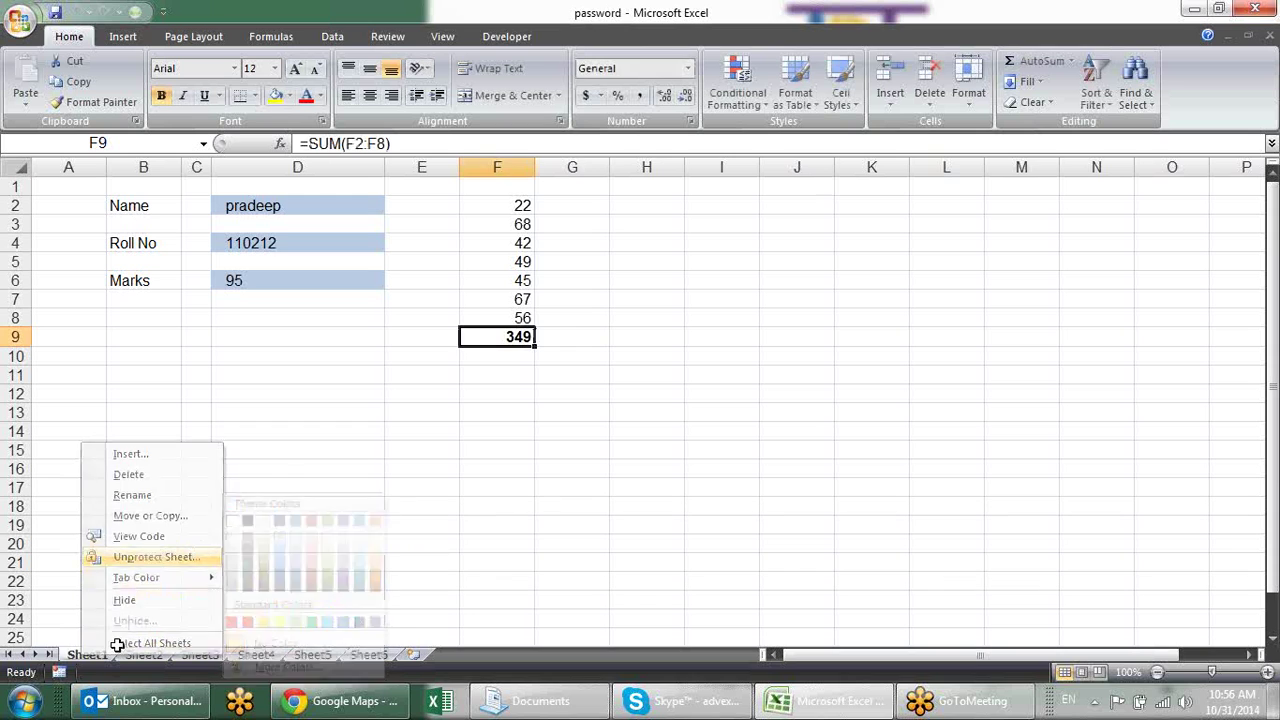
# - Re-protect Sheet1 allowing selection of locked and unlocked cells, then select G12 and F6
pyautogui.rightClick(99, 655)
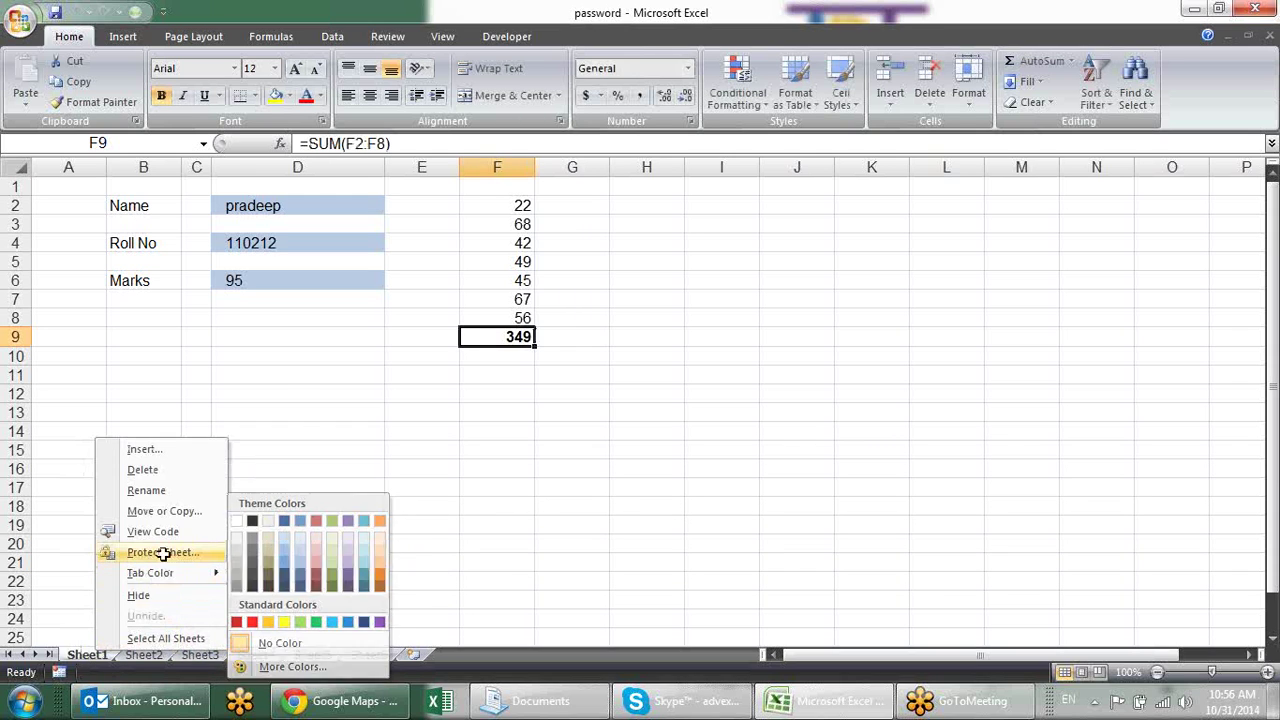
pyautogui.click(148, 553)
pyautogui.click(100, 514)
pyautogui.click(56, 514)
pyautogui.click(131, 660)
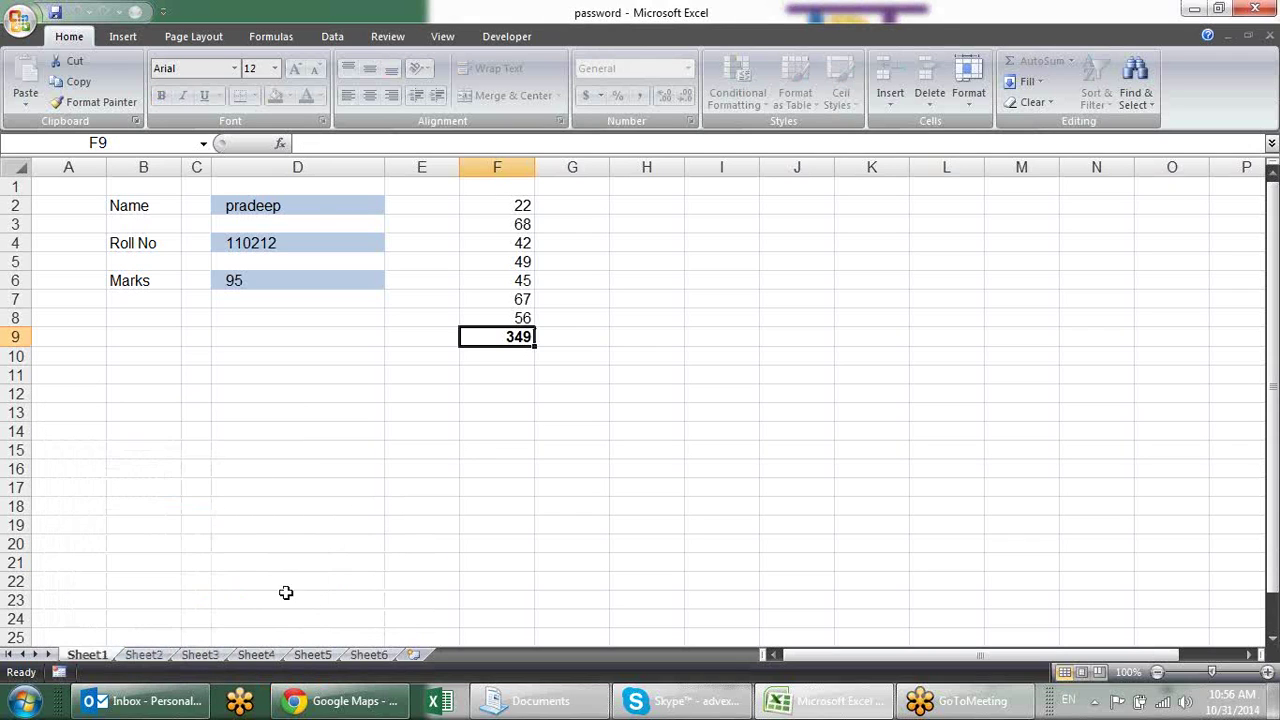
pyautogui.click(600, 391)
pyautogui.click(522, 280)
# - Select marks in column F and try editing the F9 total, dismissing the protection warning
pyautogui.click(518, 228)
pyautogui.click(513, 265)
pyautogui.click(521, 287)
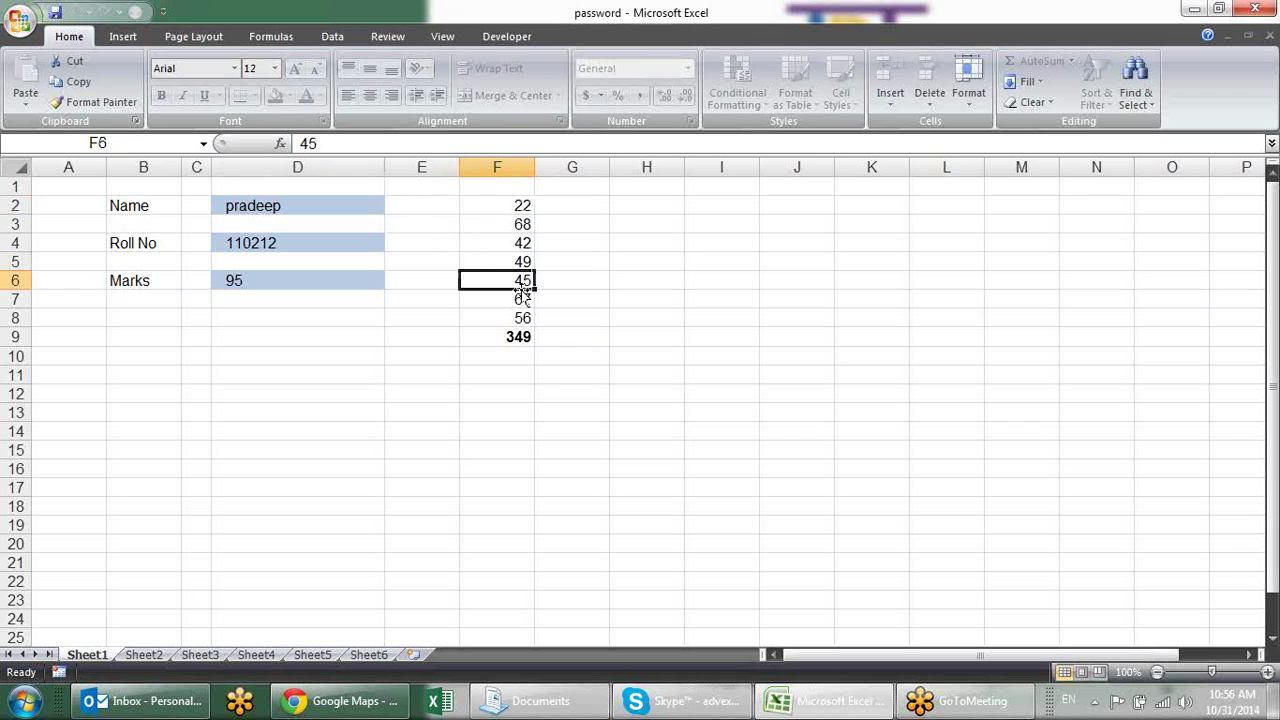
pyautogui.click(513, 320)
pyautogui.click(503, 335)
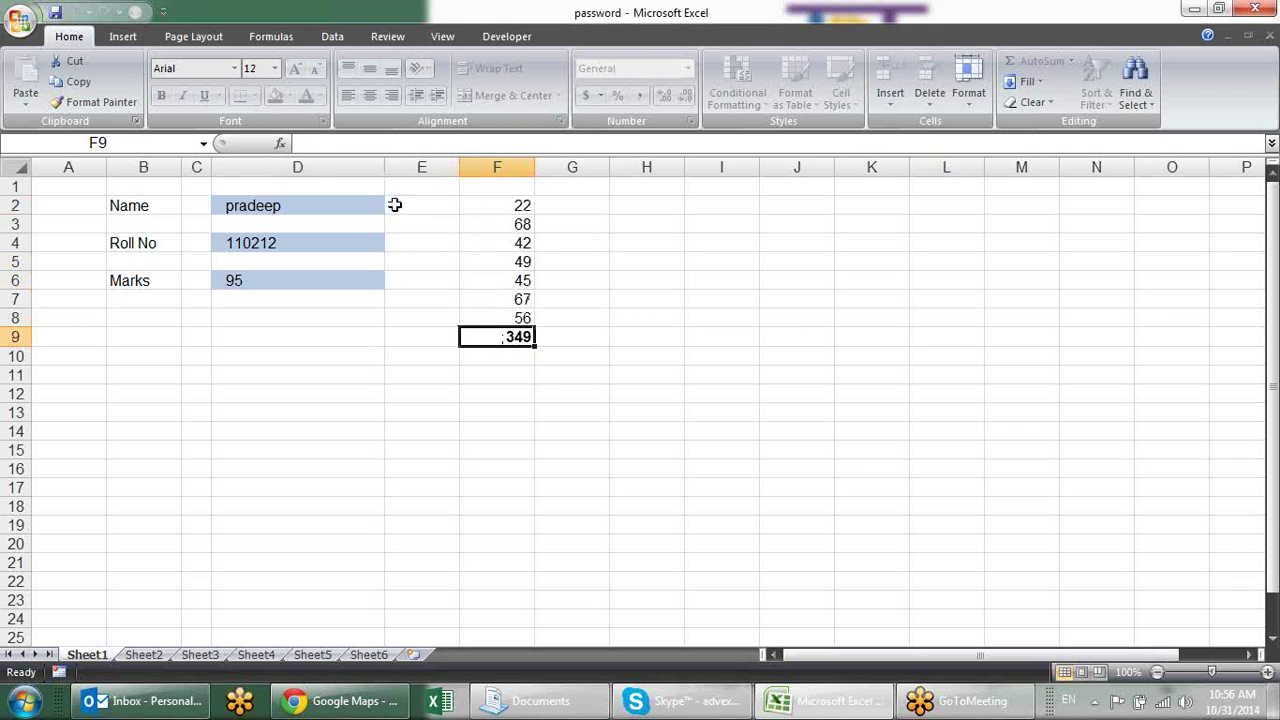
pyautogui.click(322, 143)
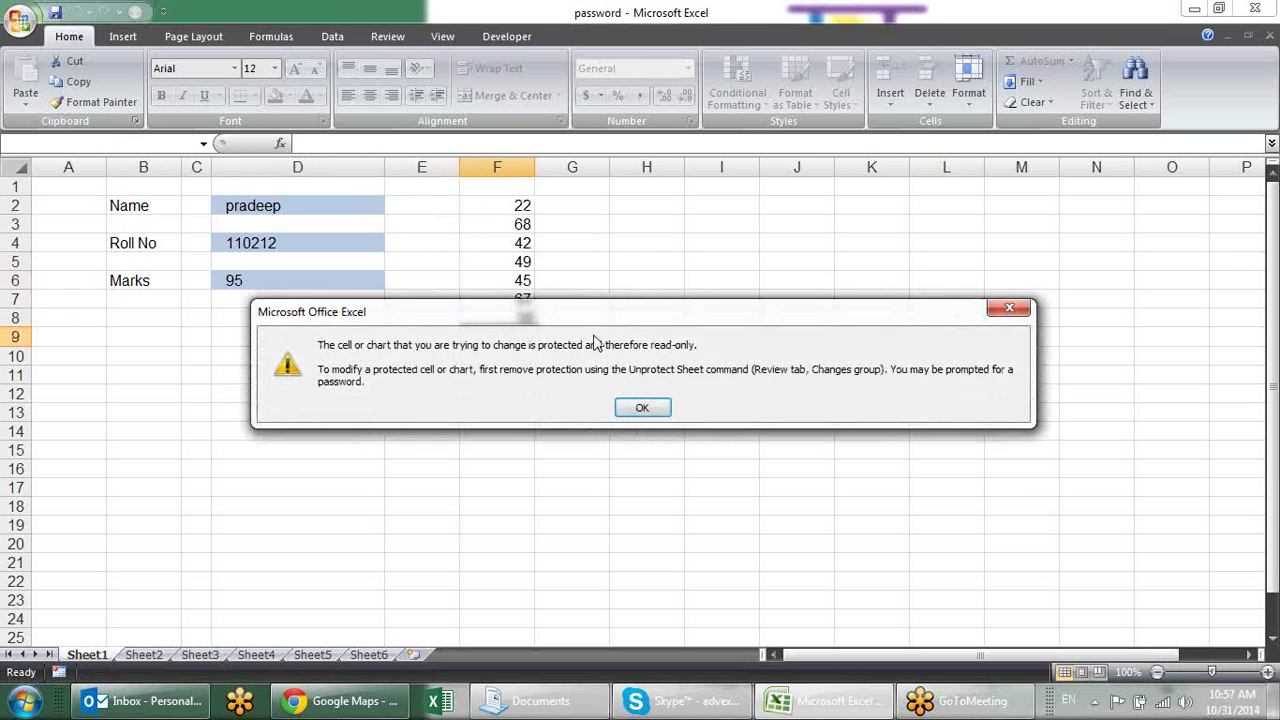
pyautogui.click(632, 407)
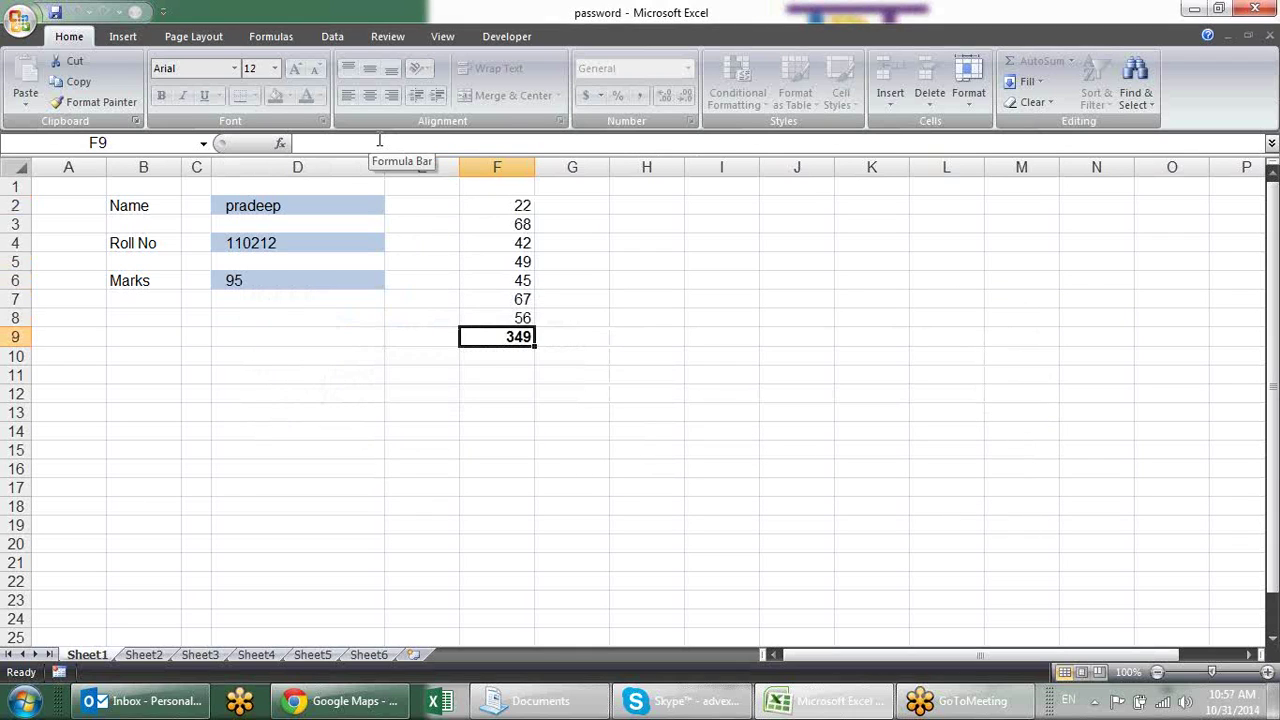
# - Attempt to delete the 42 in F4, get refused, then bring up Sheet1's tab menu
pyautogui.click(513, 244)
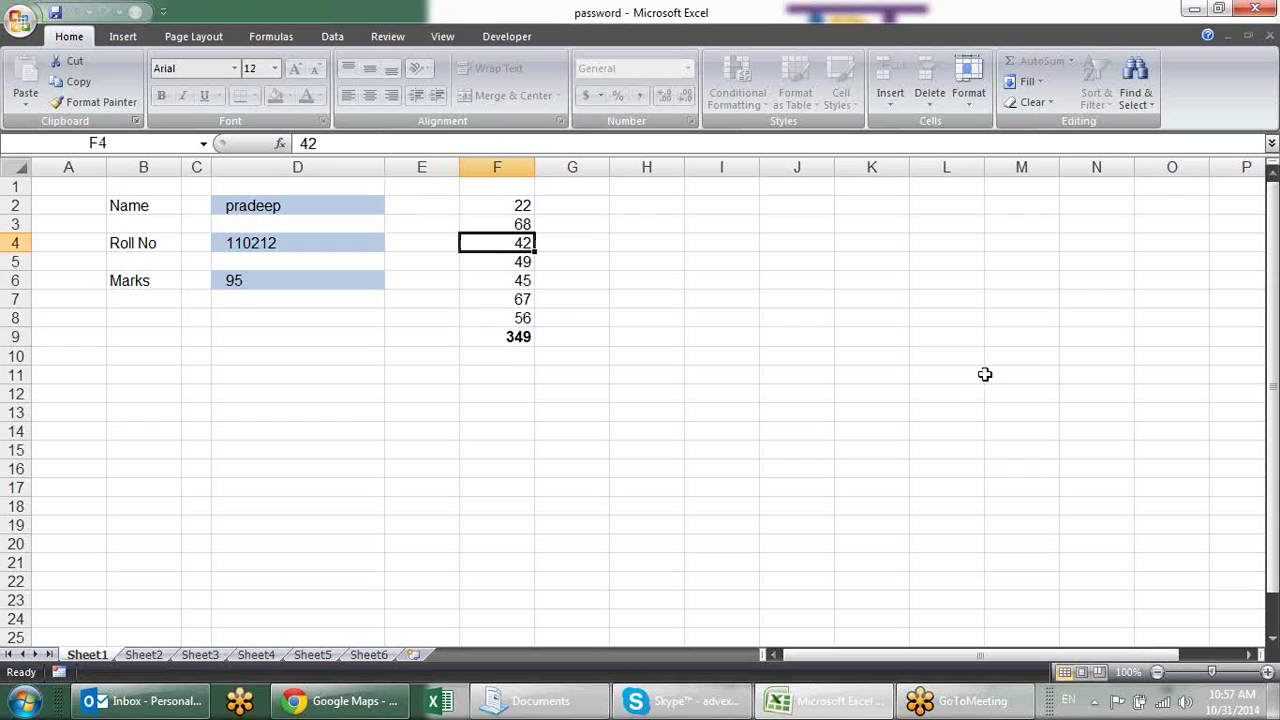
pyautogui.press('Delete')
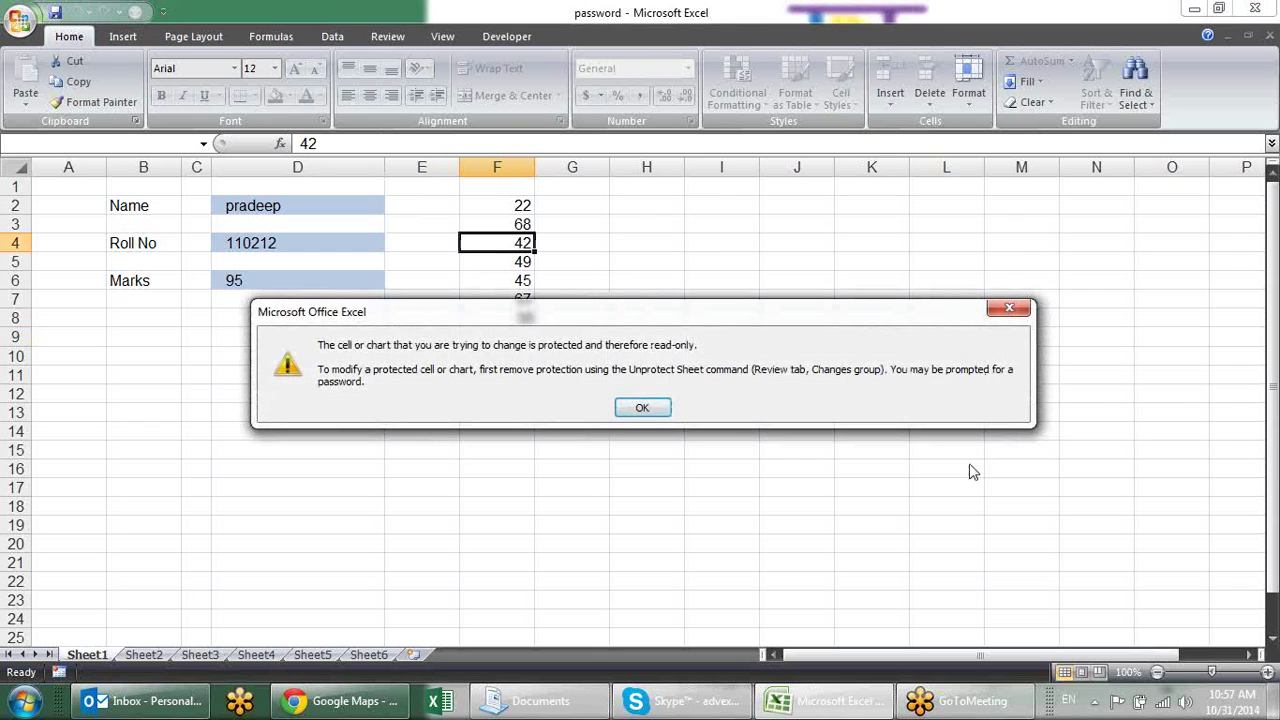
pyautogui.press('Return')
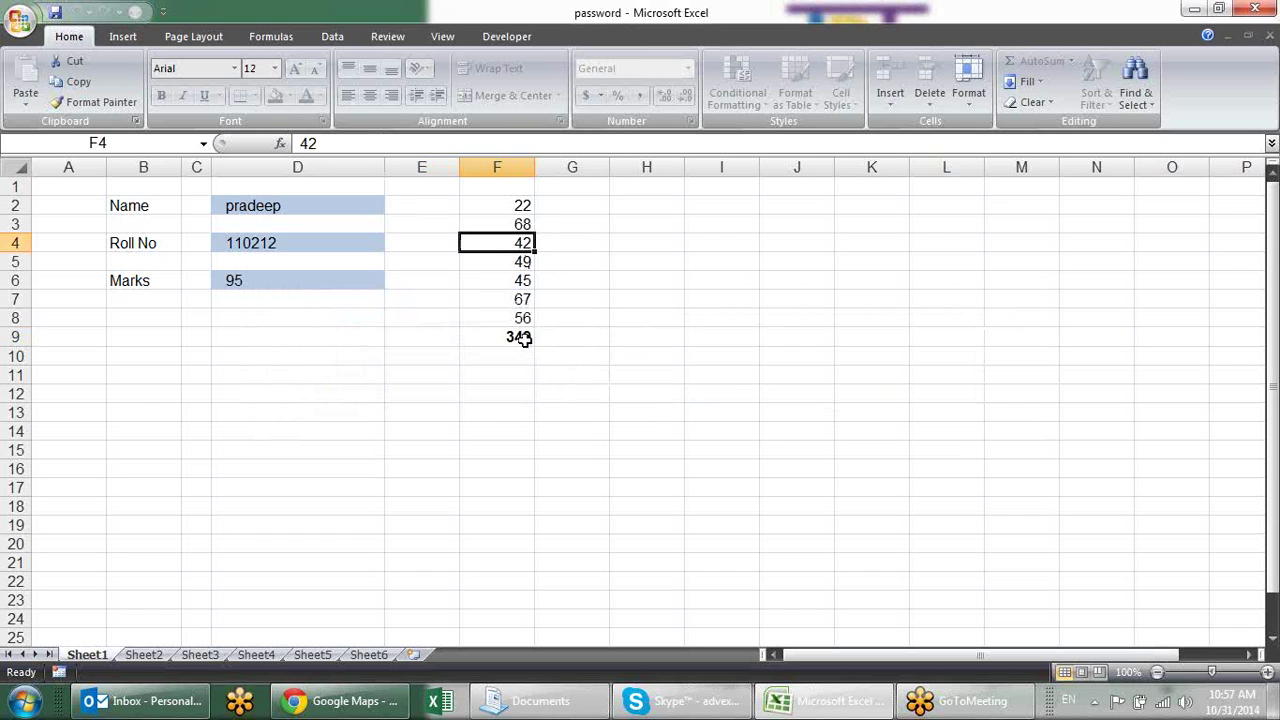
pyautogui.click(523, 339)
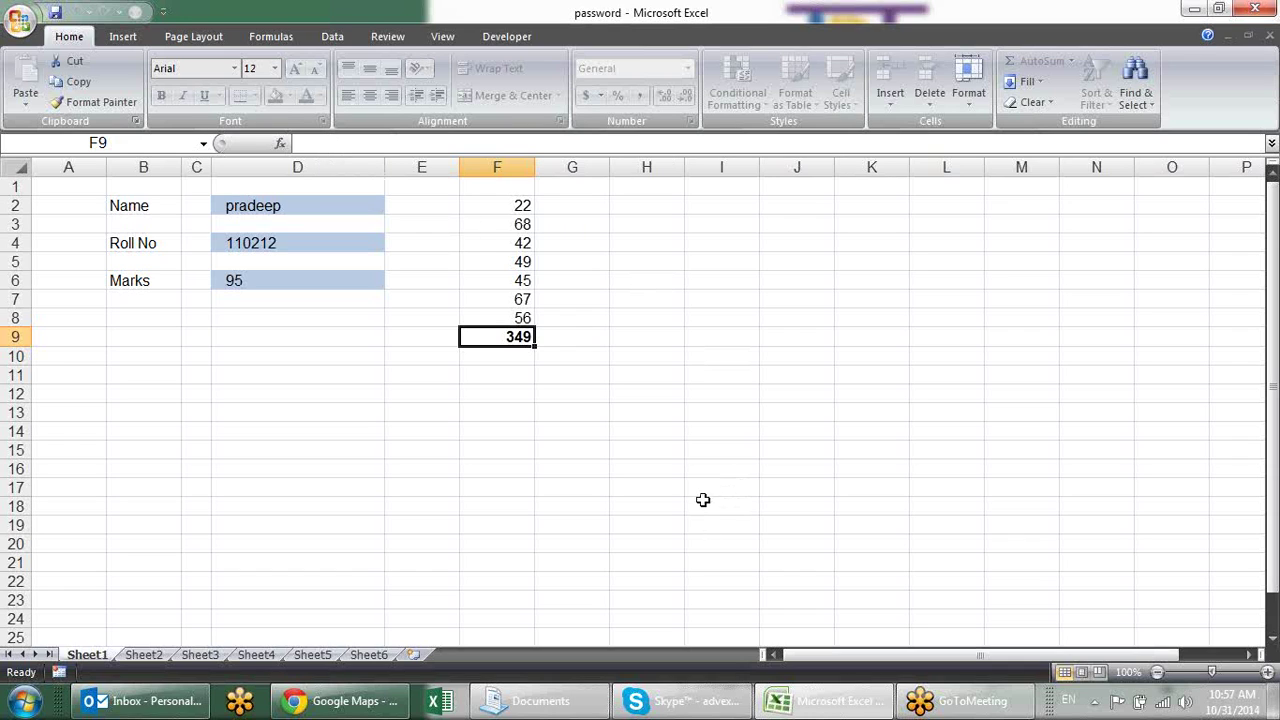
pyautogui.rightClick(106, 656)
# - Unprotect Sheet1, check F9's SUM formula is visible again, and right-click the Sheet4 tab
pyautogui.click(182, 556)
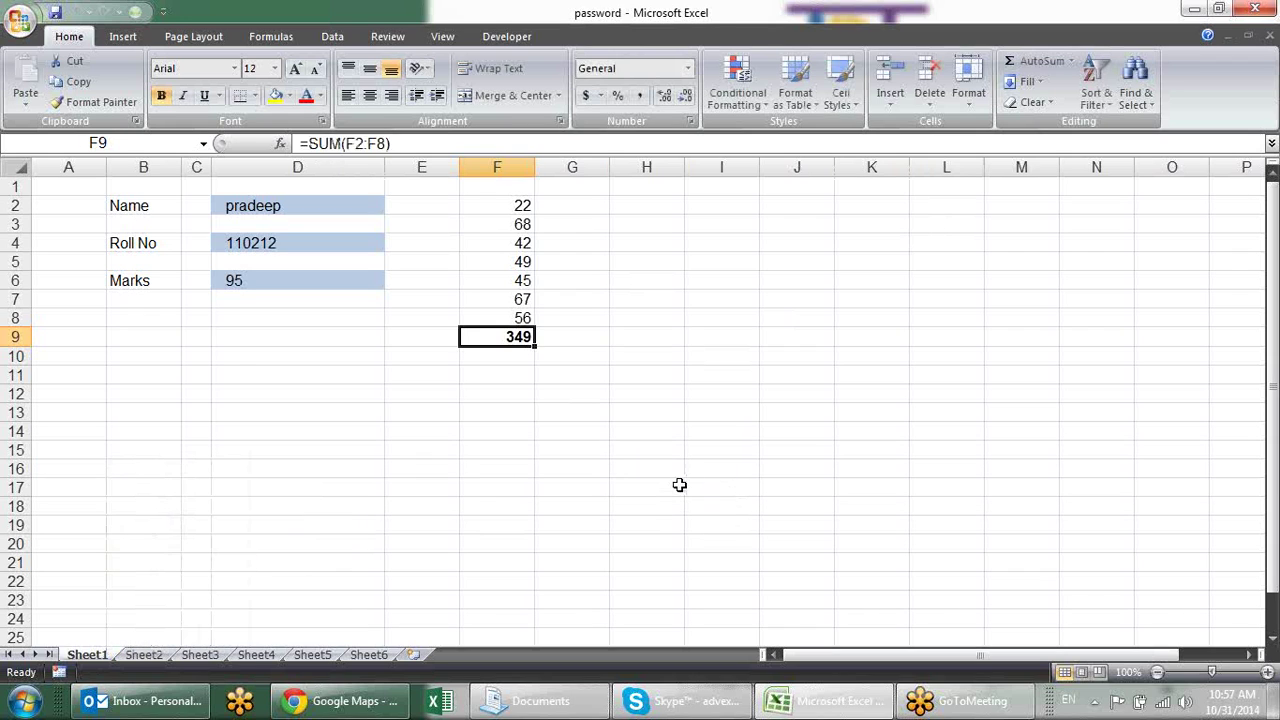
pyautogui.click(684, 477)
pyautogui.click(524, 334)
pyautogui.rightClick(265, 658)
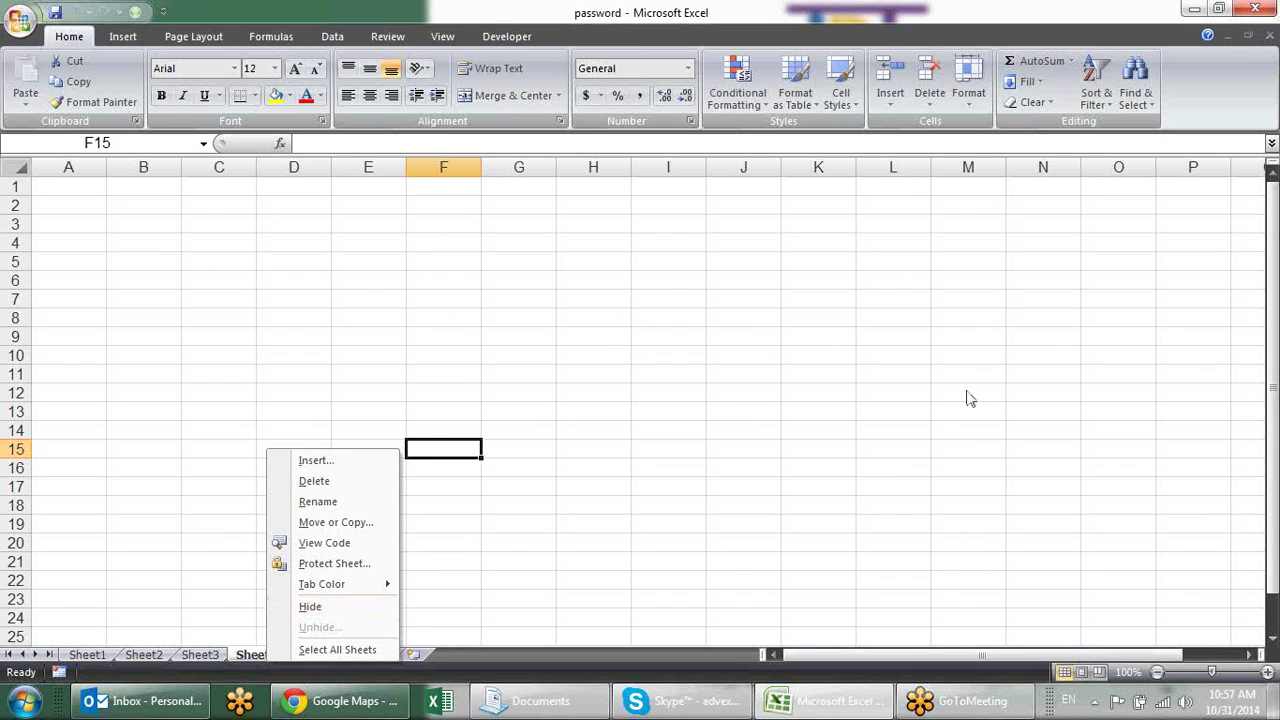
# - Hide Sheet4 and protect the workbook structure from the Review tab
pyautogui.click(349, 604)
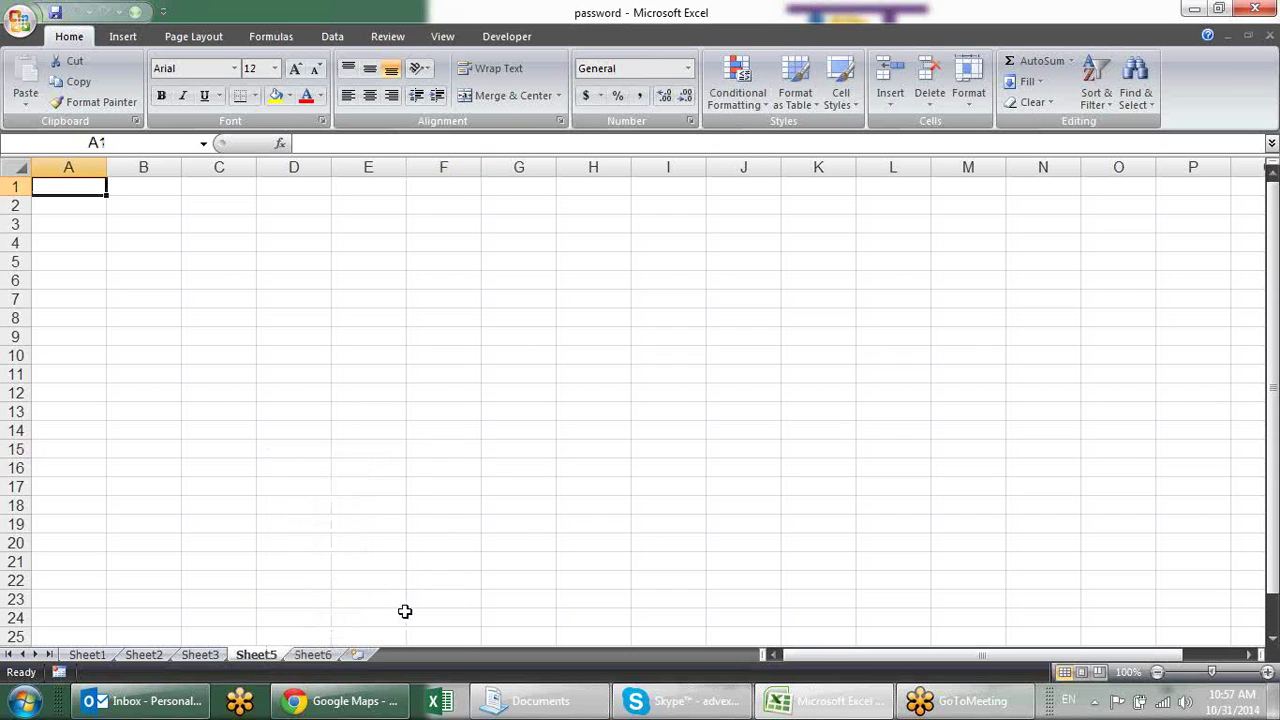
pyautogui.click(505, 36)
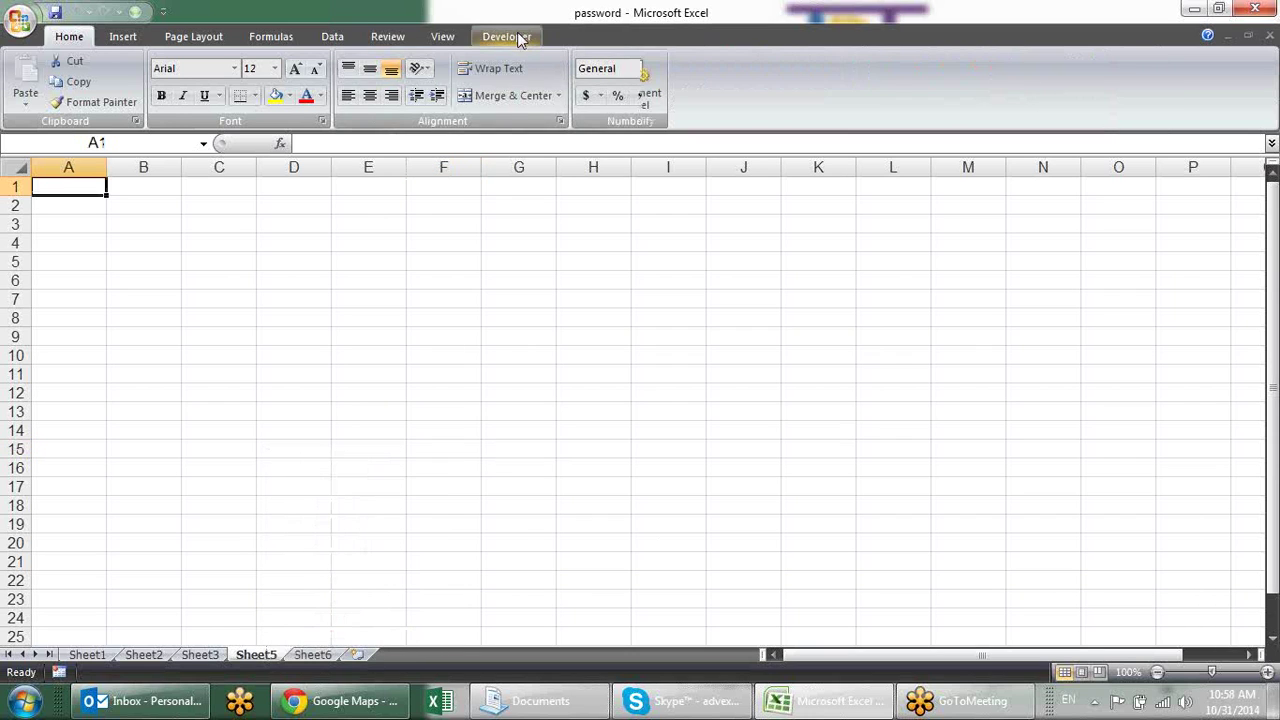
pyautogui.click(388, 36)
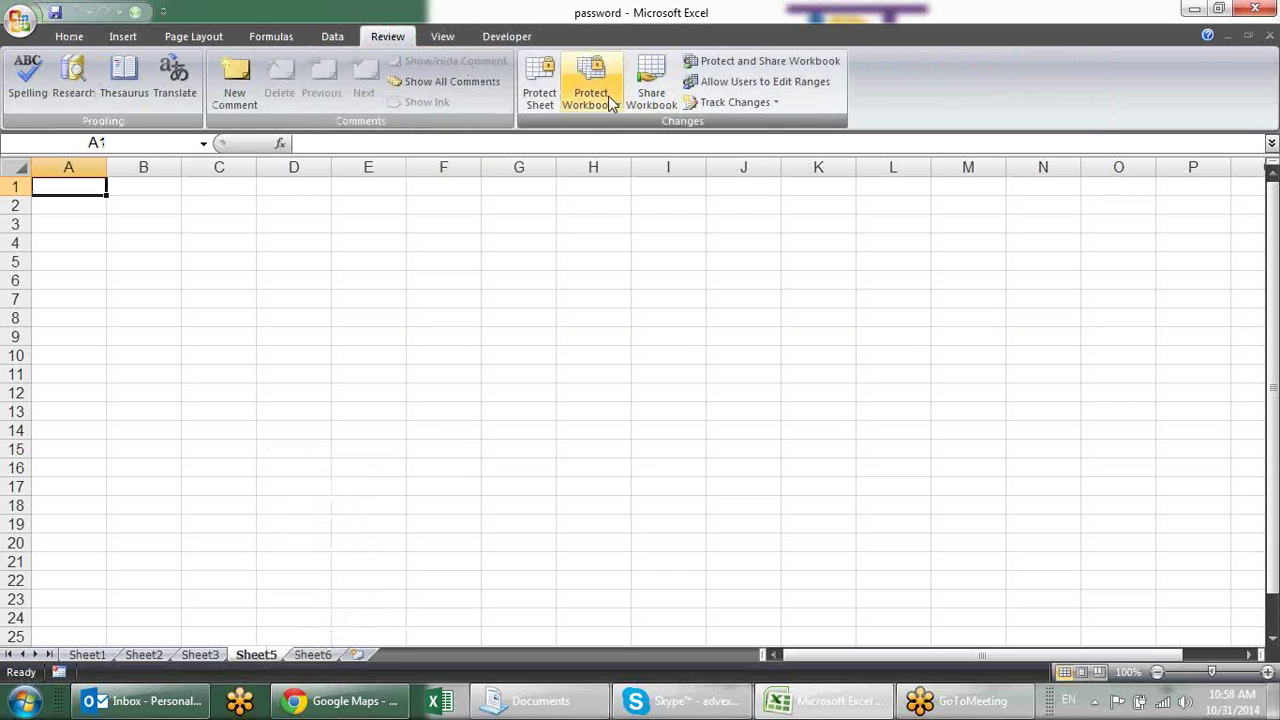
pyautogui.click(605, 100)
pyautogui.click(622, 145)
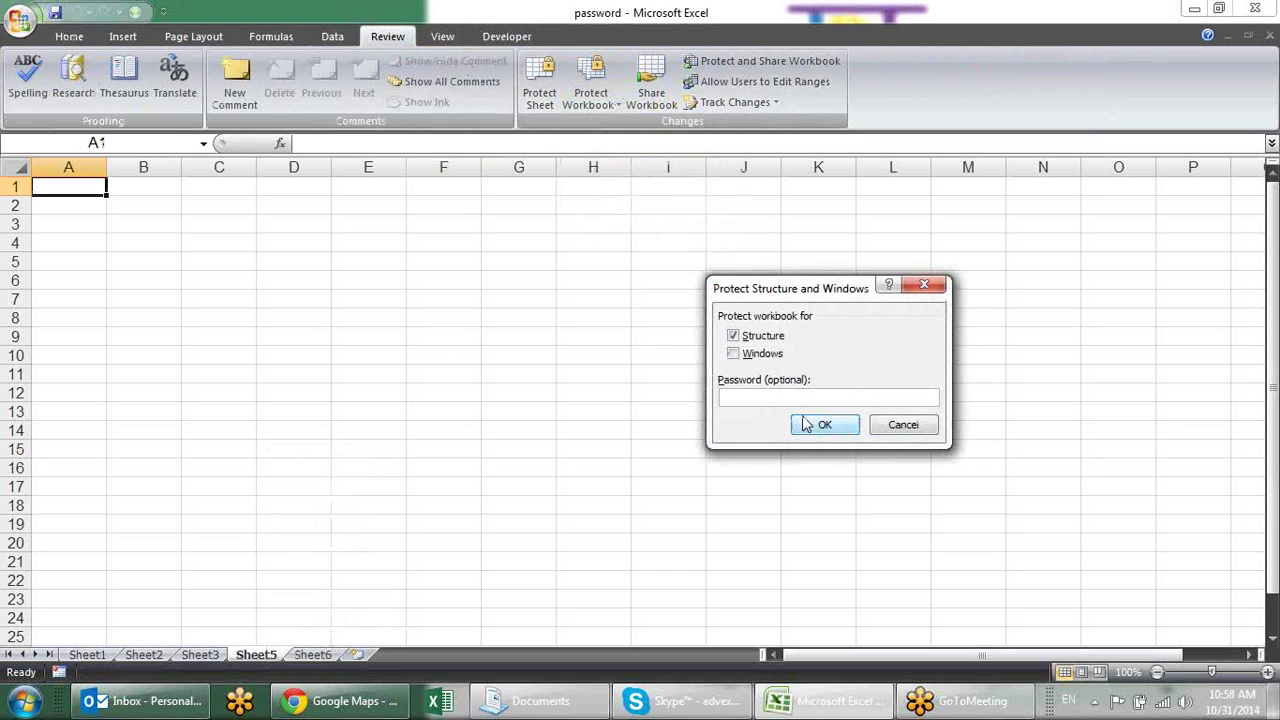
pyautogui.click(808, 428)
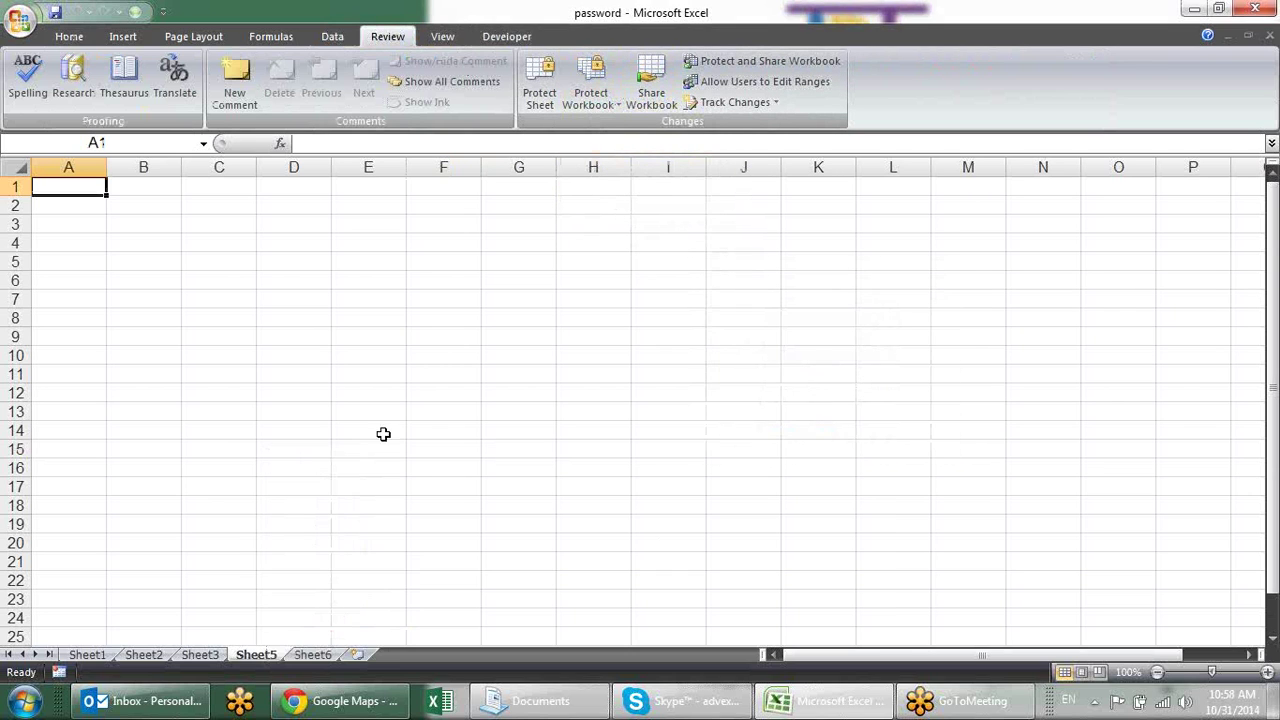
# - Confirm Sheet5's tab options are disabled, remove structure protection, and verify they return
pyautogui.rightClick(270, 653)
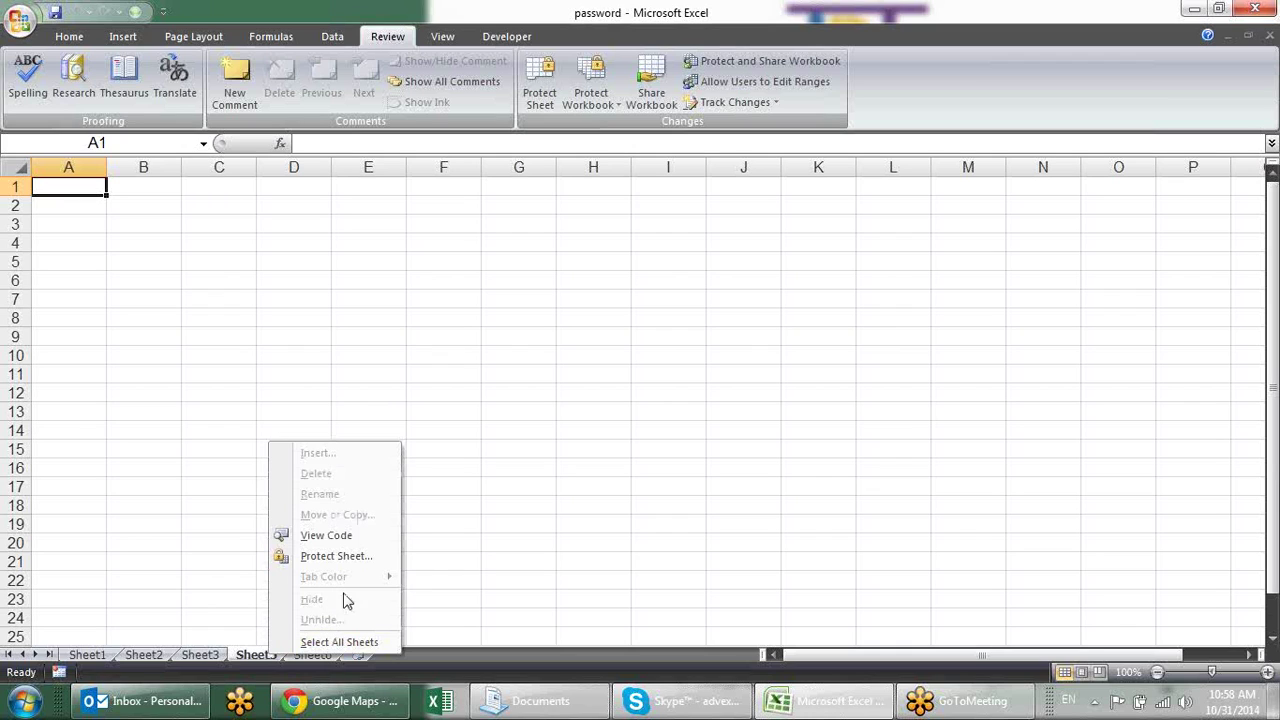
pyautogui.click(517, 389)
pyautogui.click(610, 90)
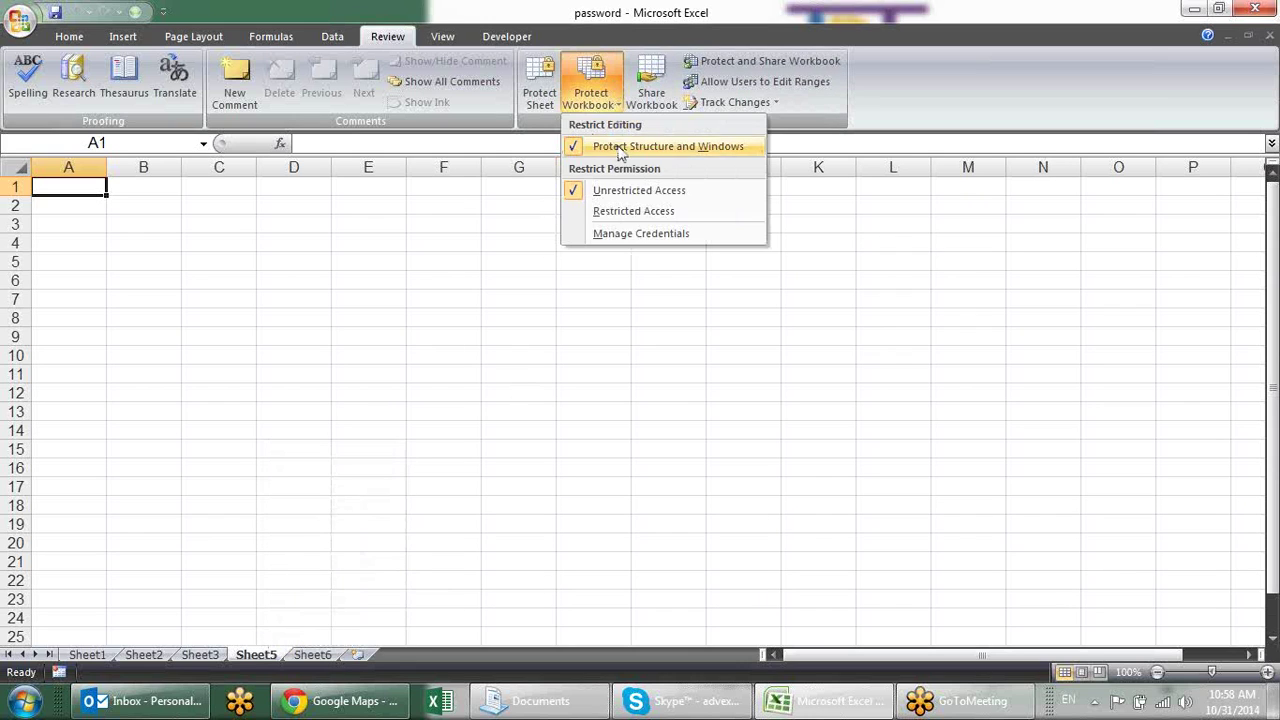
pyautogui.click(617, 146)
pyautogui.click(530, 414)
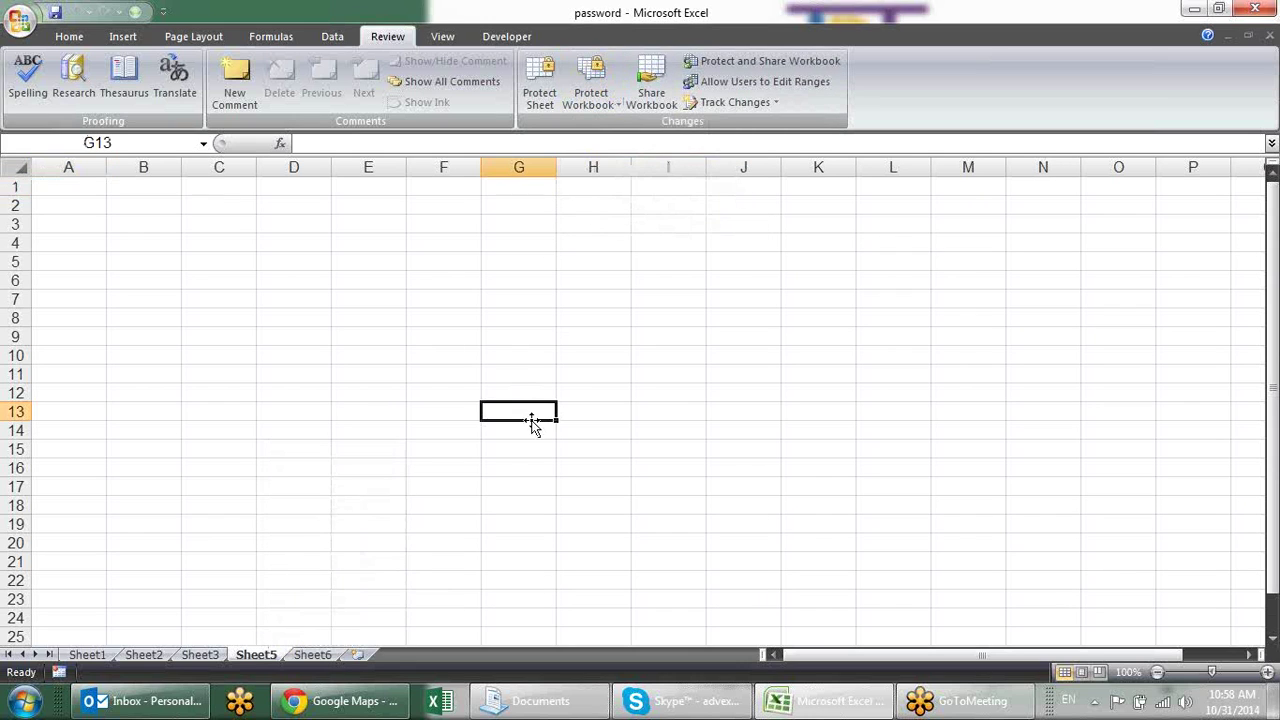
pyautogui.click(384, 429)
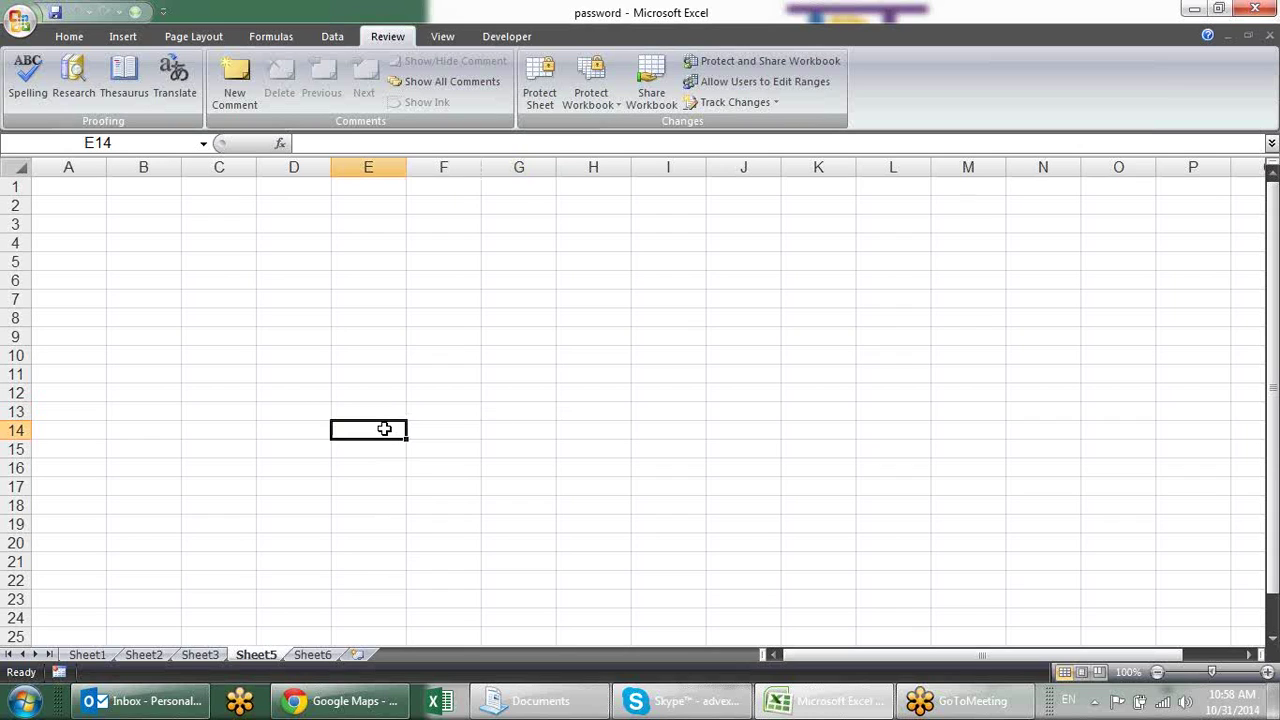
pyautogui.rightClick(268, 656)
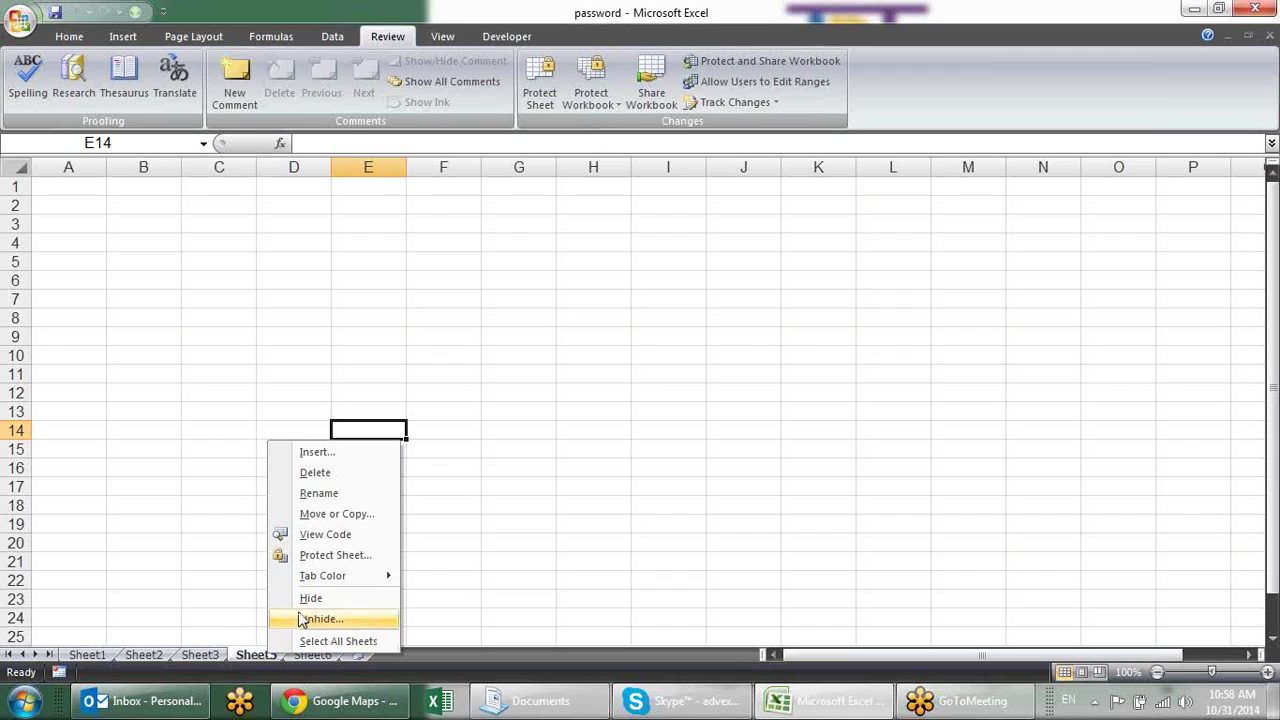
pyautogui.click(678, 429)
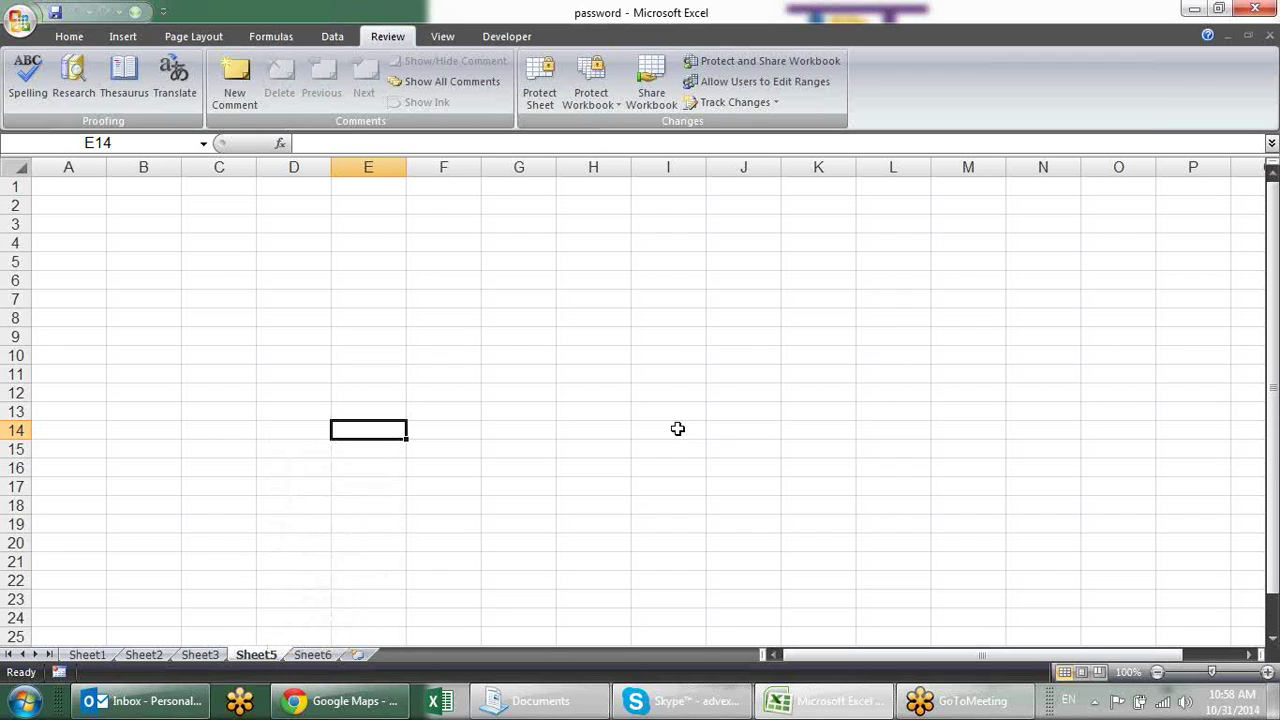